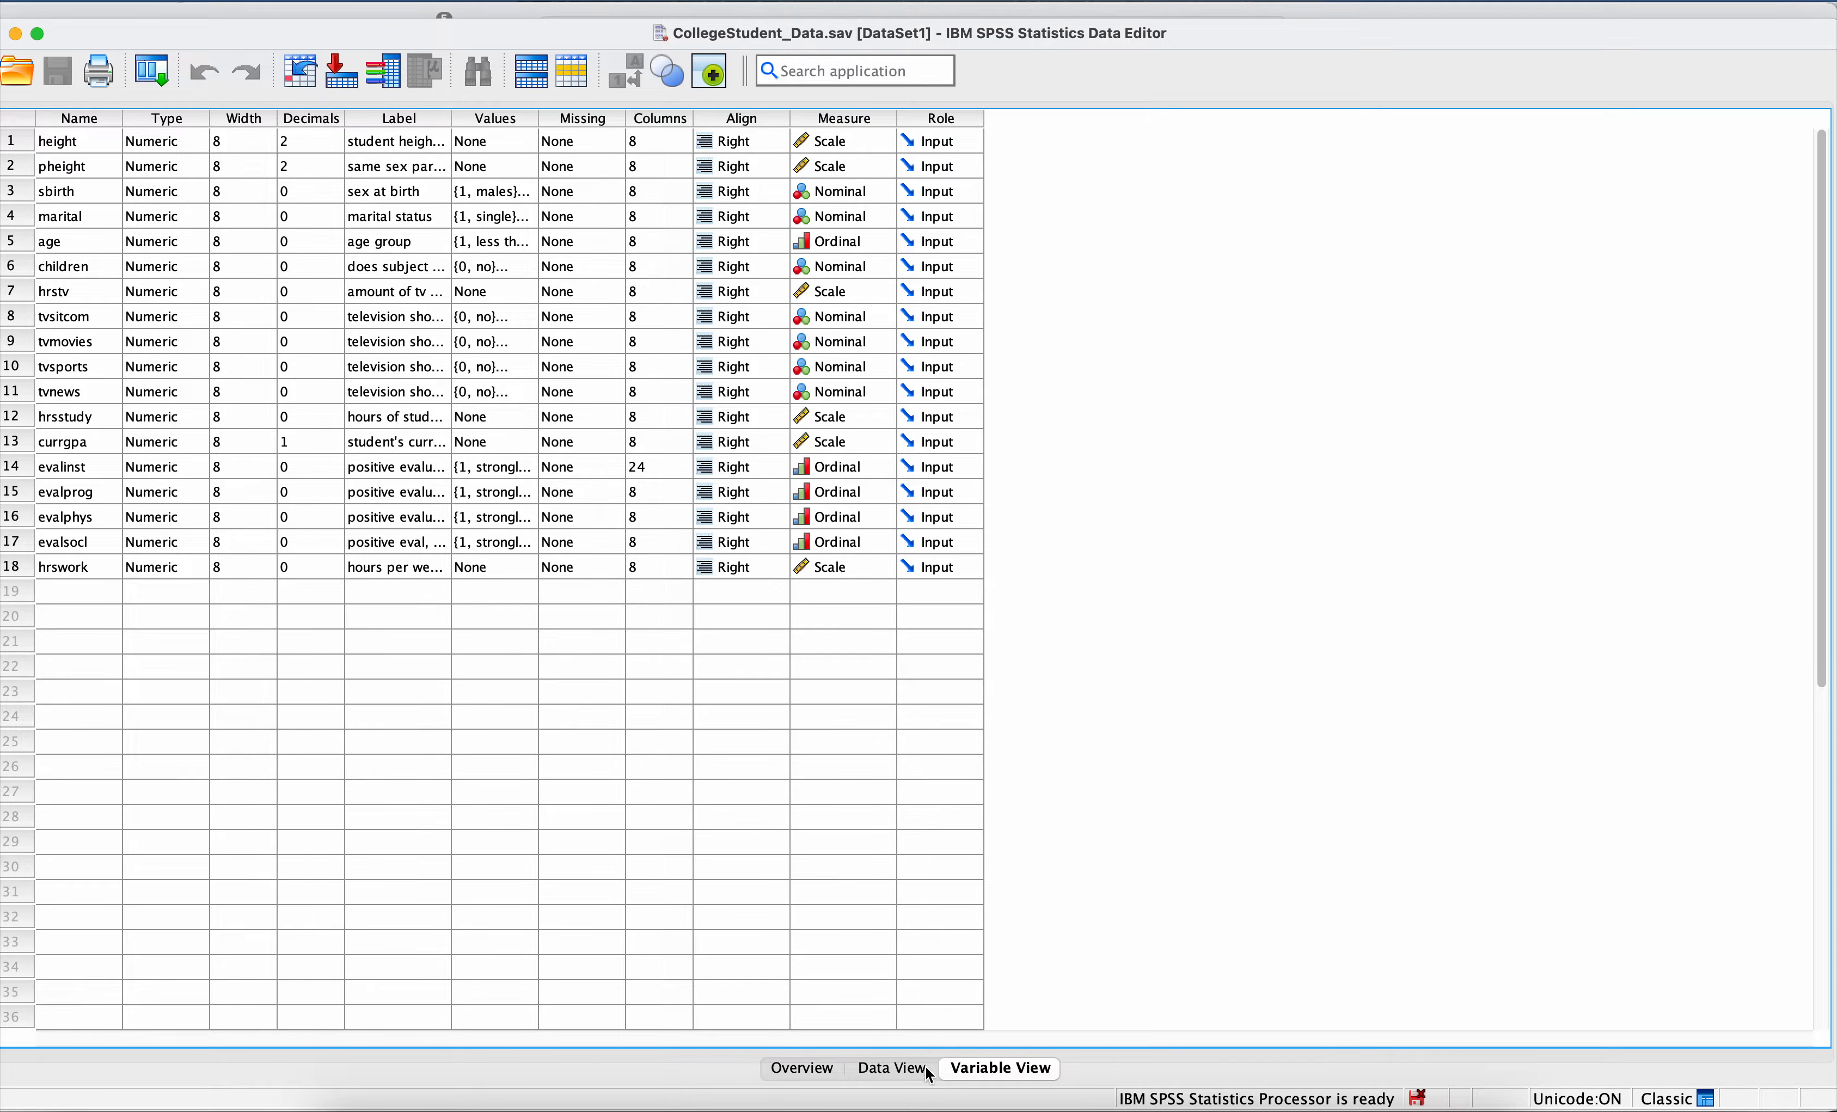
Step: Show the data values, switch to the Word t-test guide and read its hypotheses plus Assumptions 1 and 2
{"action": "left_click", "coordinate": [909, 1066]}
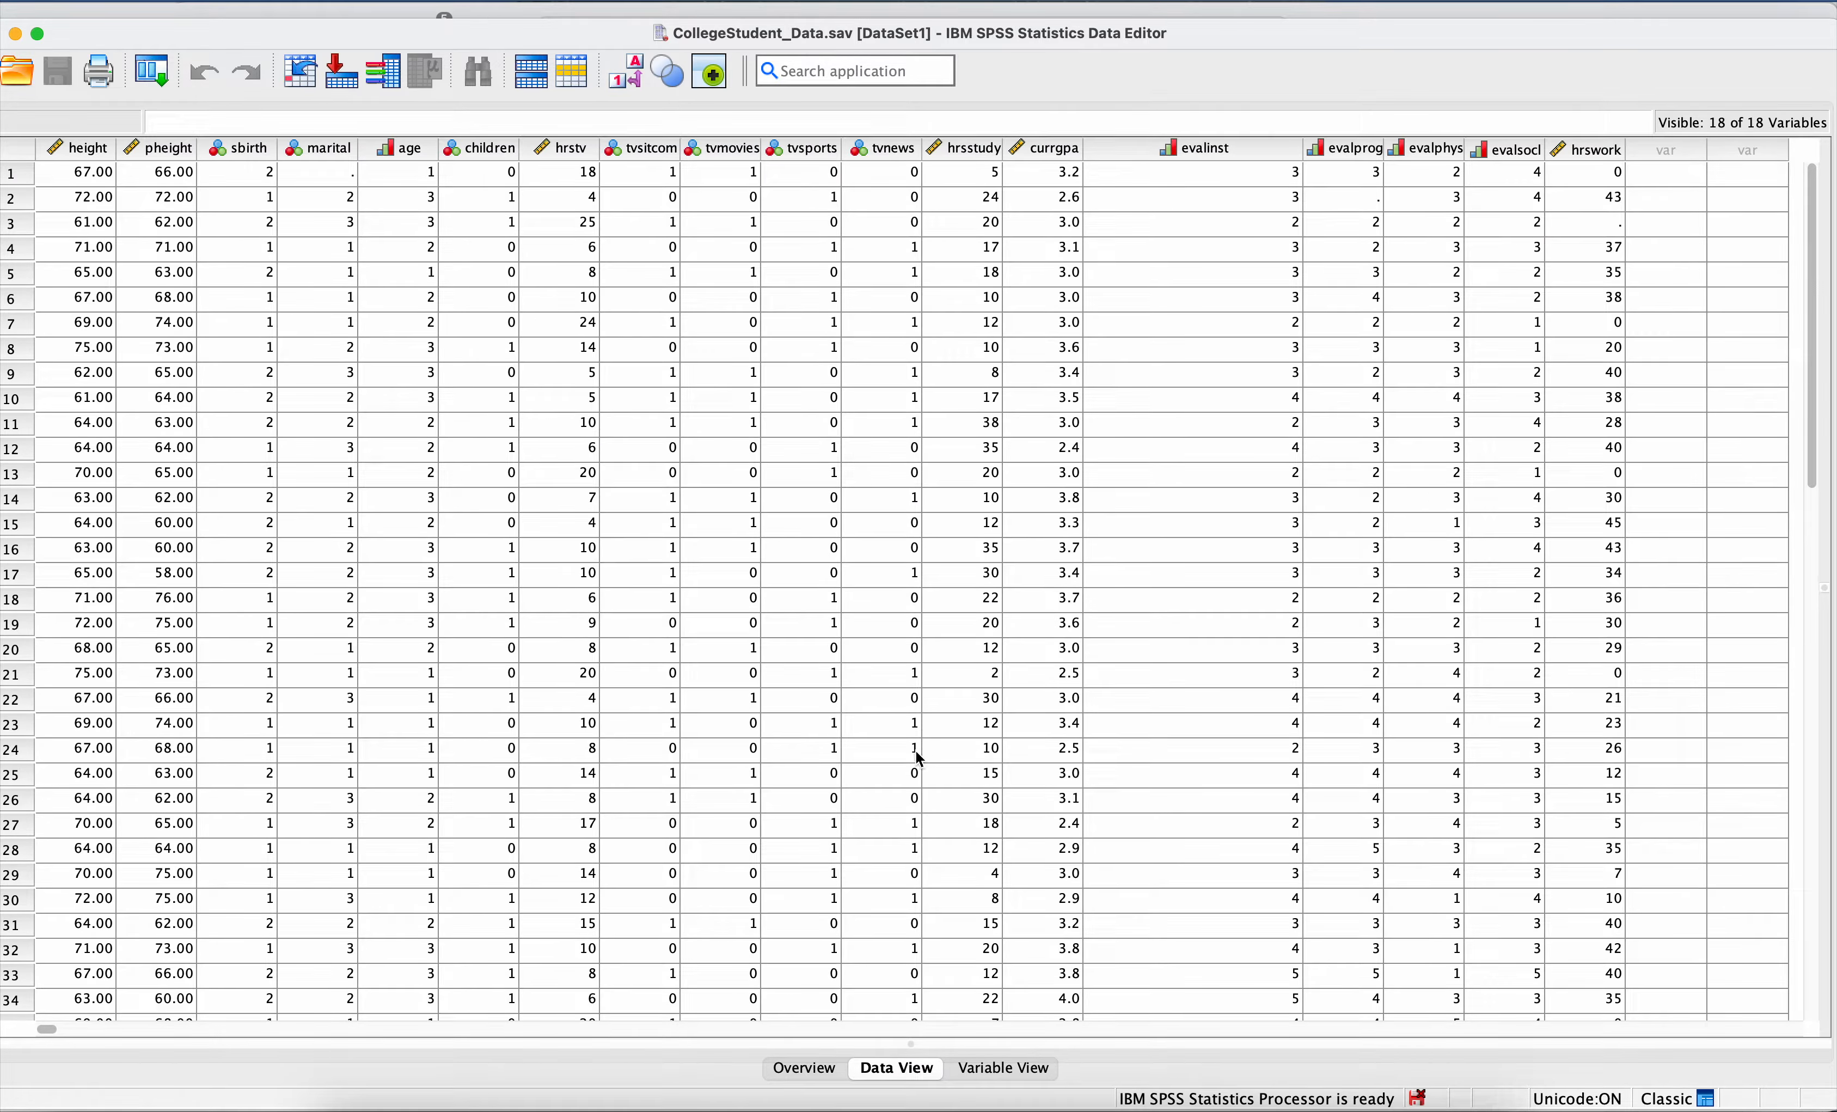
{"action": "left_click", "coordinate": [584, 1096]}
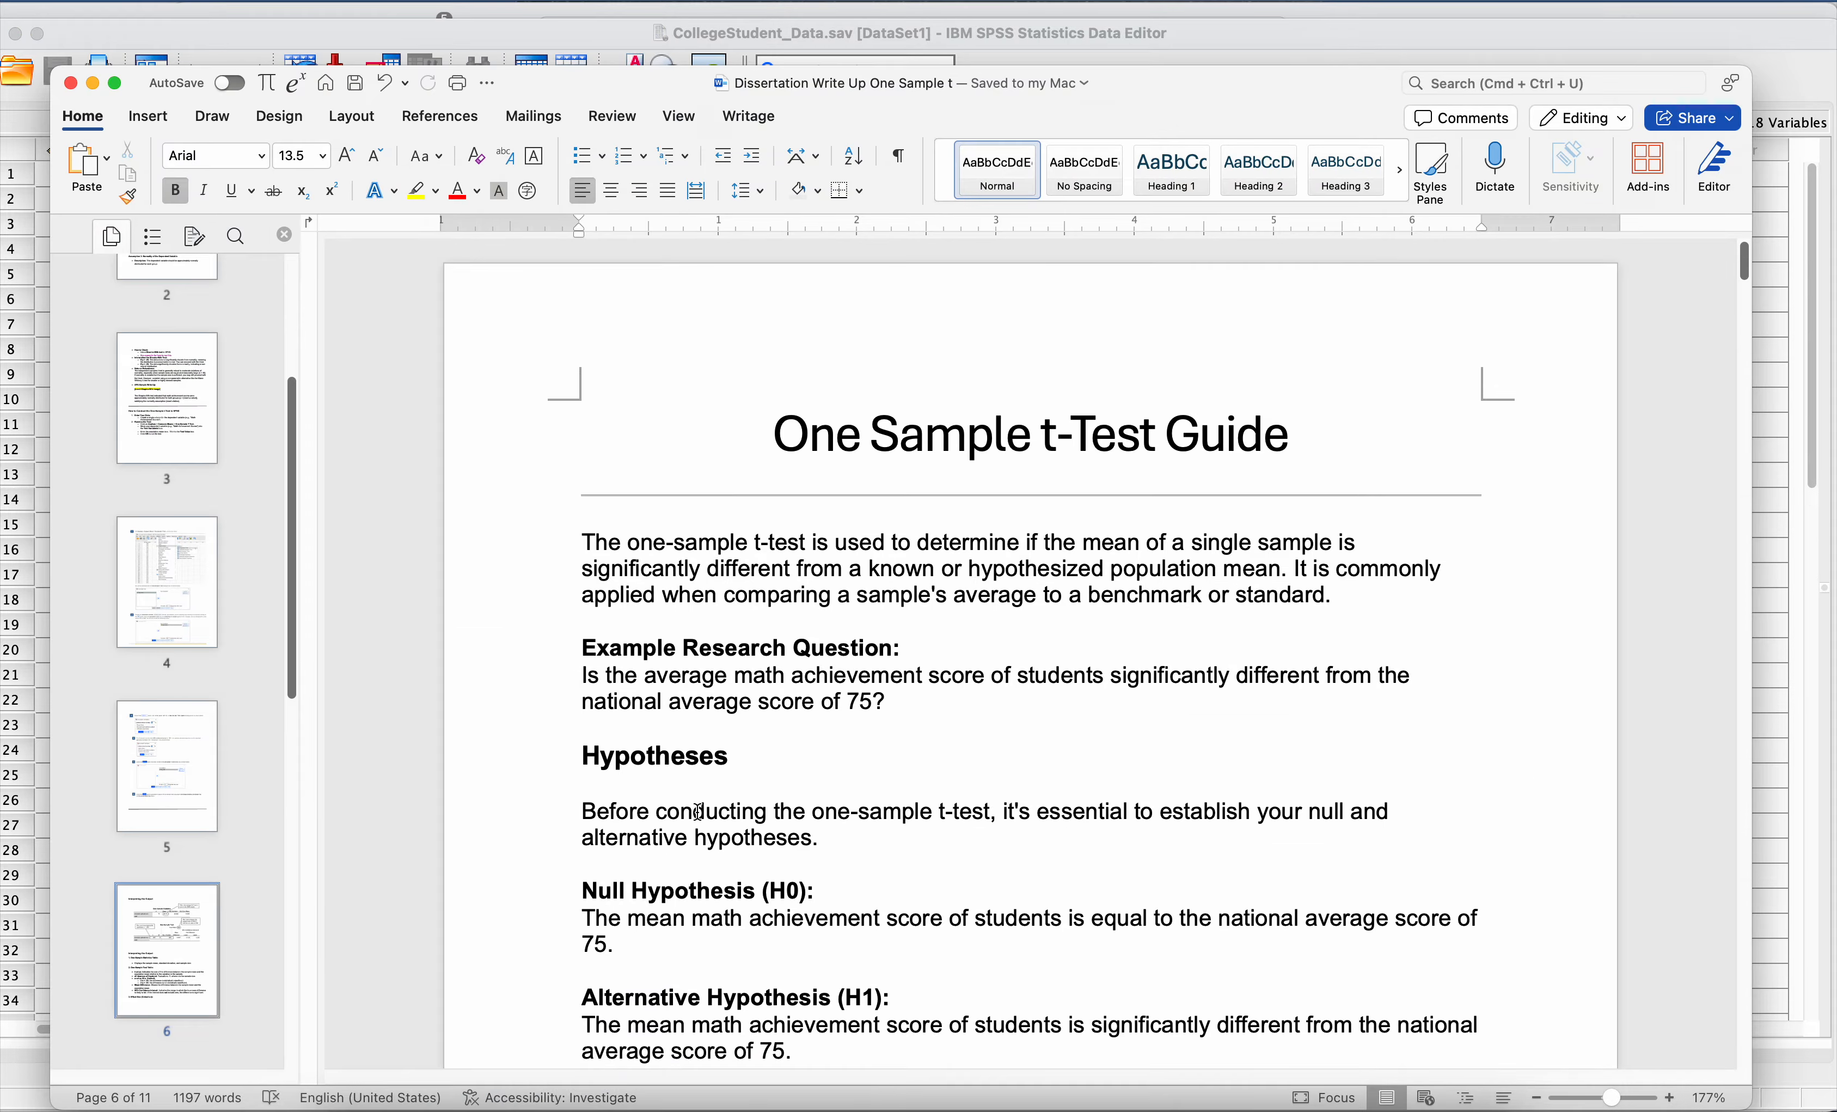
{"action": "scroll", "coordinate": [697, 810], "scroll_direction": "down", "scroll_amount": 10}
{"action": "scroll", "coordinate": [696, 811], "scroll_direction": "down", "scroll_amount": 4}
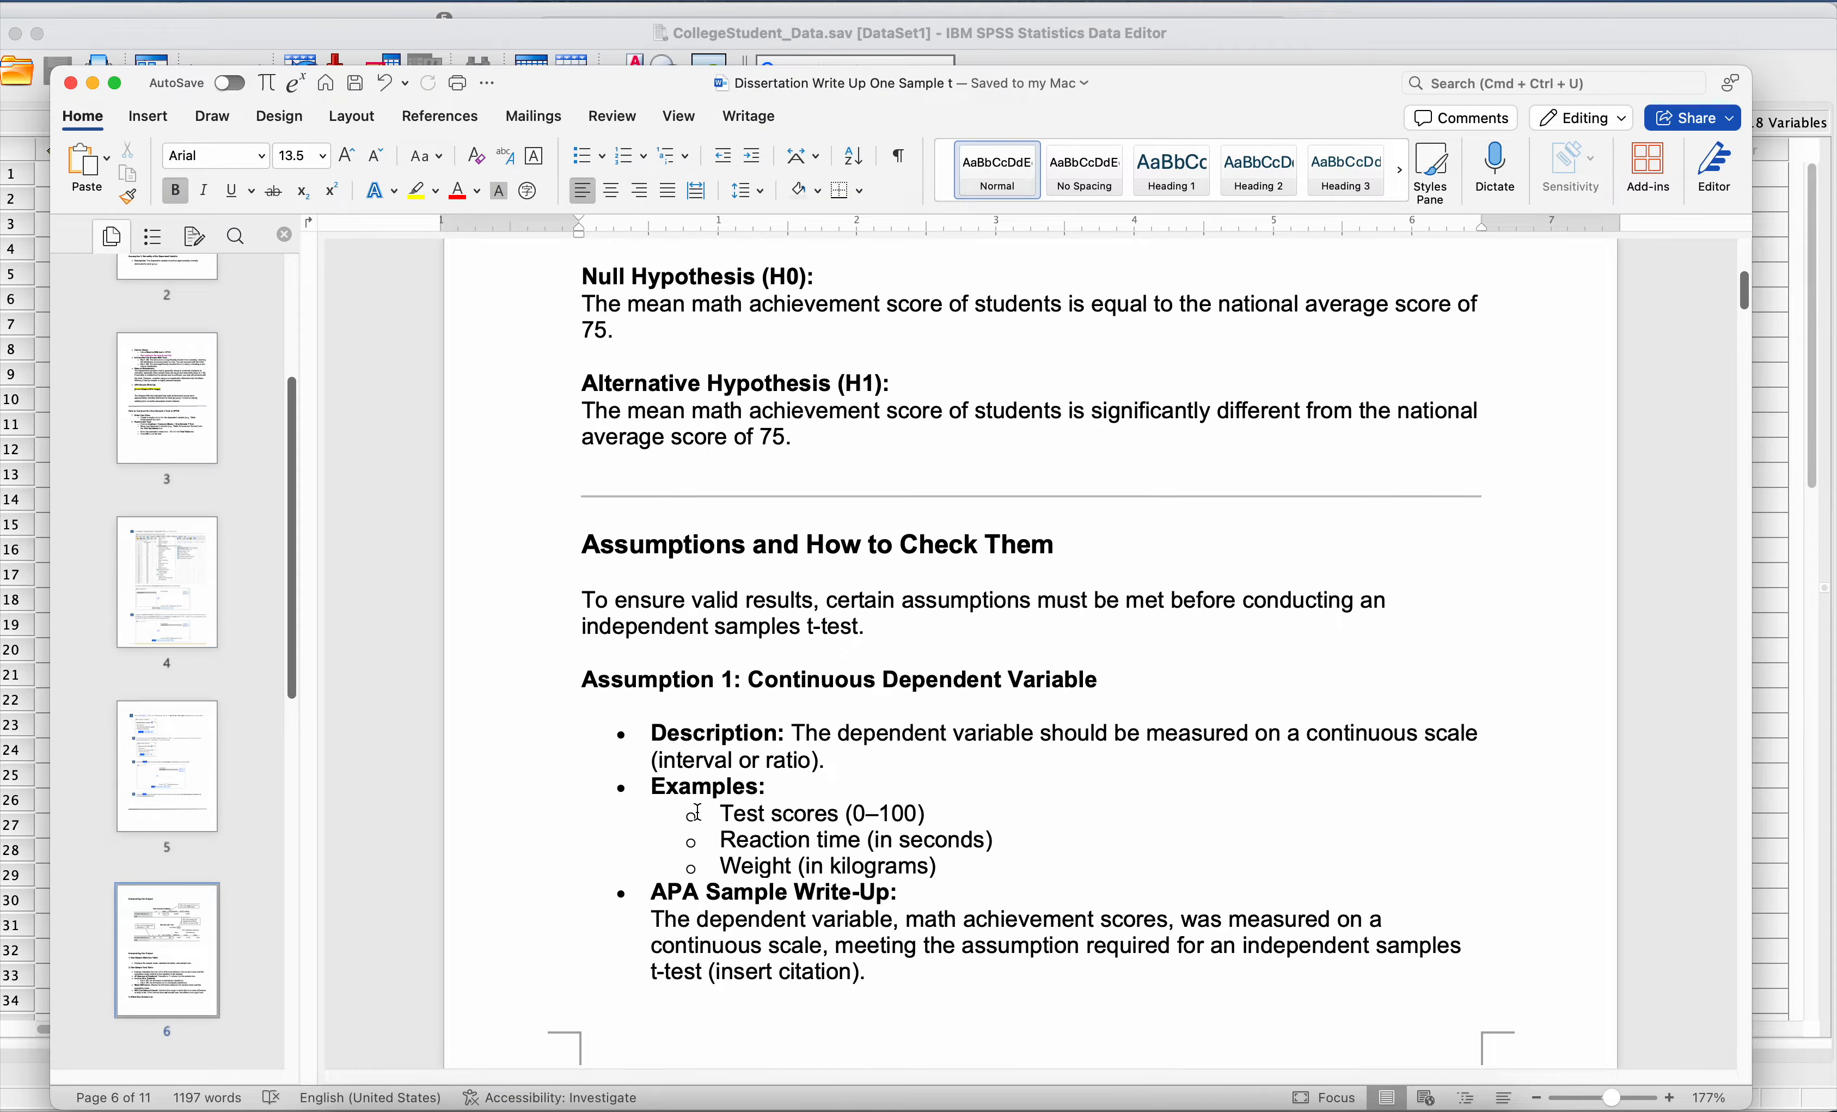
{"action": "left_click_drag", "start_coordinate": [591, 456], "coordinate": [1045, 480]}
{"action": "scroll", "coordinate": [1053, 479], "scroll_direction": "down", "scroll_amount": 2}
{"action": "scroll", "coordinate": [1052, 479], "scroll_direction": "down", "scroll_amount": 3}
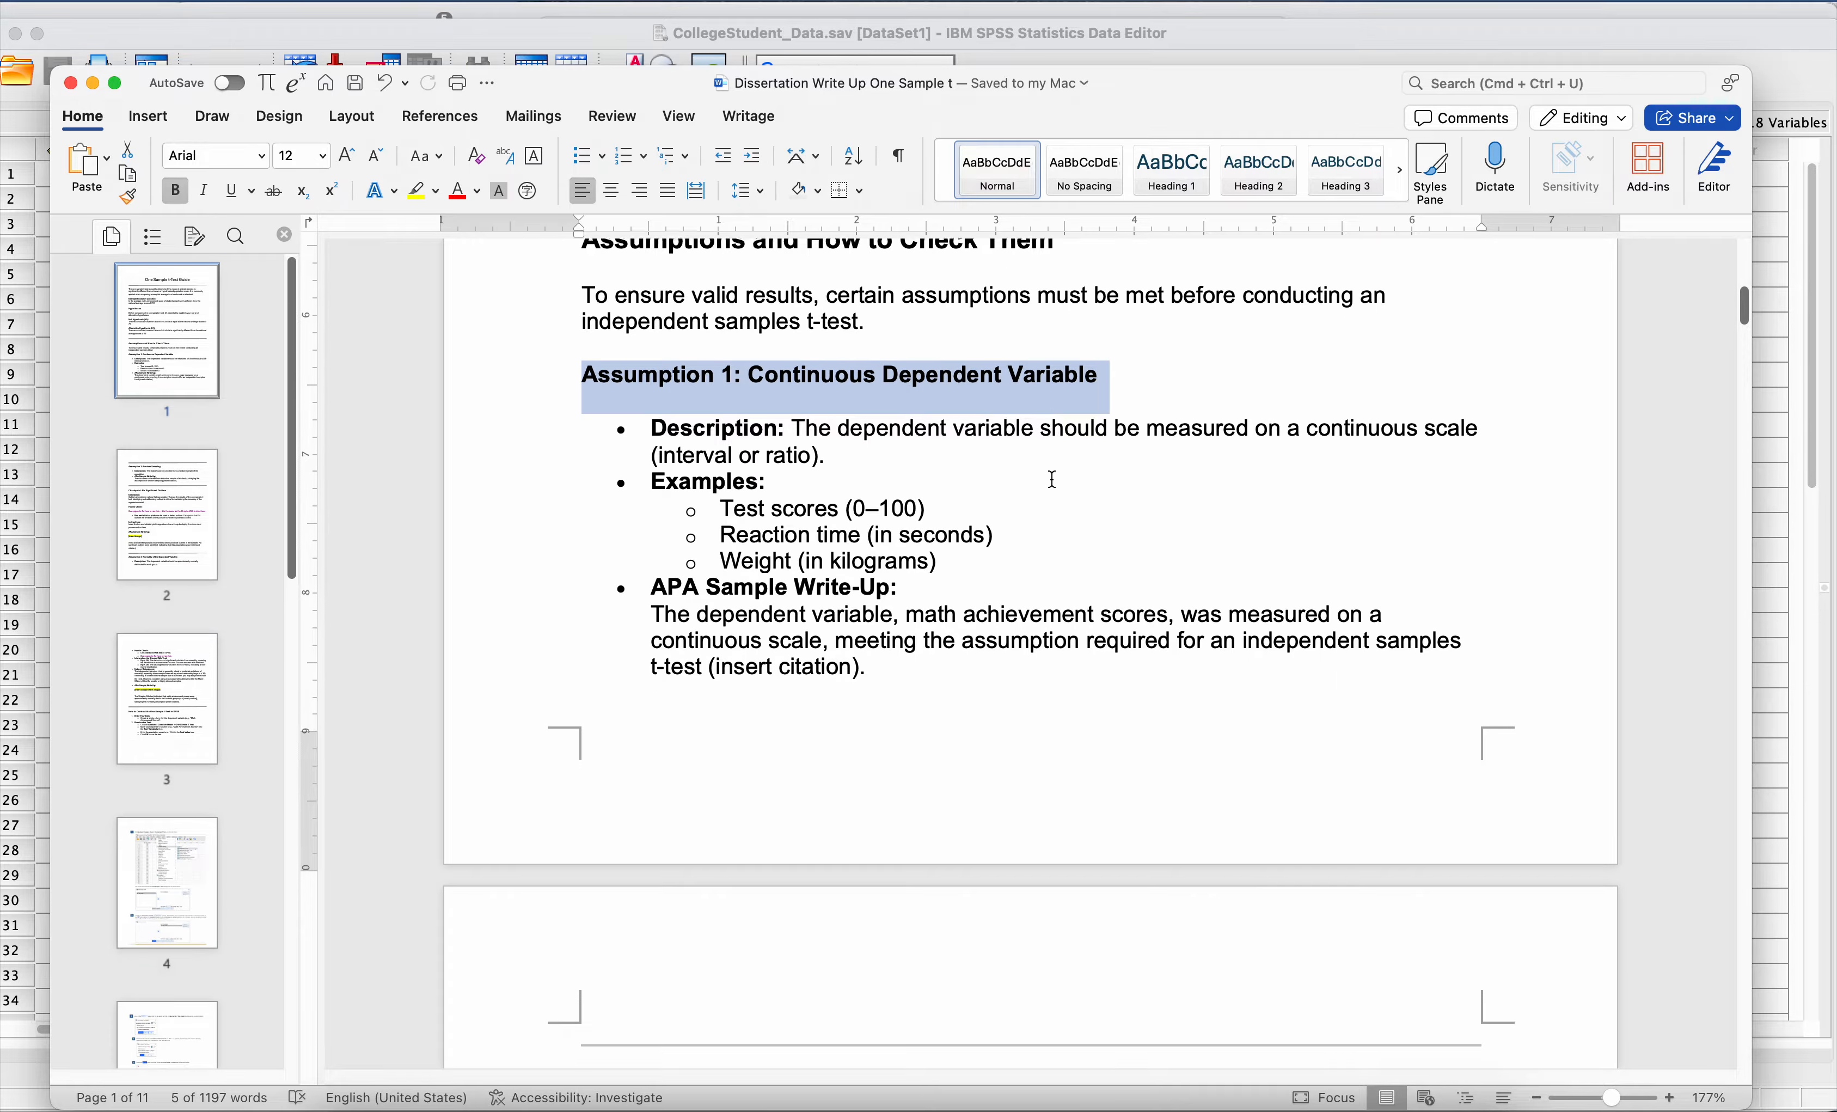
{"action": "scroll", "coordinate": [1052, 480], "scroll_direction": "down", "scroll_amount": 7}
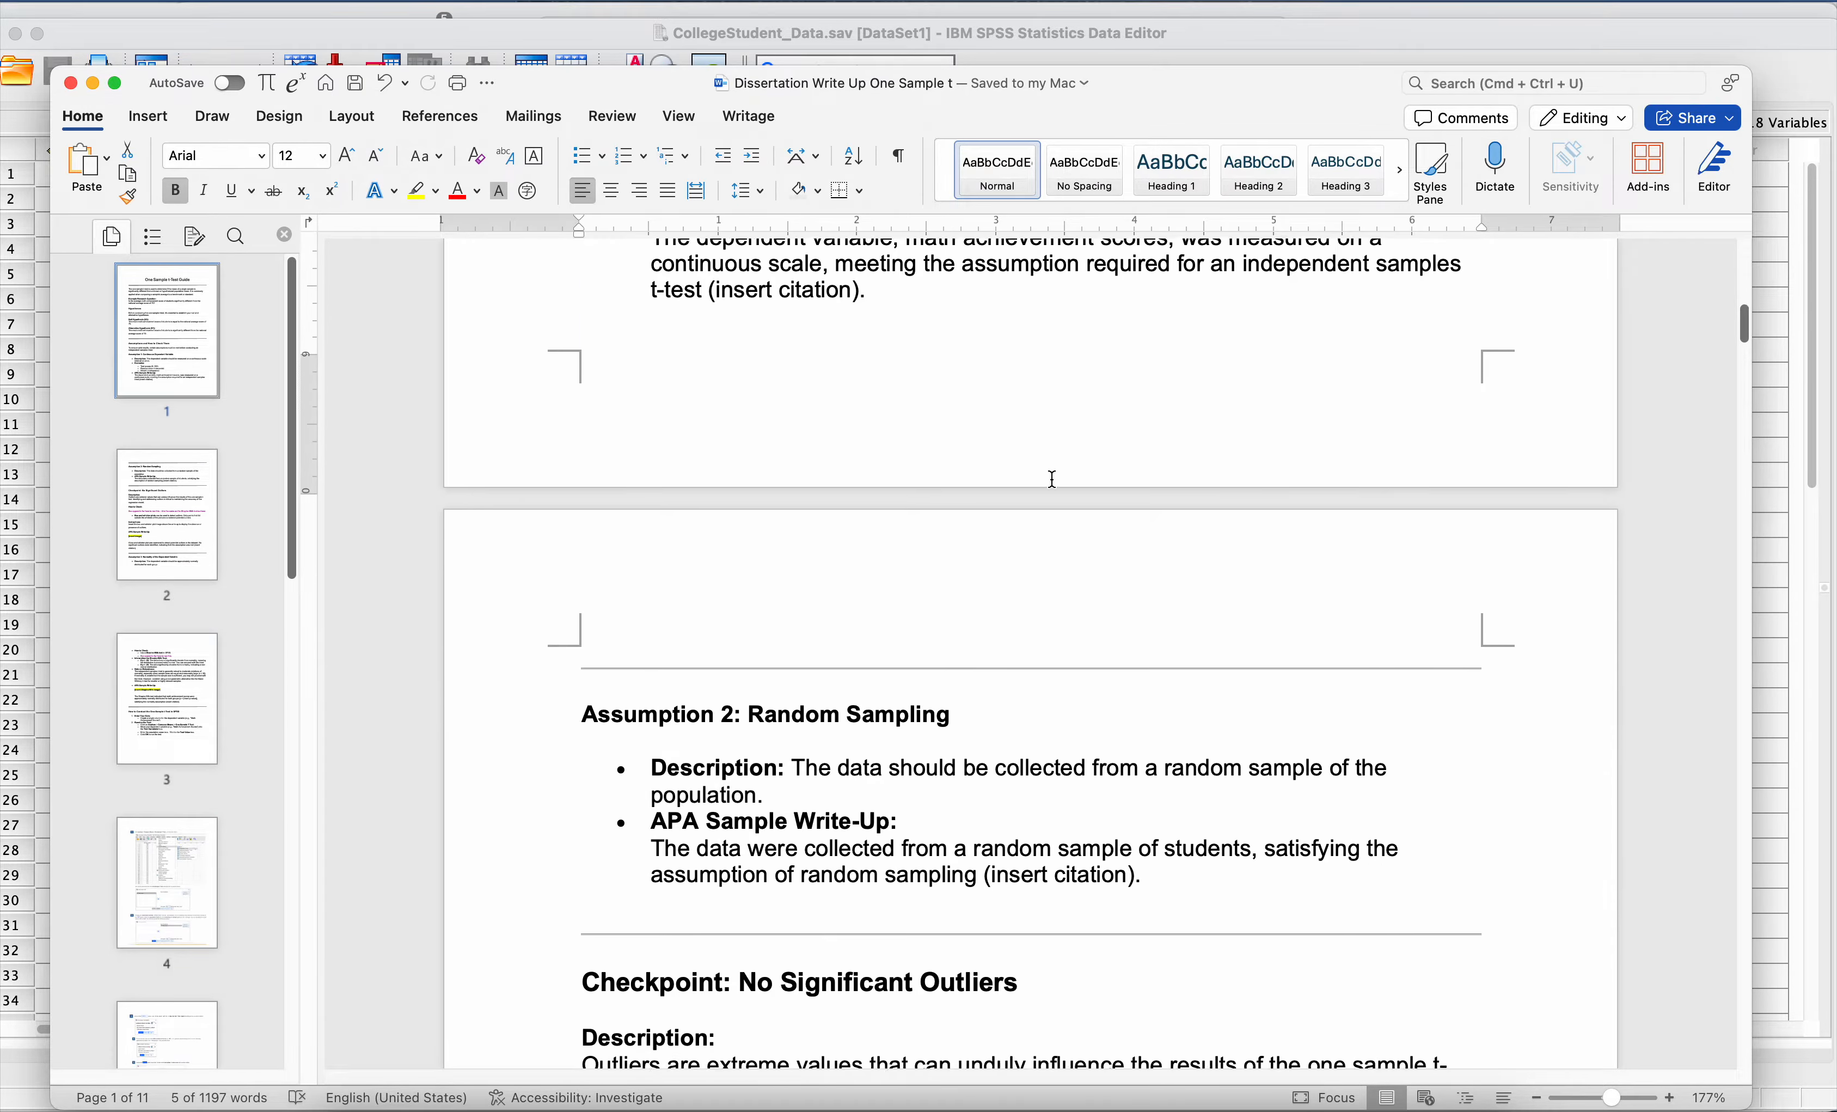
{"action": "scroll", "coordinate": [1053, 479], "scroll_direction": "down", "scroll_amount": 1}
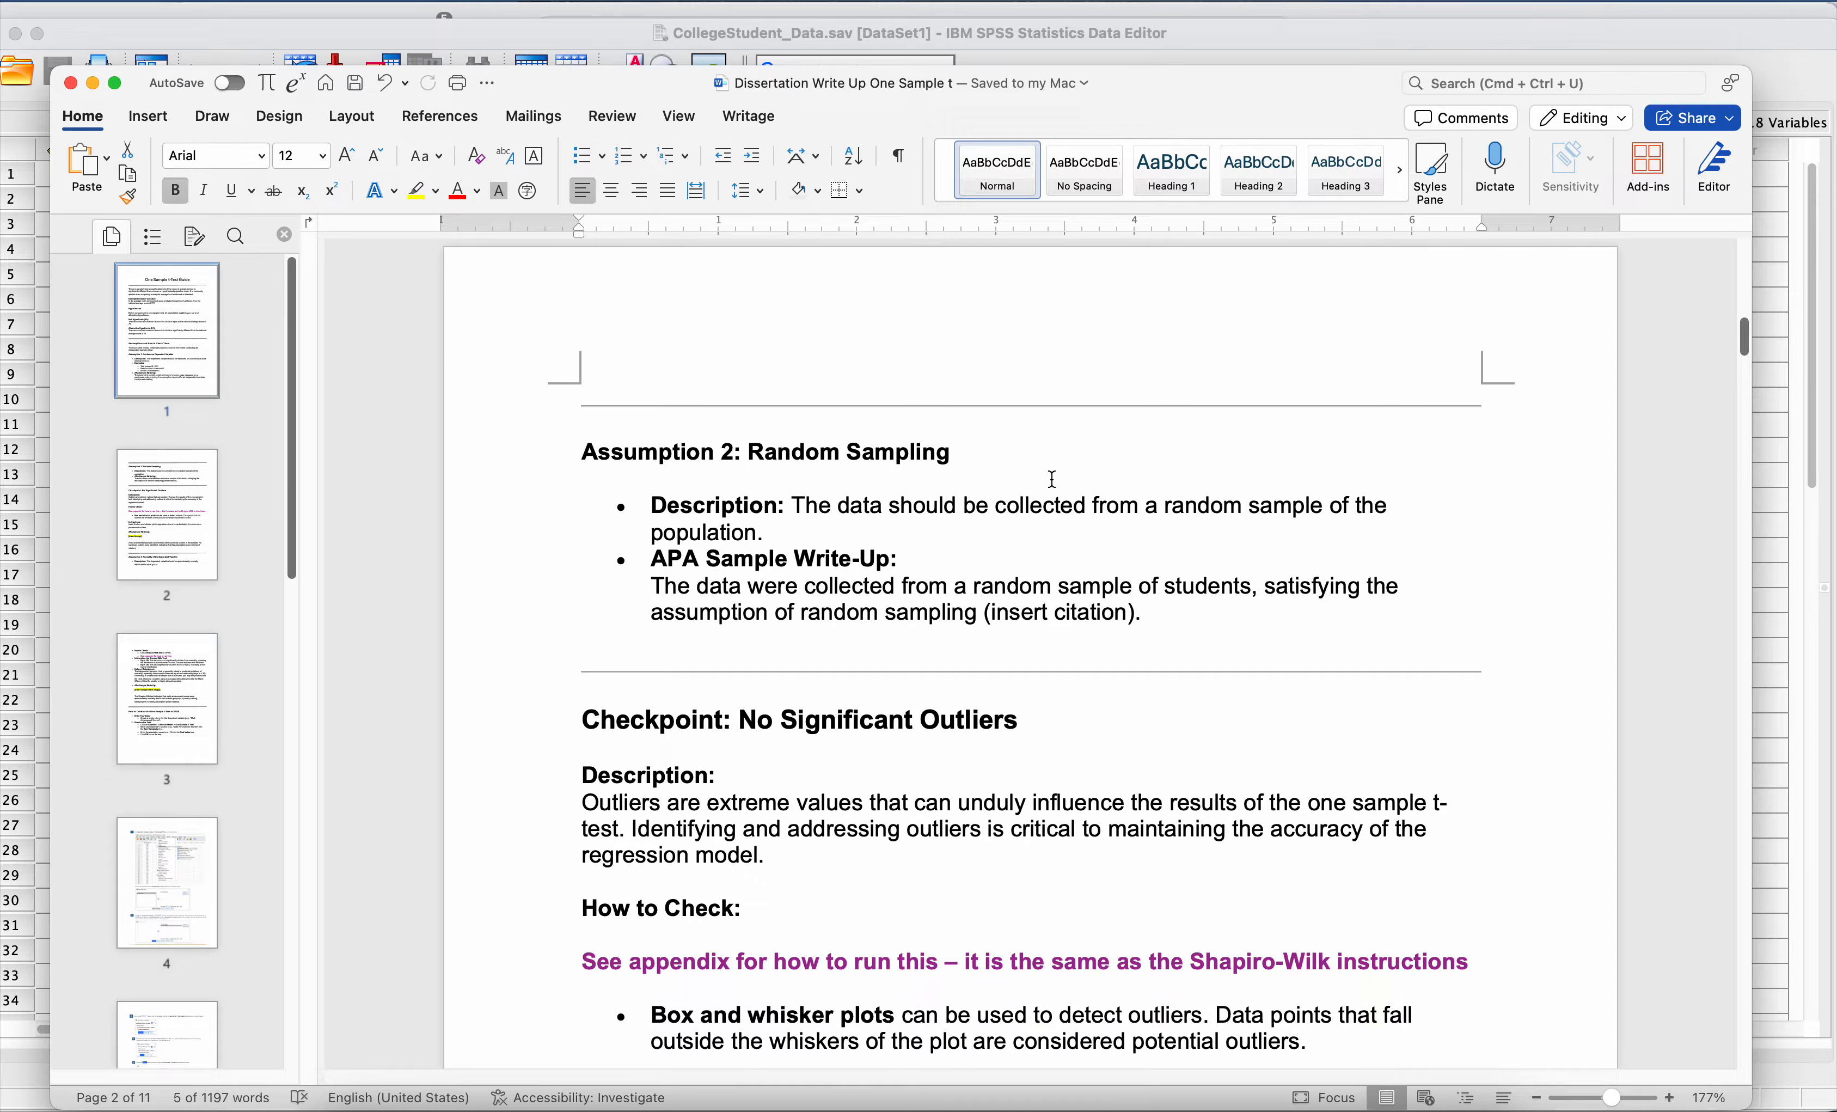
Step: Examine the guide's No Significant Outliers checkpoint and find the Outliers + Shapiro Wilk instructions in the appendix
{"action": "scroll", "coordinate": [1052, 479], "scroll_direction": "down", "scroll_amount": 5}
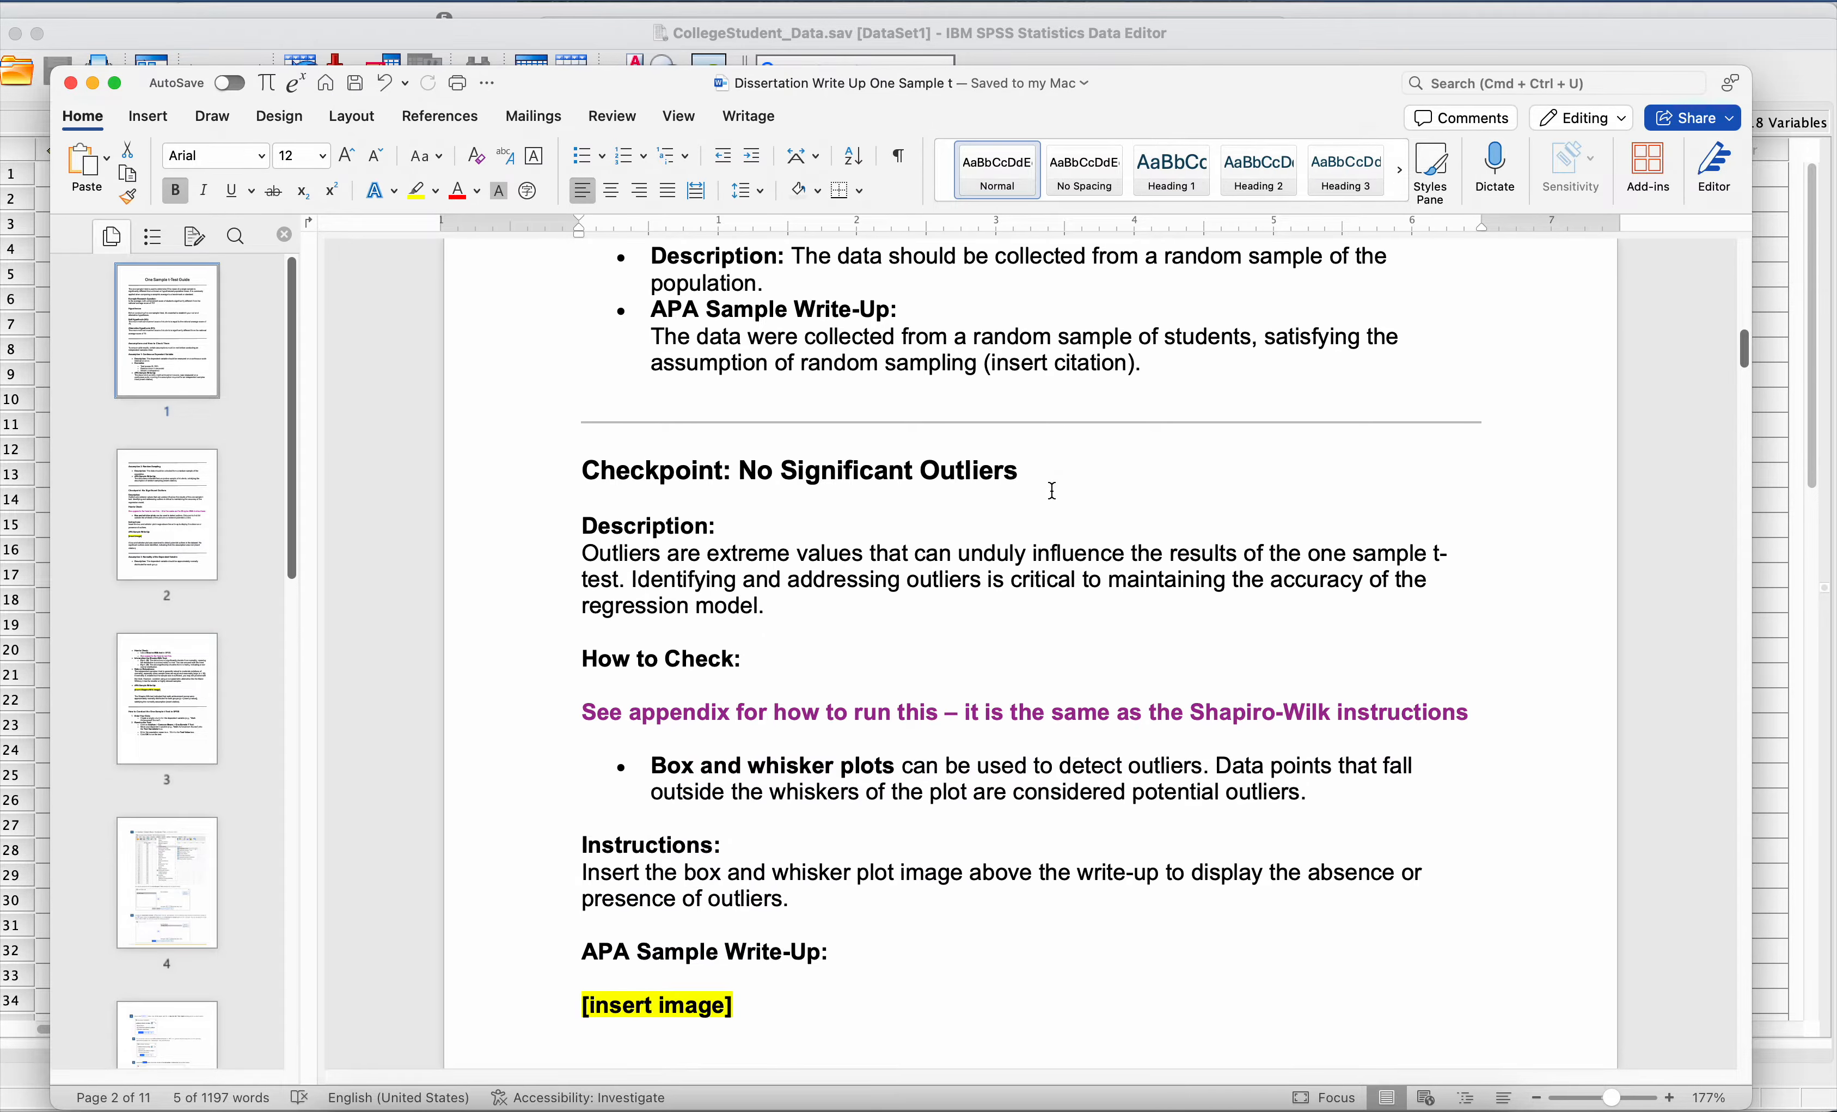
{"action": "scroll", "coordinate": [1052, 490], "scroll_direction": "down", "scroll_amount": 1}
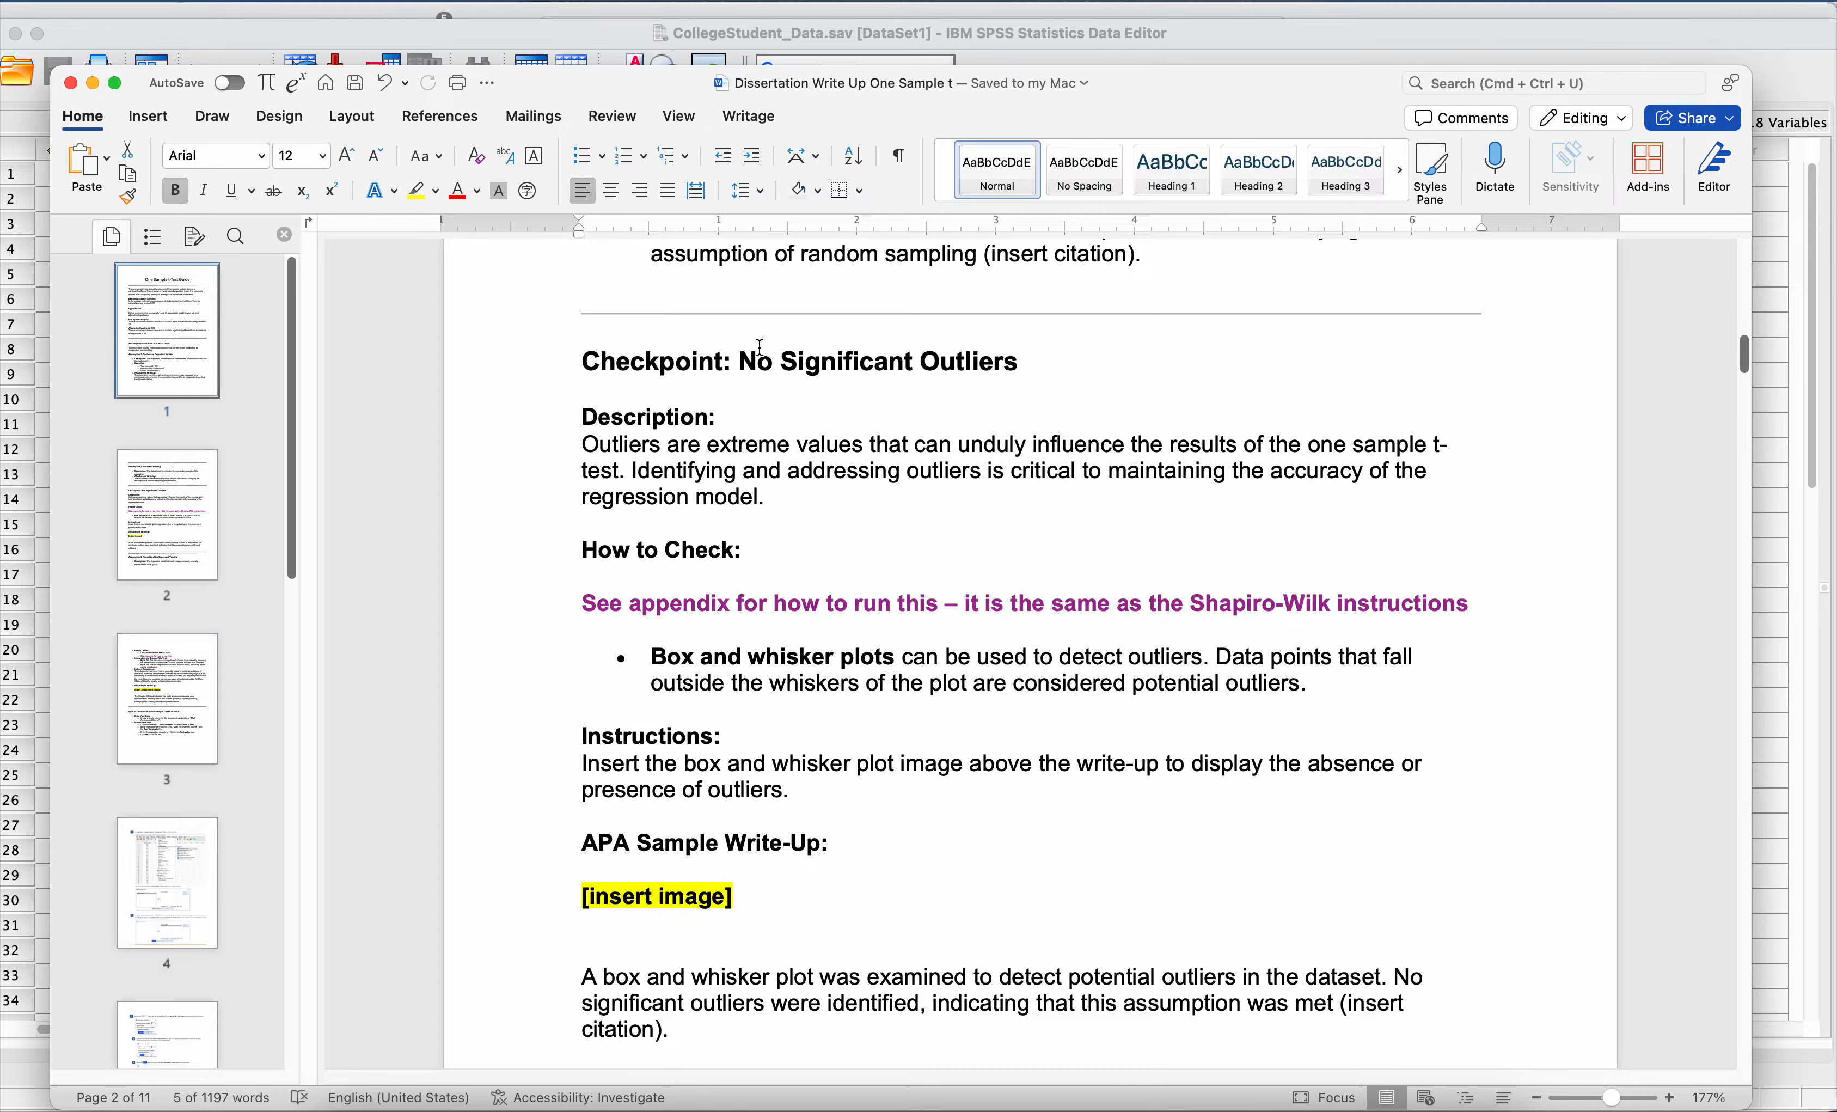
{"action": "left_click", "coordinate": [567, 361]}
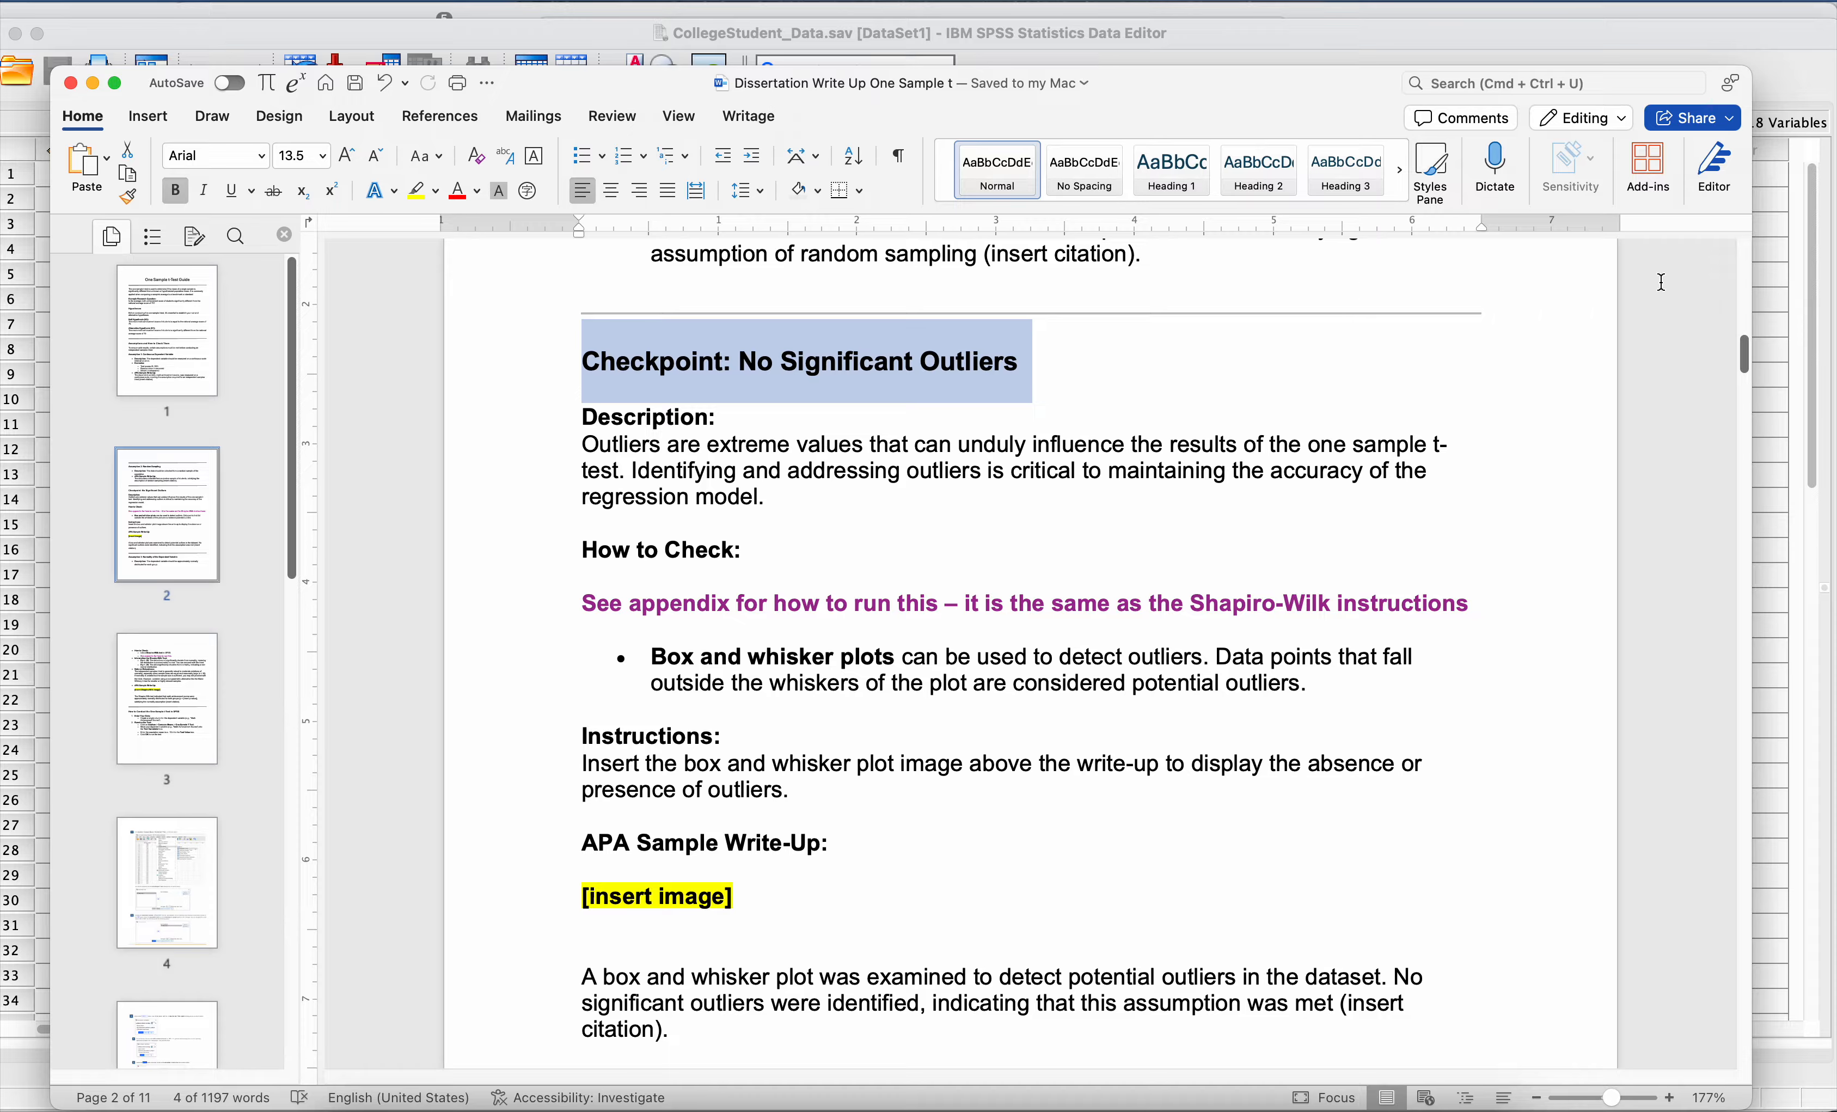
{"action": "scroll", "coordinate": [1109, 461], "scroll_direction": "down", "scroll_amount": 15}
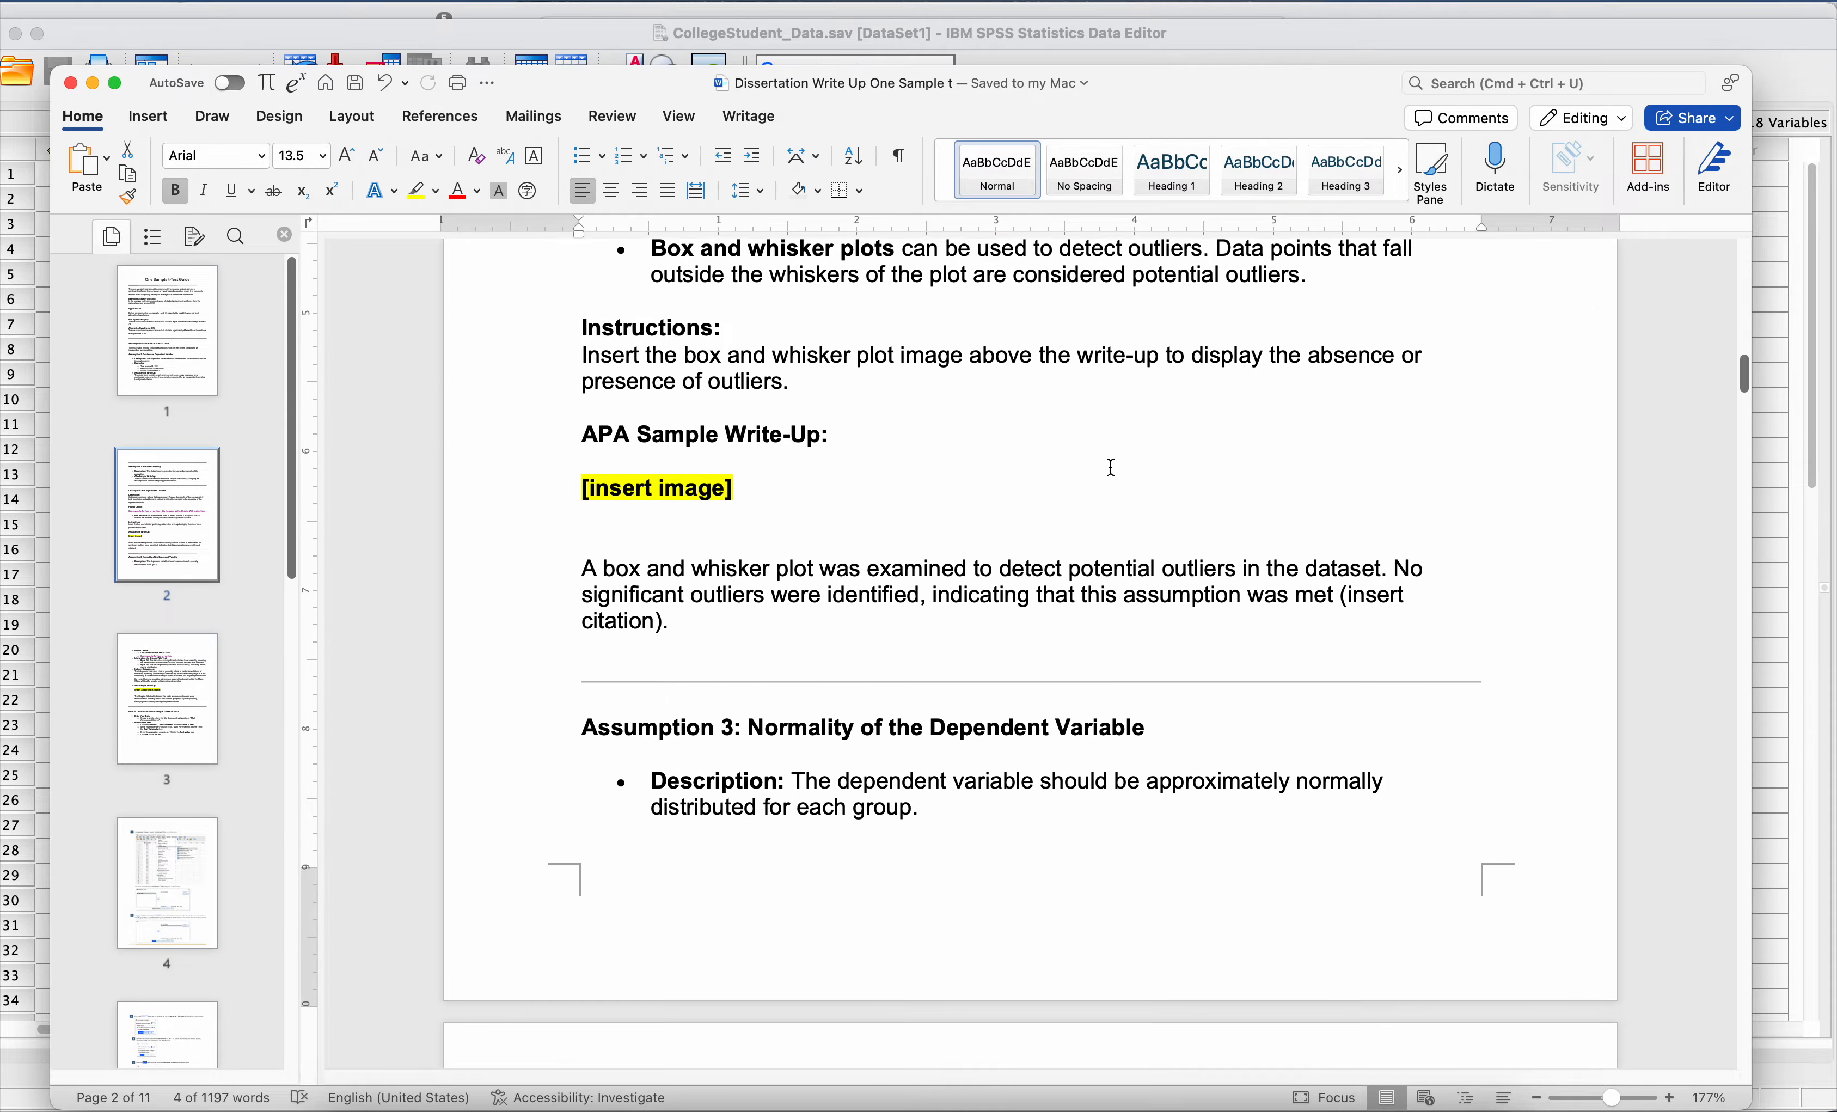
{"action": "scroll", "coordinate": [1087, 457], "scroll_direction": "down", "scroll_amount": 12}
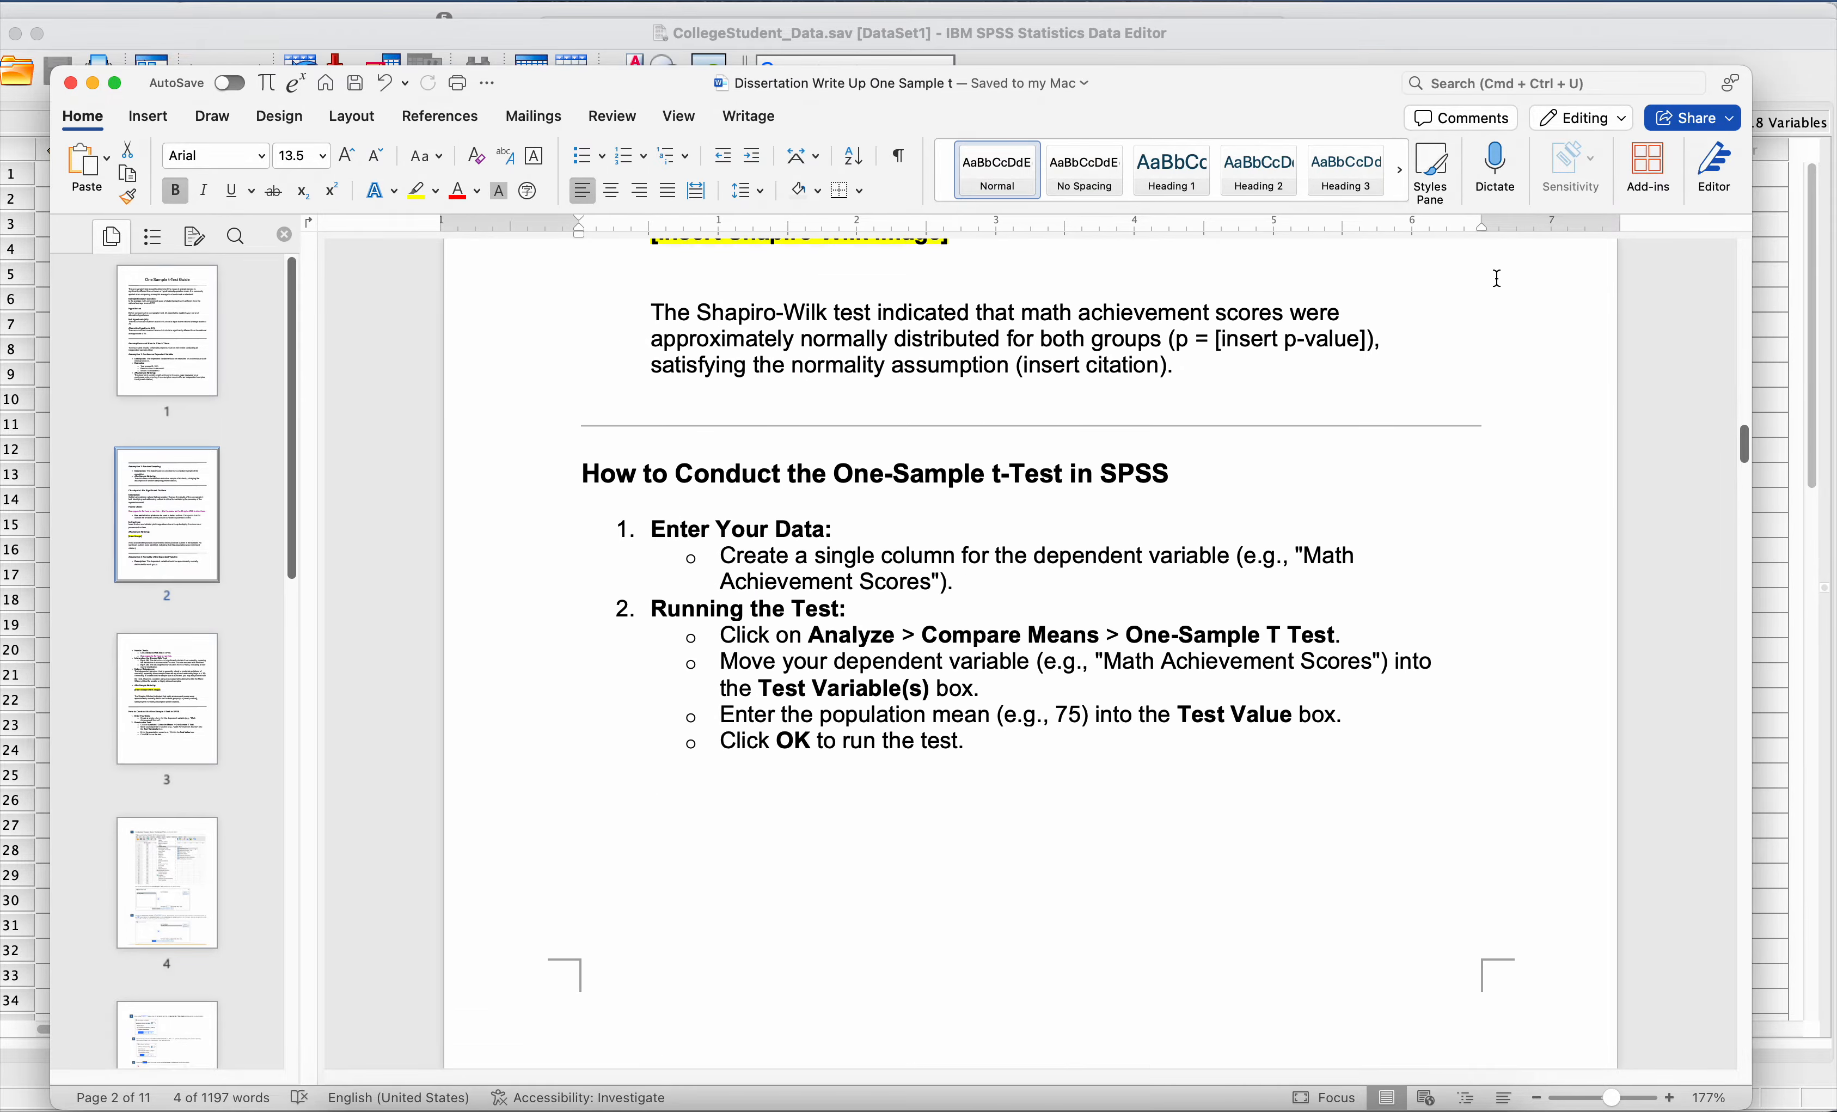
{"action": "left_click_drag", "start_coordinate": [1744, 448], "coordinate": [1731, 738]}
{"action": "scroll", "coordinate": [1727, 734], "scroll_direction": "down", "scroll_amount": 15}
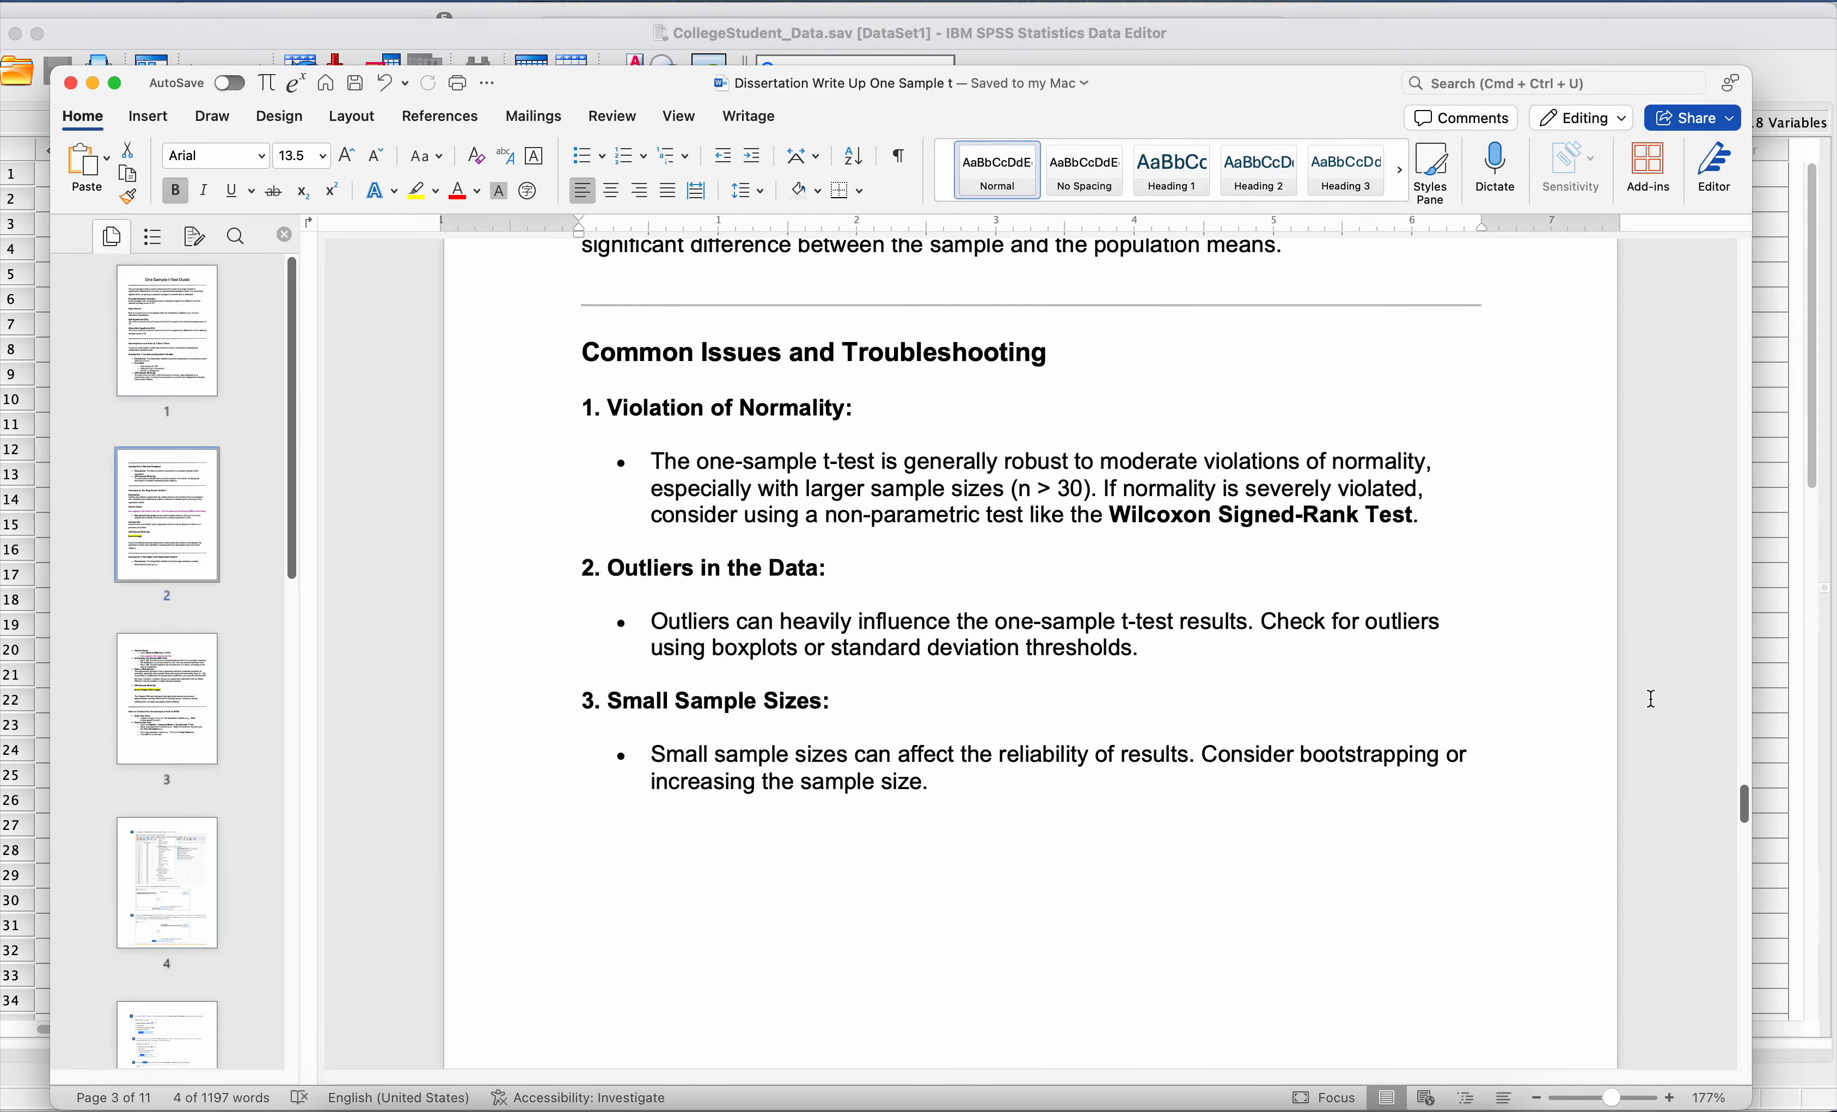
{"action": "scroll", "coordinate": [1652, 698], "scroll_direction": "down", "scroll_amount": 3}
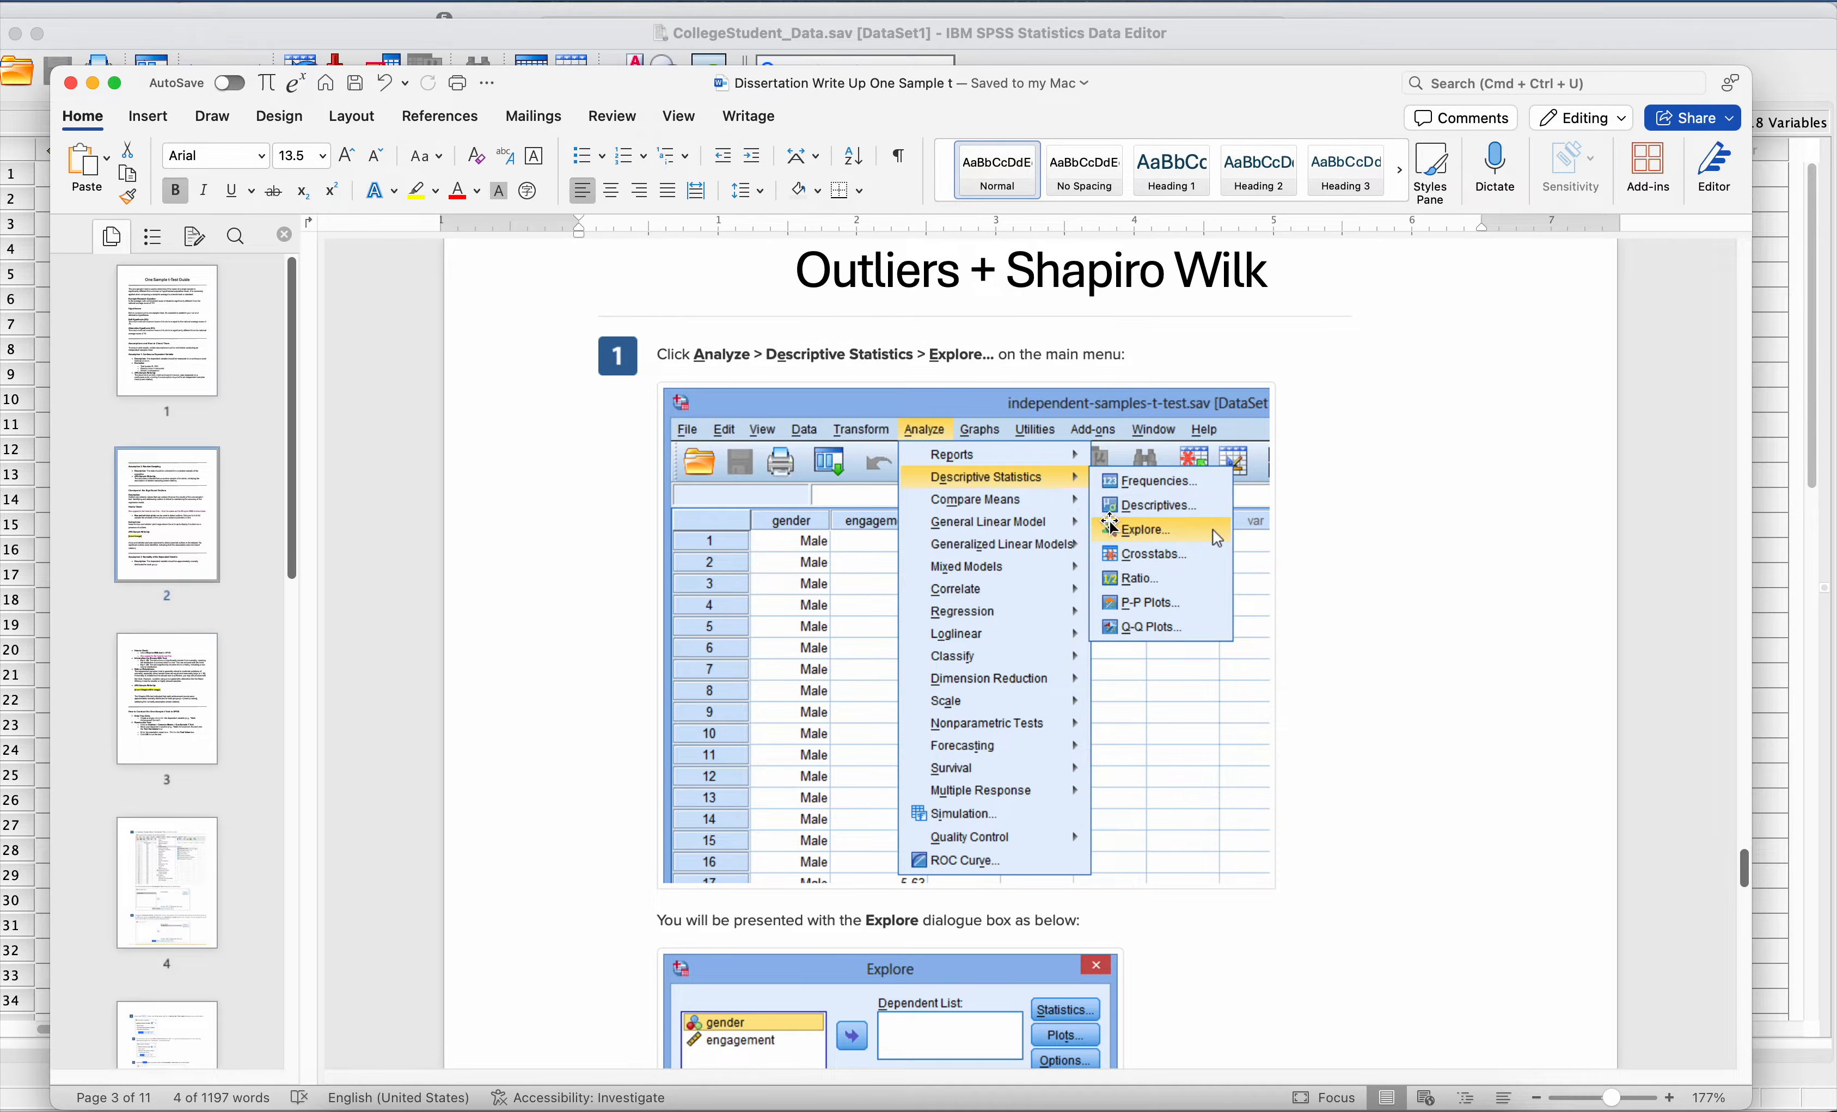
Step: Switch to SPSS Statistics and start the Explore procedure for descriptive statistics
{"action": "left_click", "coordinate": [1488, 33]}
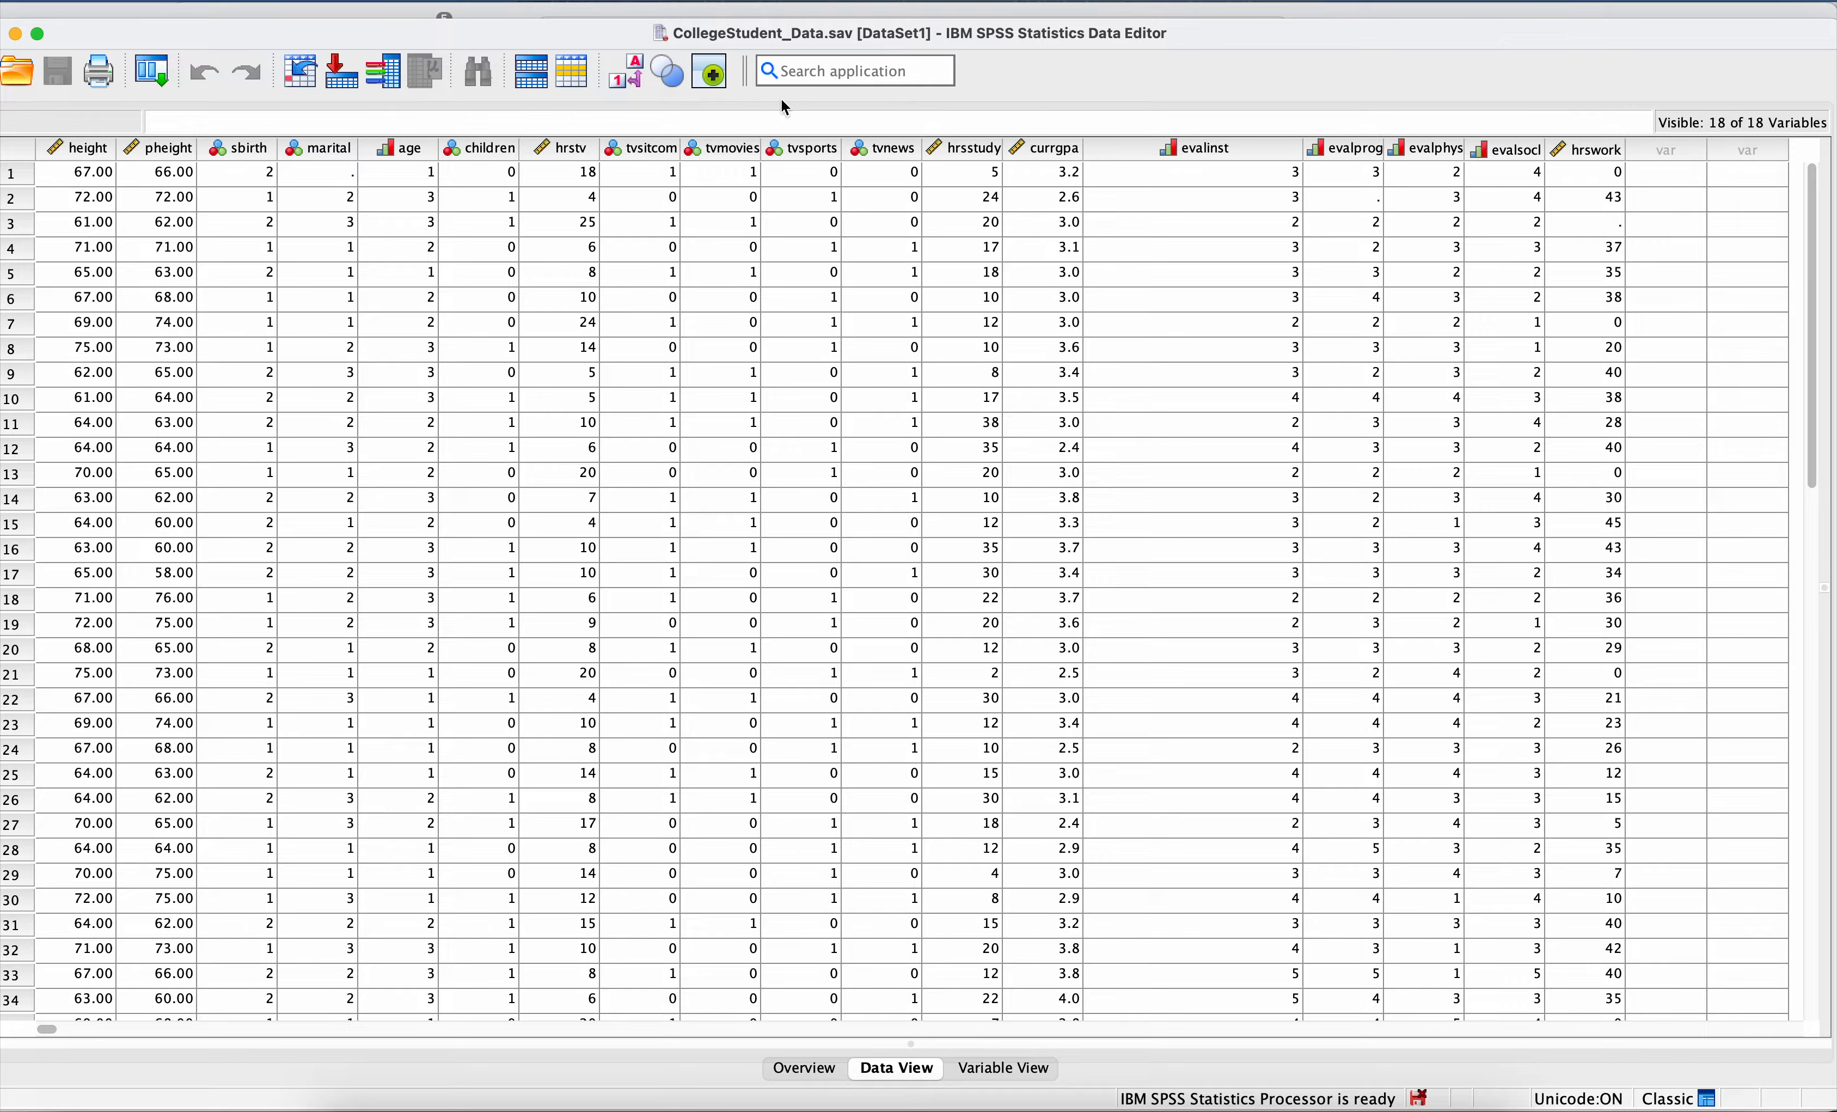
{"action": "left_click", "coordinate": [524, 0]}
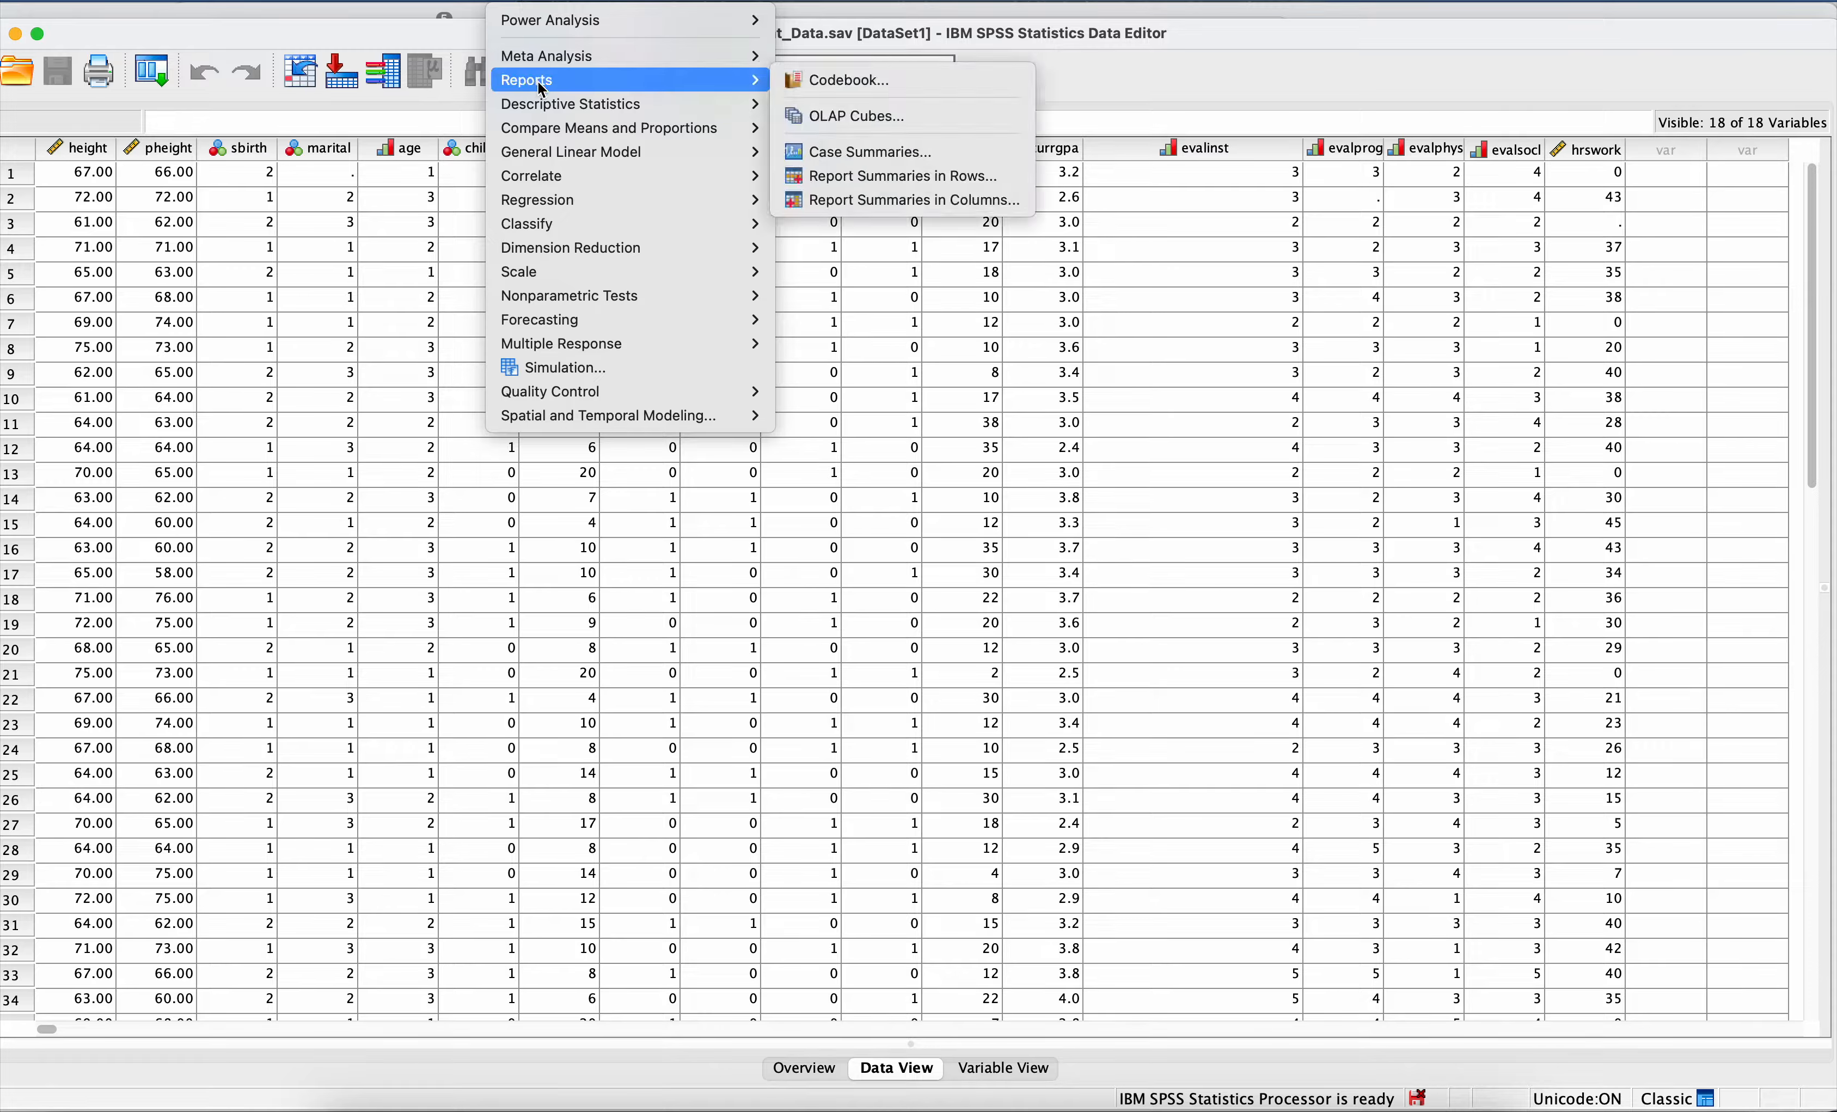
{"action": "mouse_move", "coordinate": [548, 114]}
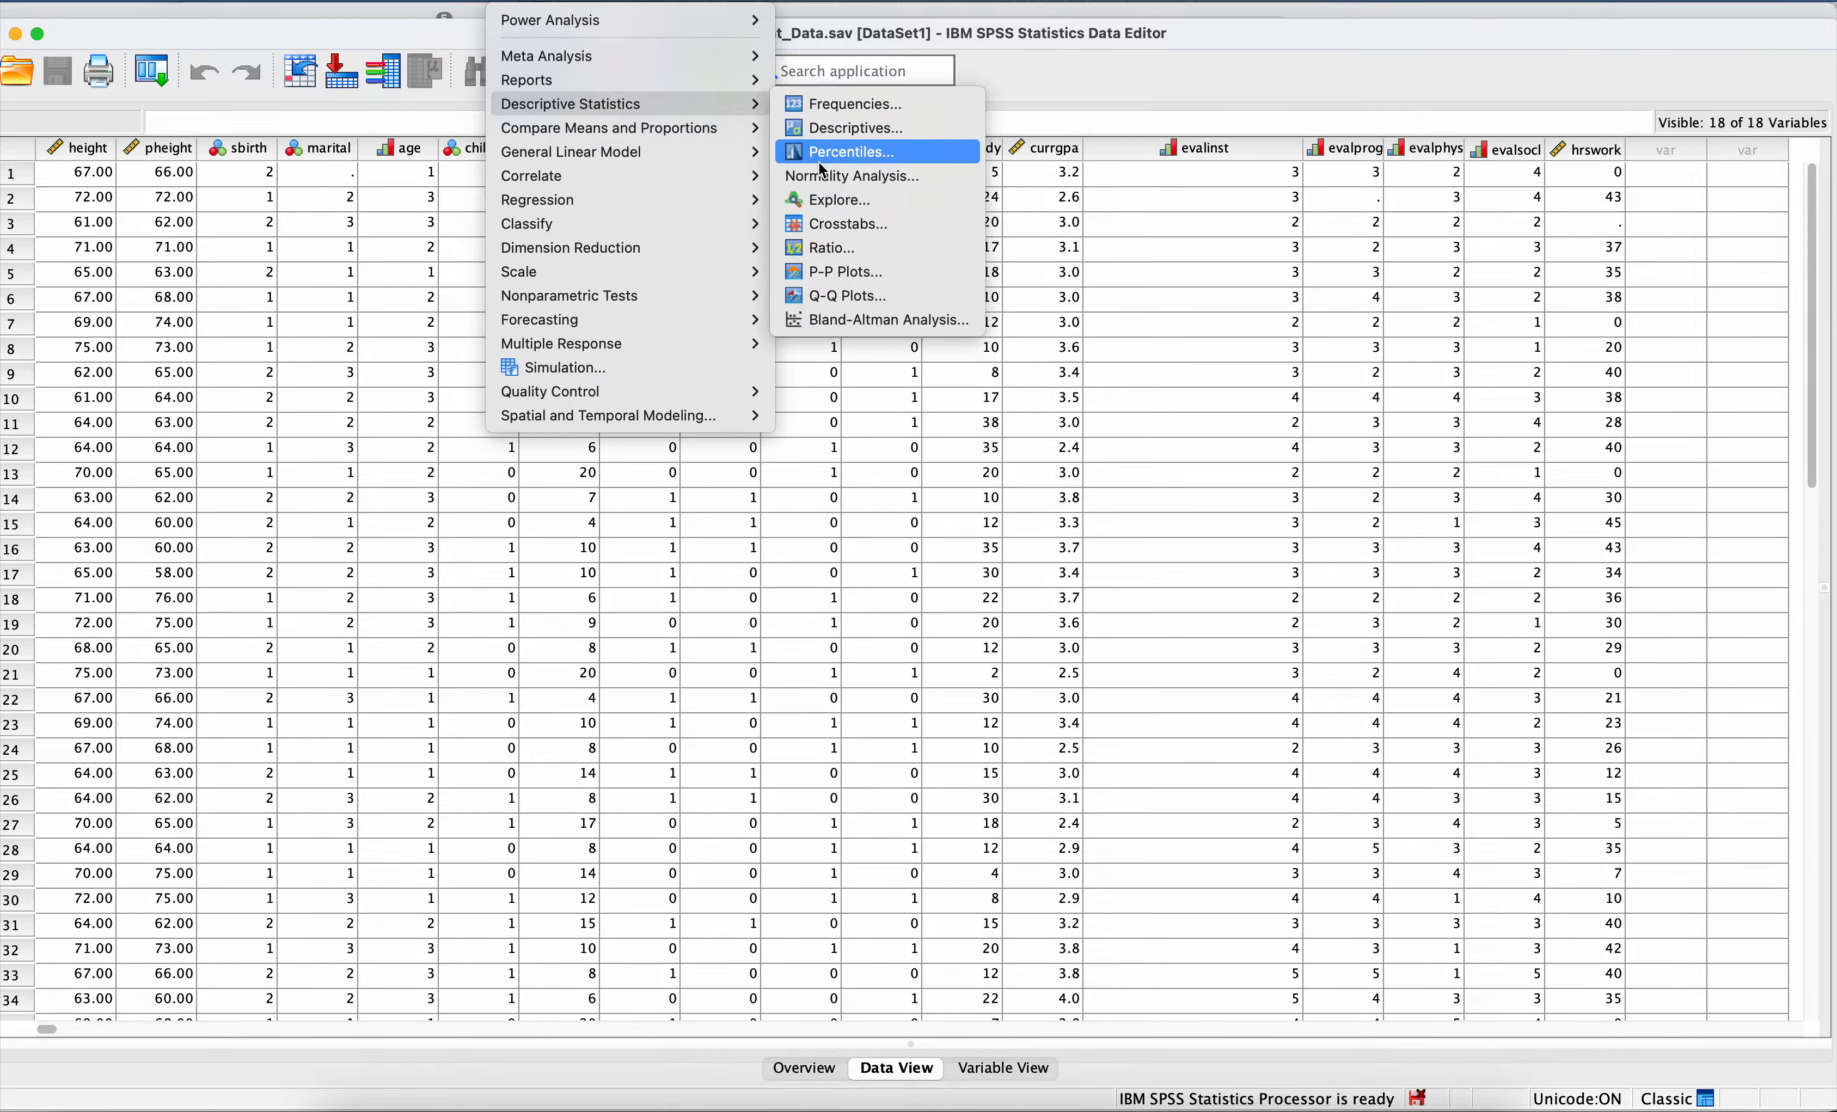
{"action": "left_click", "coordinate": [823, 203]}
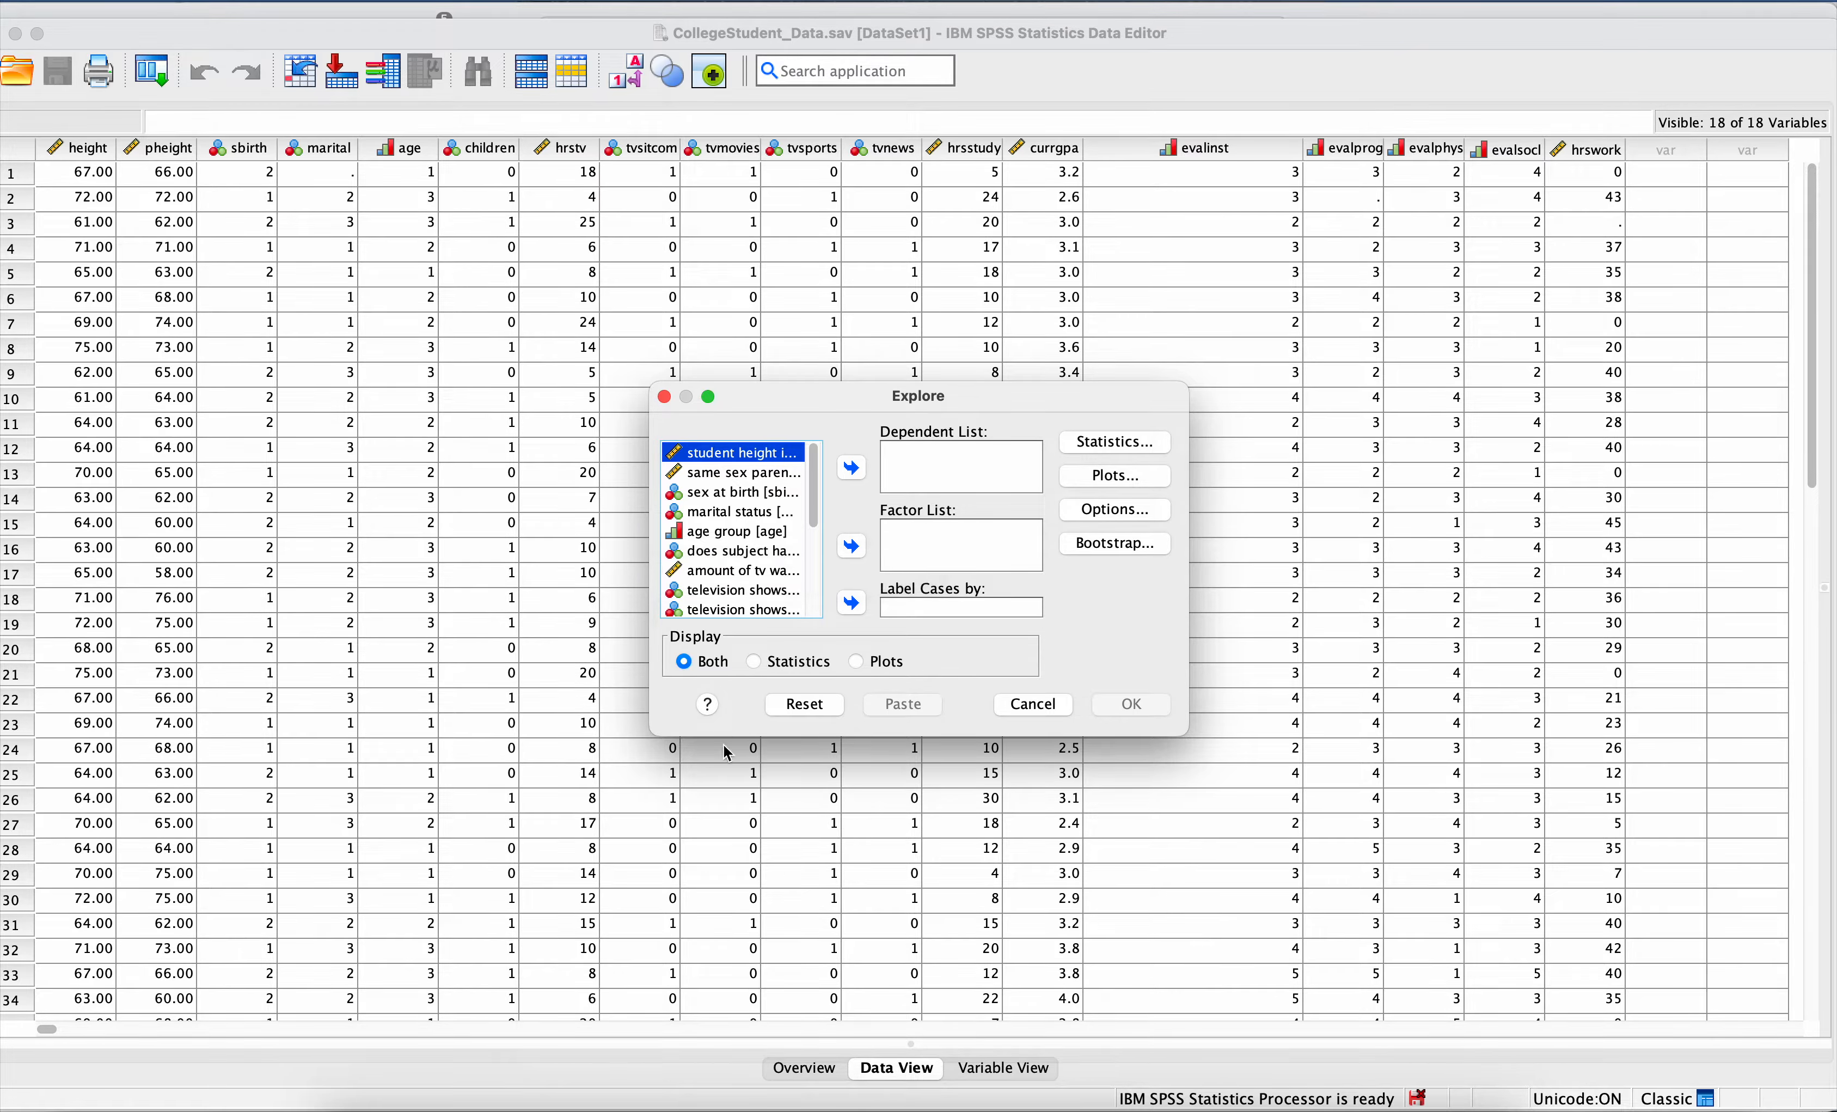
Step: Check the Explore dialog in the Word guide, return to SPSS and add the hours of study variable as the dependent variable
{"action": "left_click", "coordinate": [599, 1078]}
{"action": "scroll", "coordinate": [727, 807], "scroll_direction": "down", "scroll_amount": 6}
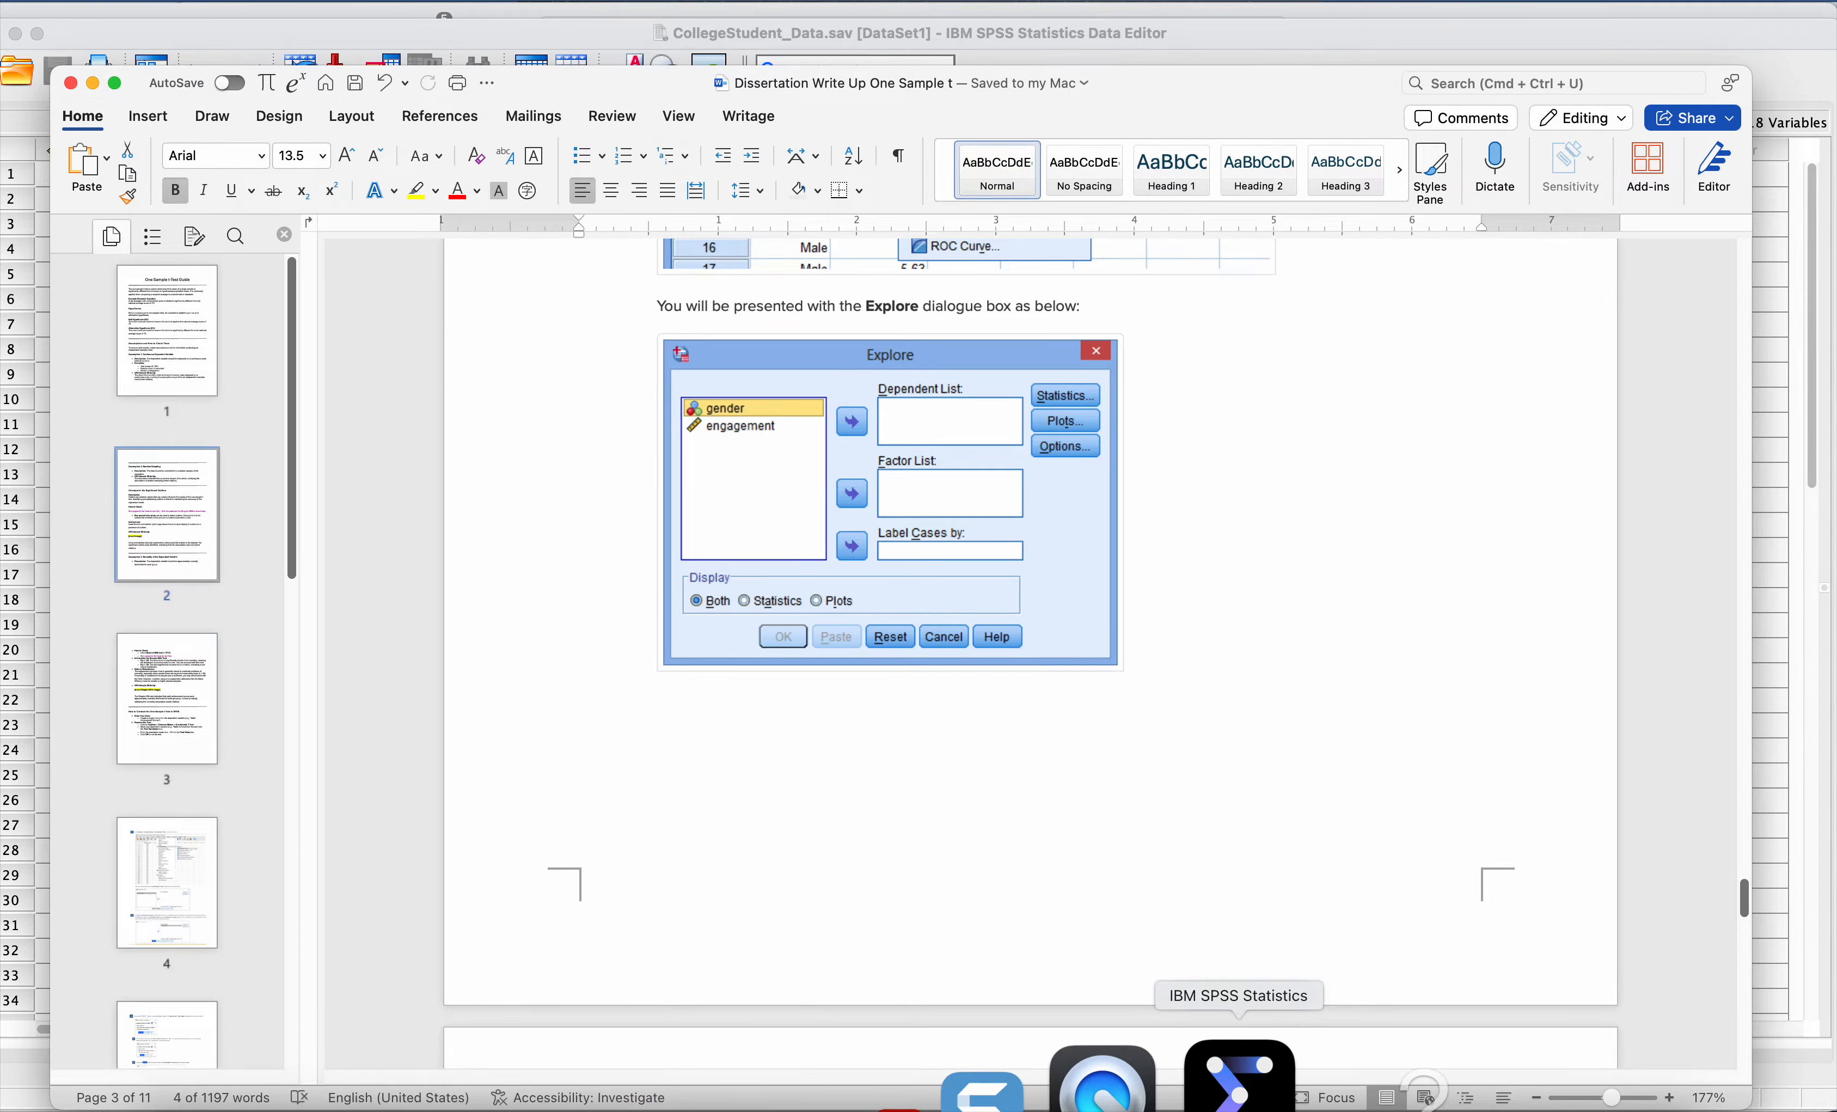
{"action": "left_click", "coordinate": [1239, 1079]}
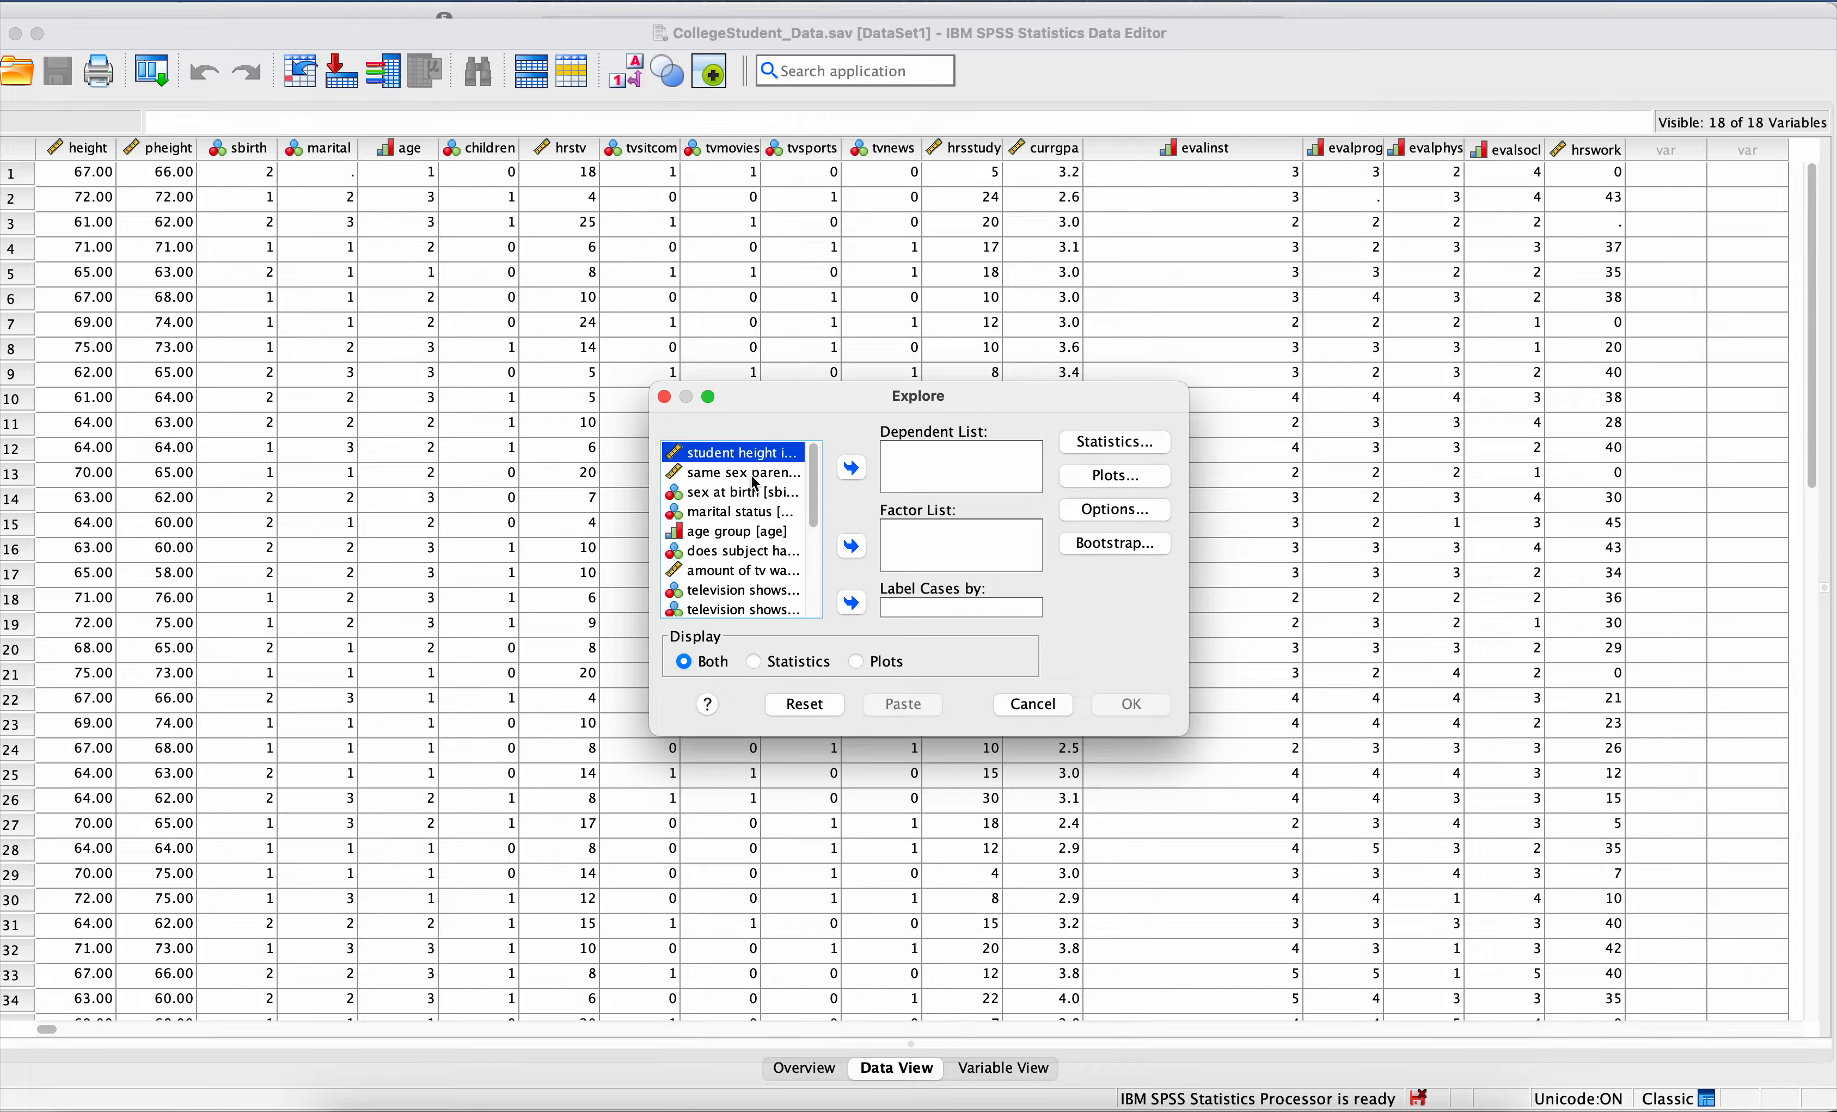
{"action": "scroll", "coordinate": [741, 502], "scroll_direction": "down", "scroll_amount": 4}
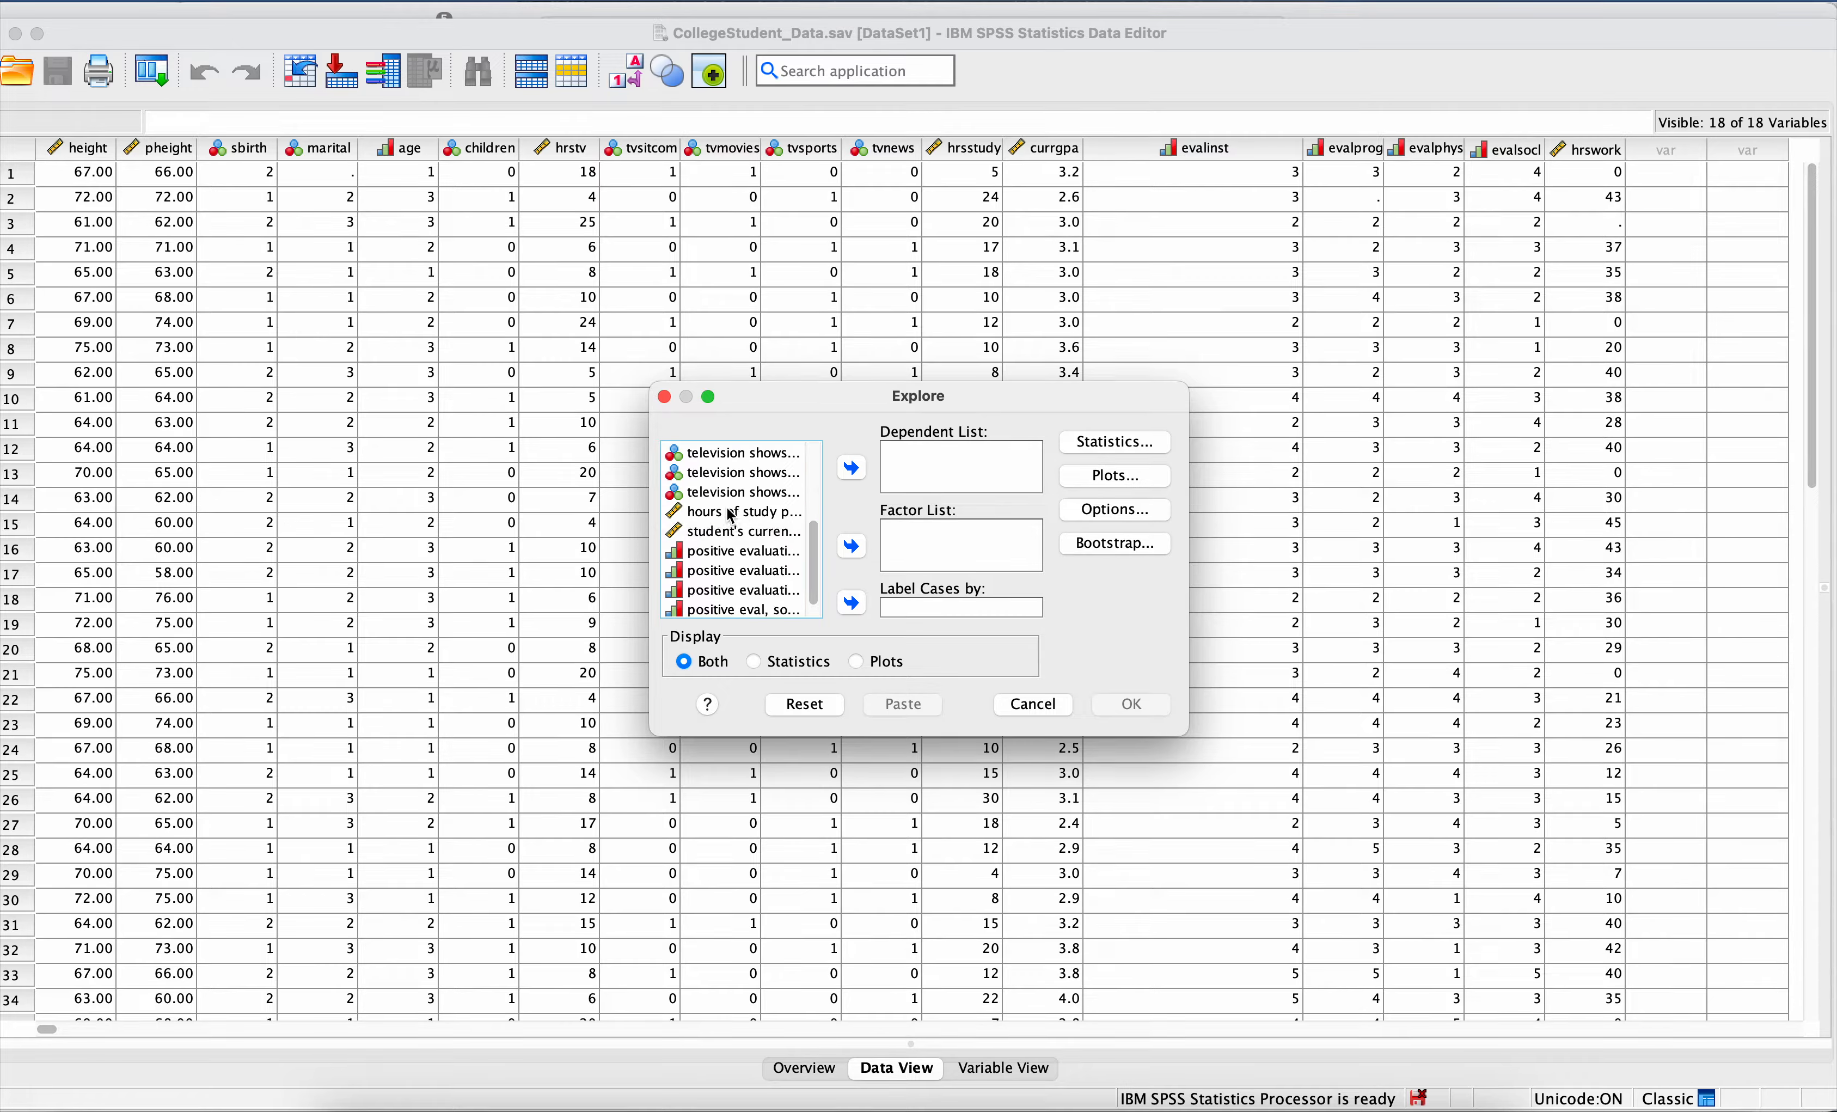
{"action": "left_click", "coordinate": [731, 514]}
{"action": "left_click", "coordinate": [851, 470]}
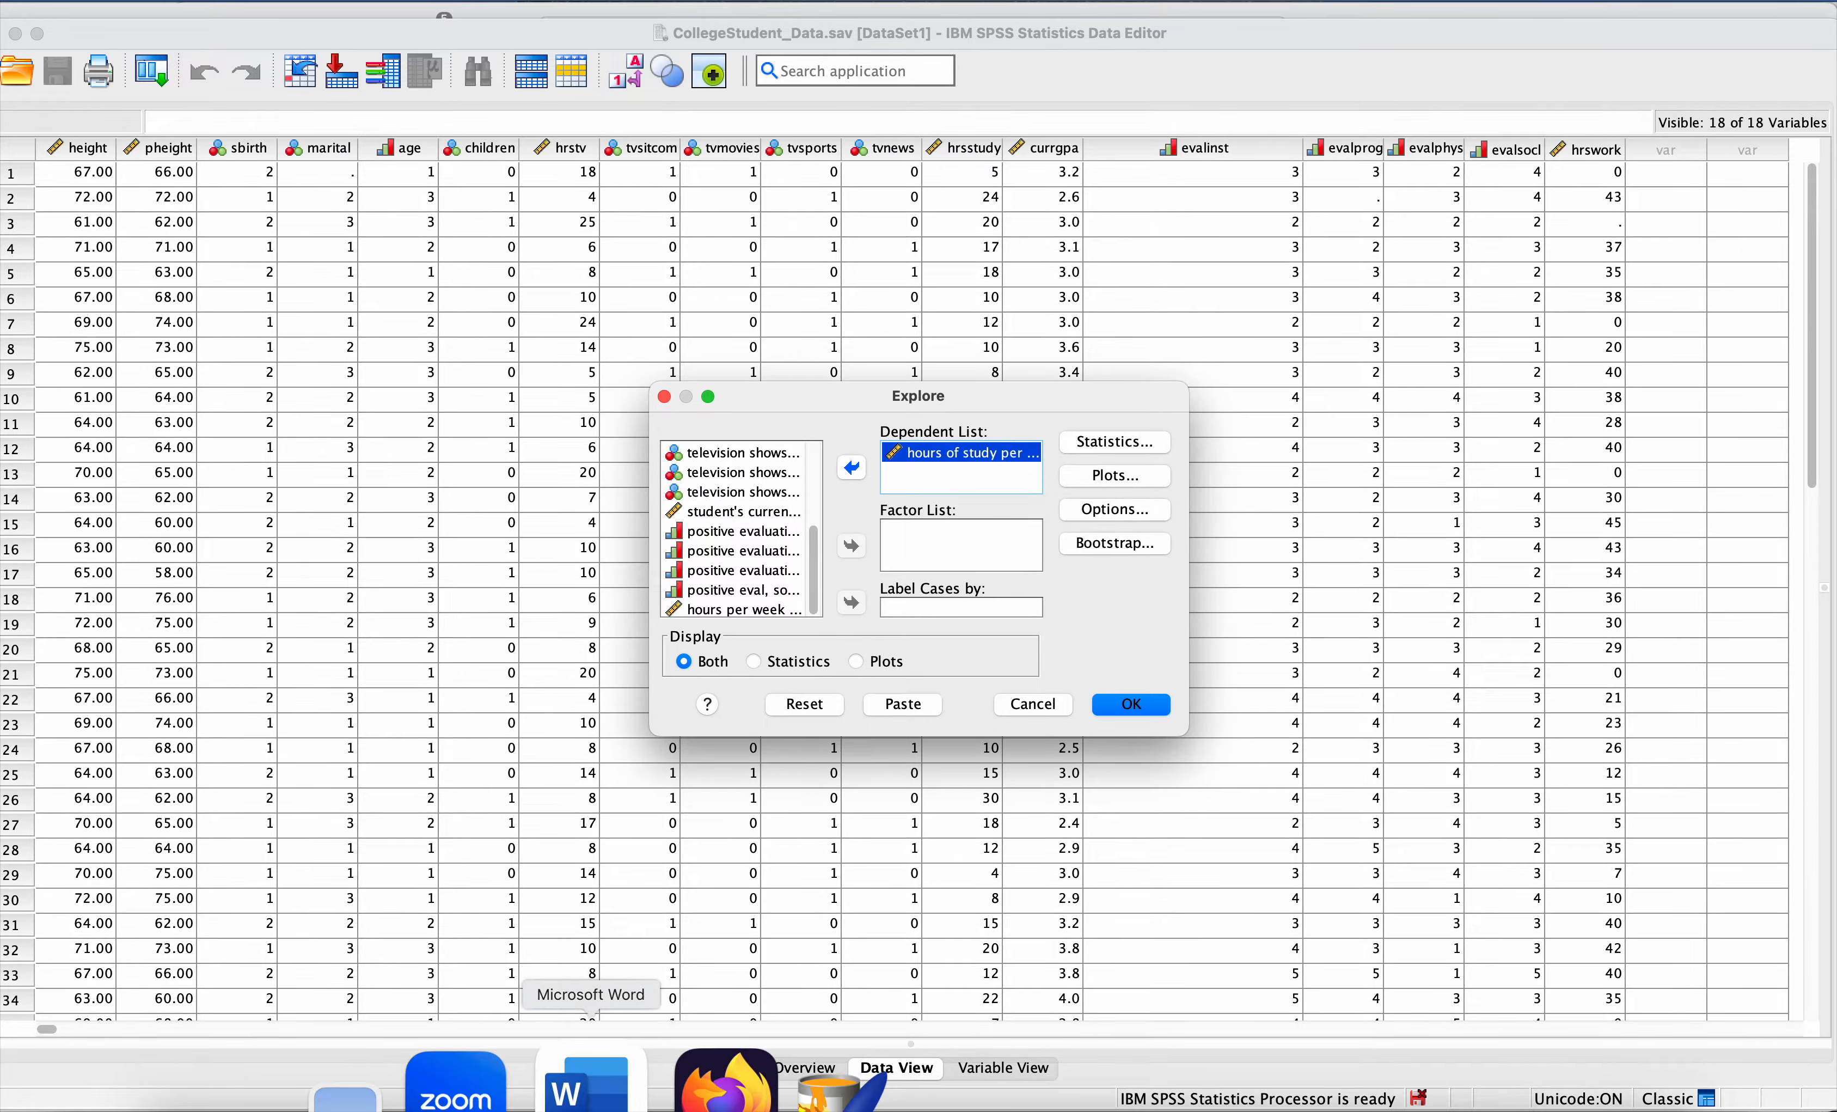
Step: Following the Word guide's plot instructions, turn off Stem-and-leaf and turn on Normality plots with tests in the SPSS Explore plot options
{"action": "left_click", "coordinate": [580, 1087]}
{"action": "scroll", "coordinate": [911, 747], "scroll_direction": "down", "scroll_amount": 10}
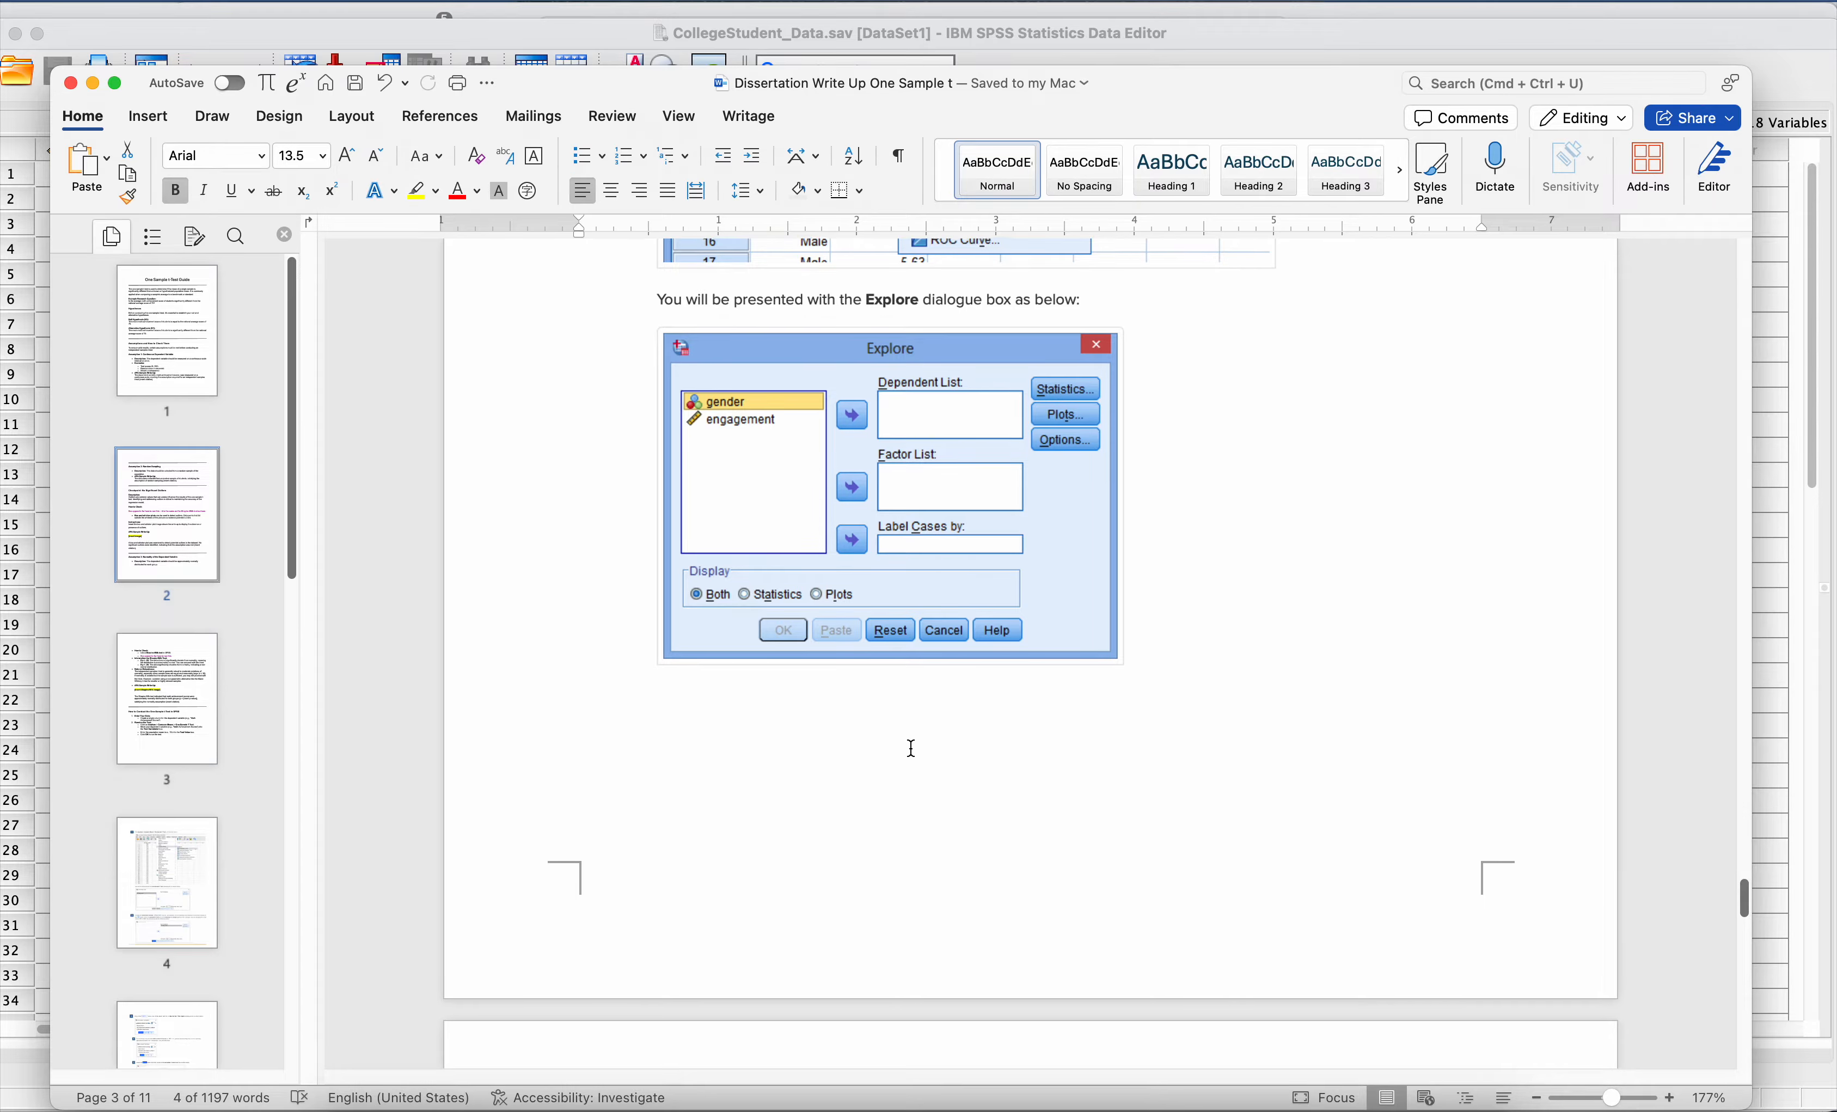
{"action": "scroll", "coordinate": [911, 748], "scroll_direction": "down", "scroll_amount": 3}
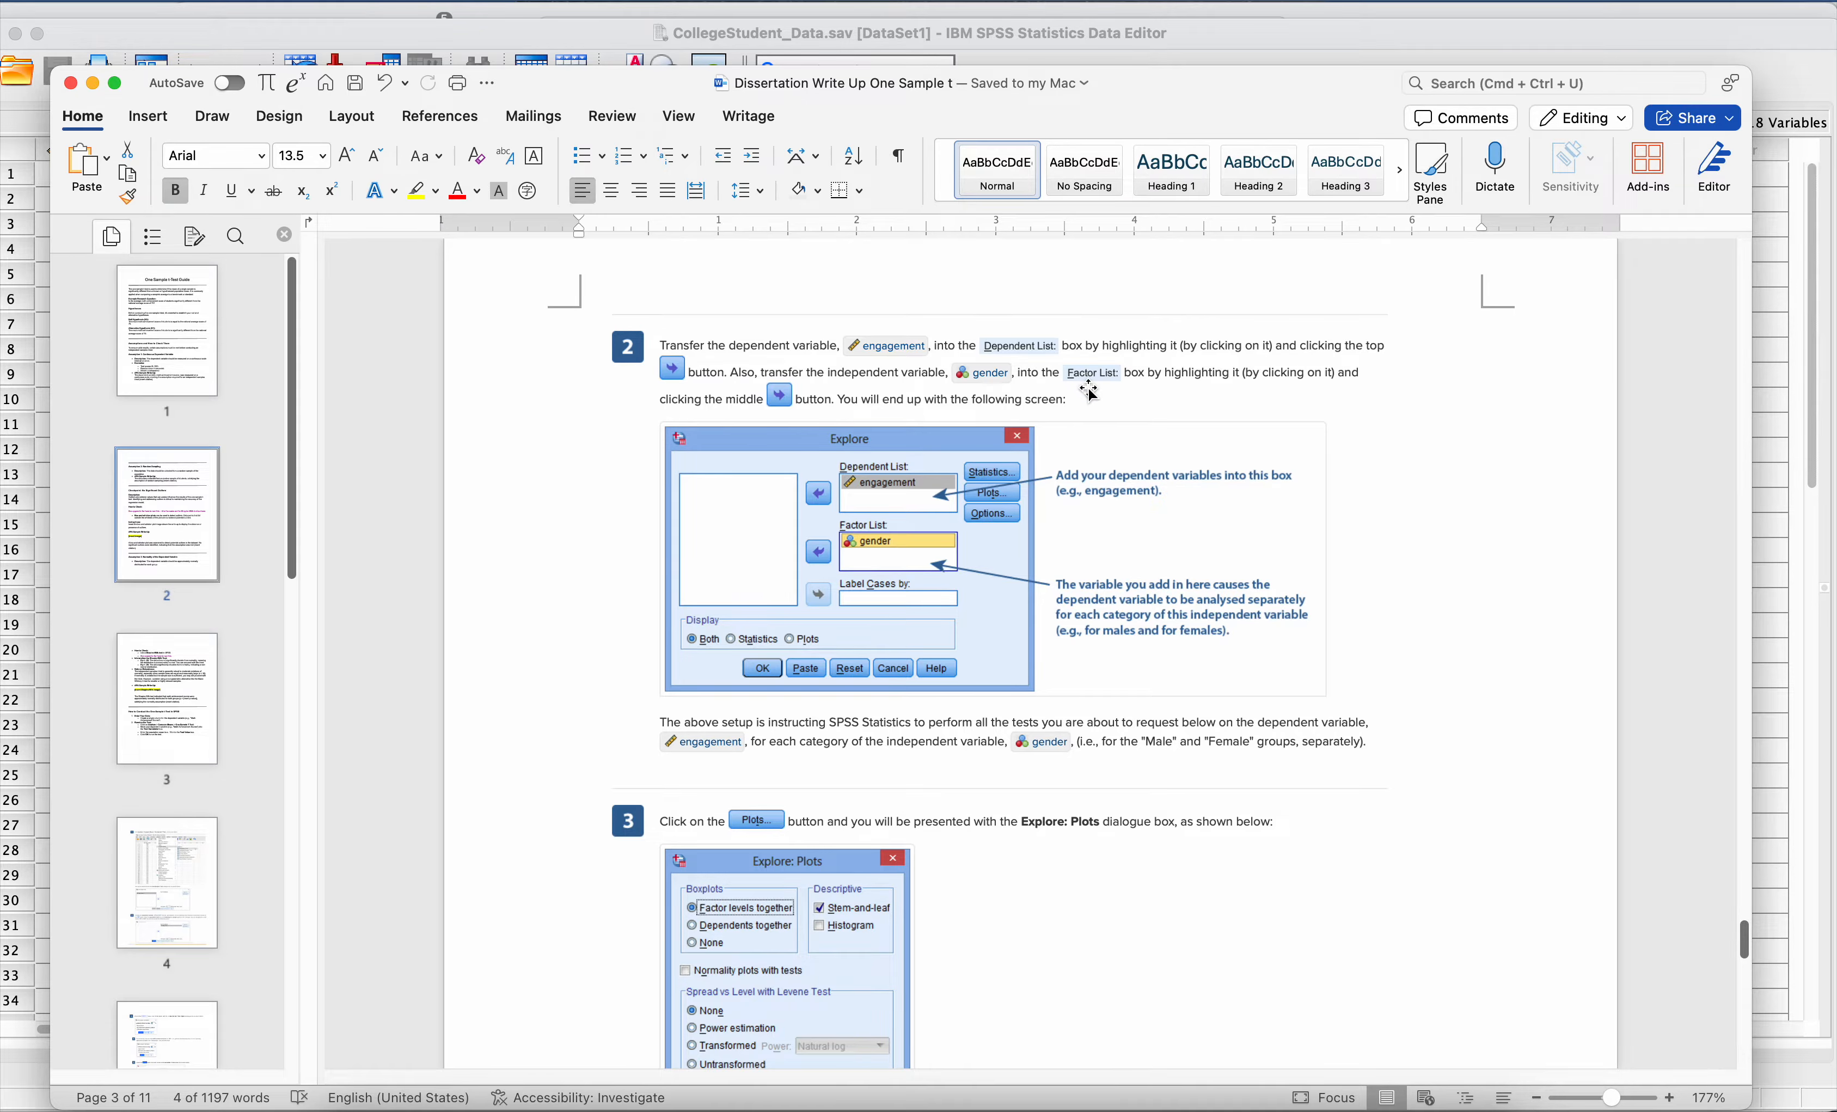
{"action": "scroll", "coordinate": [1090, 390], "scroll_direction": "down", "scroll_amount": 7}
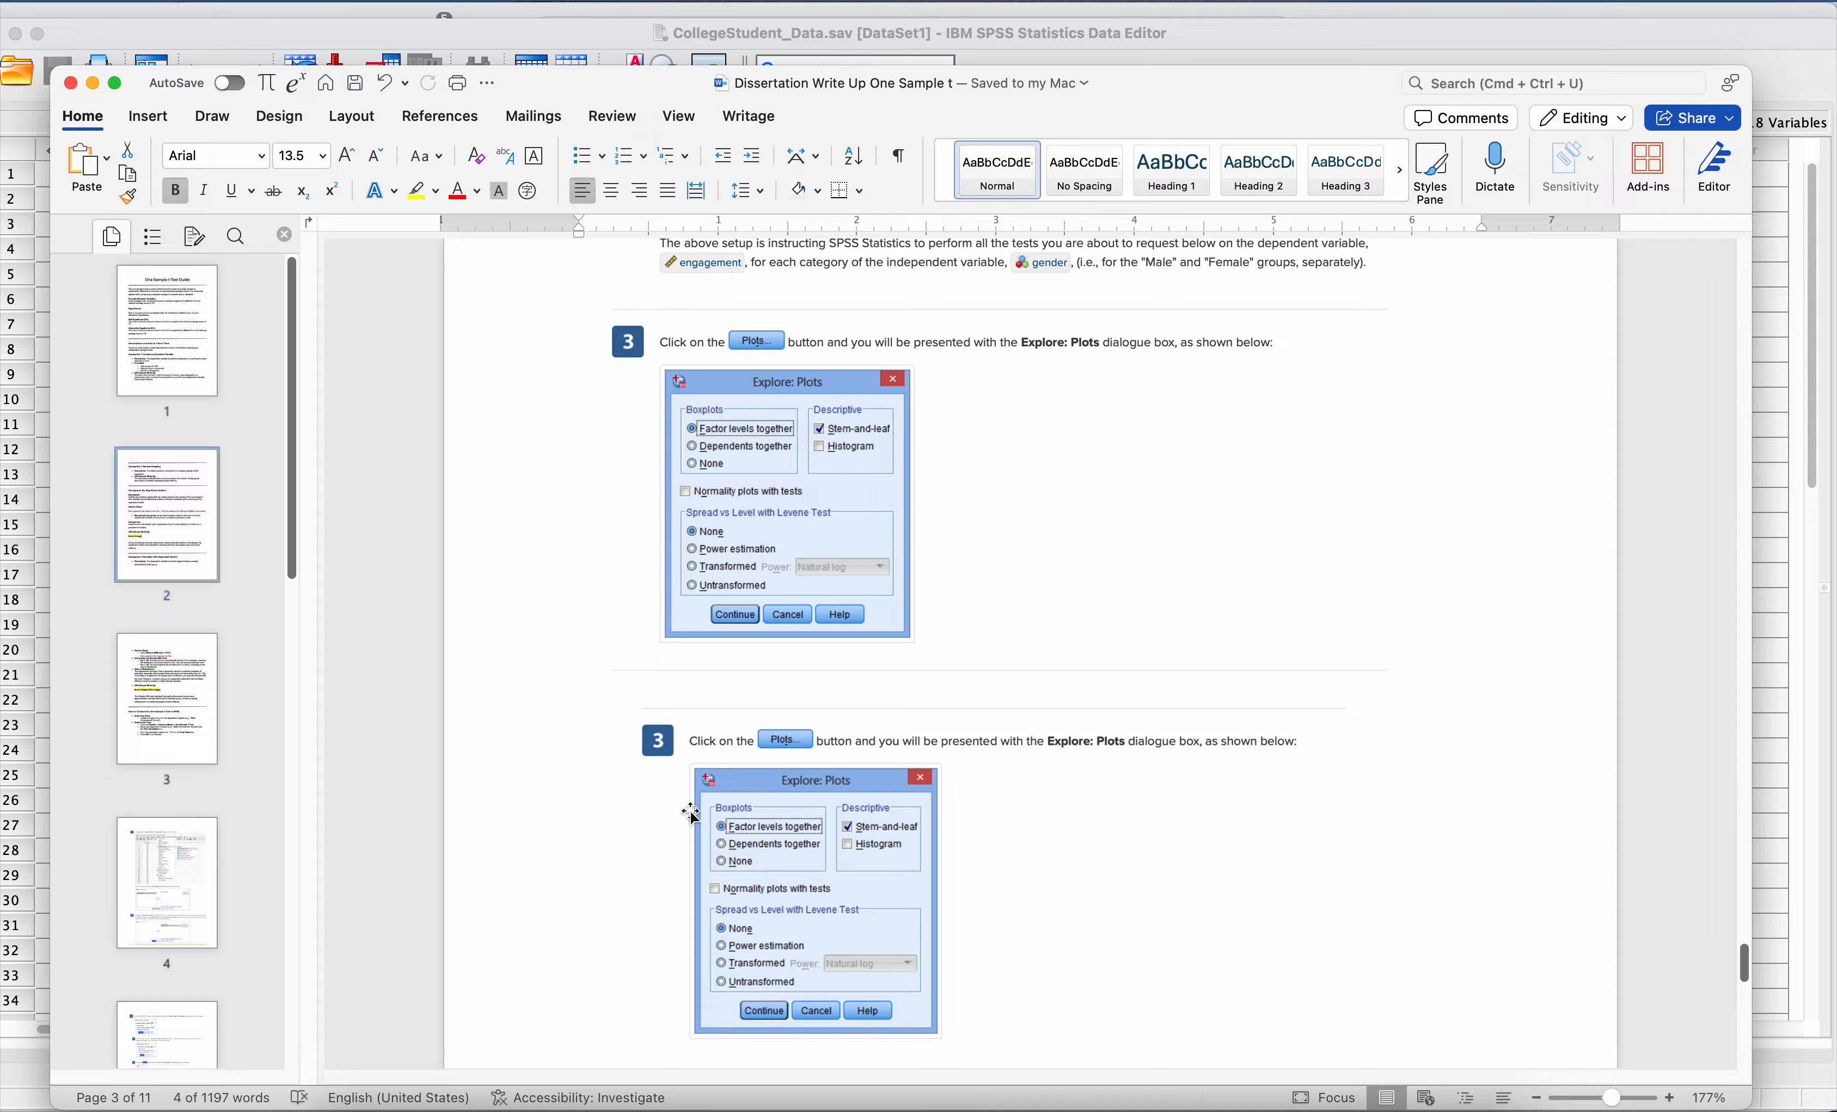
{"action": "left_click", "coordinate": [1232, 1078]}
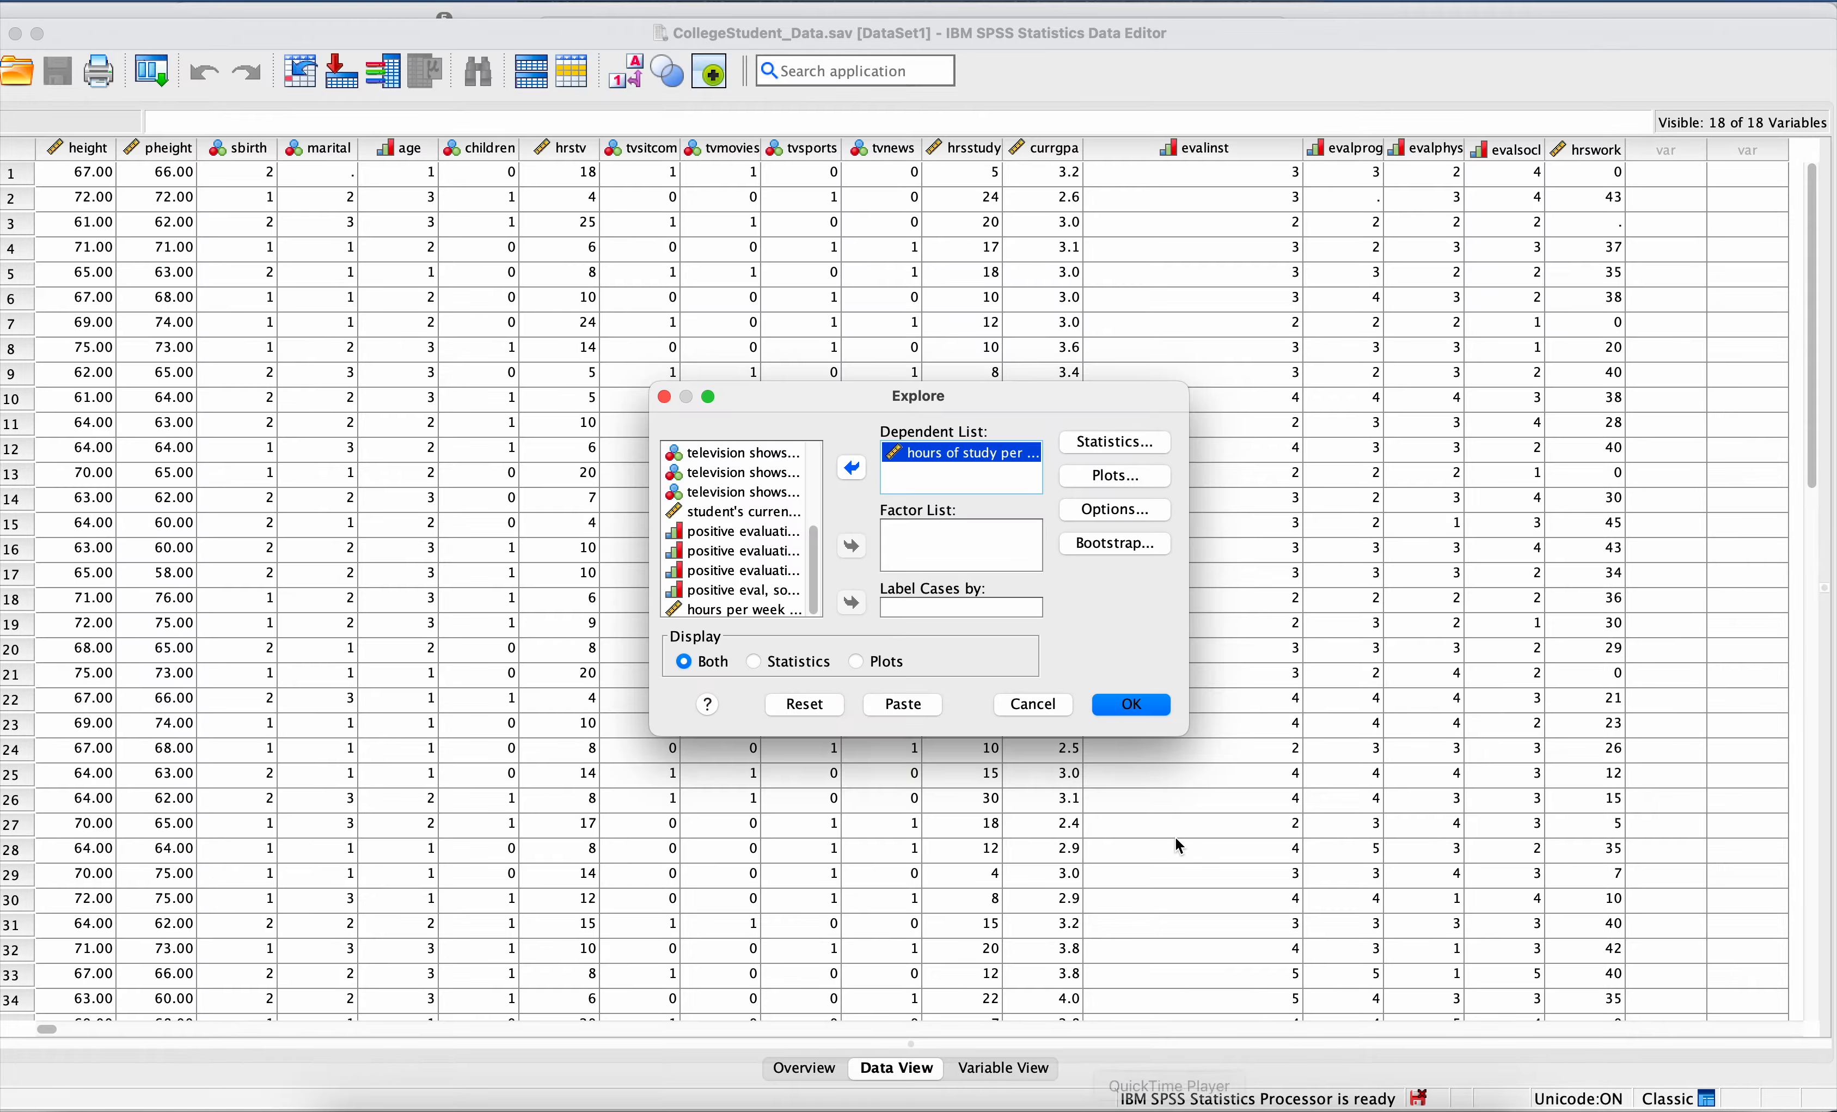
{"action": "left_click", "coordinate": [1116, 477]}
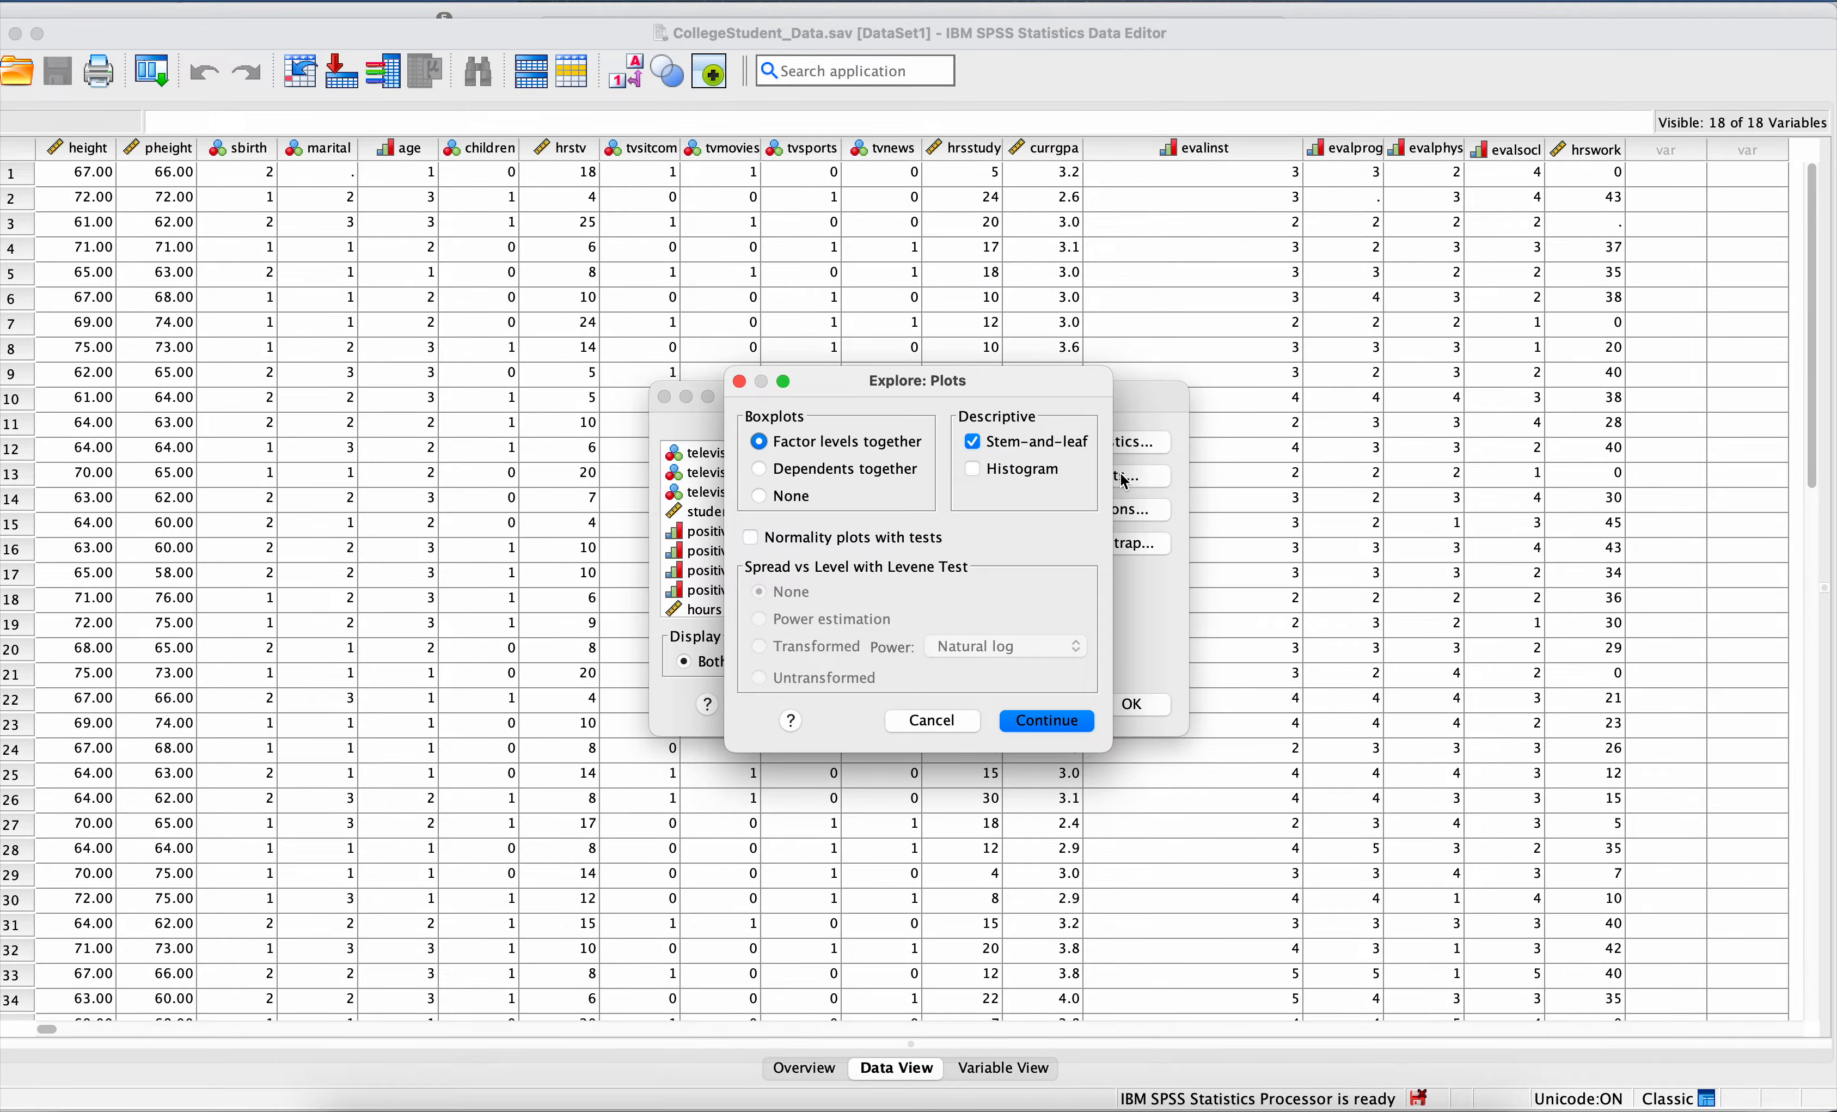
{"action": "left_click", "coordinate": [988, 446]}
{"action": "left_click", "coordinate": [879, 550]}
Step: Compare the chosen plot options with steps 3 to 6 of the Word guide, and return to SPSS
{"action": "left_click", "coordinate": [608, 1078]}
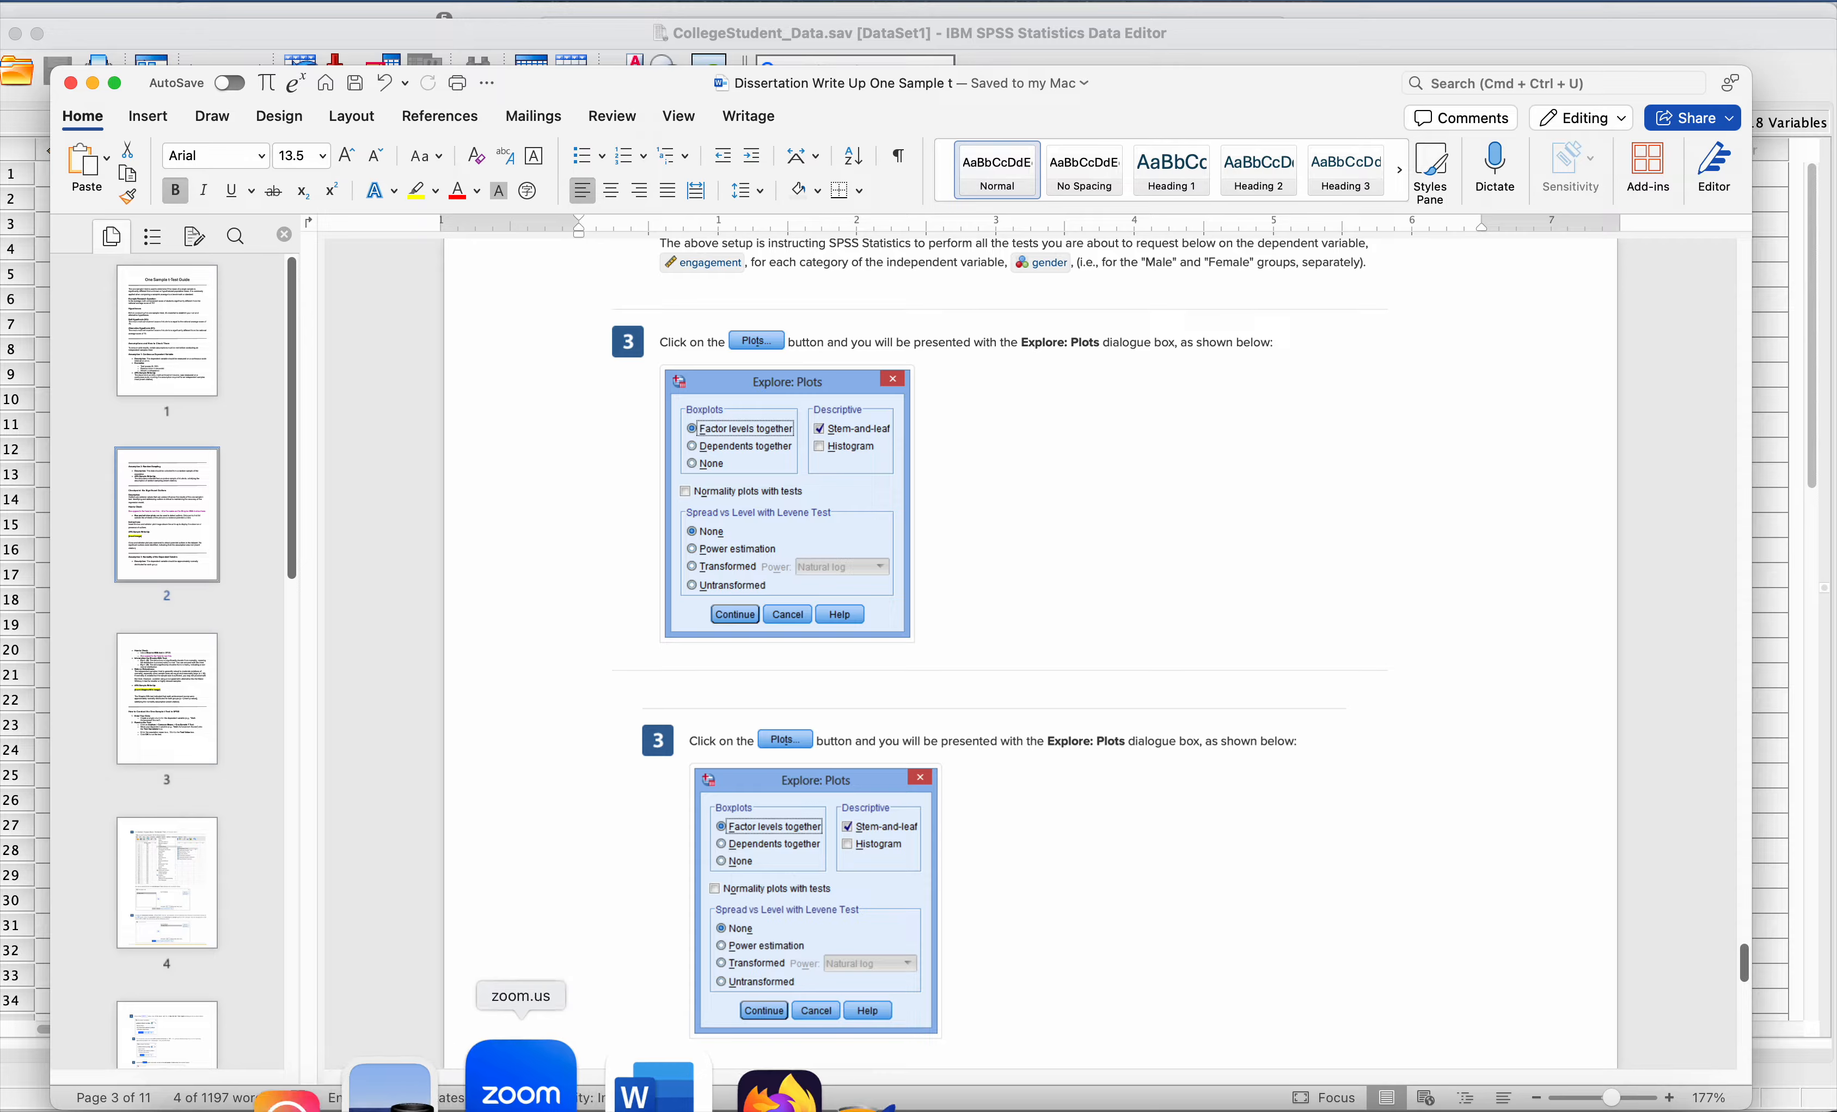
{"action": "left_click", "coordinate": [1229, 1082]}
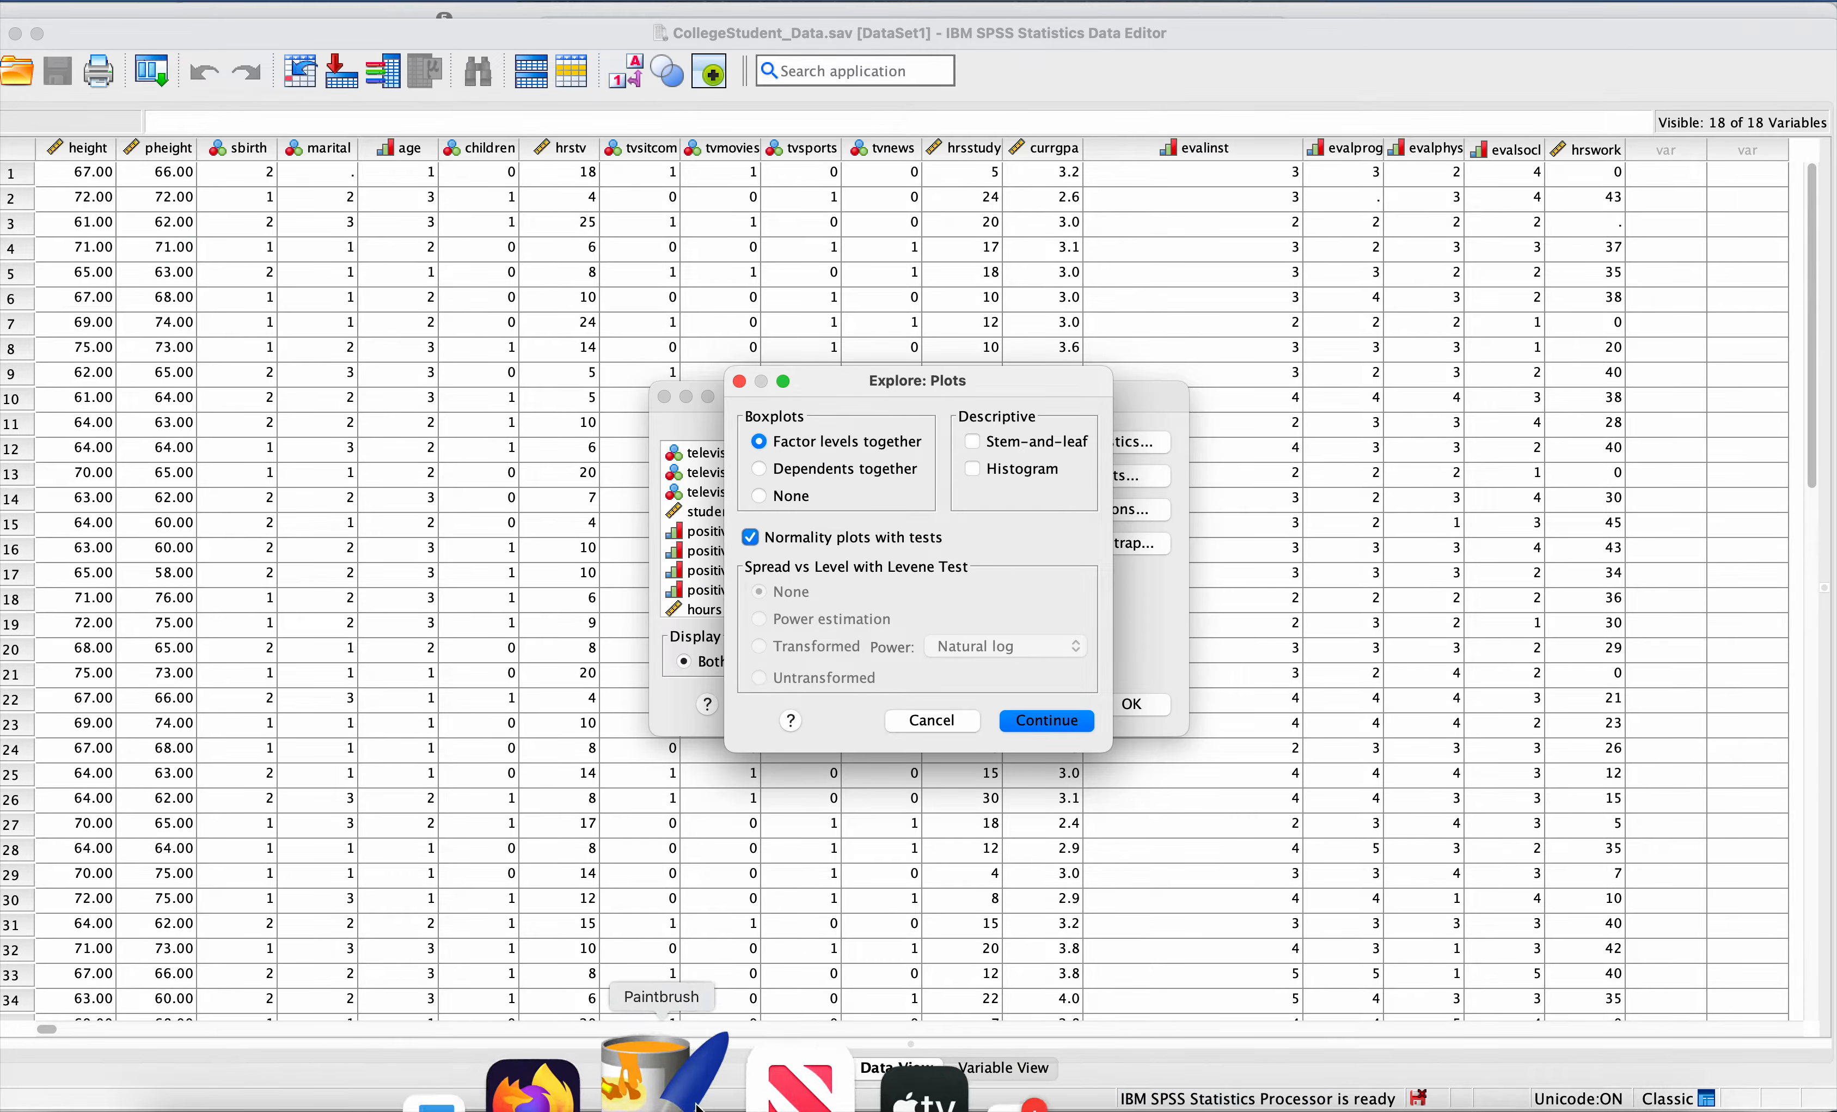
{"action": "left_click", "coordinate": [580, 1083]}
{"action": "scroll", "coordinate": [854, 771], "scroll_direction": "down", "scroll_amount": 3}
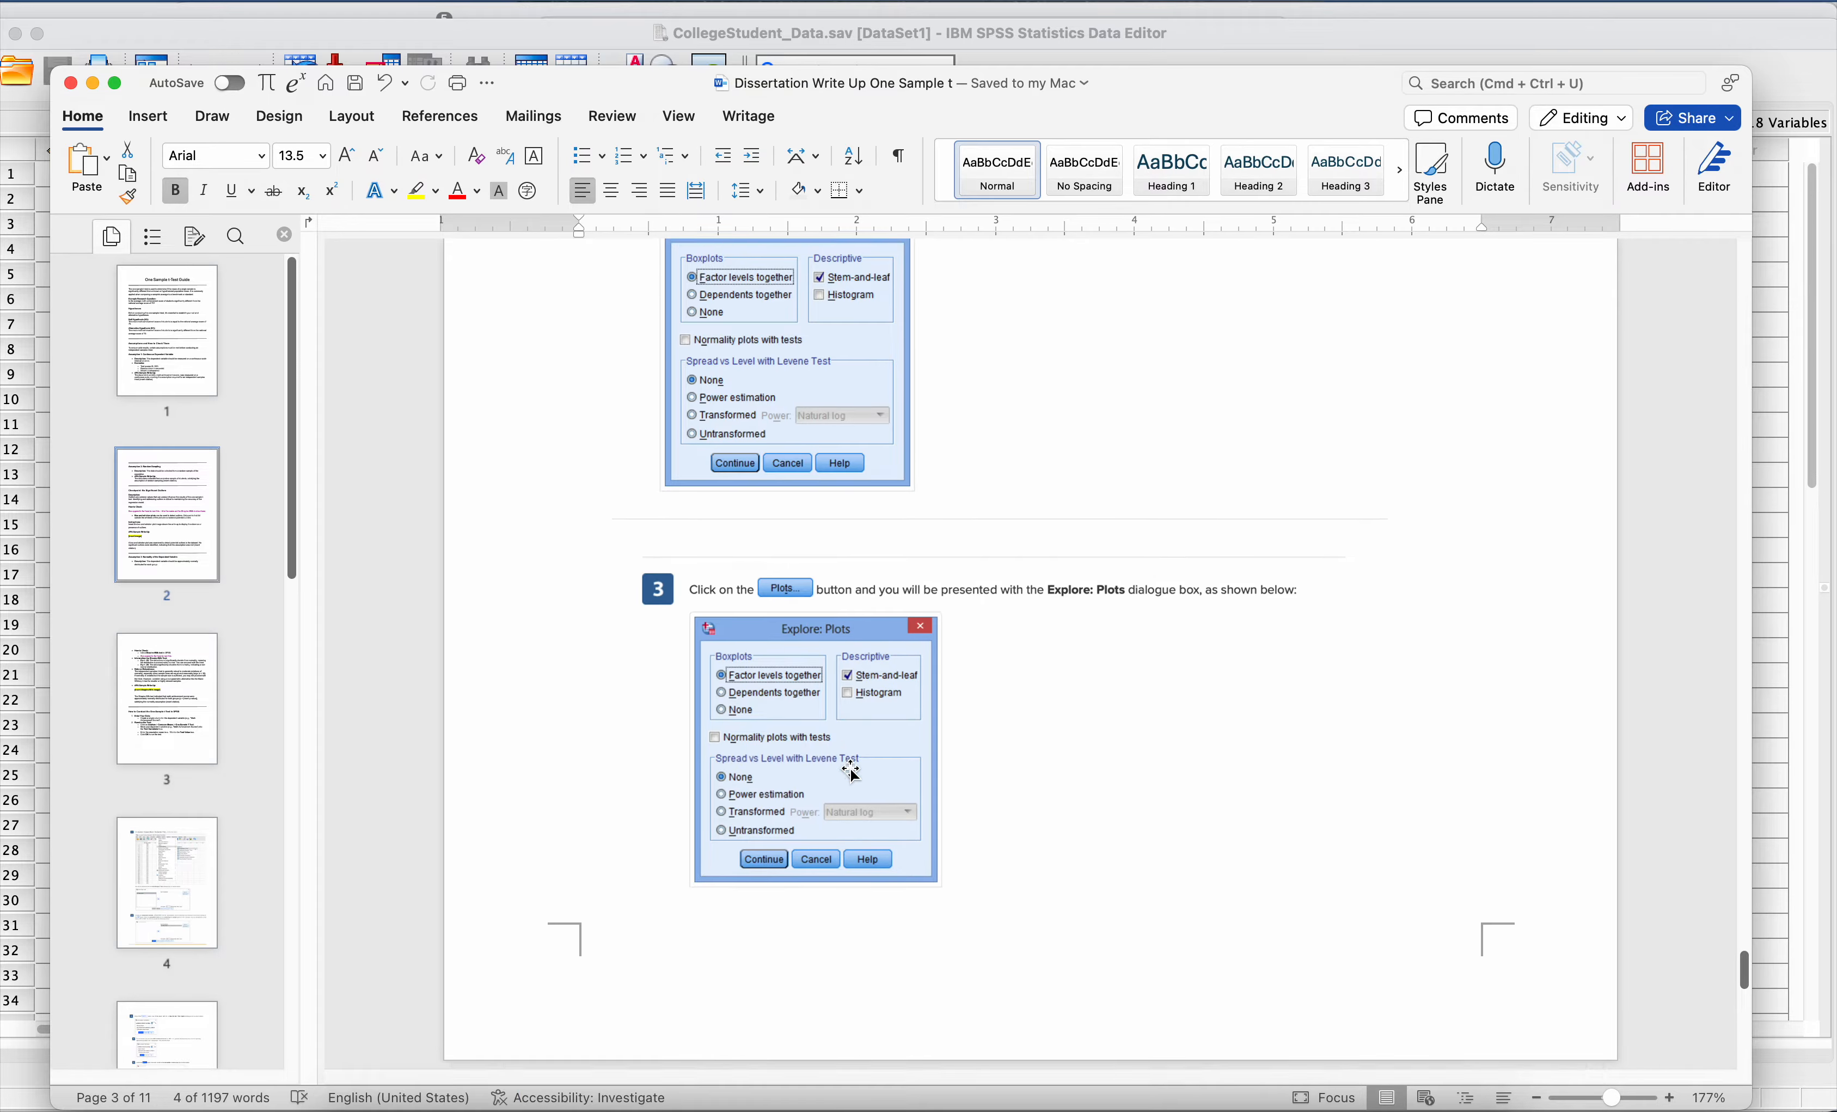
{"action": "scroll", "coordinate": [854, 771], "scroll_direction": "down", "scroll_amount": 3}
{"action": "scroll", "coordinate": [851, 768], "scroll_direction": "down", "scroll_amount": 3}
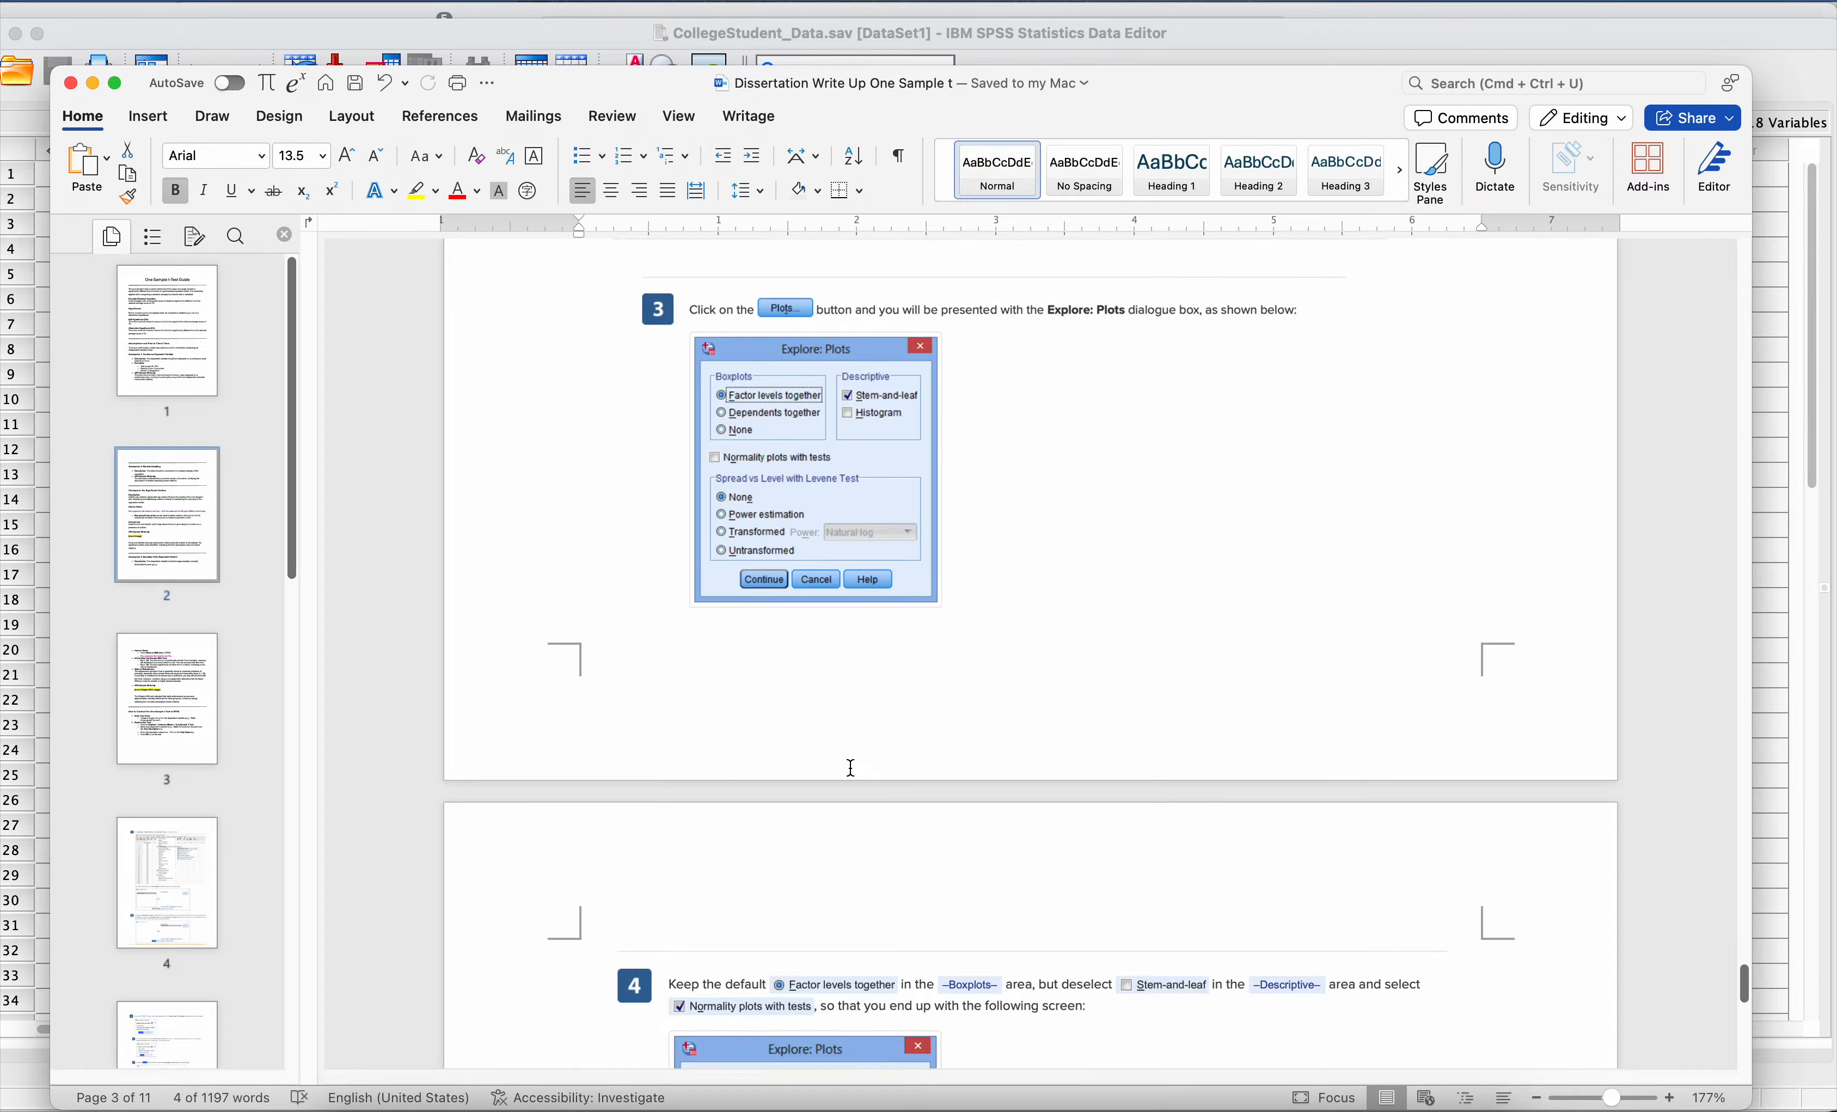
{"action": "scroll", "coordinate": [850, 767], "scroll_direction": "up", "scroll_amount": 2}
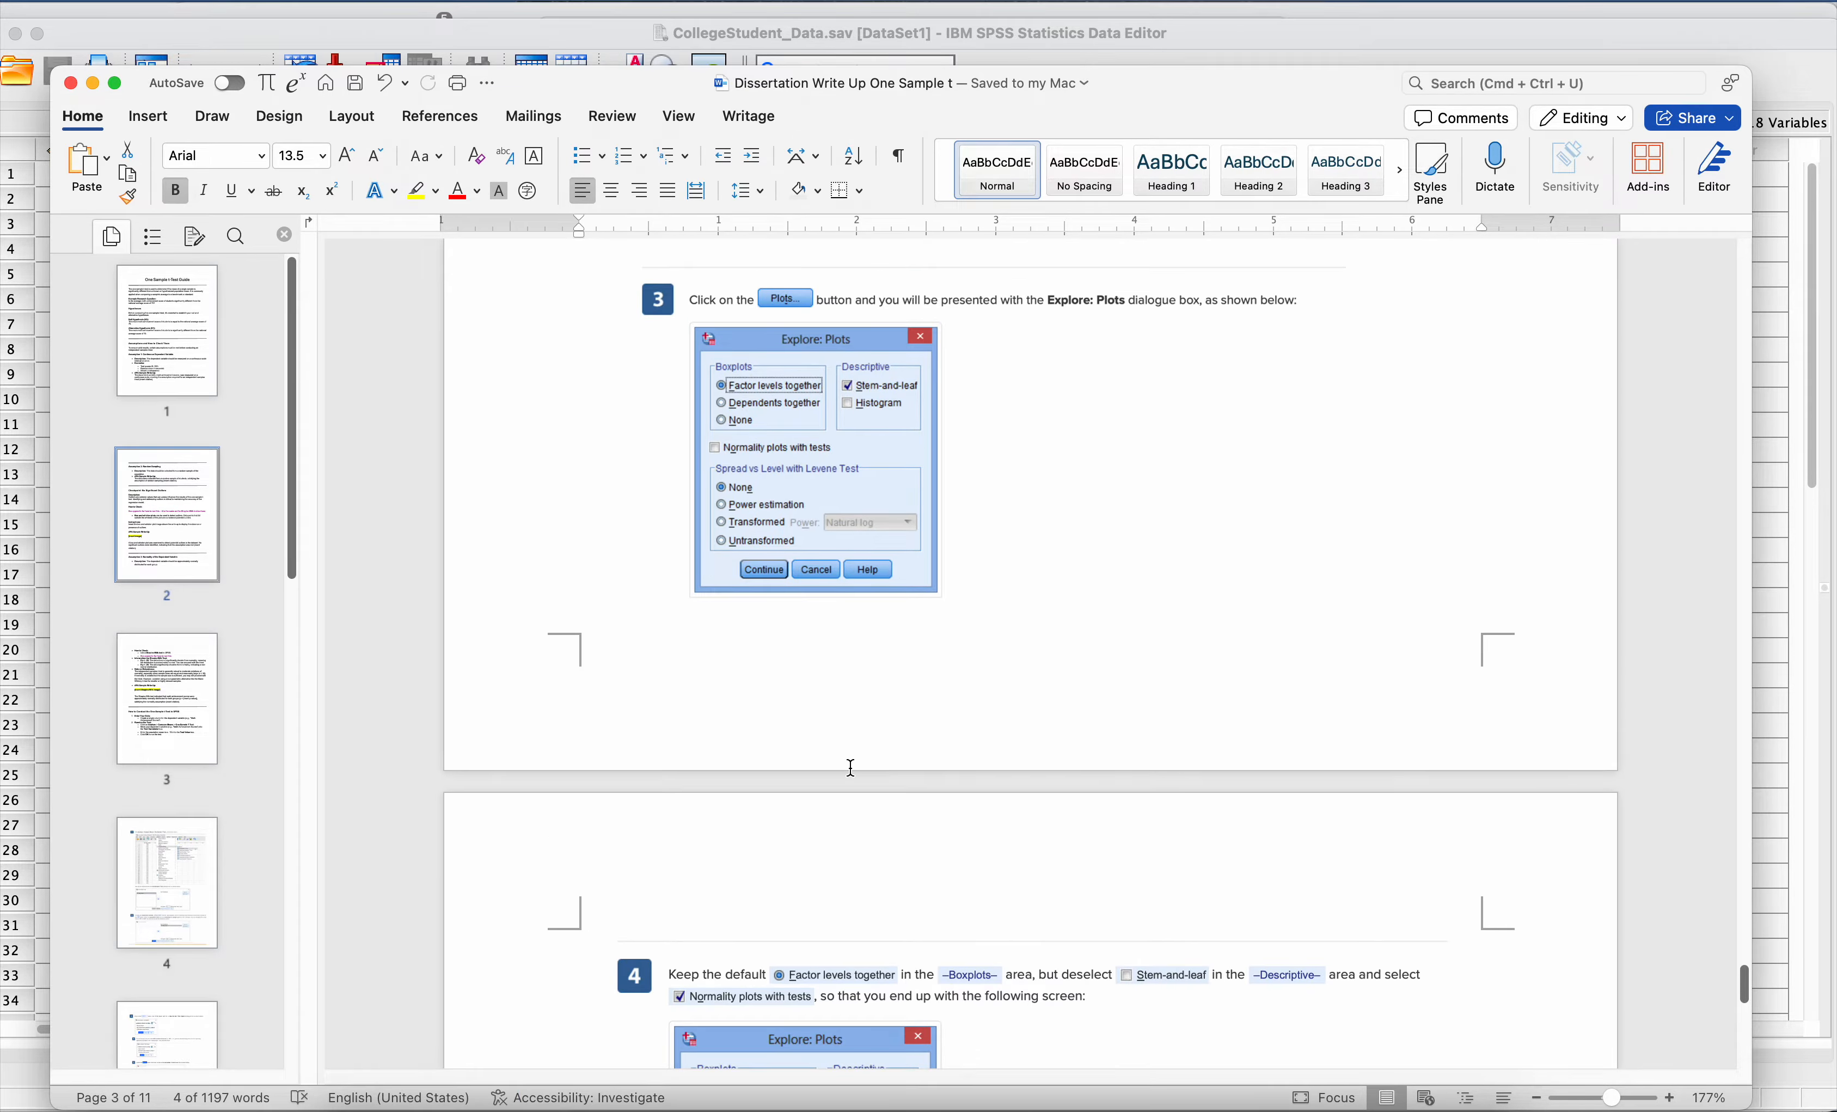
{"action": "scroll", "coordinate": [851, 767], "scroll_direction": "down", "scroll_amount": 1}
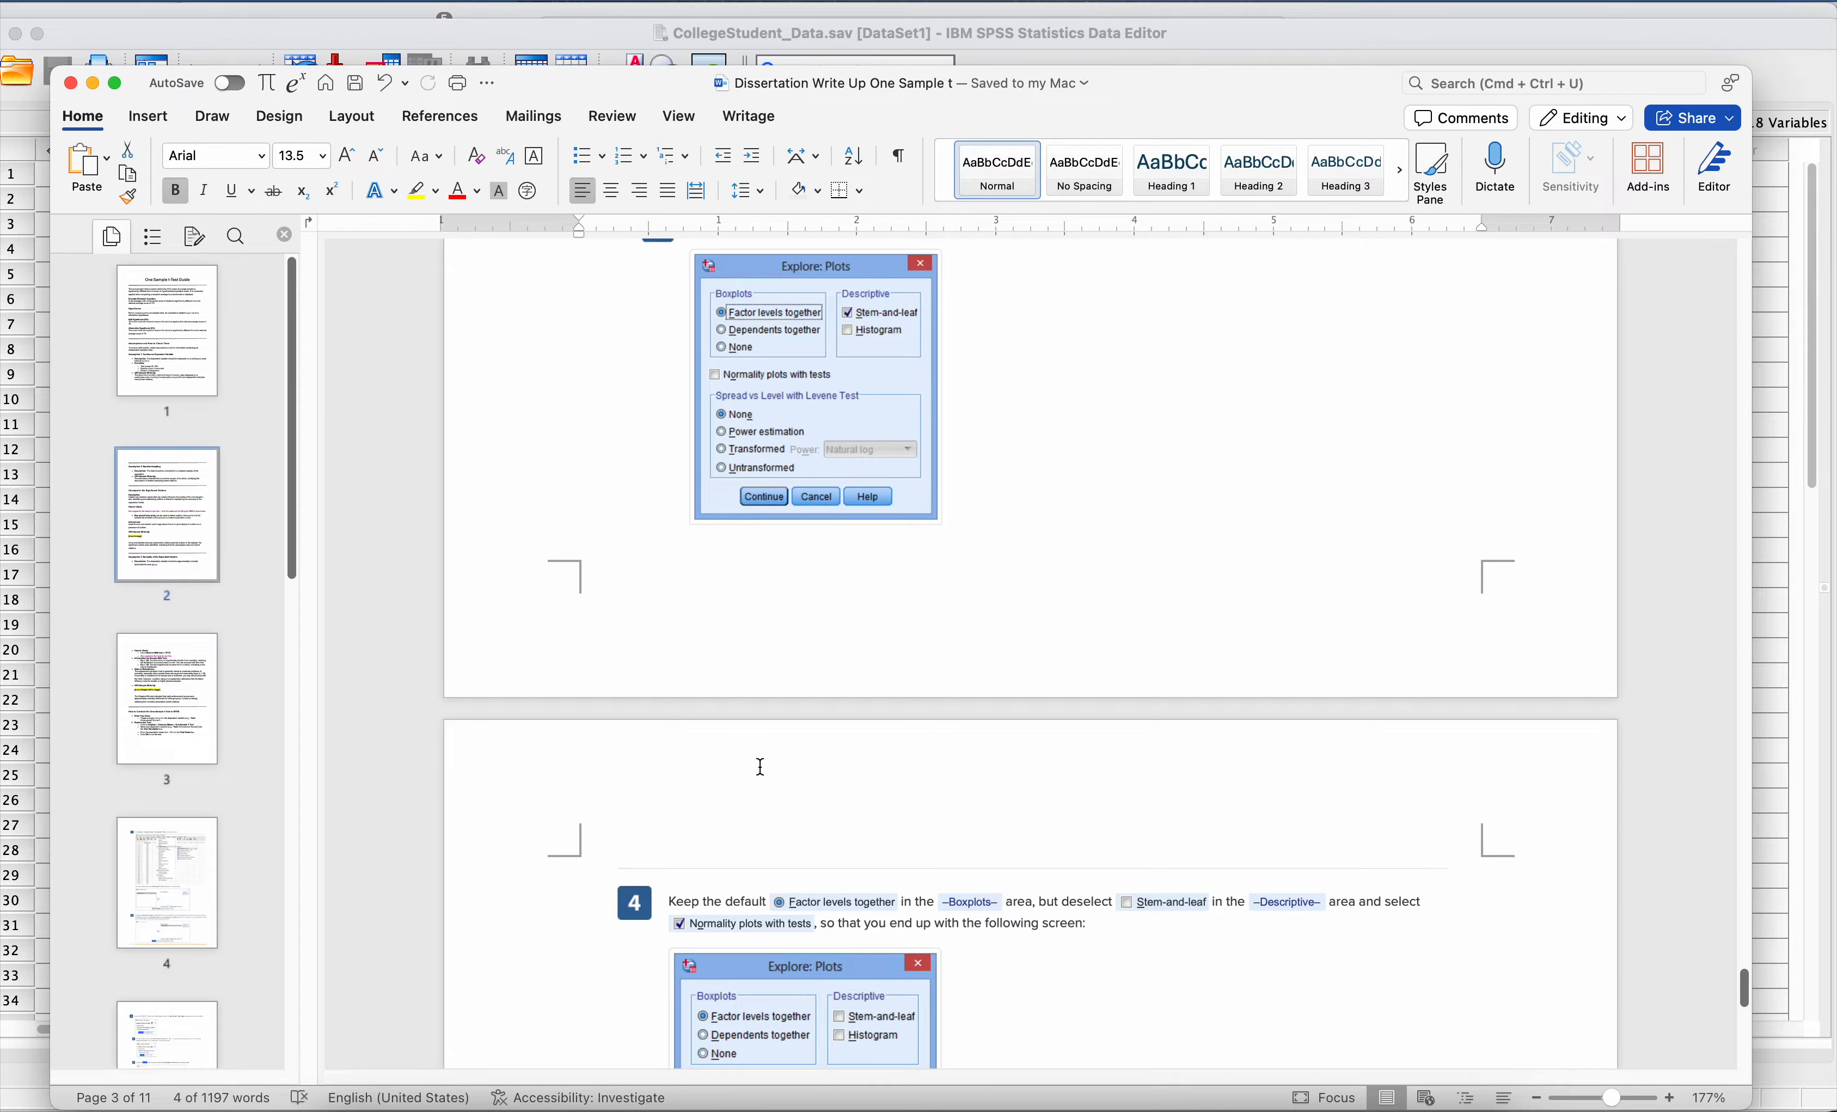
{"action": "scroll", "coordinate": [746, 795], "scroll_direction": "down", "scroll_amount": 1}
{"action": "scroll", "coordinate": [747, 795], "scroll_direction": "down", "scroll_amount": 9}
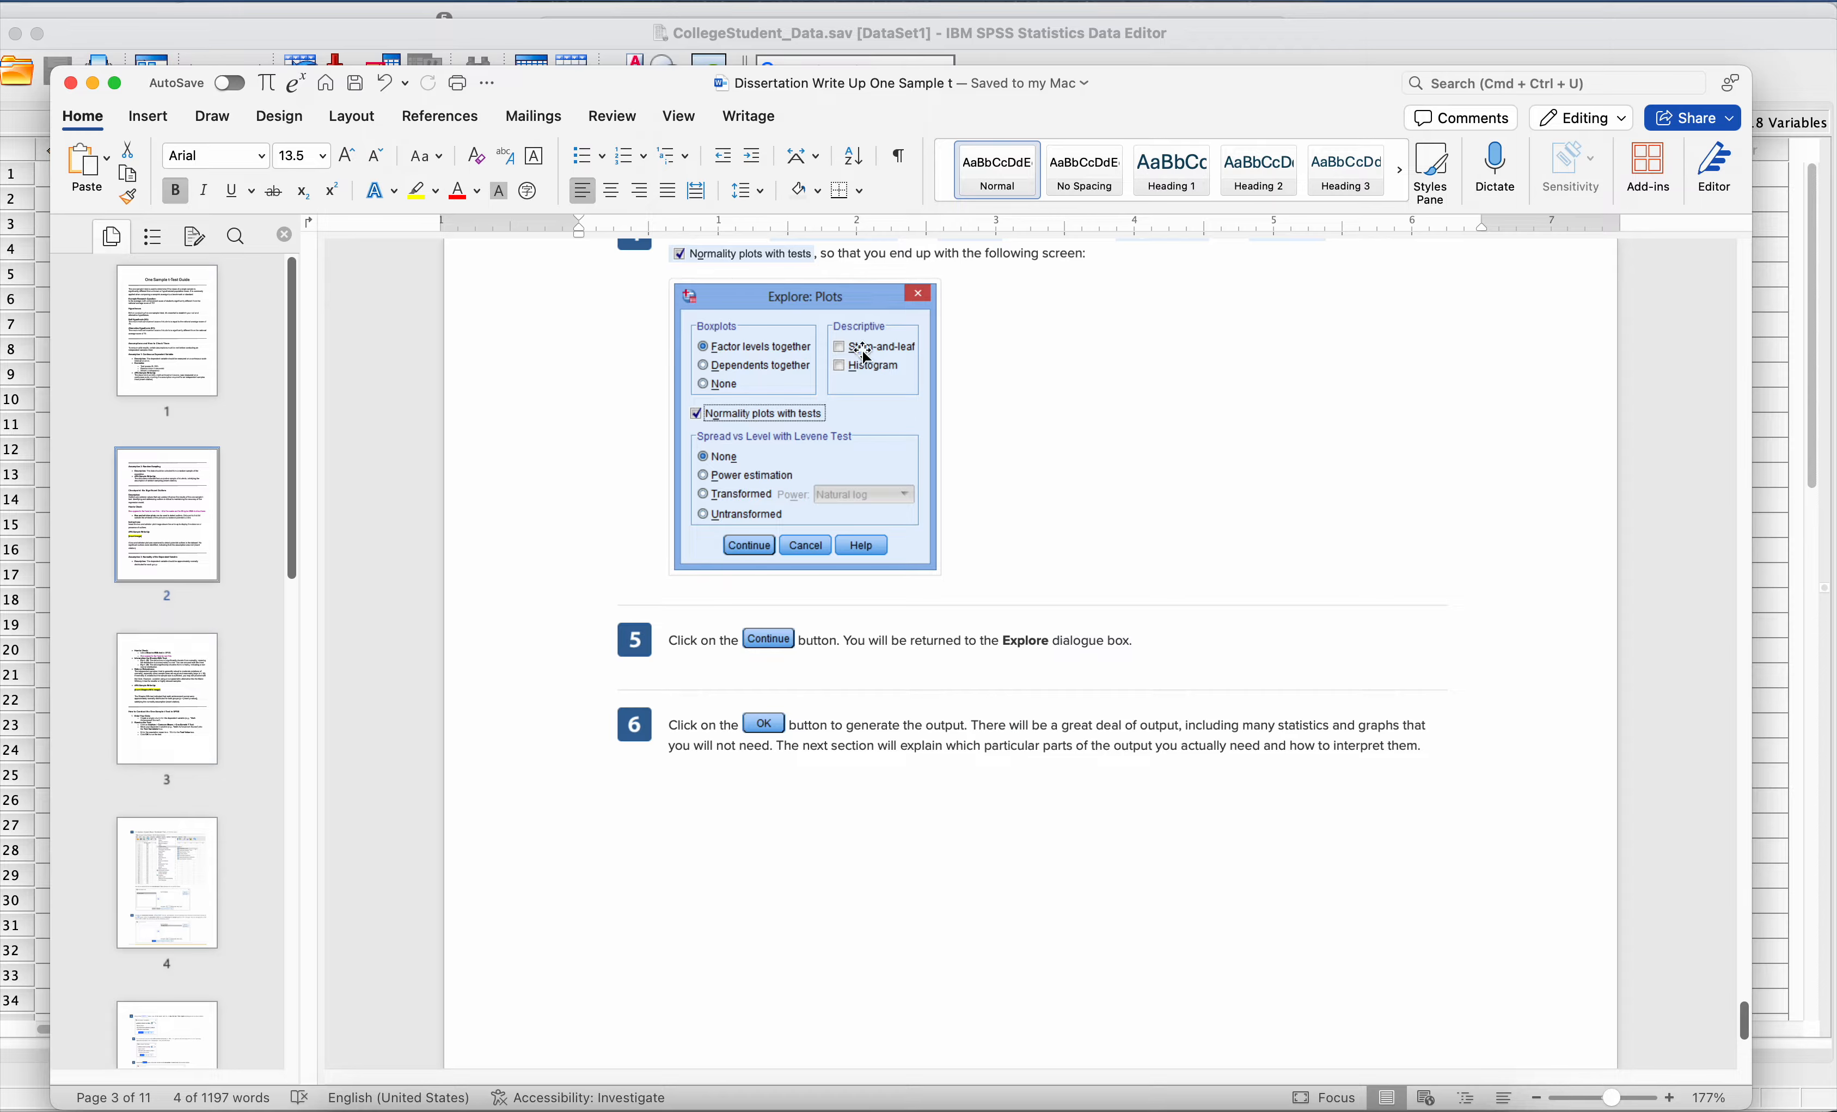
{"action": "scroll", "coordinate": [809, 480], "scroll_direction": "down", "scroll_amount": 1}
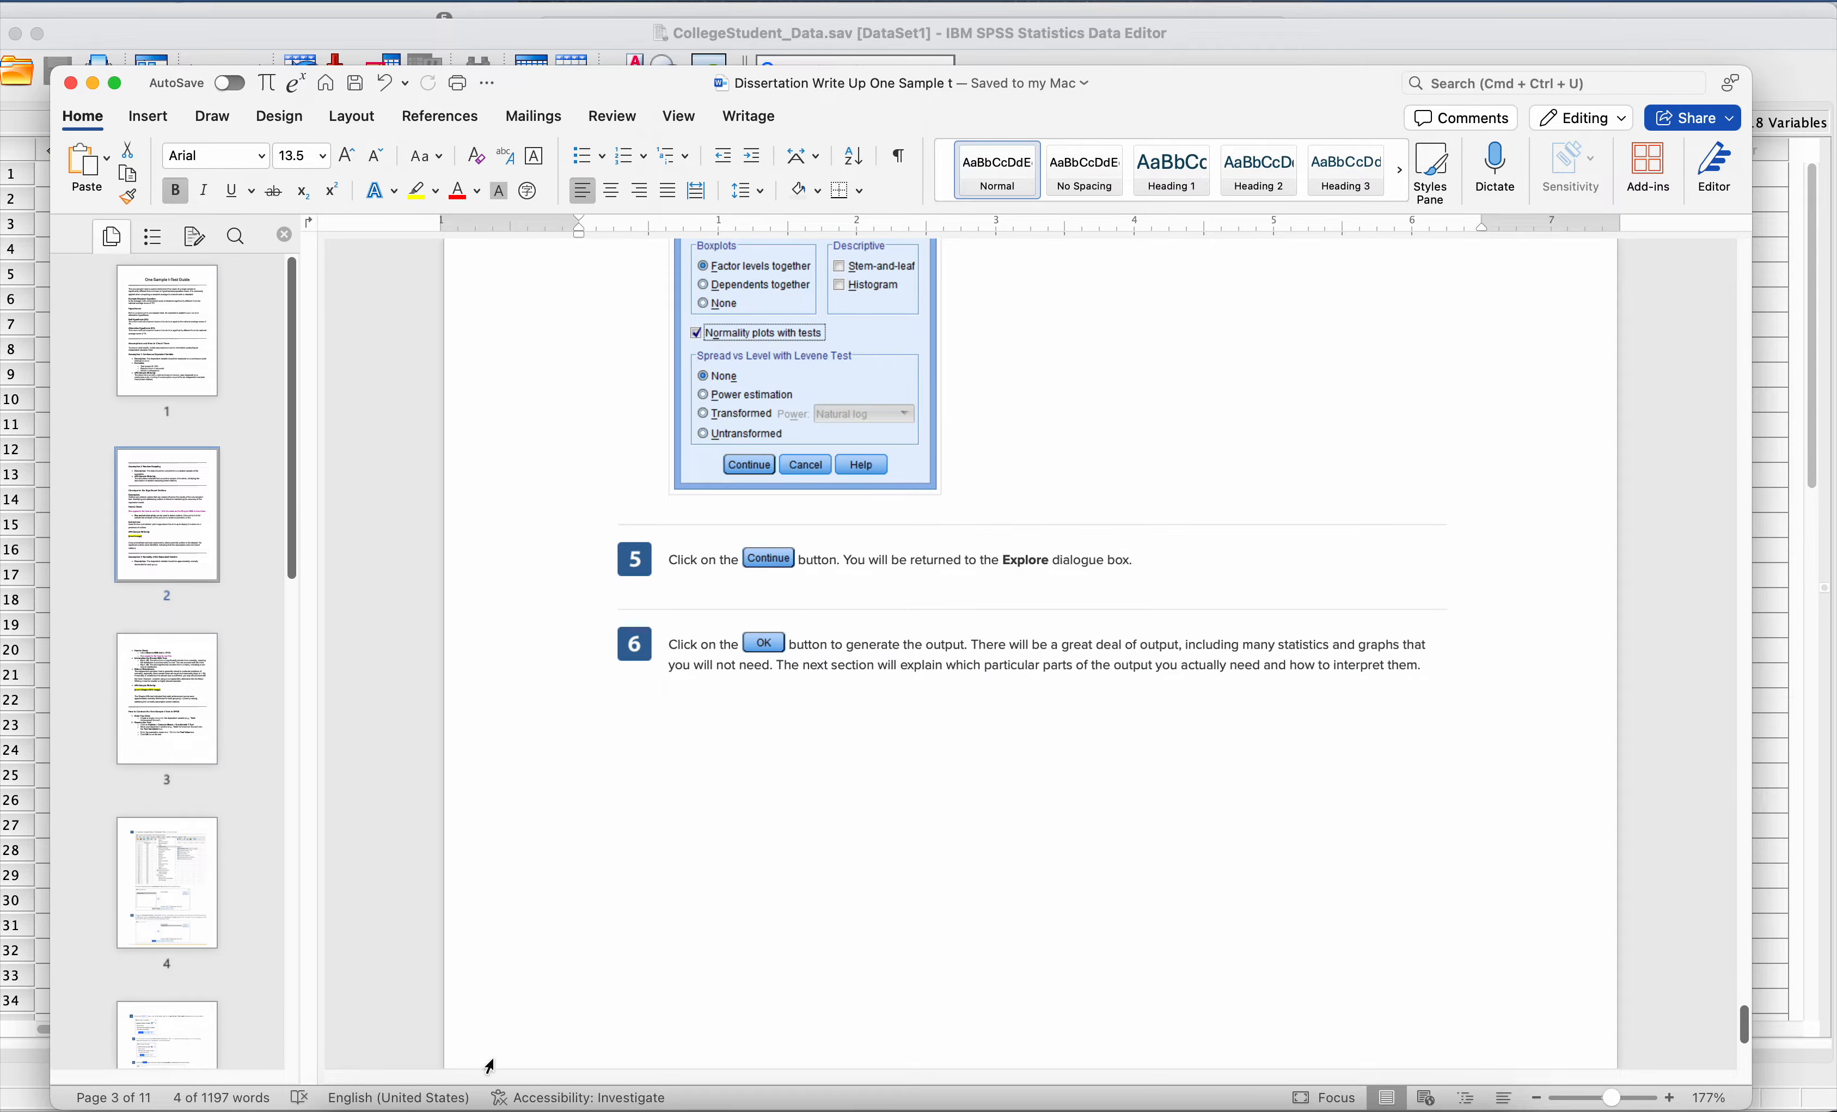
{"action": "left_click", "coordinate": [1112, 1082]}
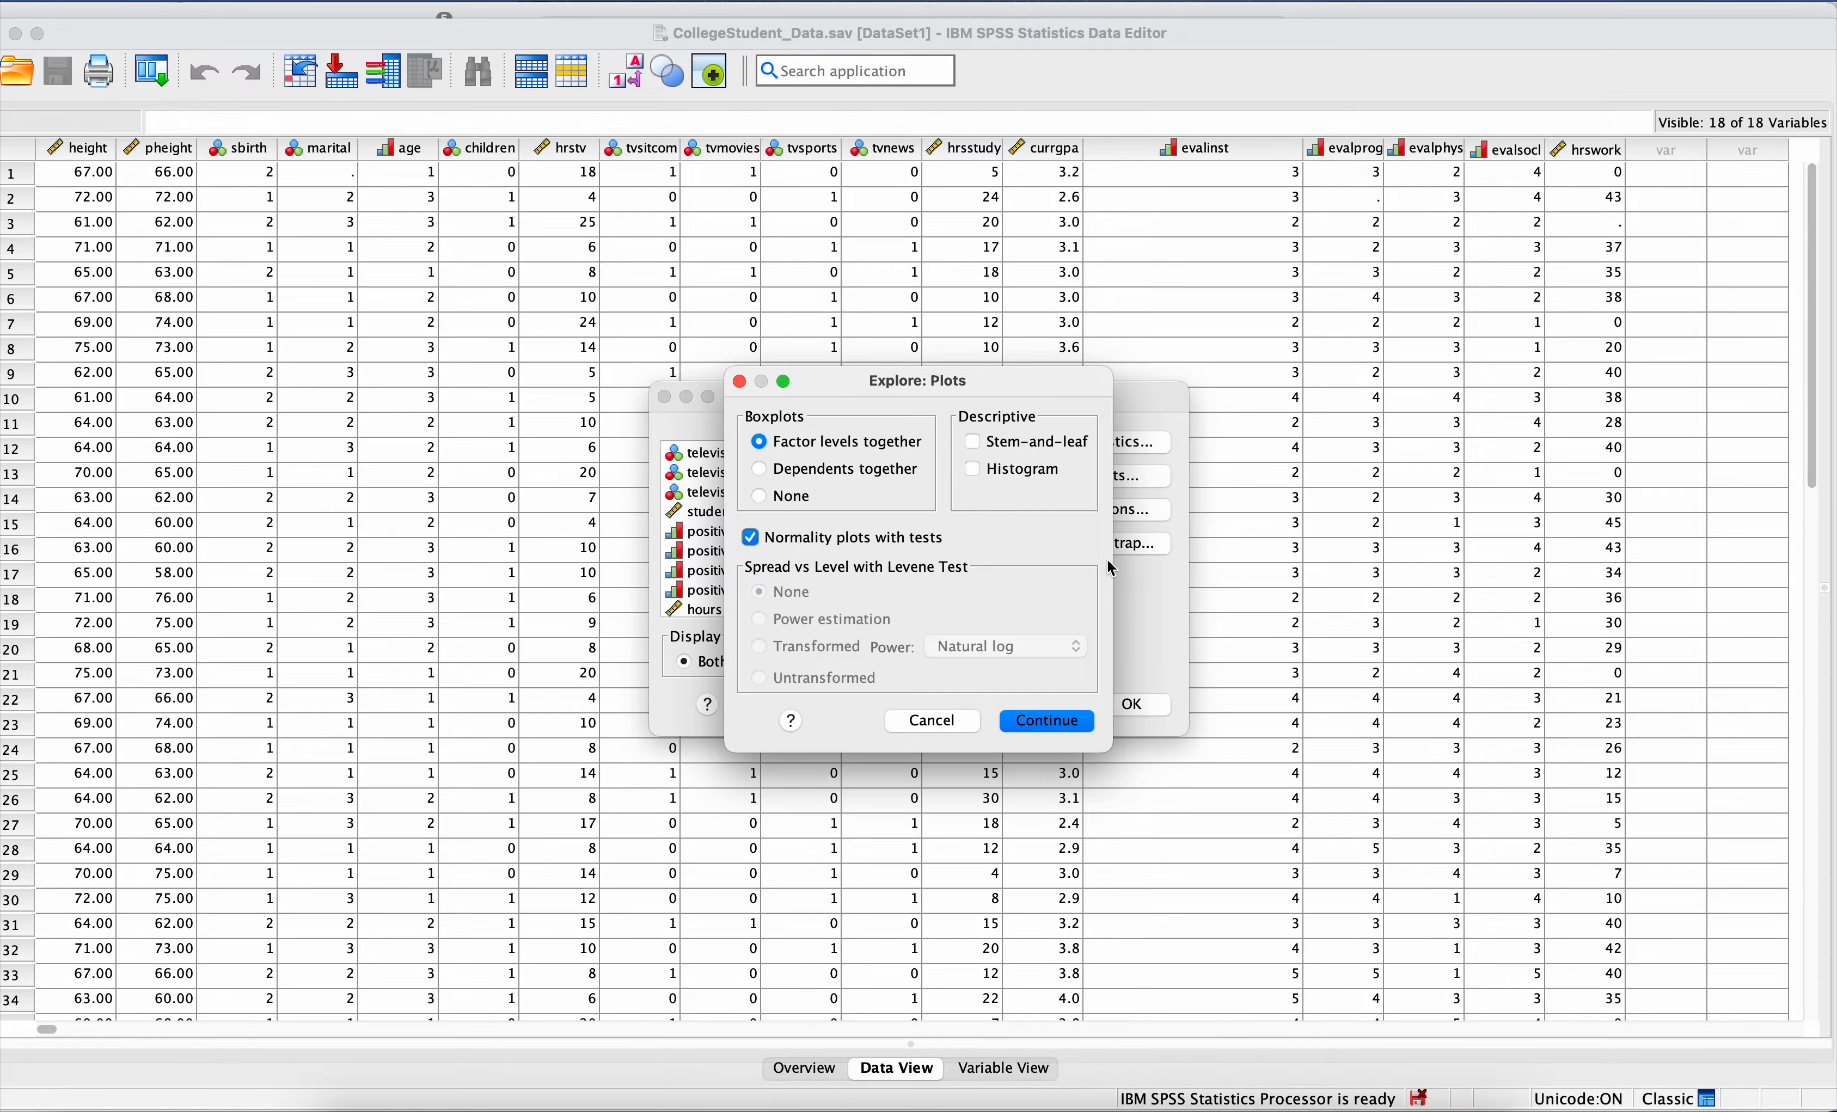
Step: Accept the plot options with Normality plots with tests enabled, recheck them, and run the Explore analysis
{"action": "left_click", "coordinate": [1046, 721]}
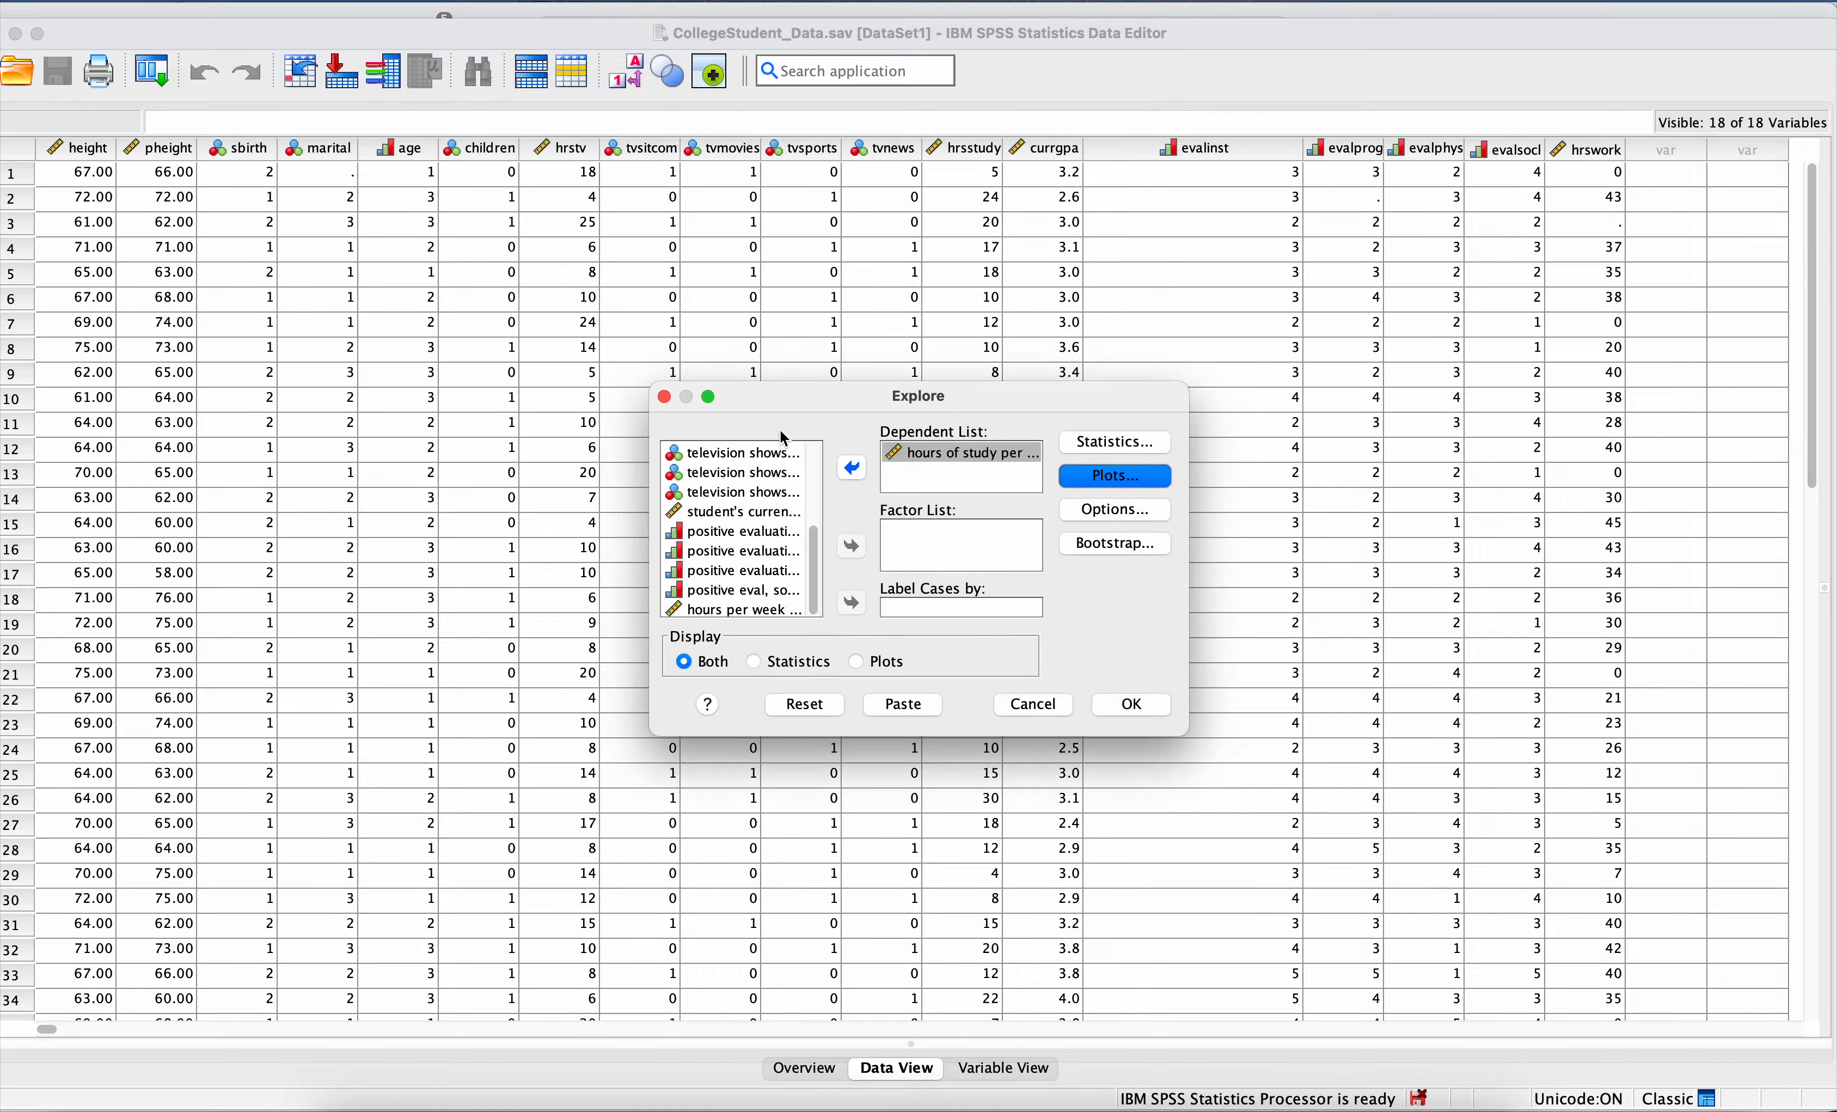
{"action": "left_click", "coordinate": [1115, 475]}
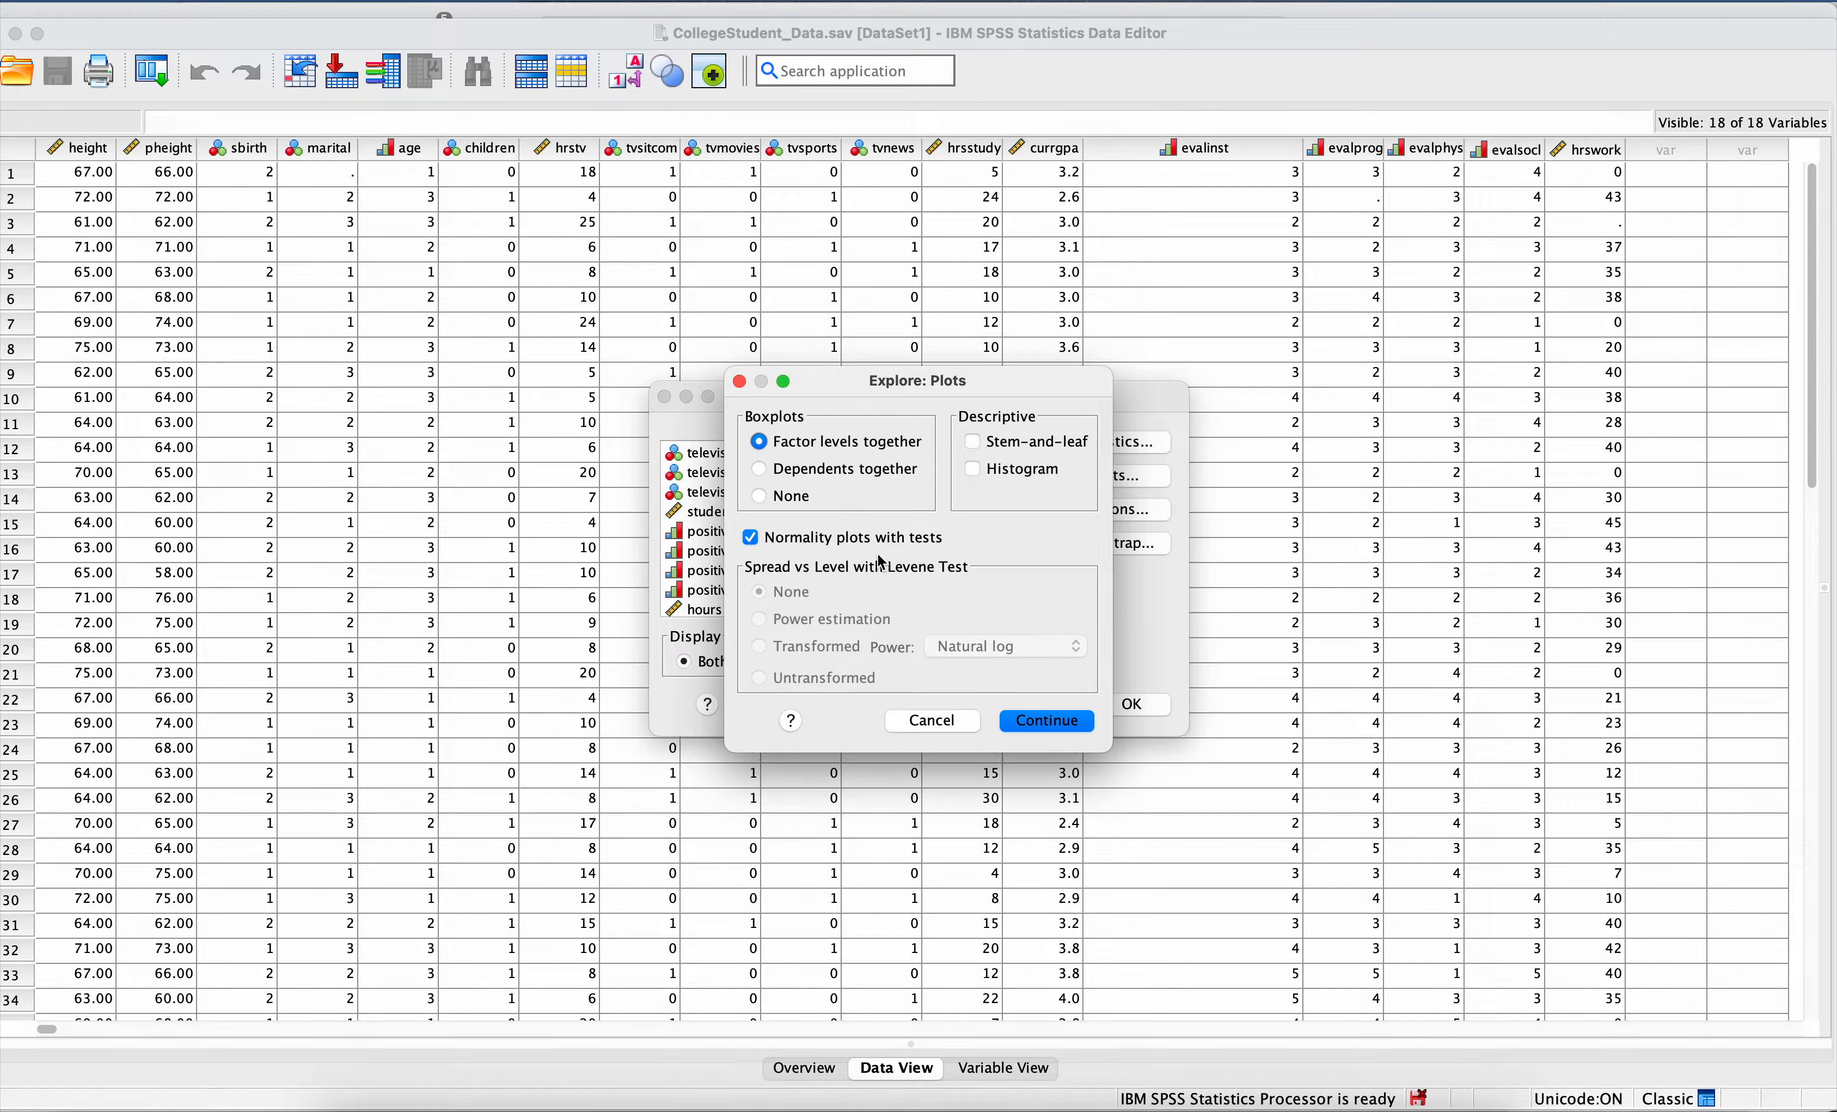
{"action": "left_click", "coordinate": [1046, 719]}
{"action": "left_click", "coordinate": [1131, 704]}
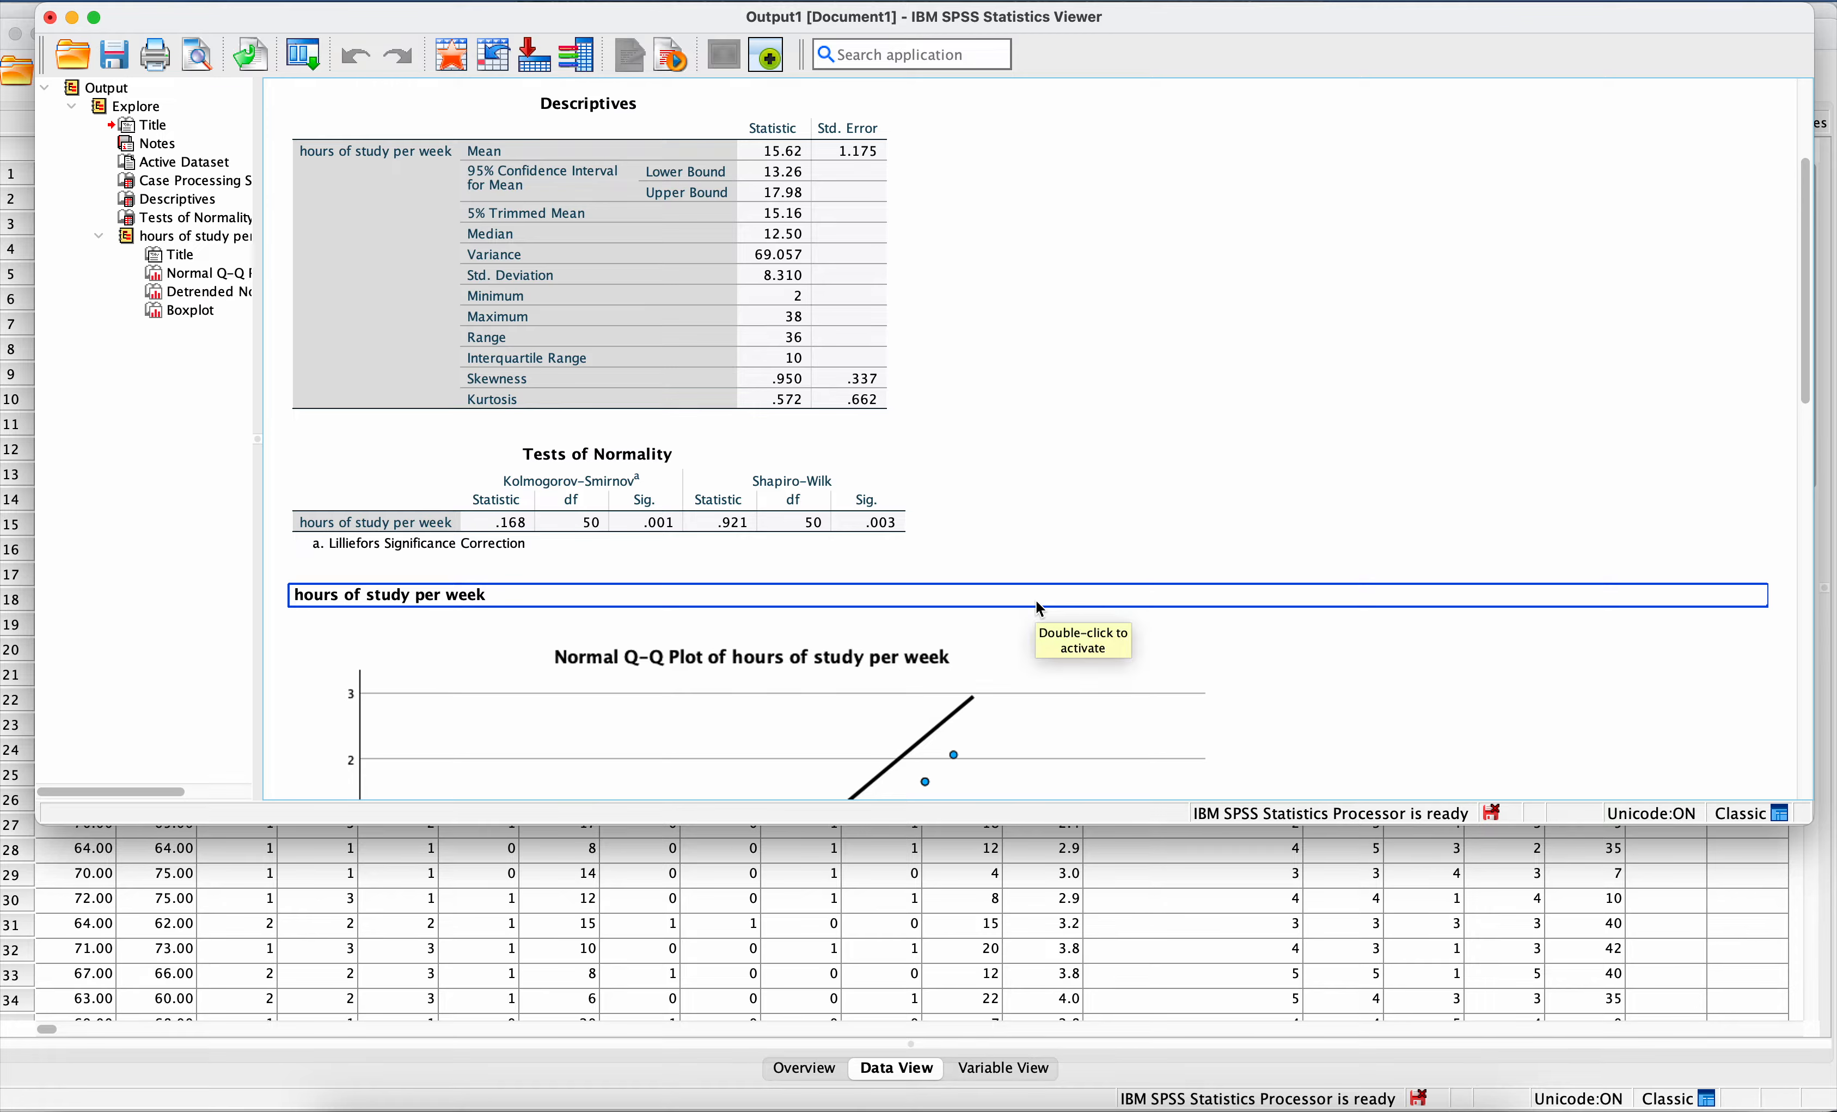
Step: Examine the Tests of Normality table and Q-Q plots in the output, and select the boxplot for hours of study per week
{"action": "scroll", "coordinate": [1066, 451], "scroll_direction": "down", "scroll_amount": 3}
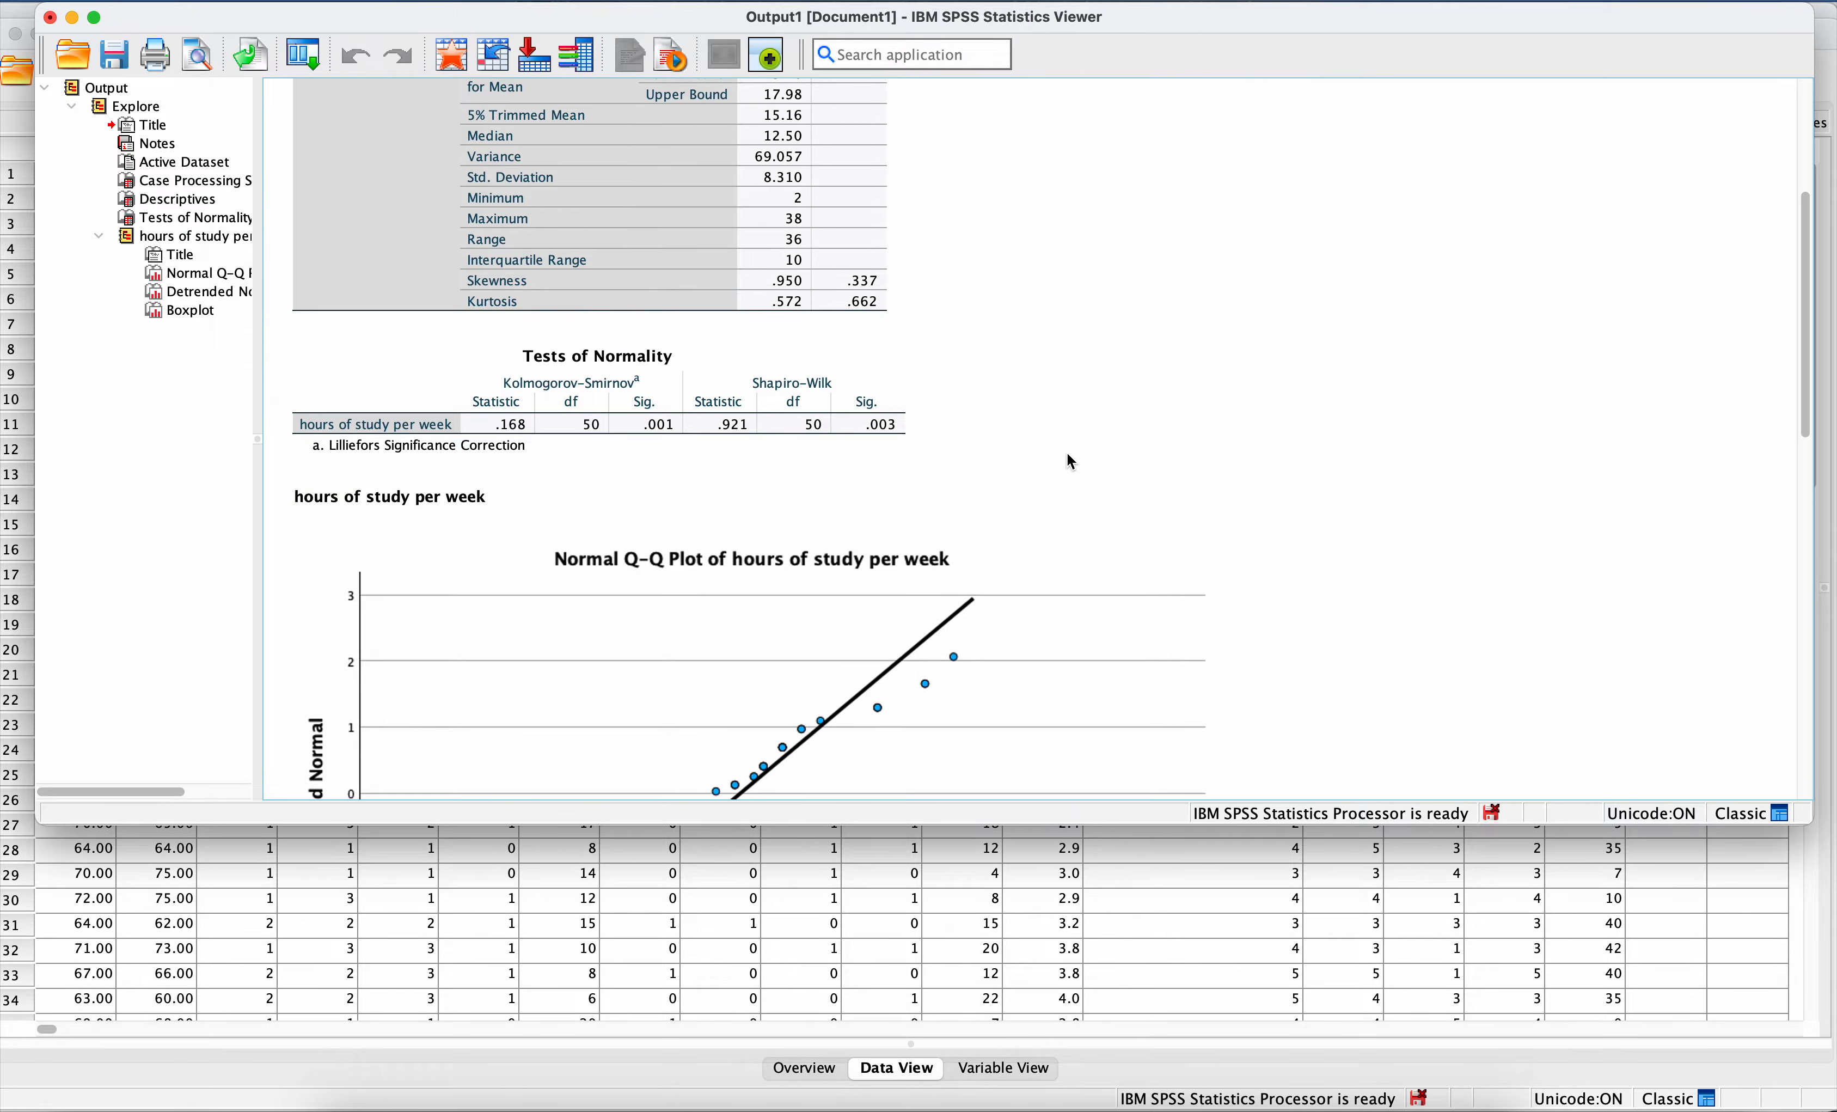
{"action": "scroll", "coordinate": [1071, 462], "scroll_direction": "down", "scroll_amount": 5}
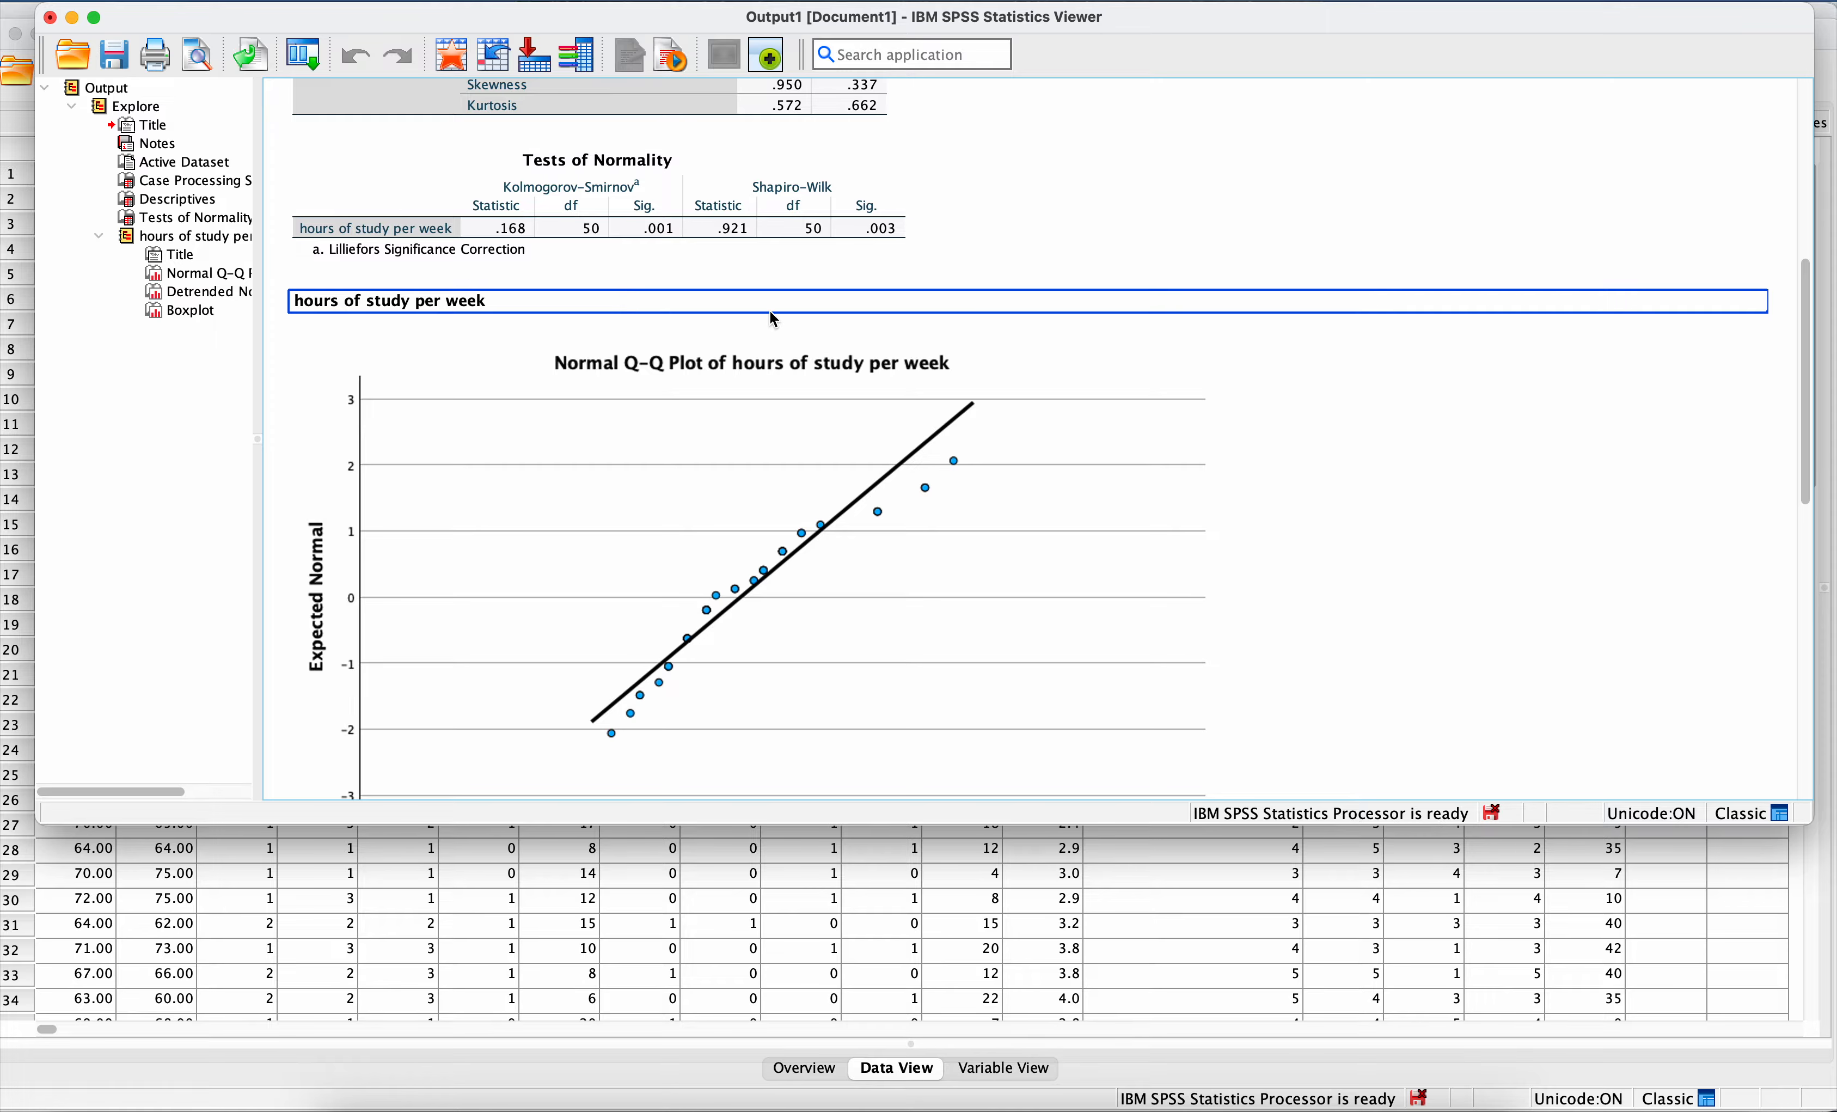
{"action": "scroll", "coordinate": [771, 312], "scroll_direction": "down", "scroll_amount": 8}
{"action": "scroll", "coordinate": [775, 320], "scroll_direction": "down", "scroll_amount": 10}
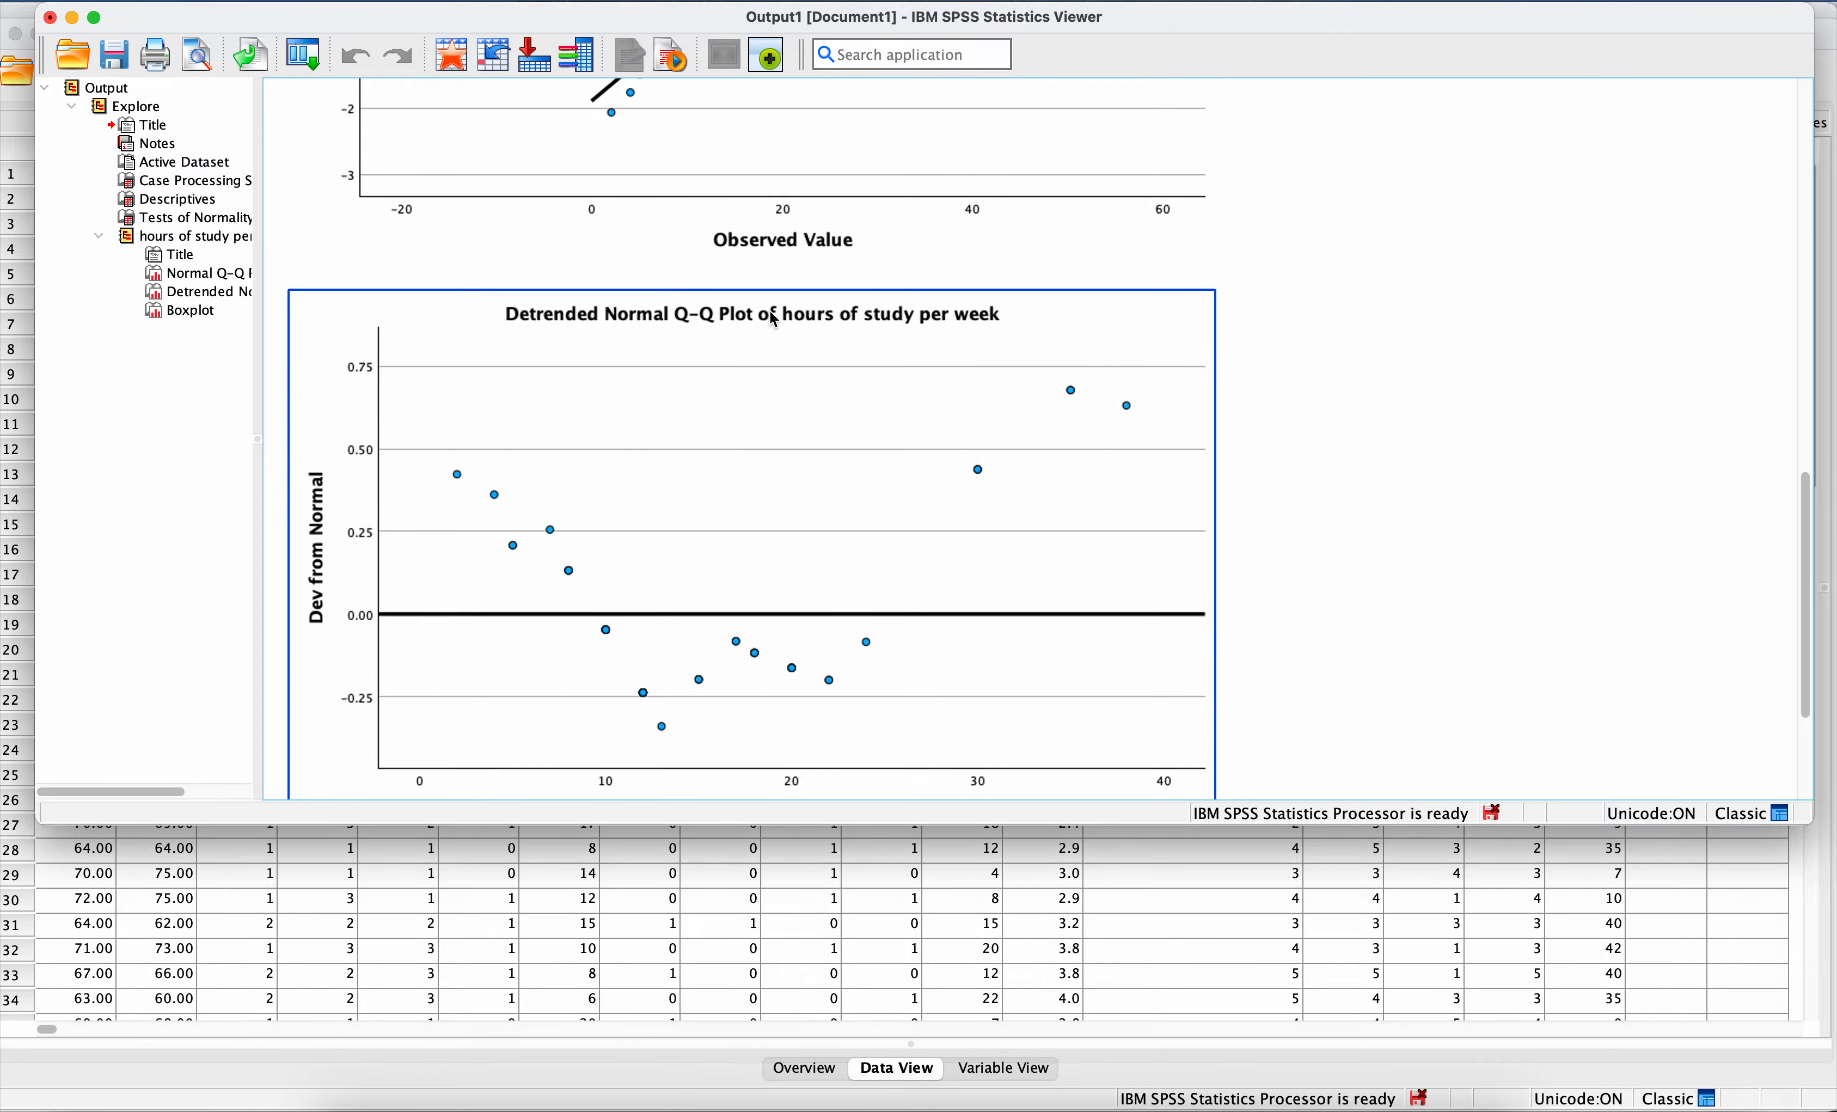
{"action": "scroll", "coordinate": [771, 373], "scroll_direction": "down", "scroll_amount": 12}
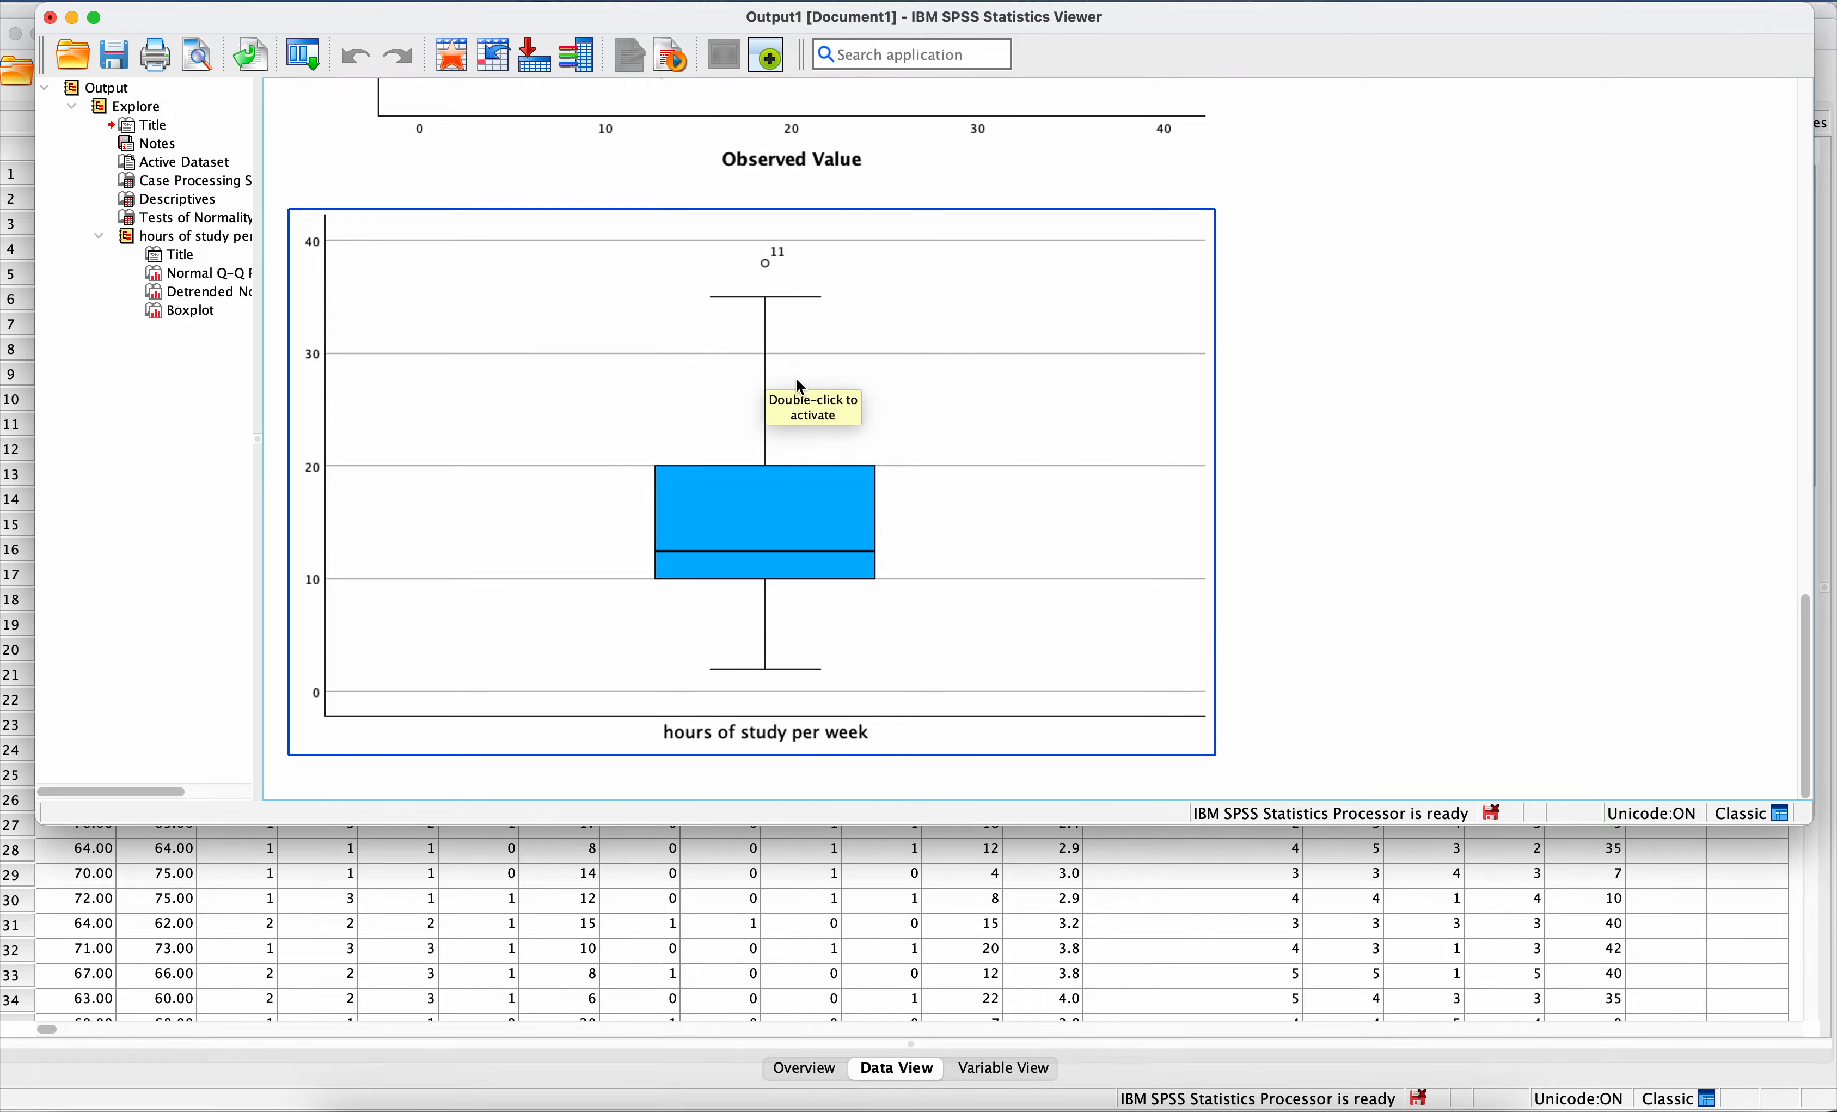
{"action": "left_click", "coordinate": [795, 378]}
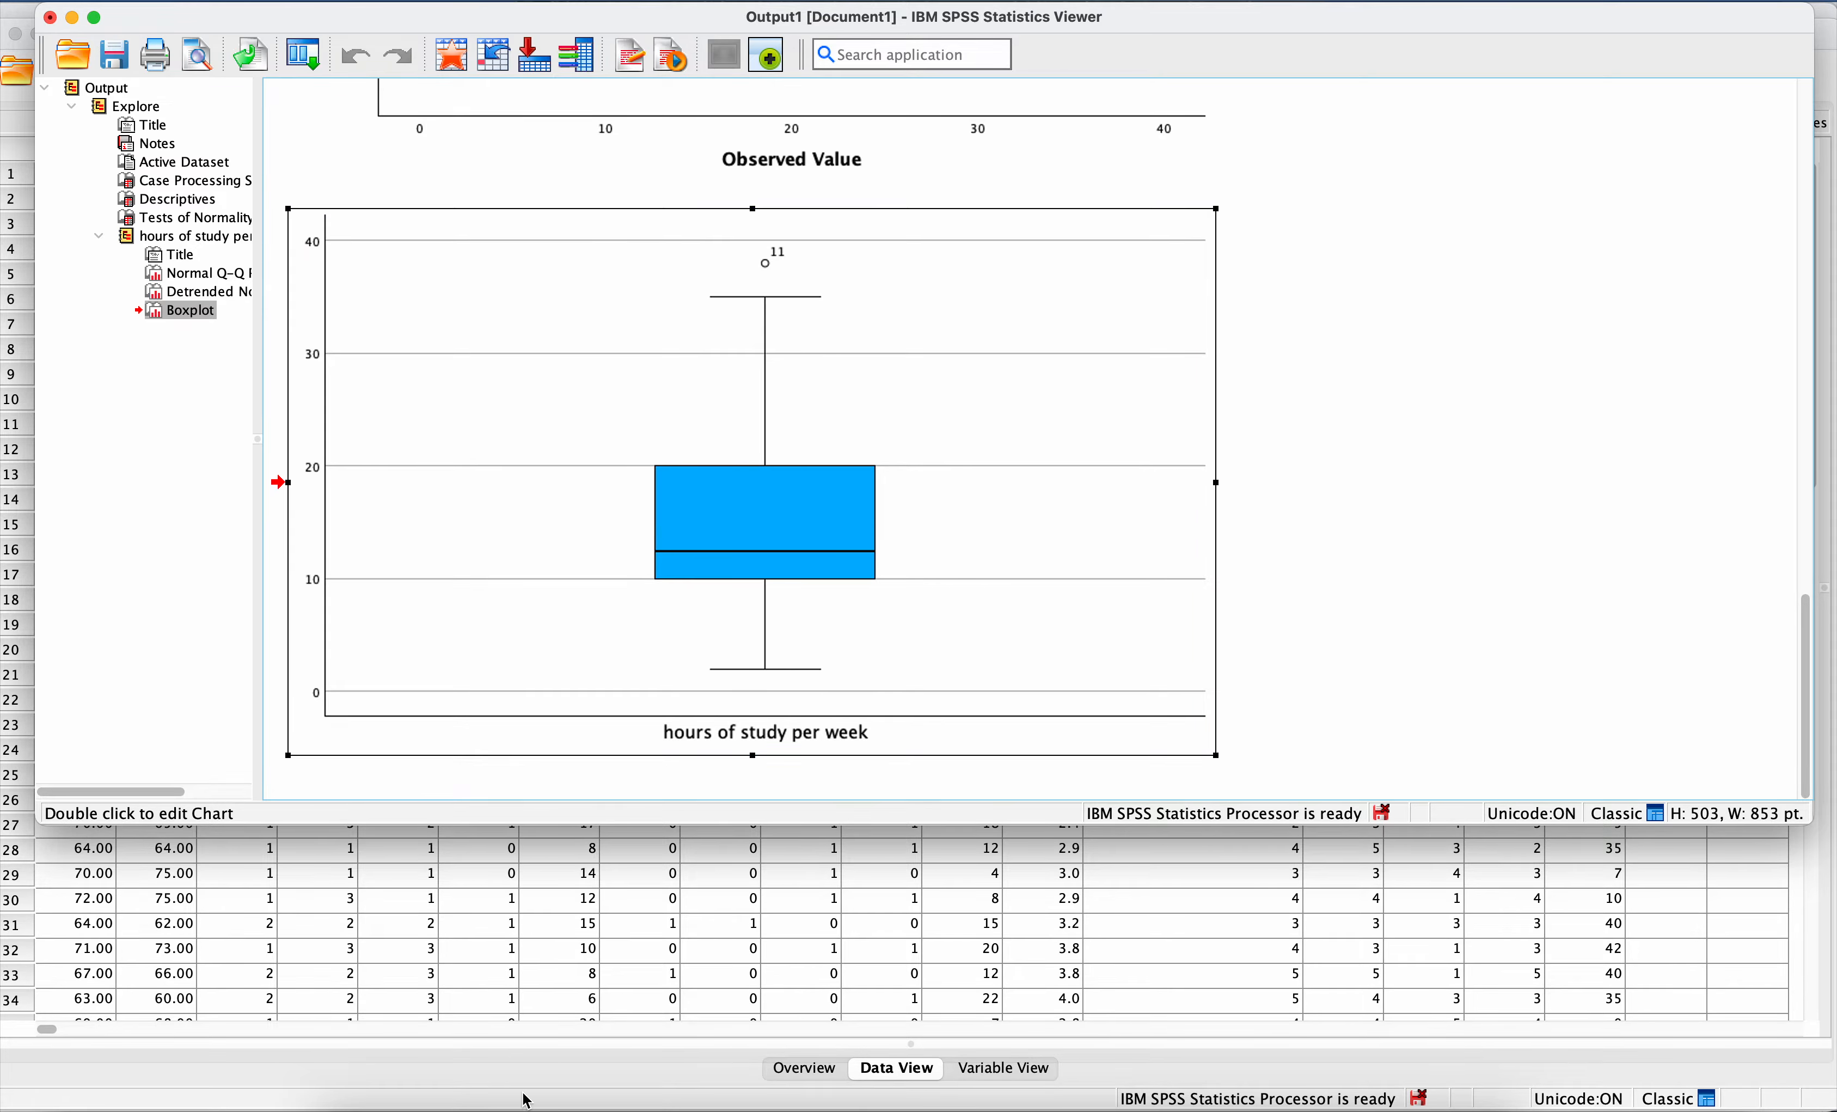
Step: Switch to the Word guide and read the "Checkpoint: No Significant Outliers" section on box and whisker plots
{"action": "left_click", "coordinate": [598, 1090]}
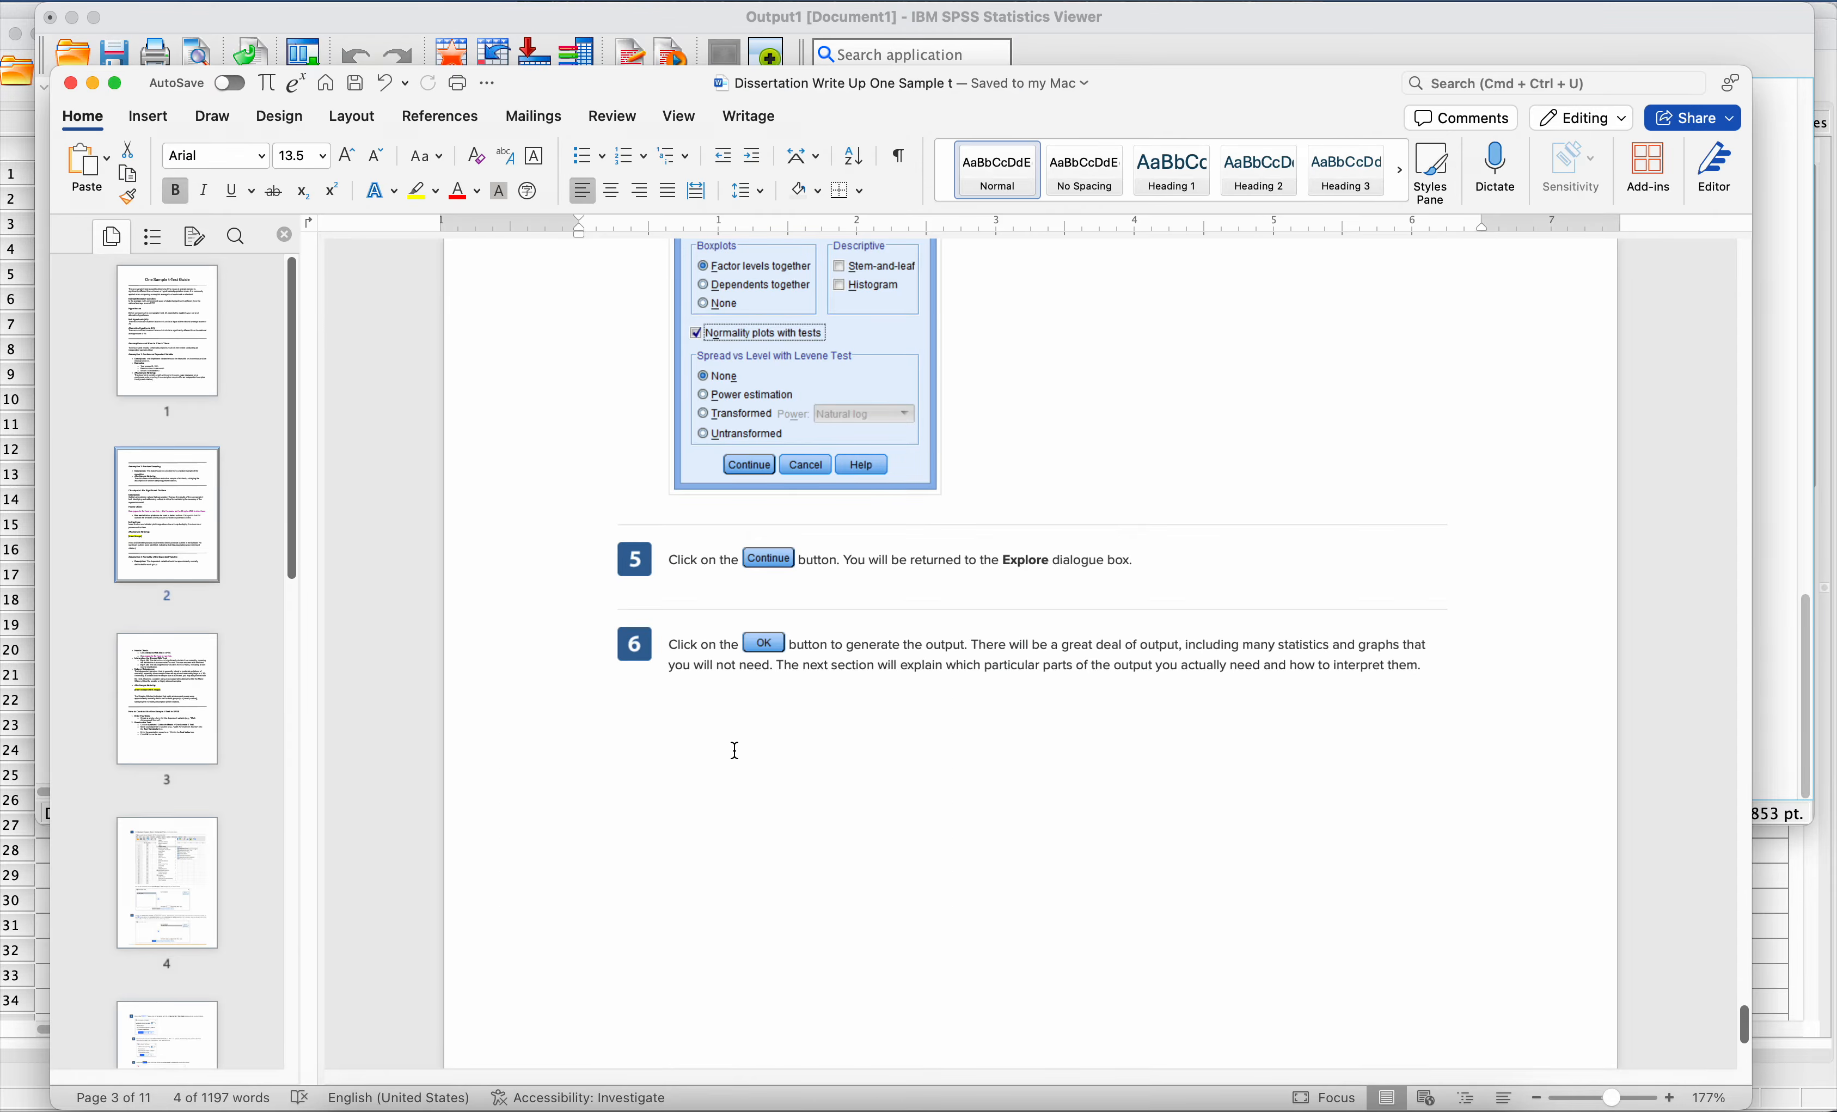
{"action": "scroll", "coordinate": [735, 744], "scroll_direction": "up", "scroll_amount": 10}
{"action": "scroll", "coordinate": [734, 761], "scroll_direction": "up", "scroll_amount": 20}
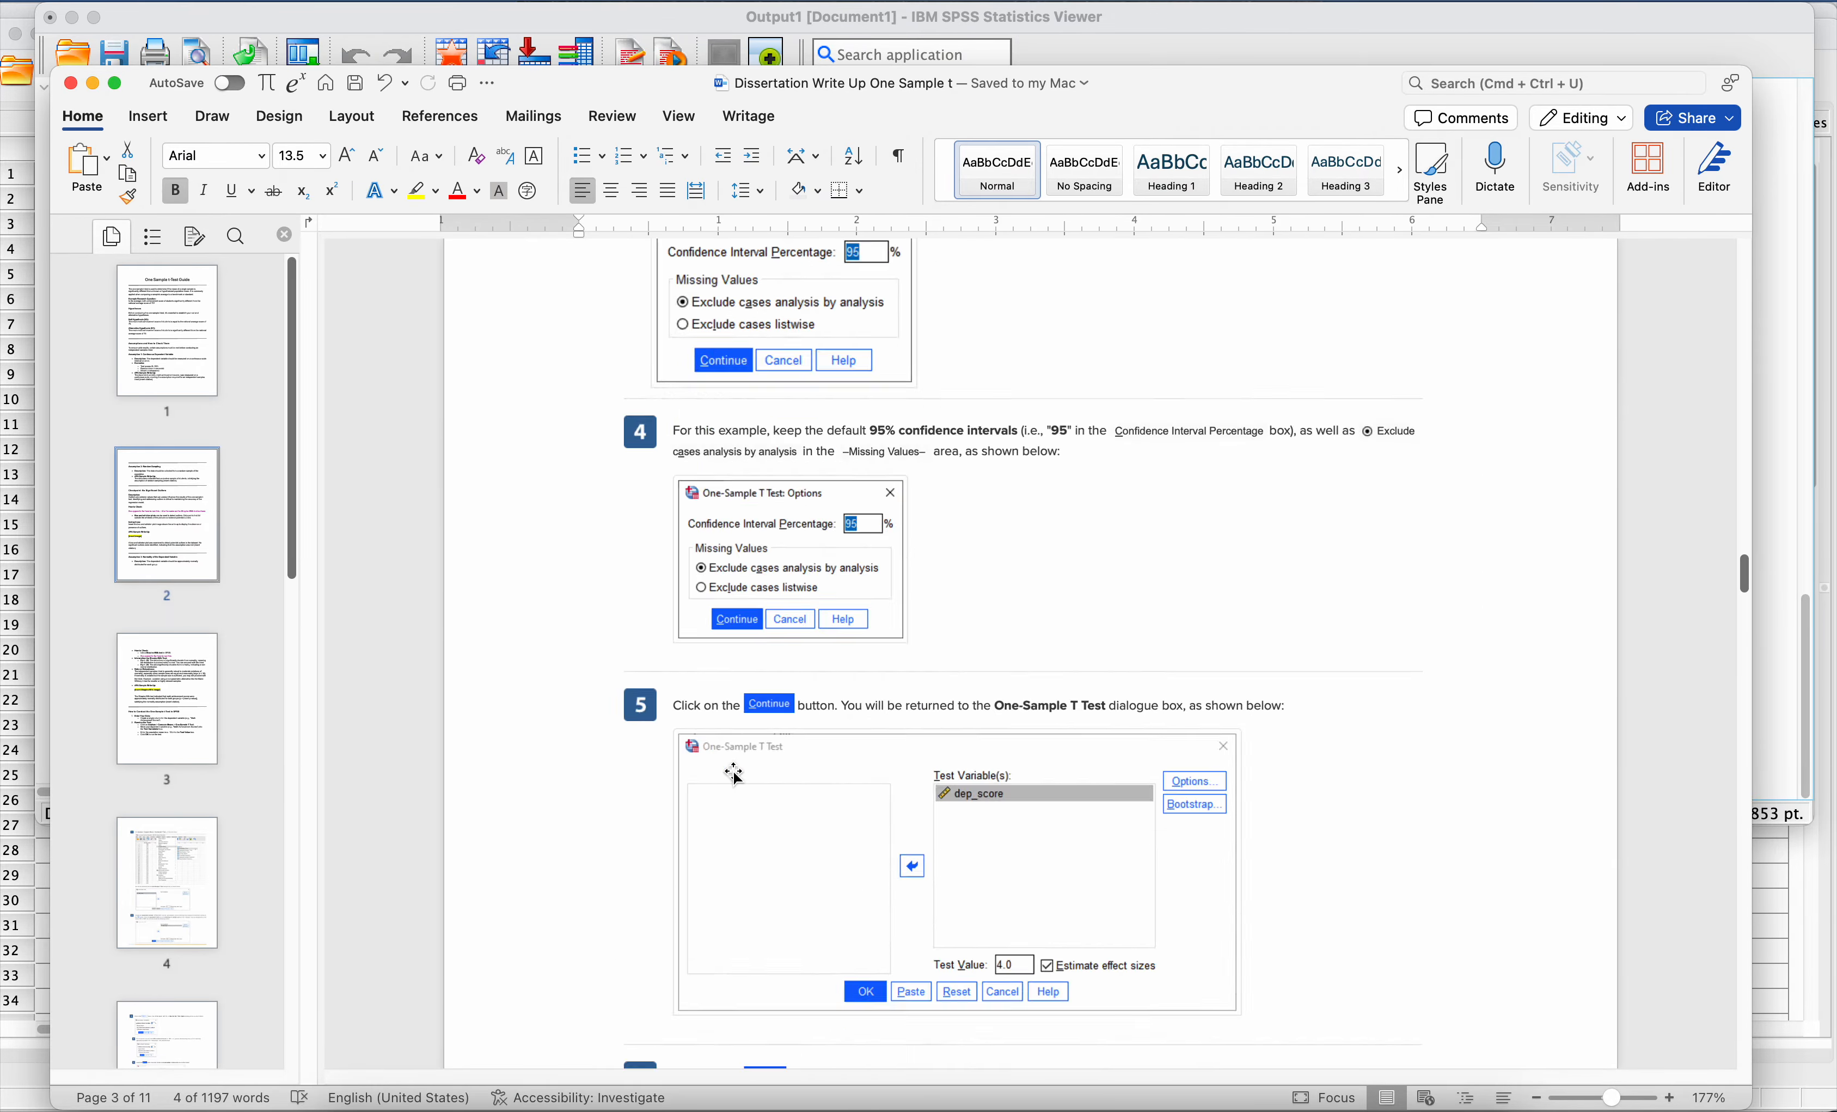
{"action": "scroll", "coordinate": [734, 773], "scroll_direction": "up", "scroll_amount": 20}
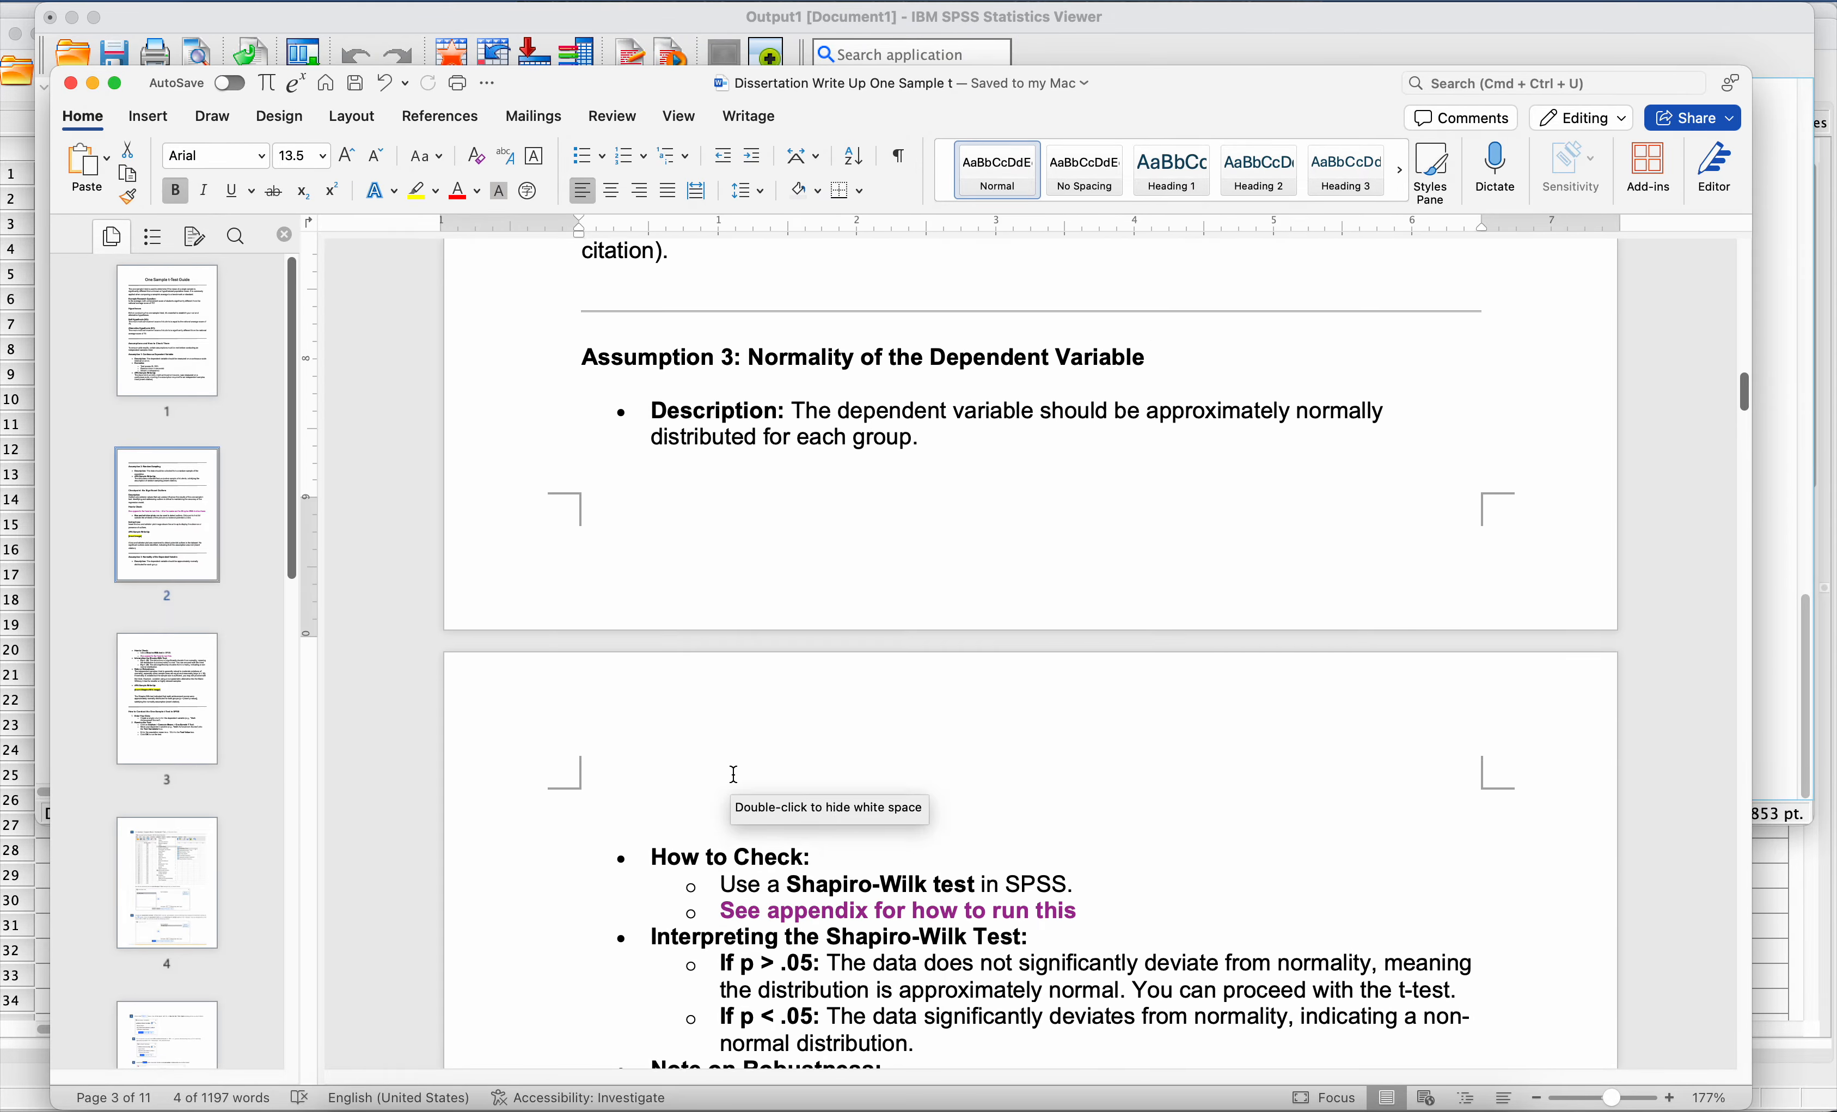
{"action": "scroll", "coordinate": [733, 773], "scroll_direction": "up", "scroll_amount": 5}
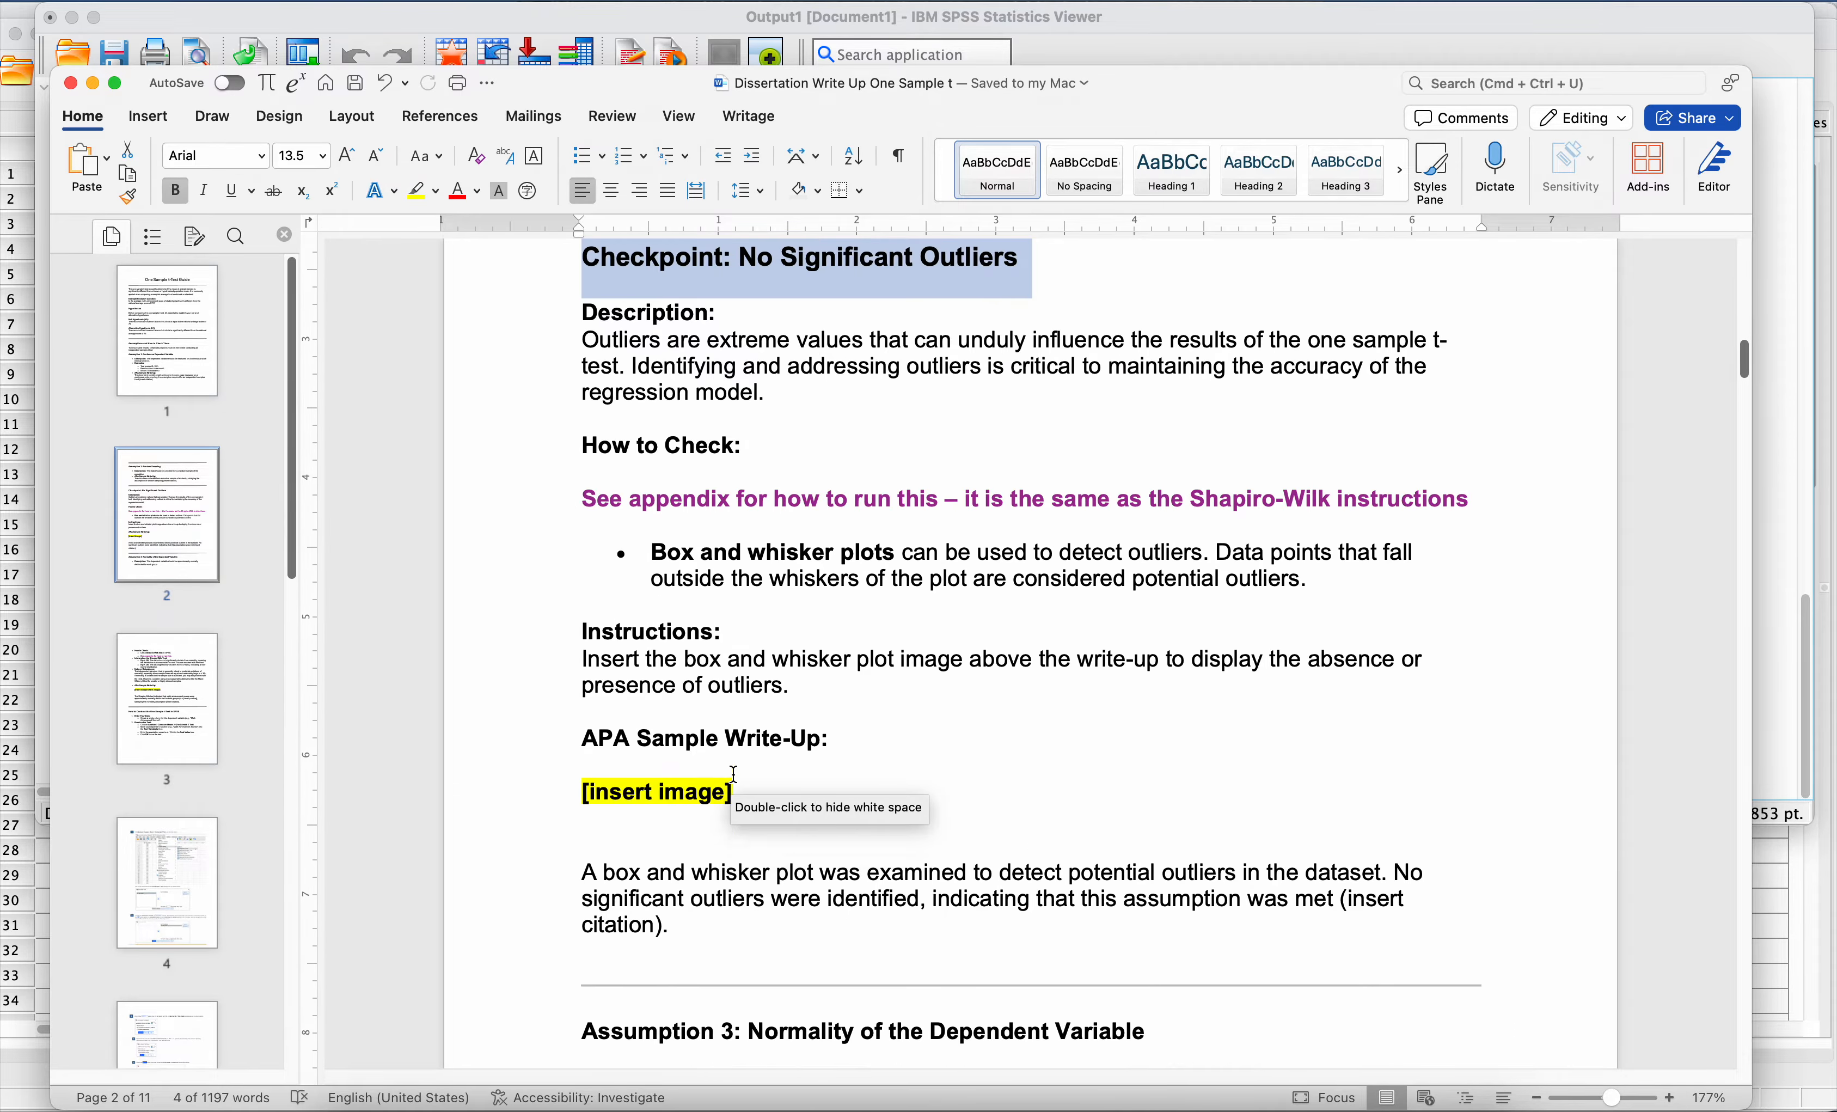
{"action": "scroll", "coordinate": [734, 779], "scroll_direction": "down", "scroll_amount": 2}
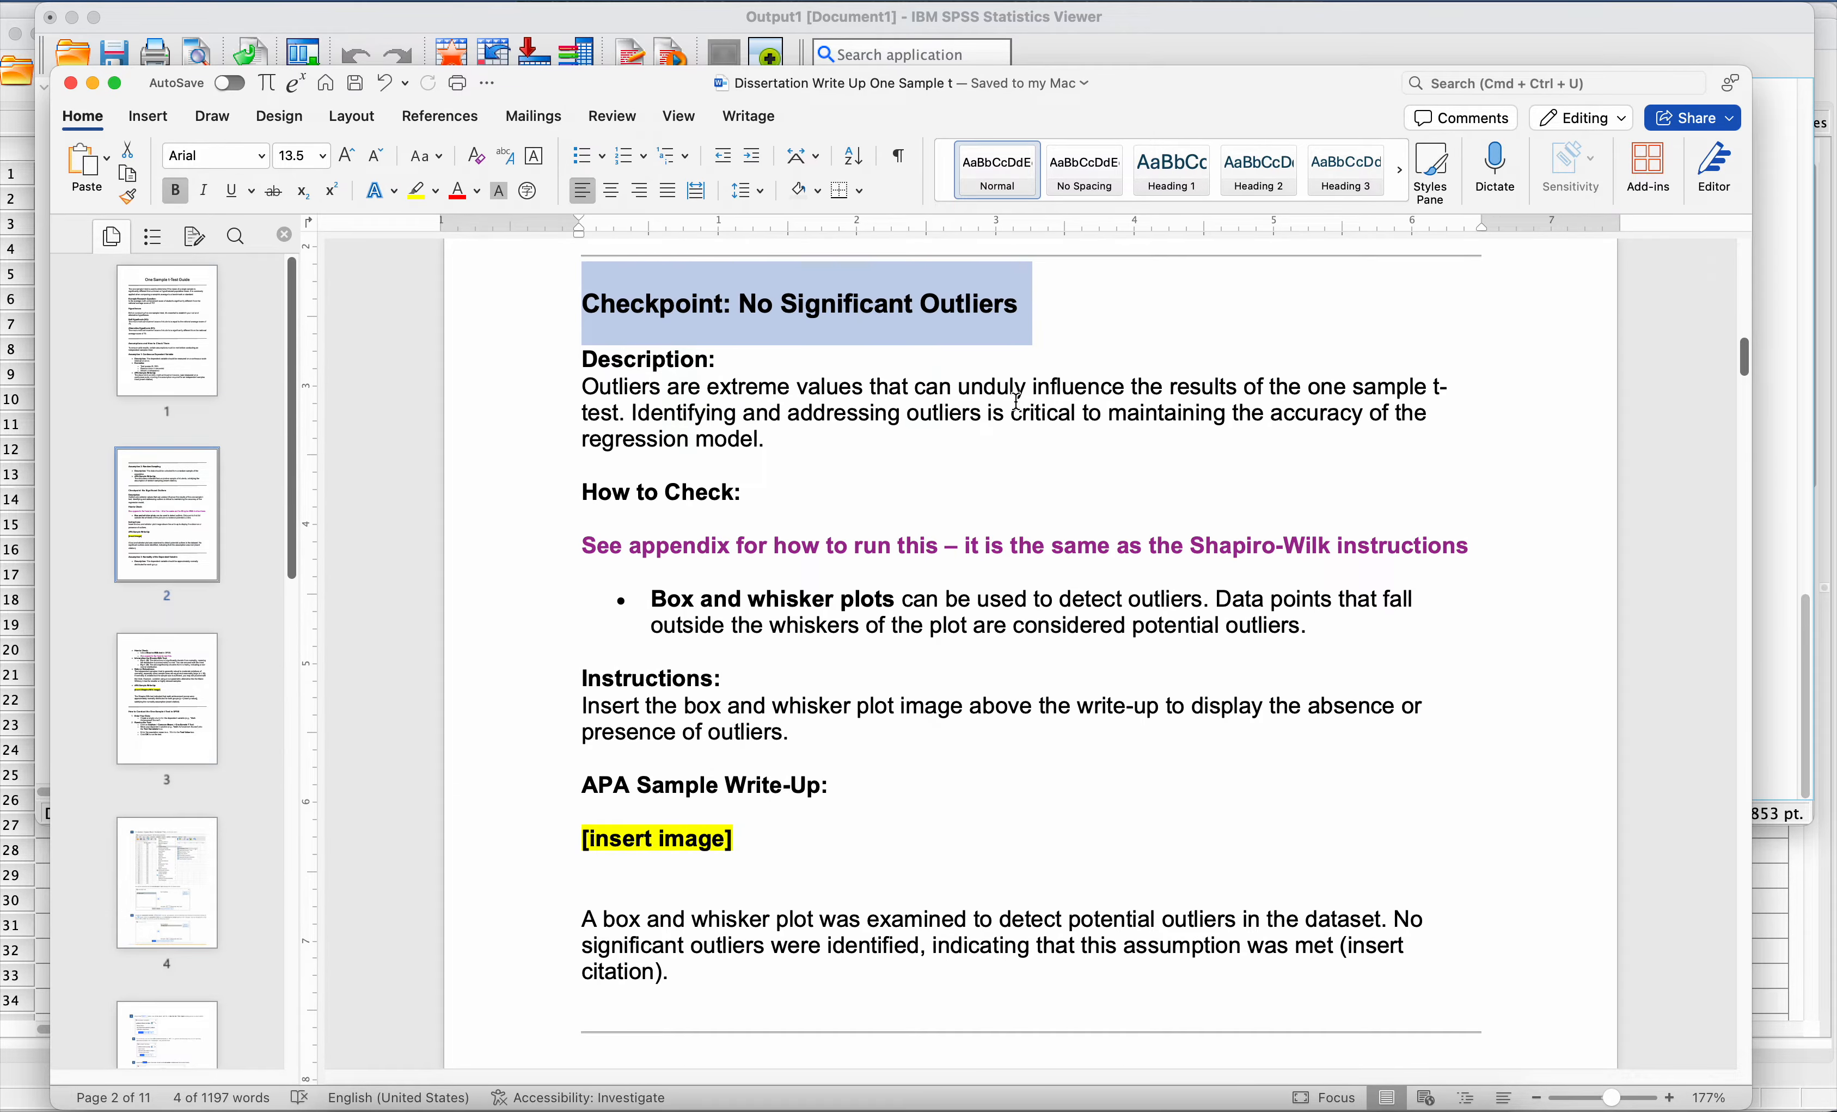
{"action": "scroll", "coordinate": [1046, 433], "scroll_direction": "down", "scroll_amount": 3}
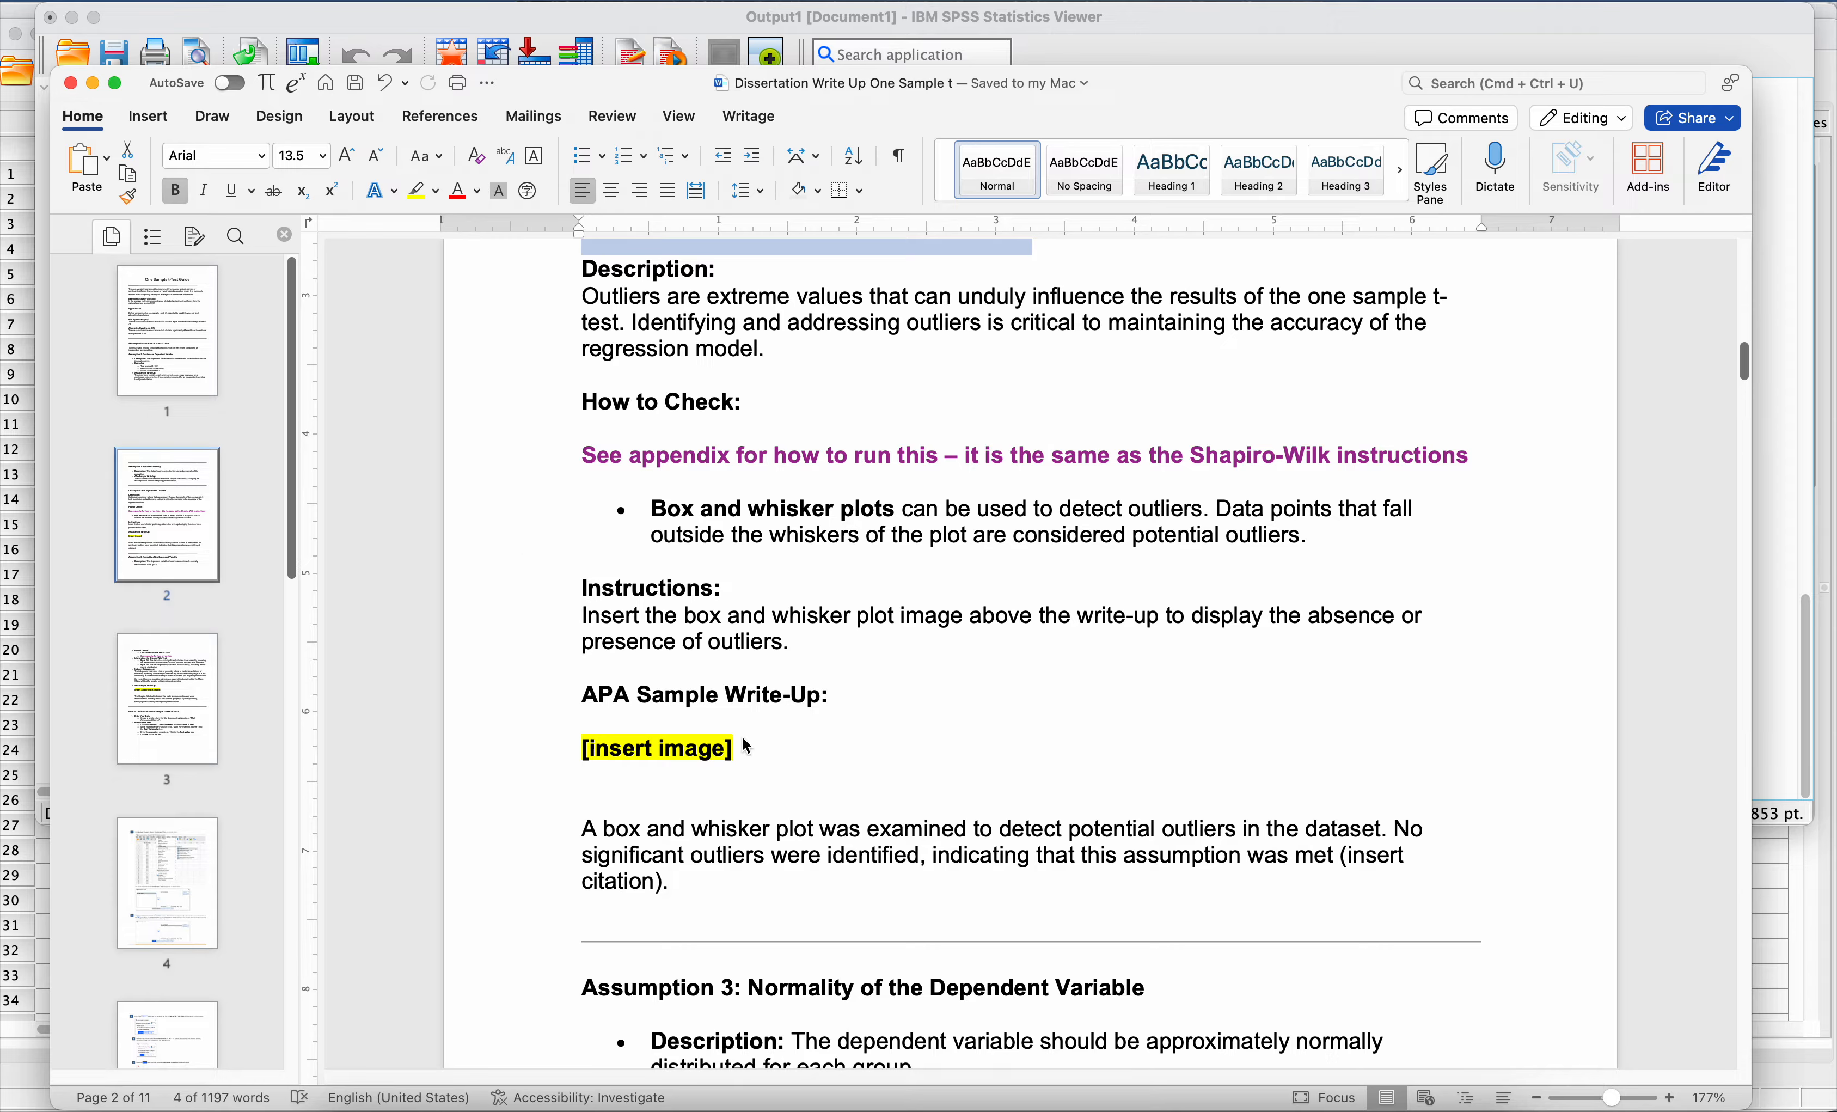
Step: Review the outlier APA sample write-up, highlighting the [insert image] placeholder and the word "No" in its second sentence
{"action": "left_click_drag", "start_coordinate": [748, 745], "coordinate": [547, 759]}
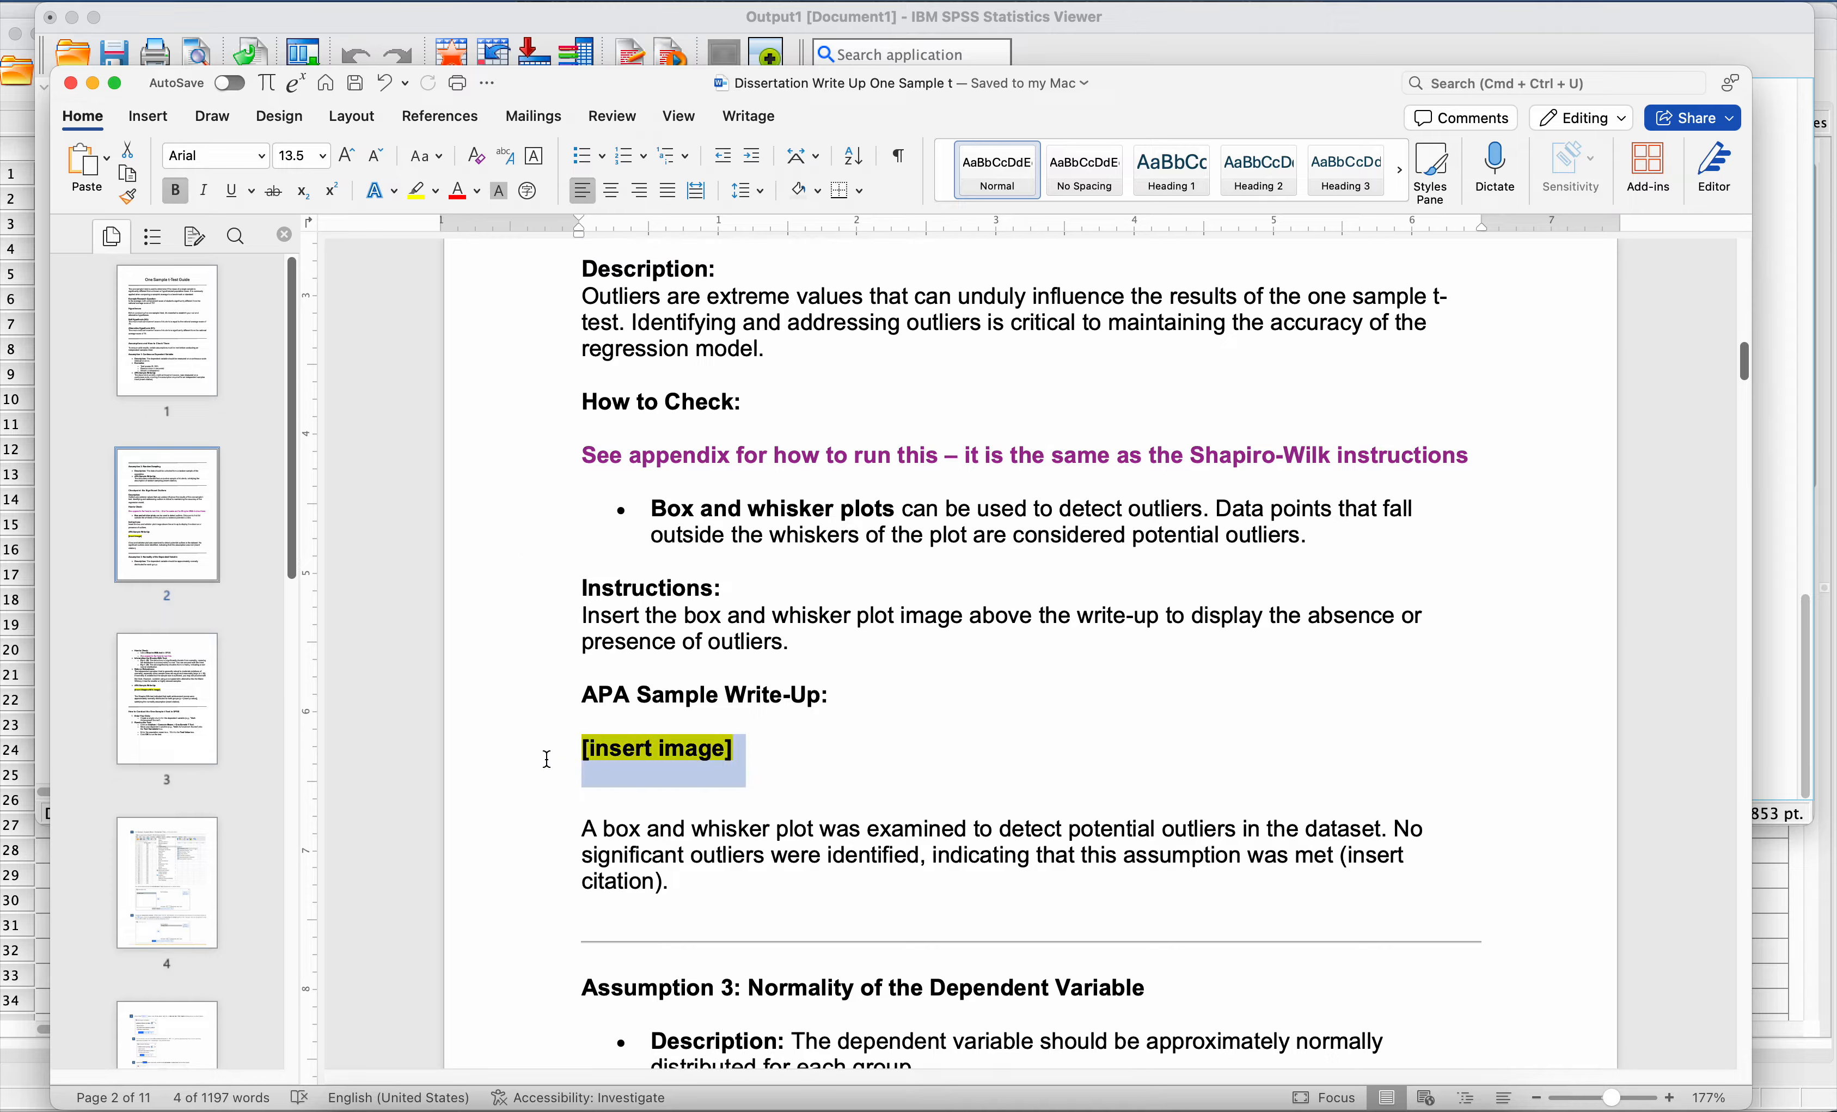
{"action": "left_click", "coordinate": [589, 824]}
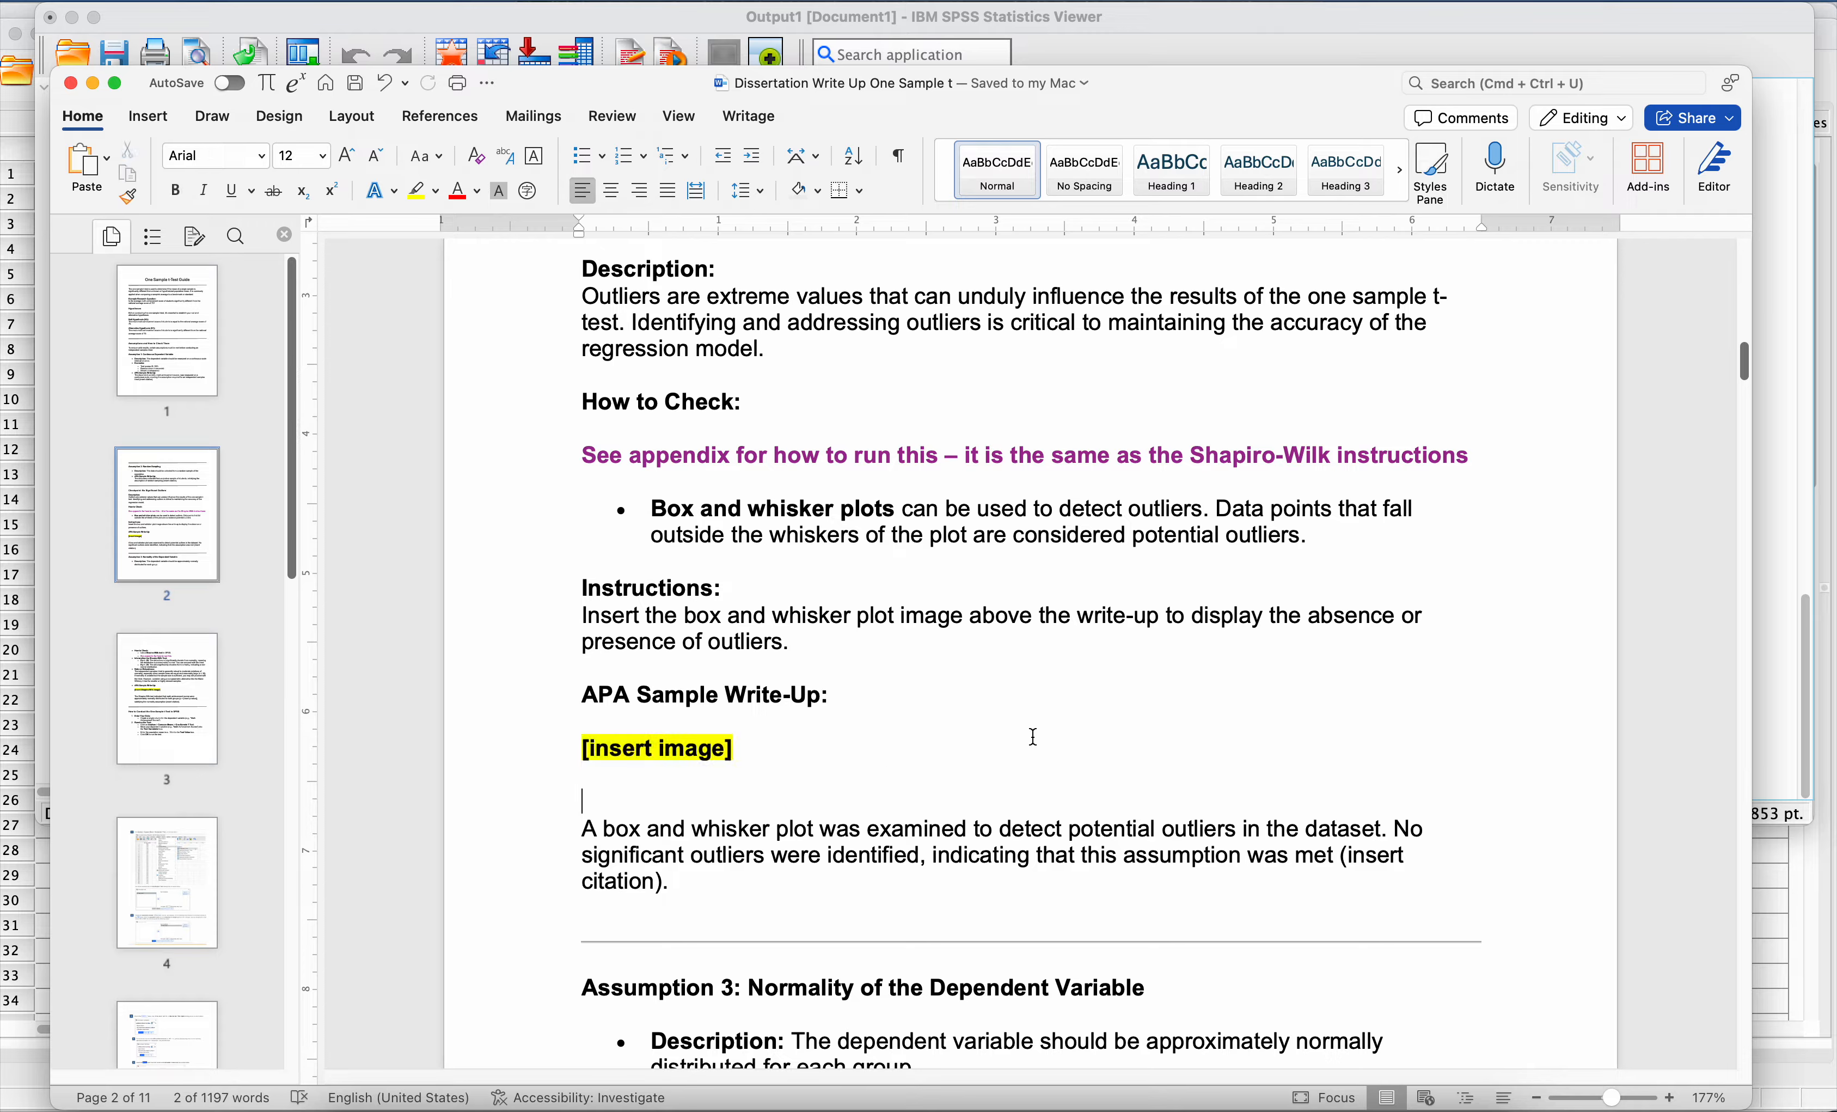
{"action": "left_click_drag", "start_coordinate": [1391, 829], "coordinate": [1417, 827]}
{"action": "left_click", "coordinate": [1398, 831]}
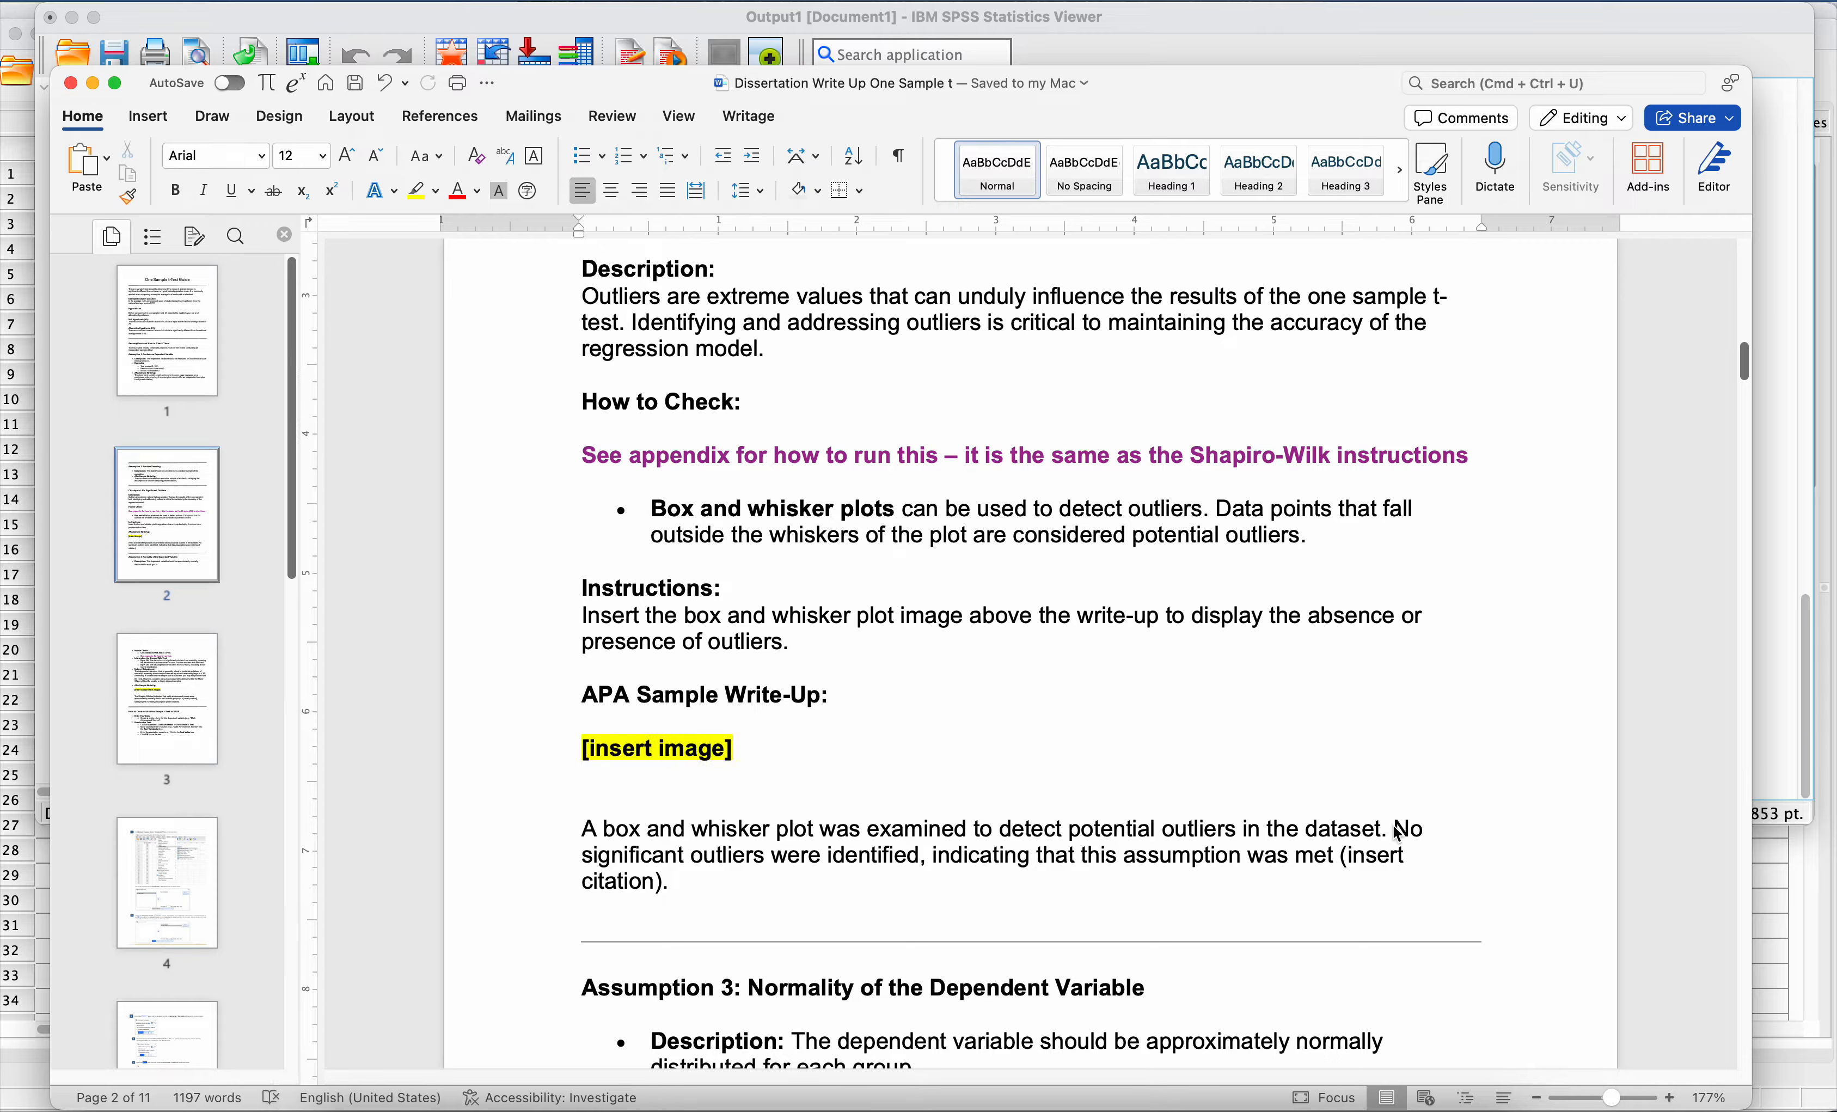
{"action": "left_click_drag", "start_coordinate": [1398, 832], "coordinate": [1427, 829]}
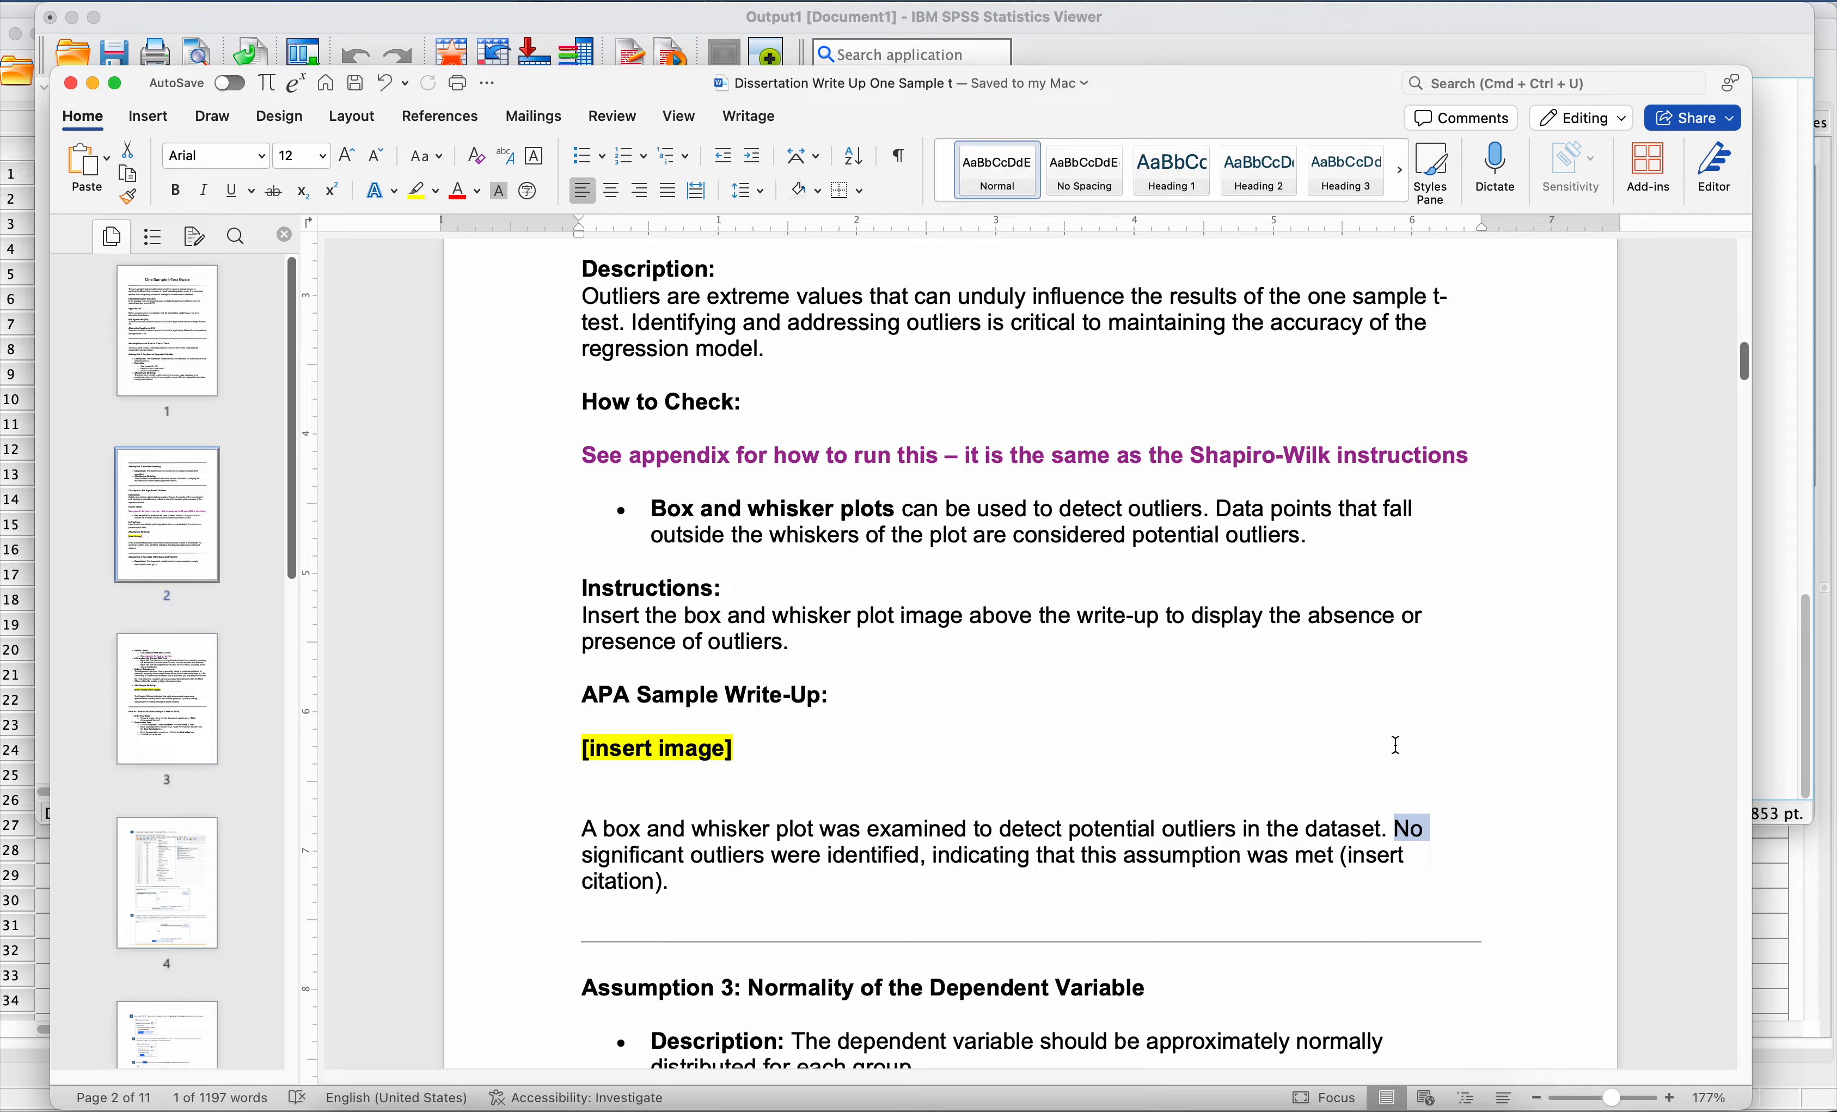
Step: Read Assumption 3 on normality of the dependent variable and highlight the "If p > .05" rule for the Shapiro-Wilk test
{"action": "scroll", "coordinate": [1396, 745], "scroll_direction": "down", "scroll_amount": 4}
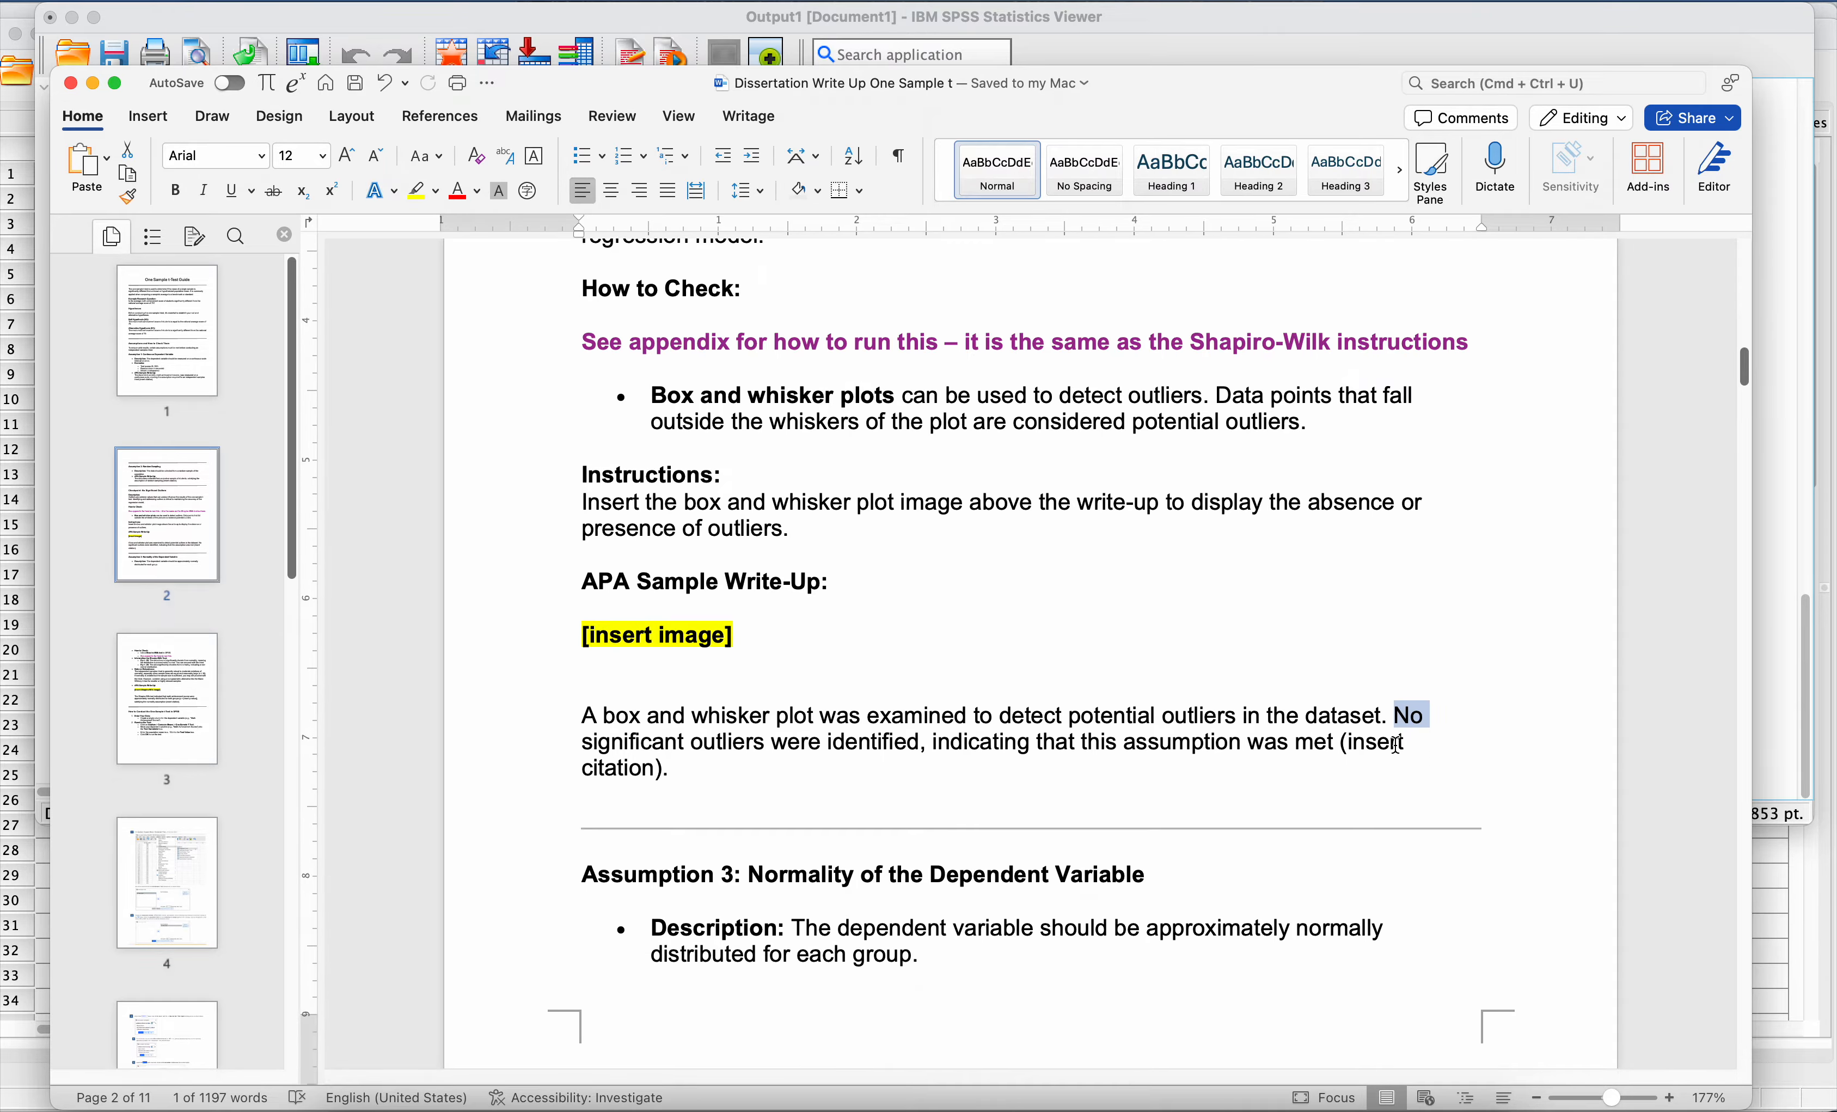
{"action": "scroll", "coordinate": [1397, 745], "scroll_direction": "down", "scroll_amount": 2}
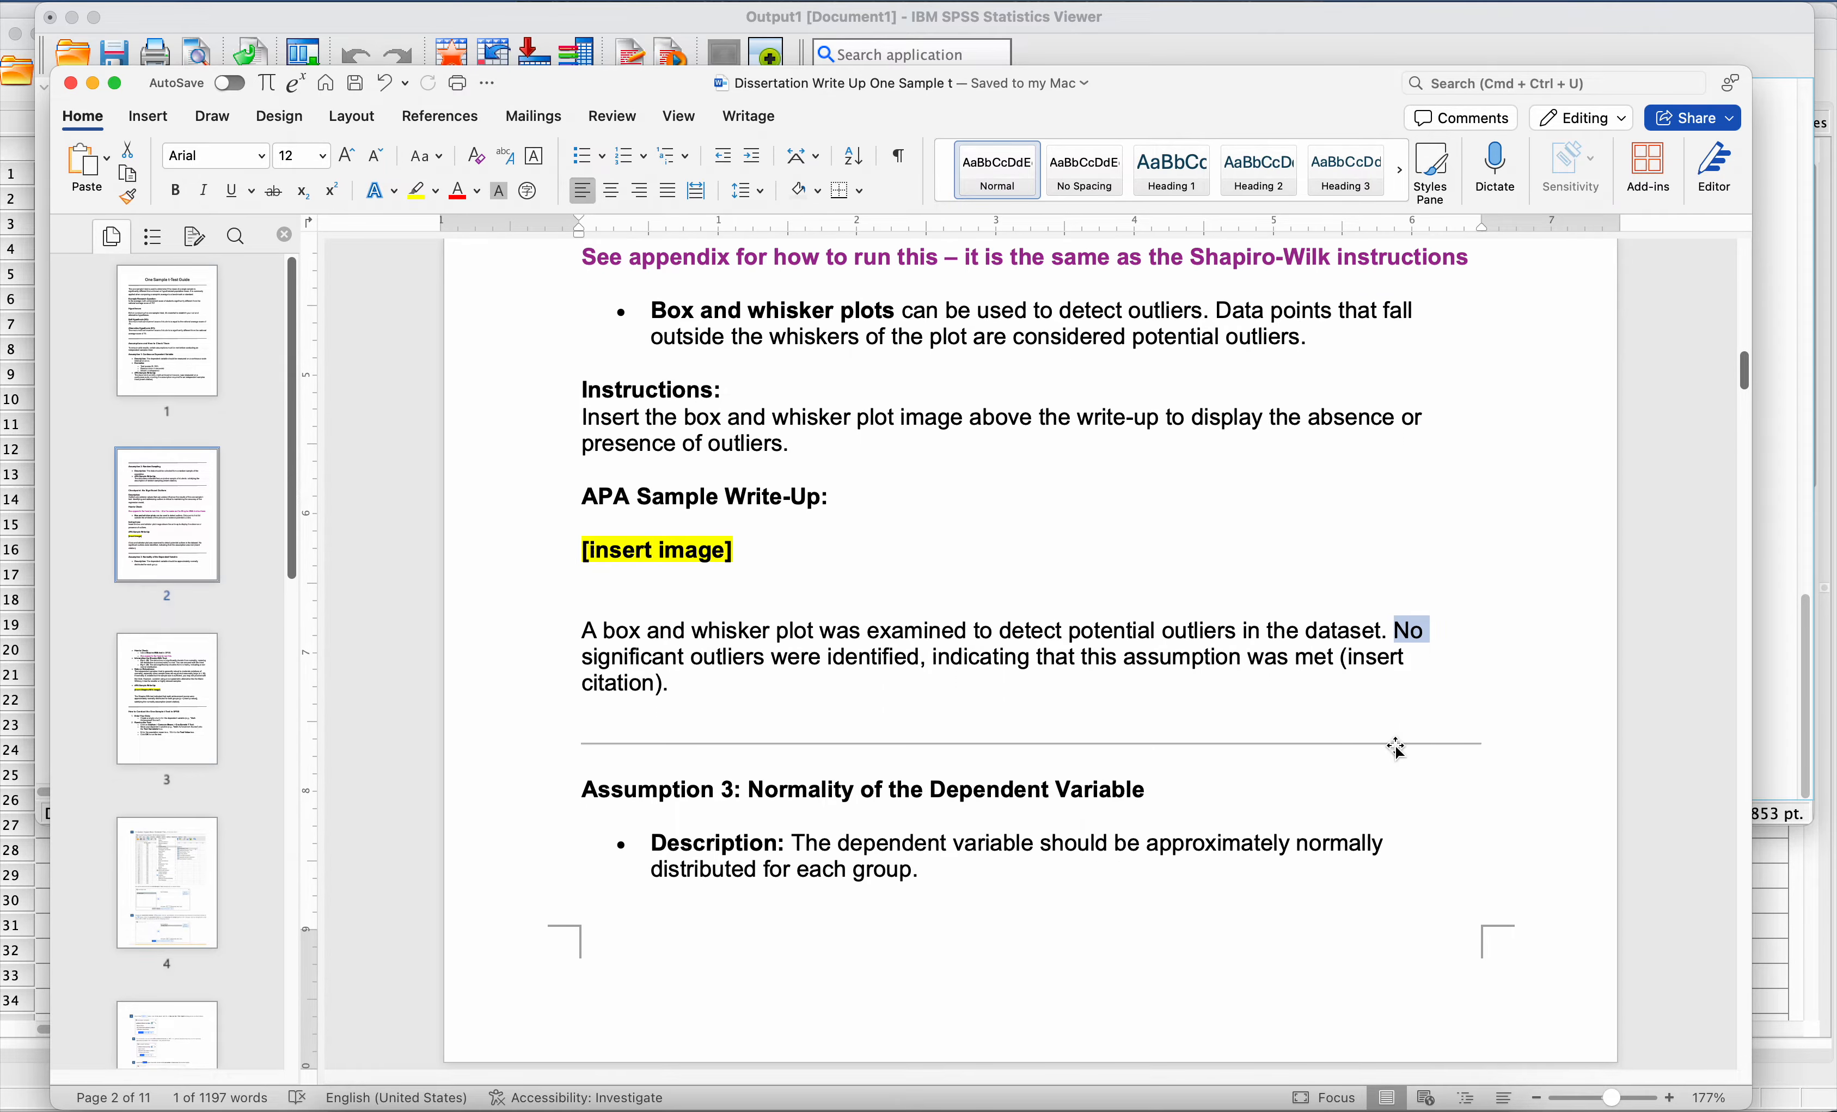
{"action": "scroll", "coordinate": [1193, 524], "scroll_direction": "down", "scroll_amount": 15}
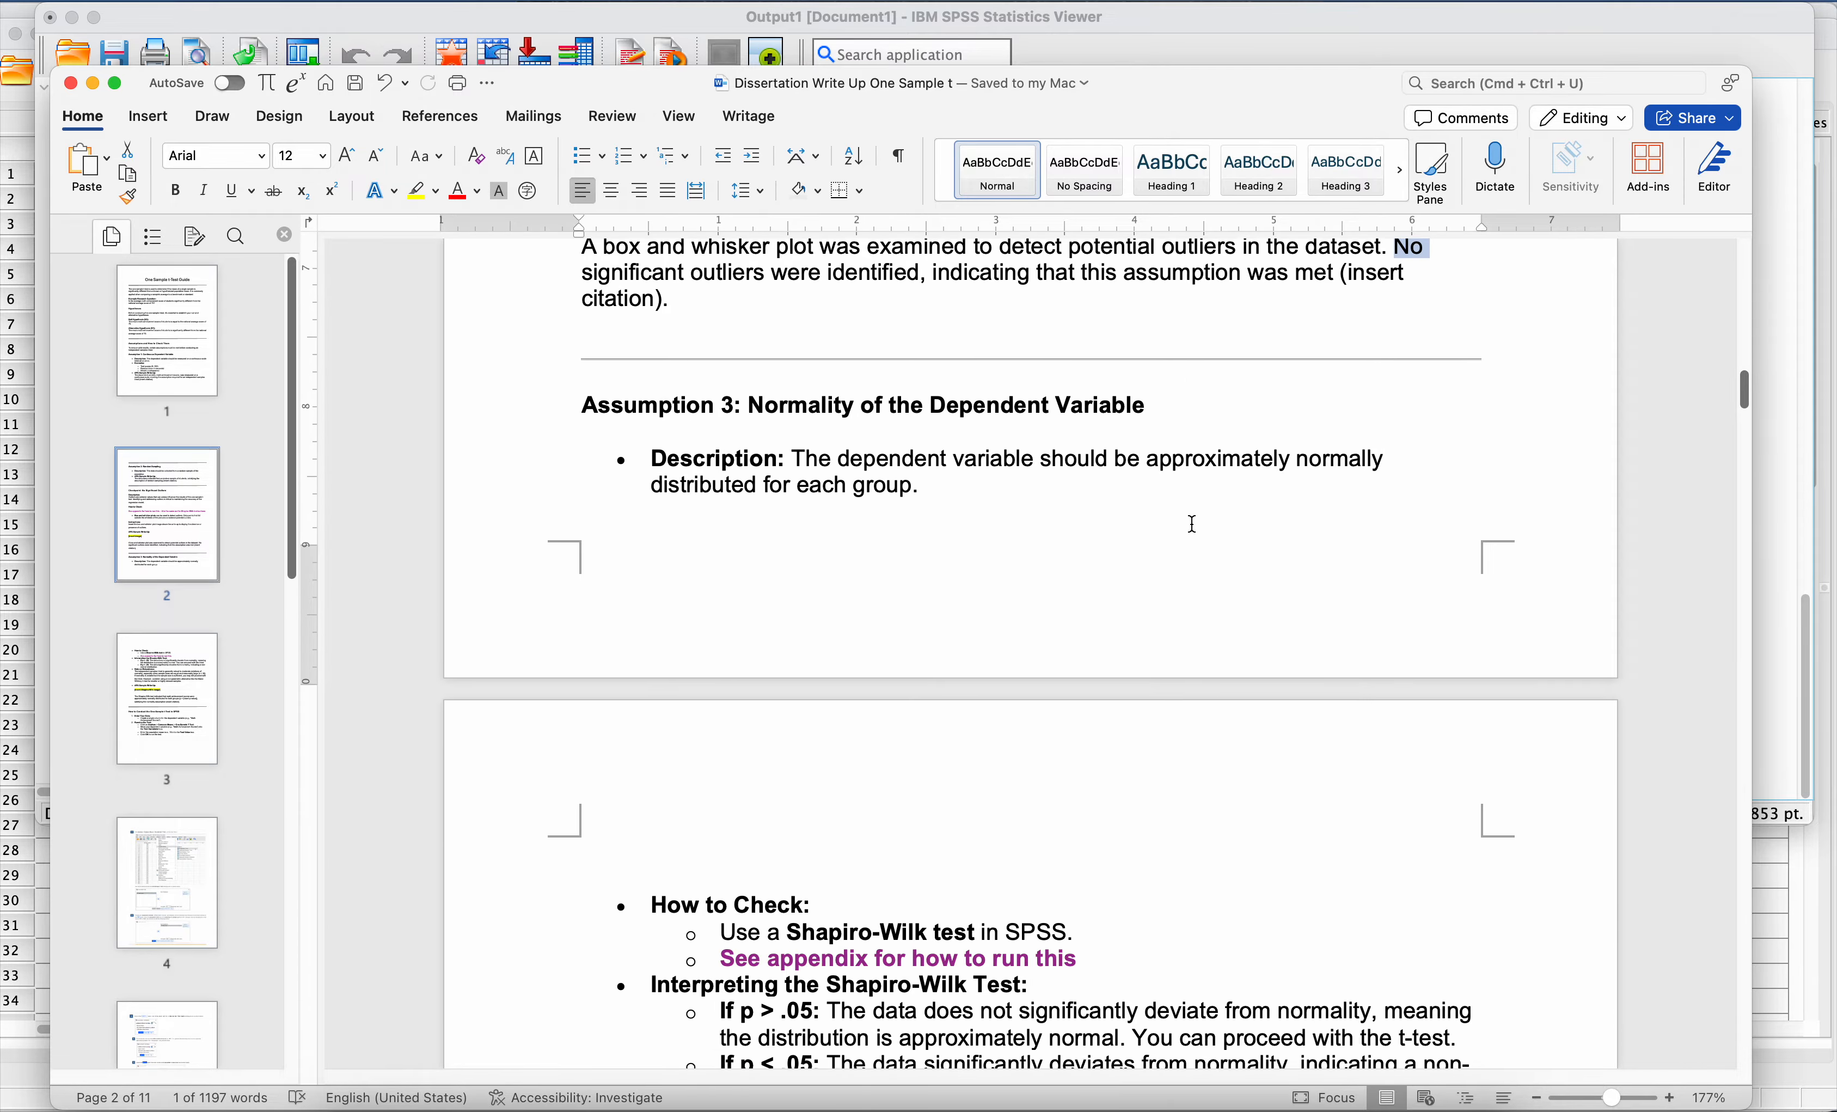
{"action": "scroll", "coordinate": [967, 352], "scroll_direction": "down", "scroll_amount": 2}
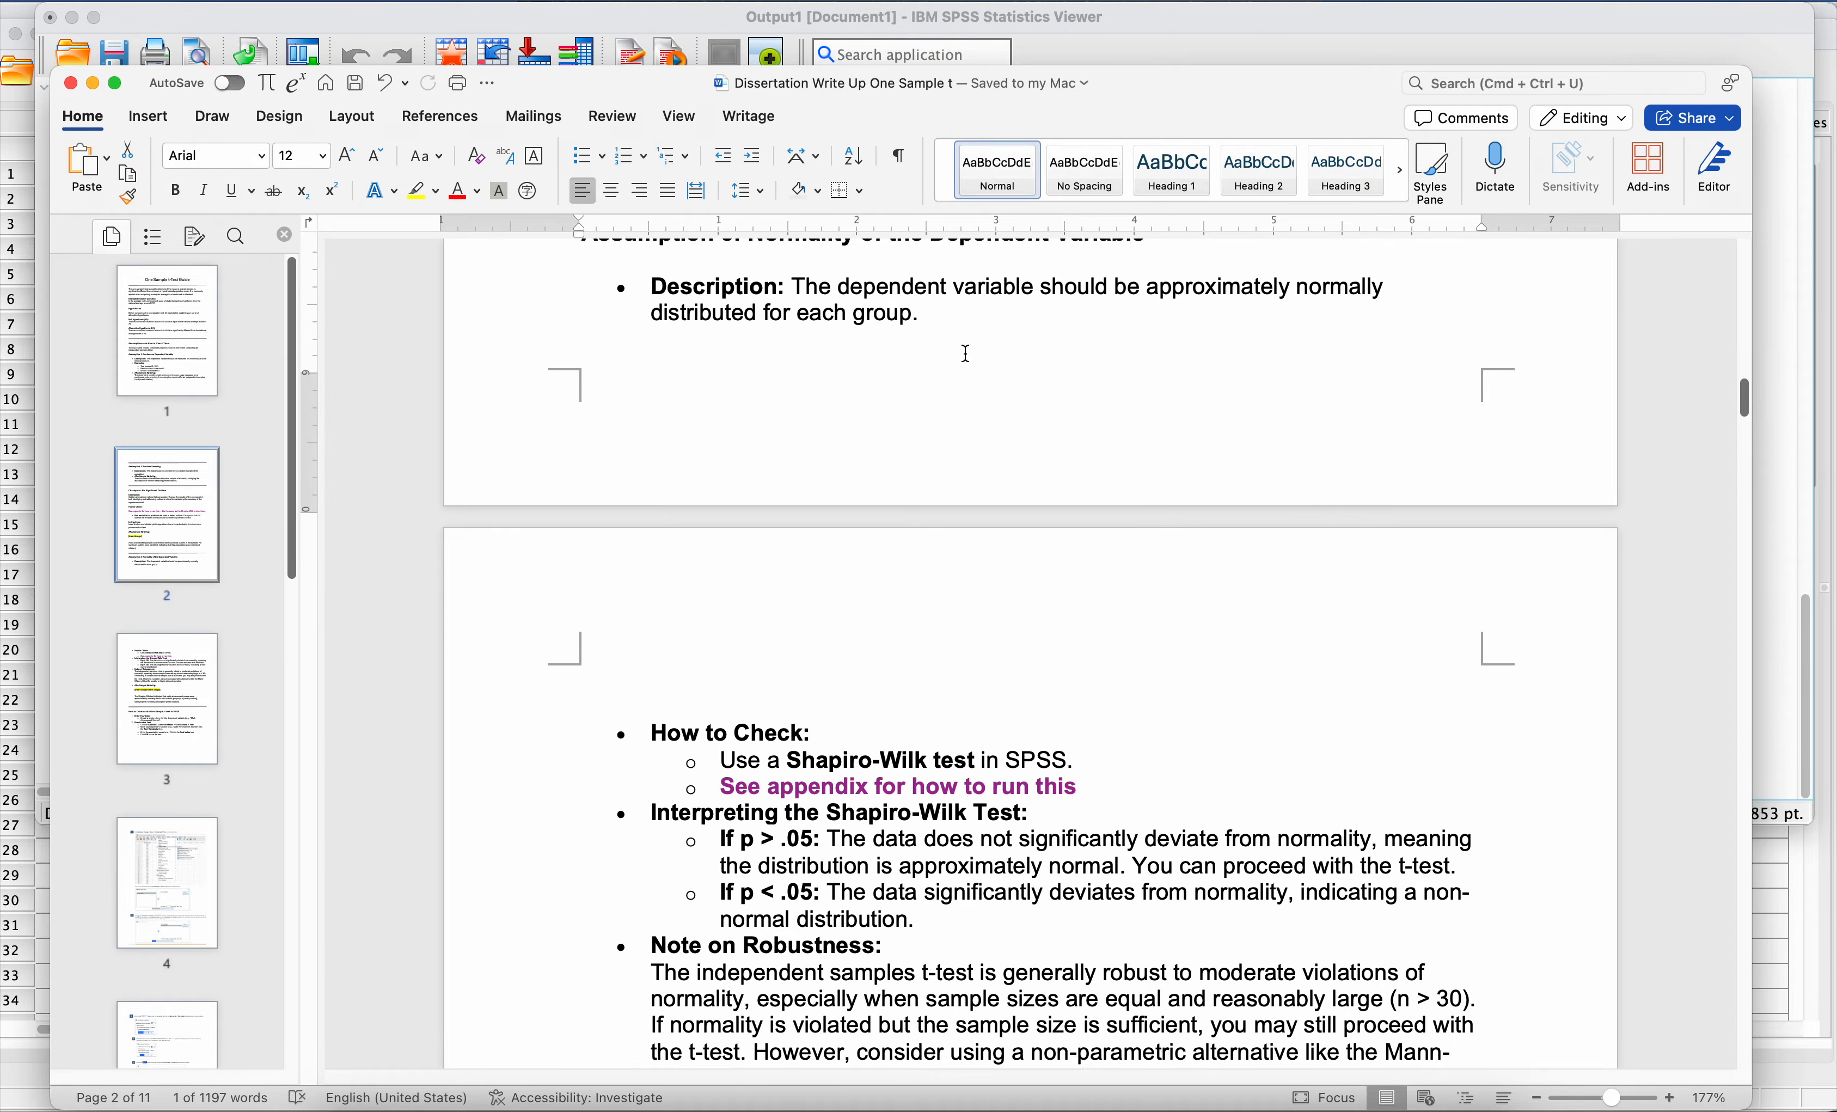
{"action": "scroll", "coordinate": [970, 414], "scroll_direction": "up", "scroll_amount": 1}
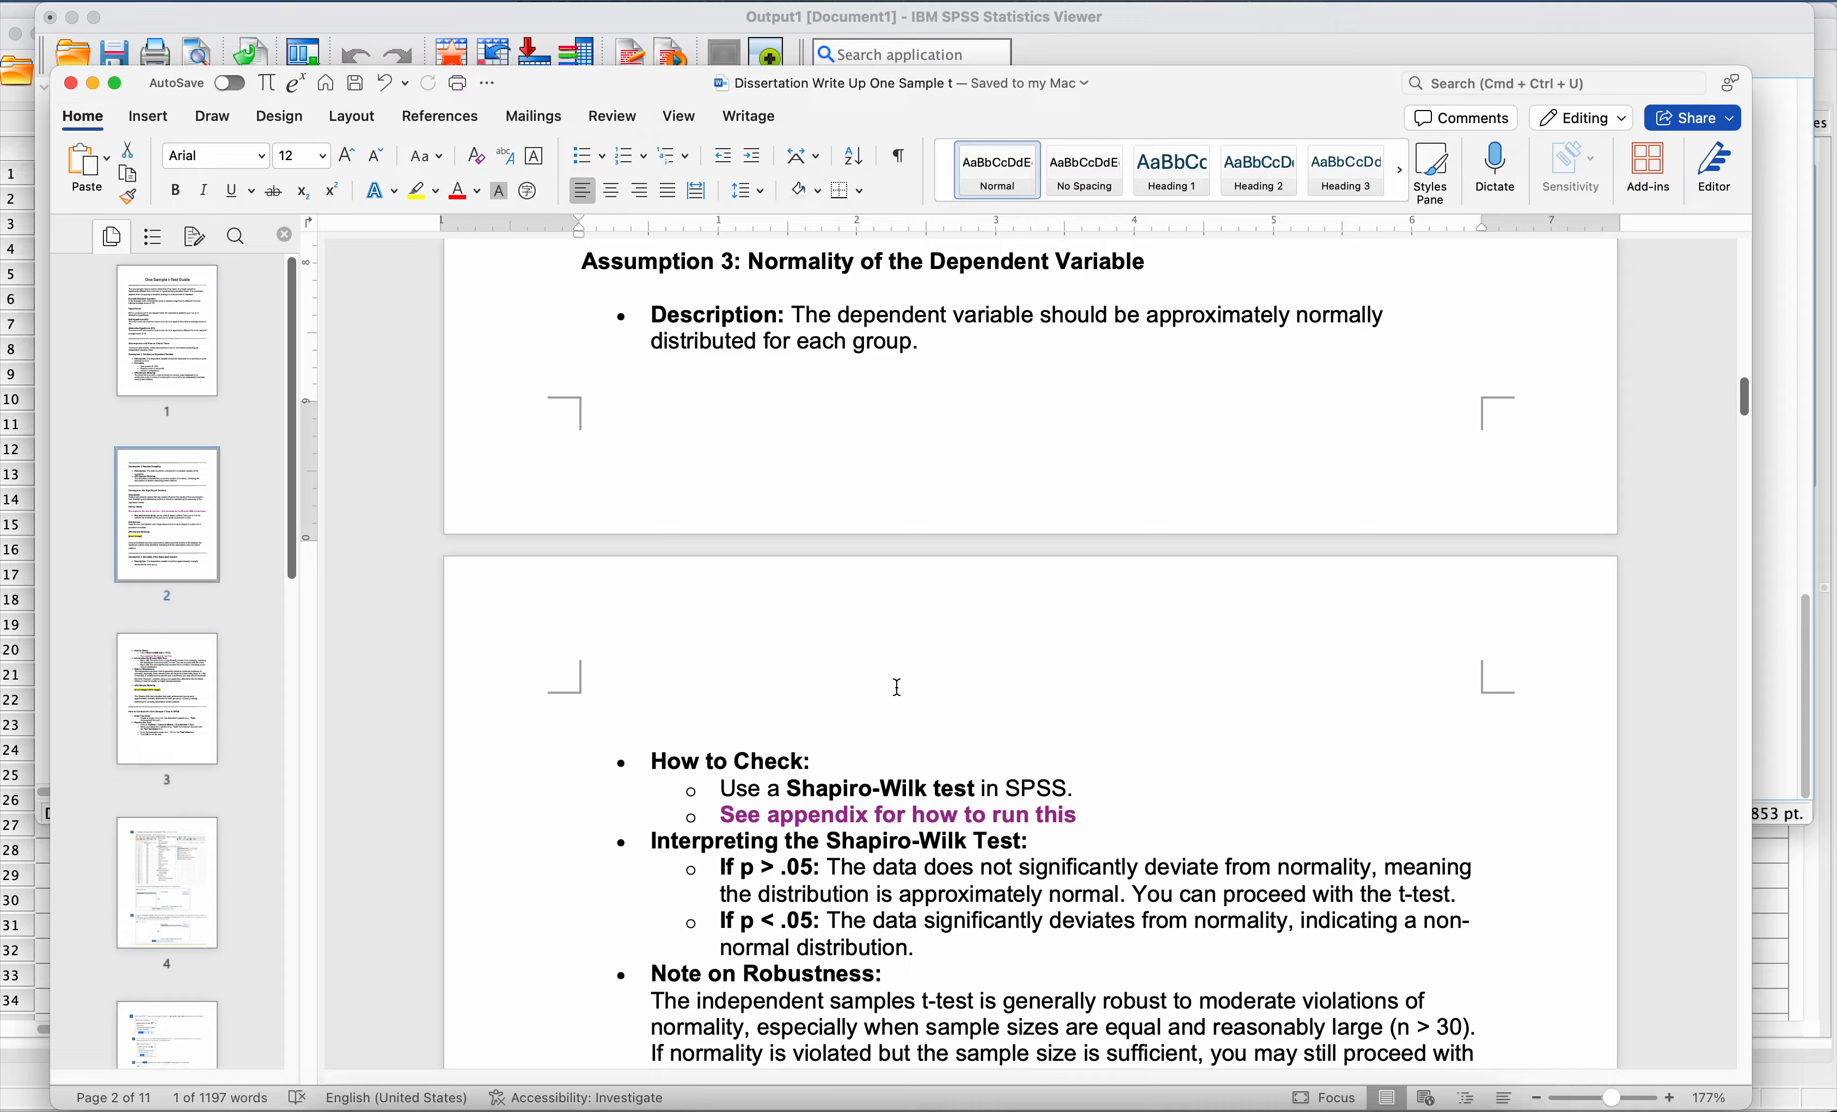
{"action": "scroll", "coordinate": [898, 687], "scroll_direction": "down", "scroll_amount": 10}
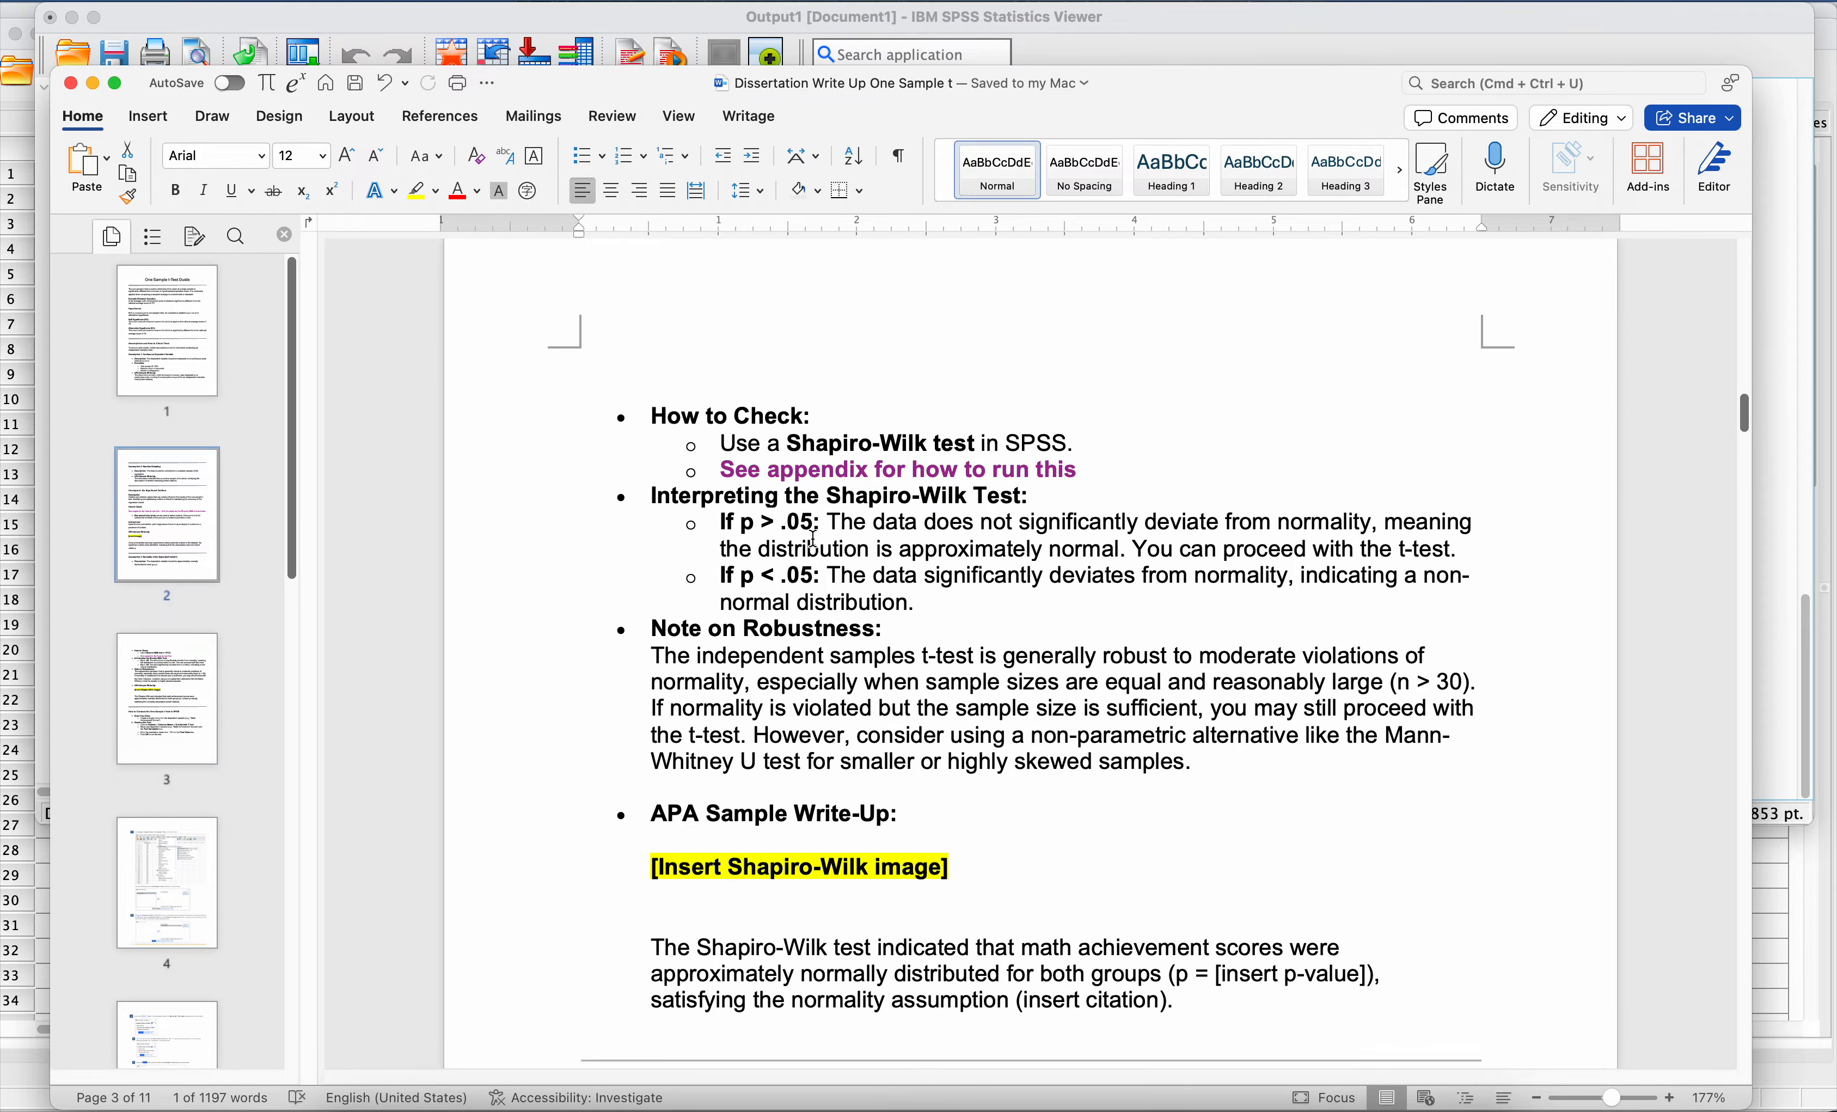
{"action": "left_click_drag", "start_coordinate": [723, 522], "coordinate": [813, 524]}
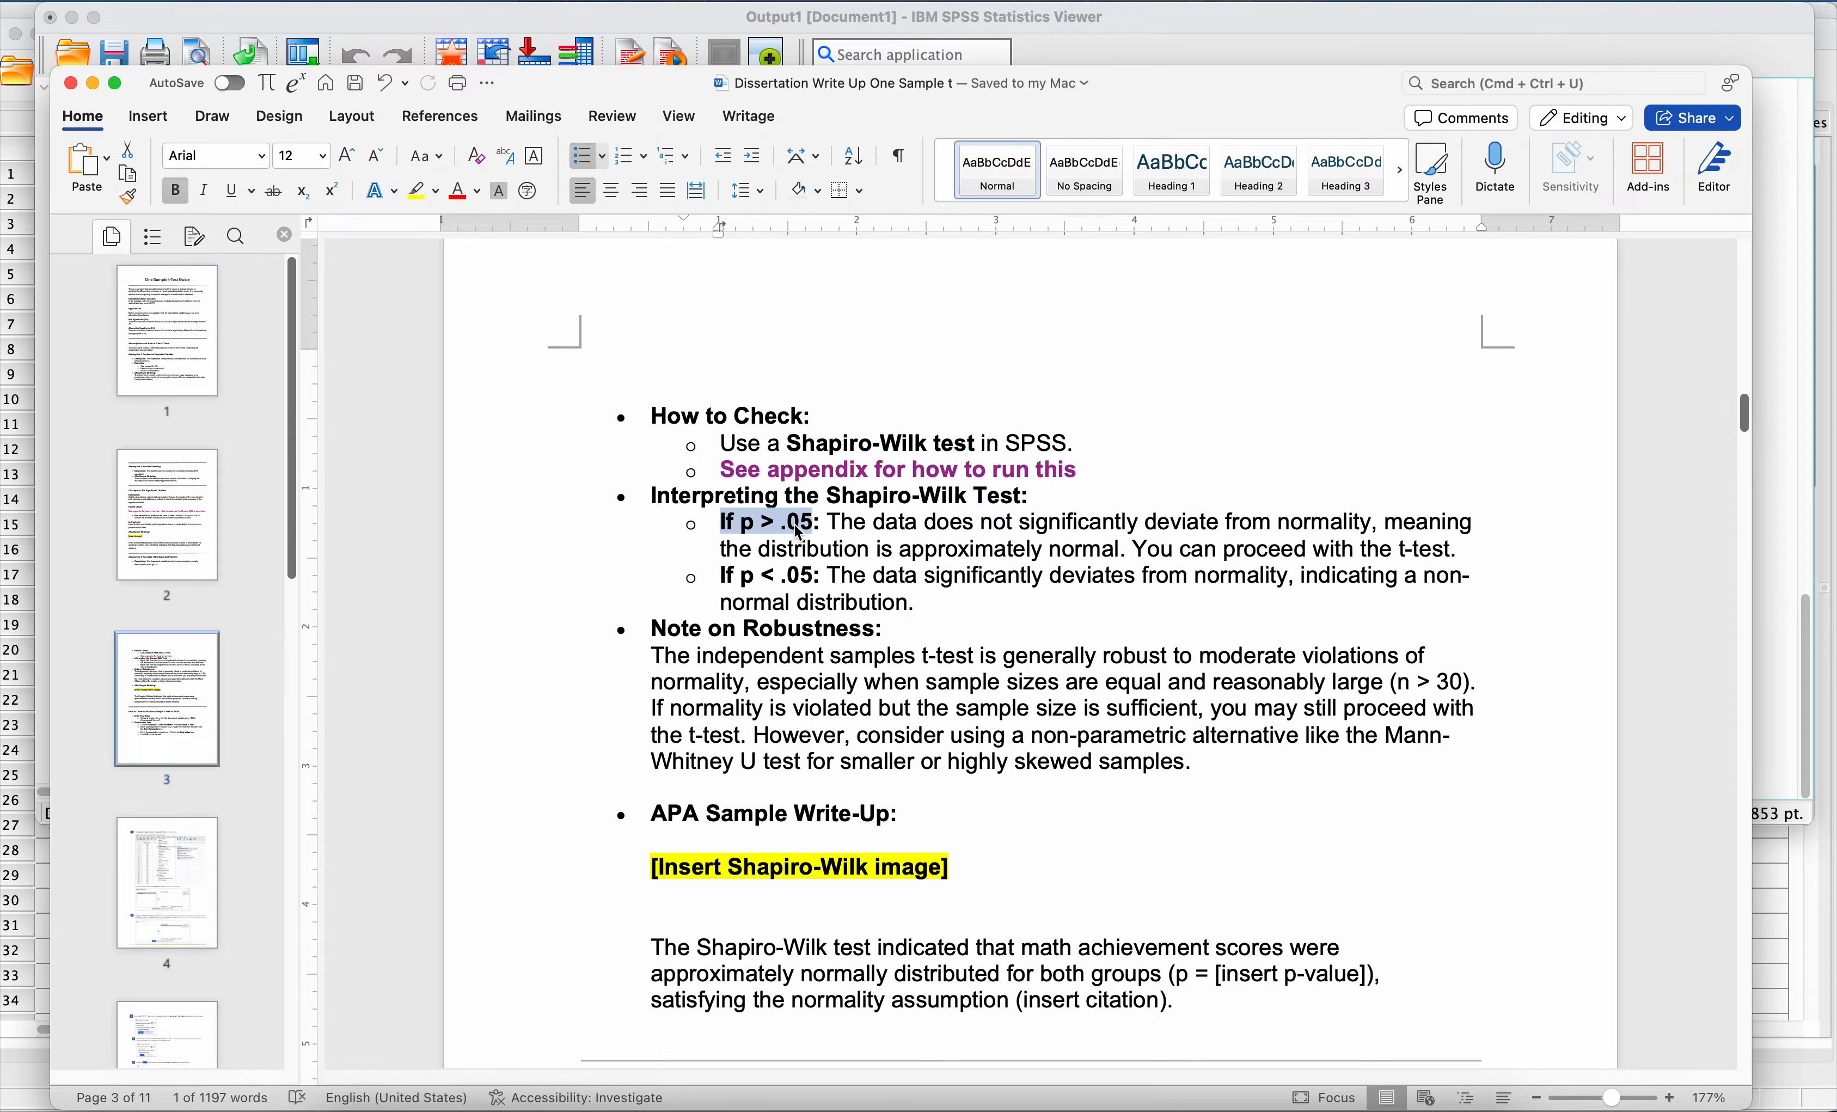
Step: Switch to the SPSS output and check the Shapiro-Wilk significance for hours of study in the Tests of Normality table
{"action": "left_click", "coordinate": [1184, 1078]}
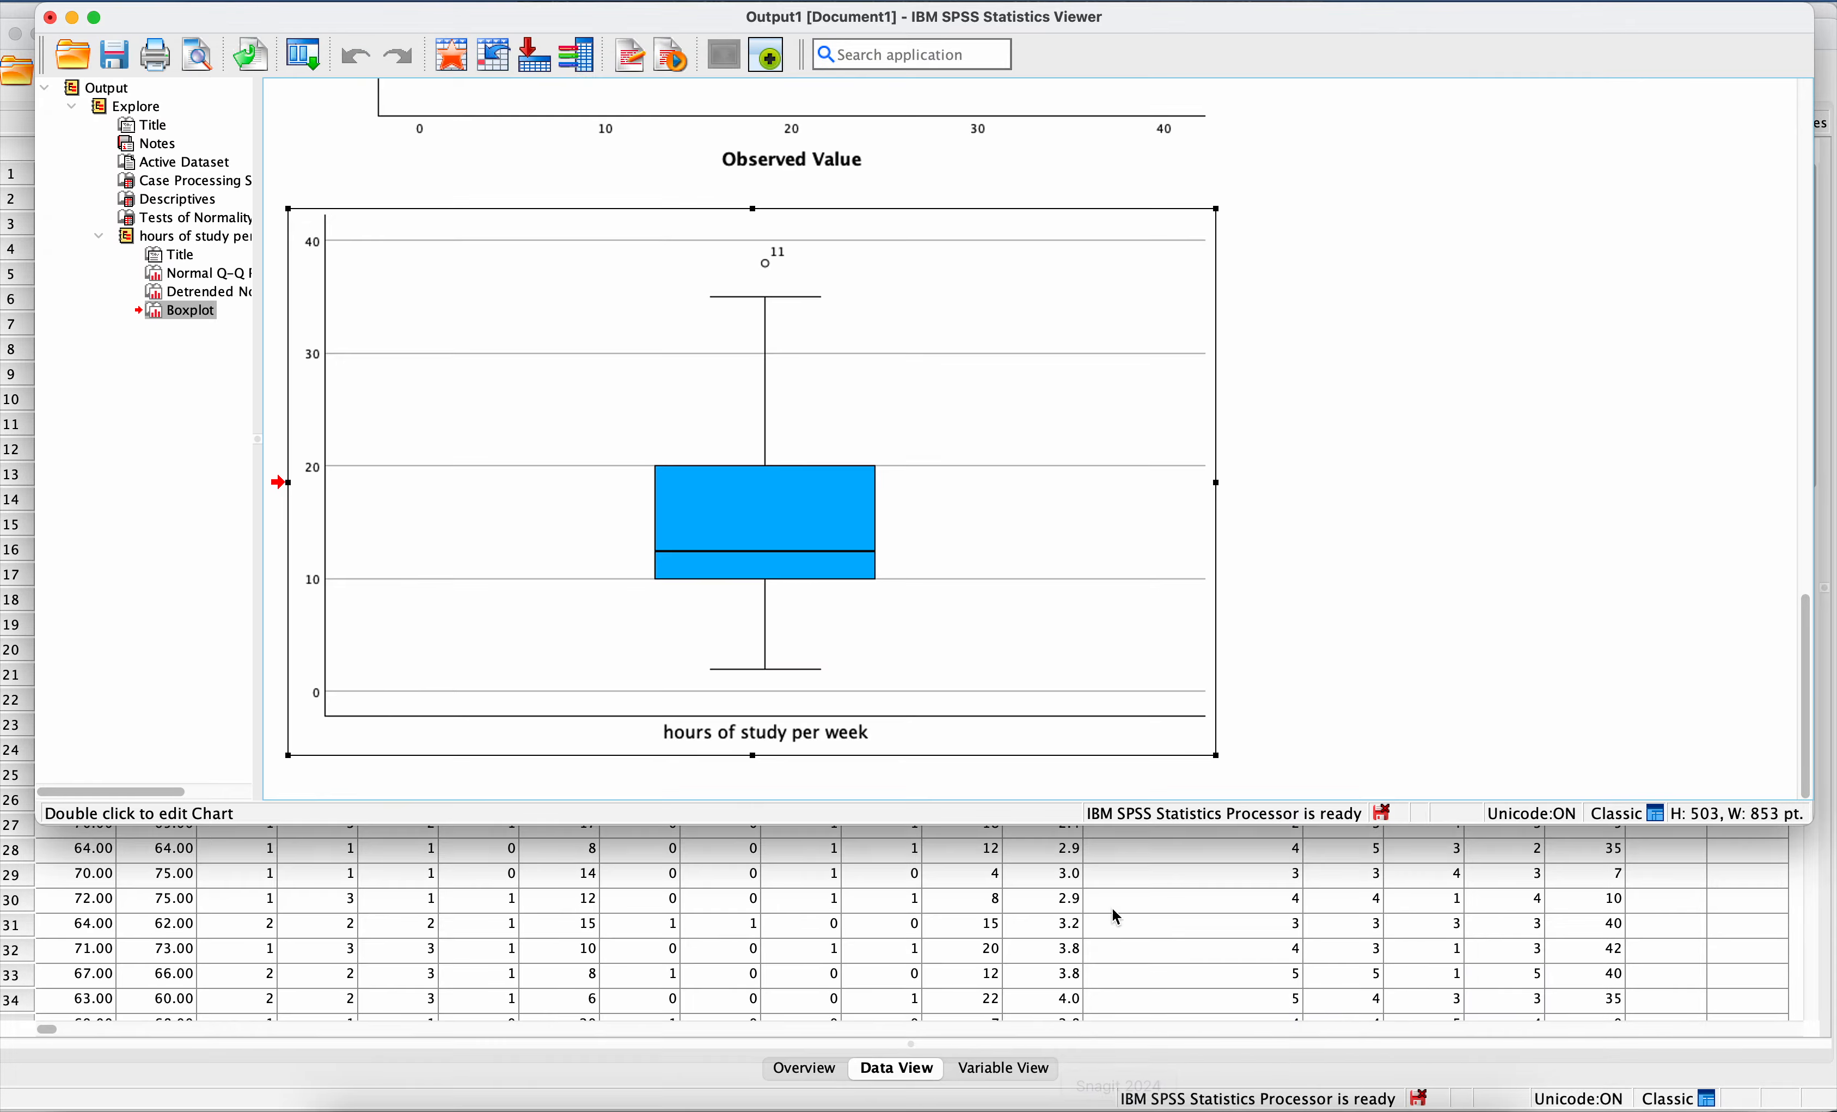
{"action": "scroll", "coordinate": [988, 711], "scroll_direction": "up", "scroll_amount": 15}
{"action": "scroll", "coordinate": [987, 711], "scroll_direction": "down", "scroll_amount": 3}
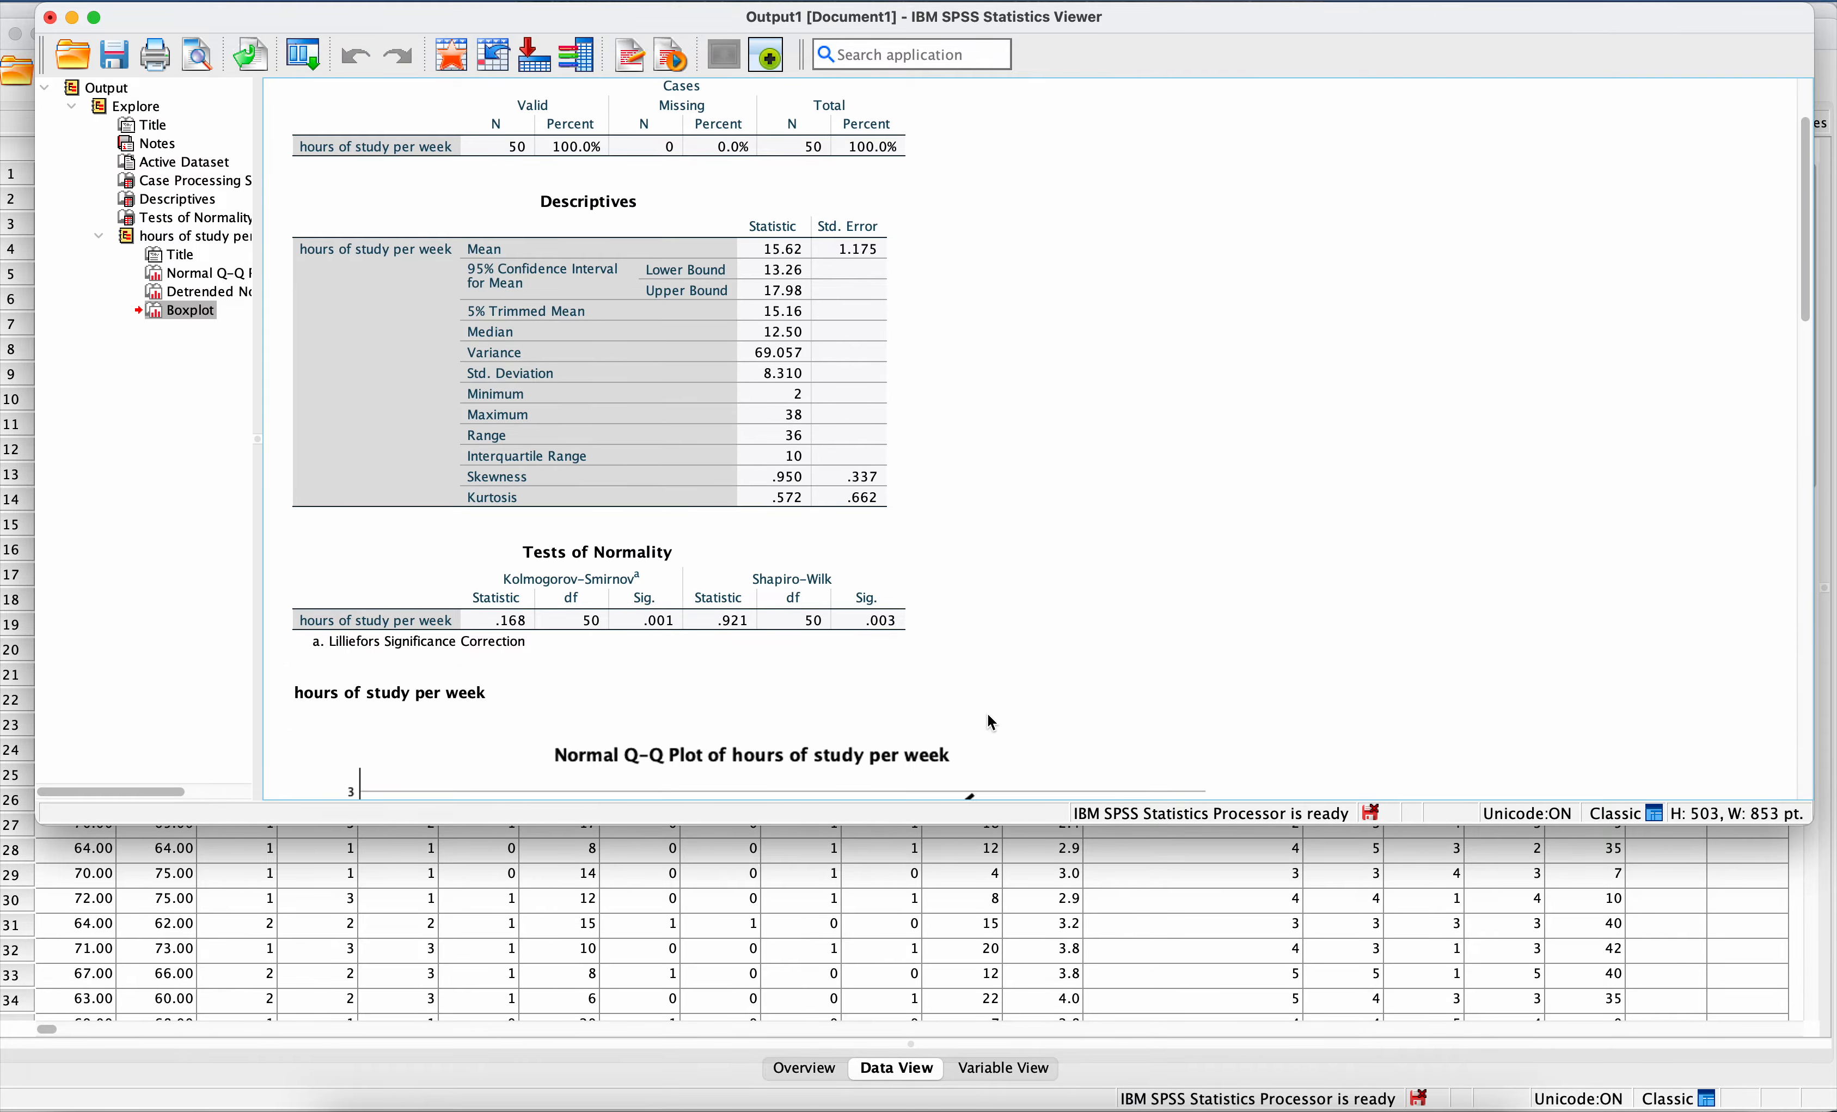
{"action": "left_click", "coordinate": [826, 623]}
Step: Return to the Word guide and highlight the interpretation given for "If p < .05" under the Shapiro-Wilk test
{"action": "left_click", "coordinate": [582, 1077]}
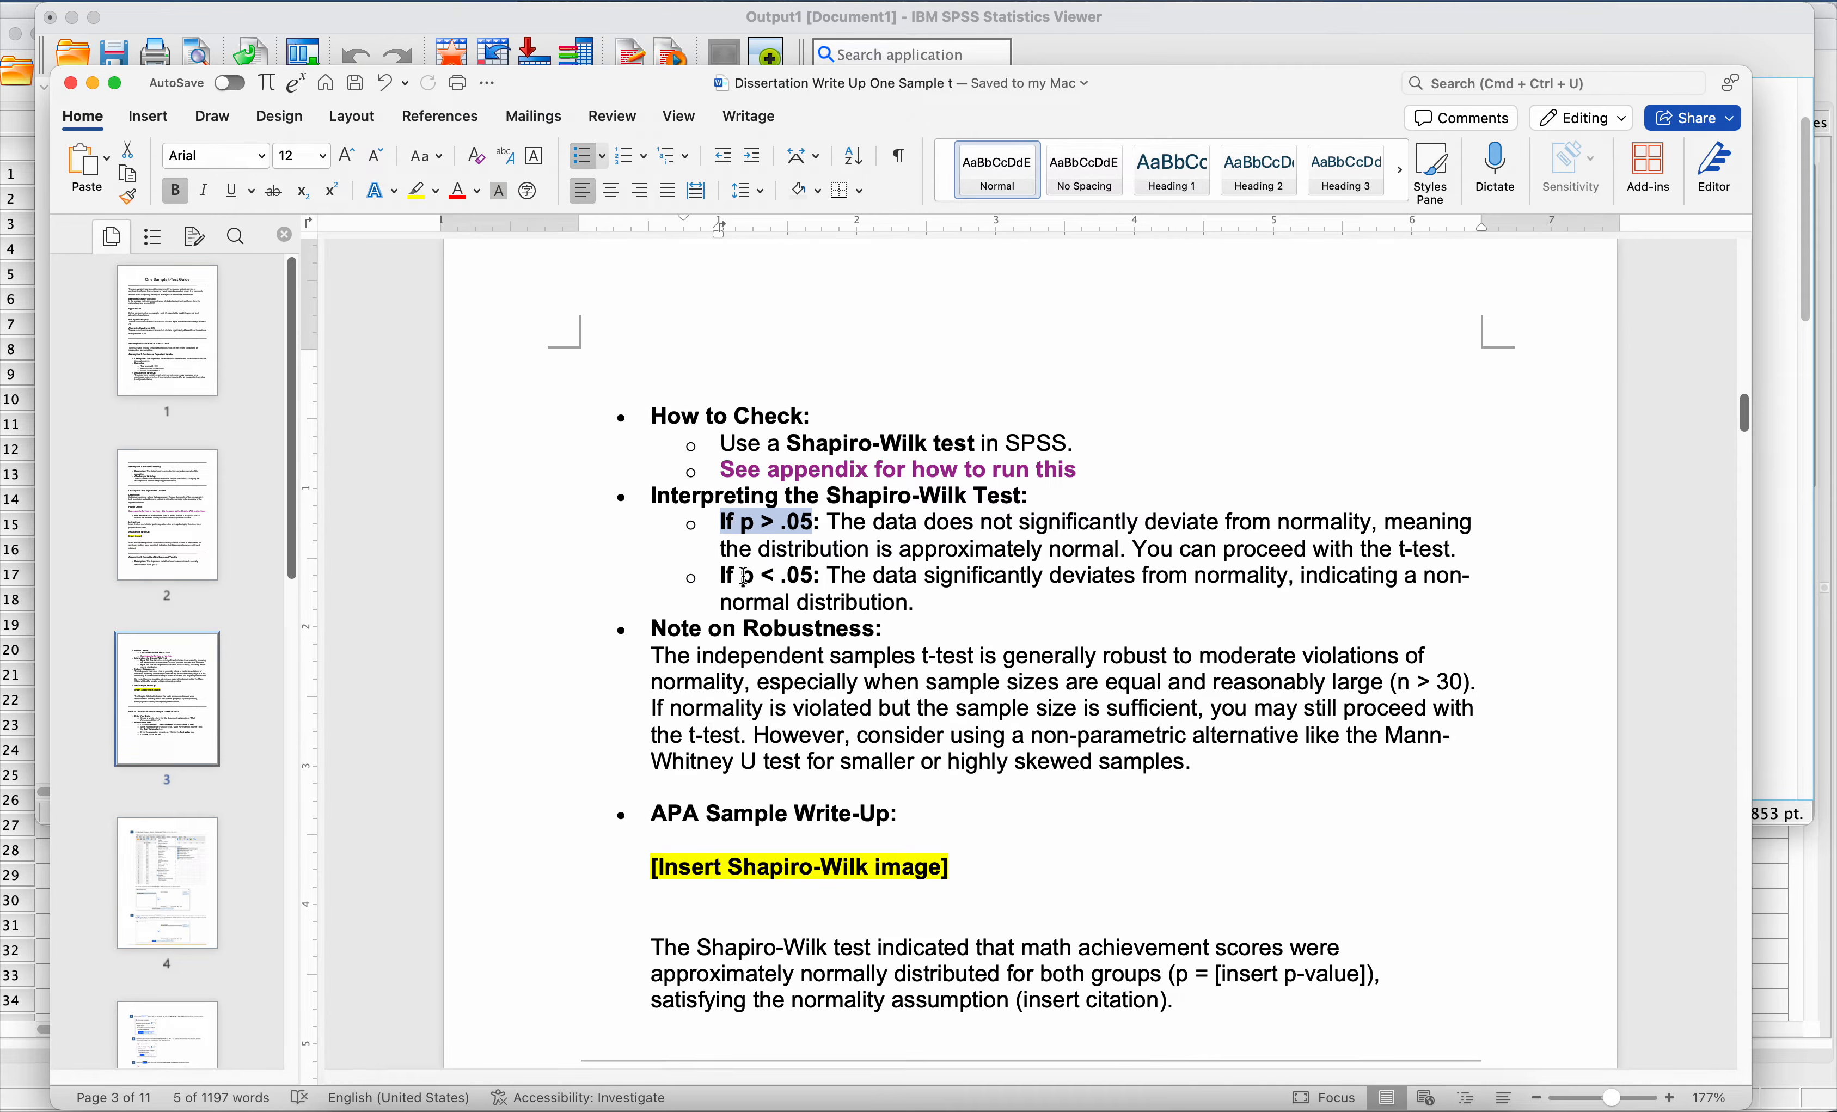
{"action": "left_click_drag", "start_coordinate": [741, 575], "coordinate": [919, 600]}
{"action": "left_click", "coordinate": [827, 576]}
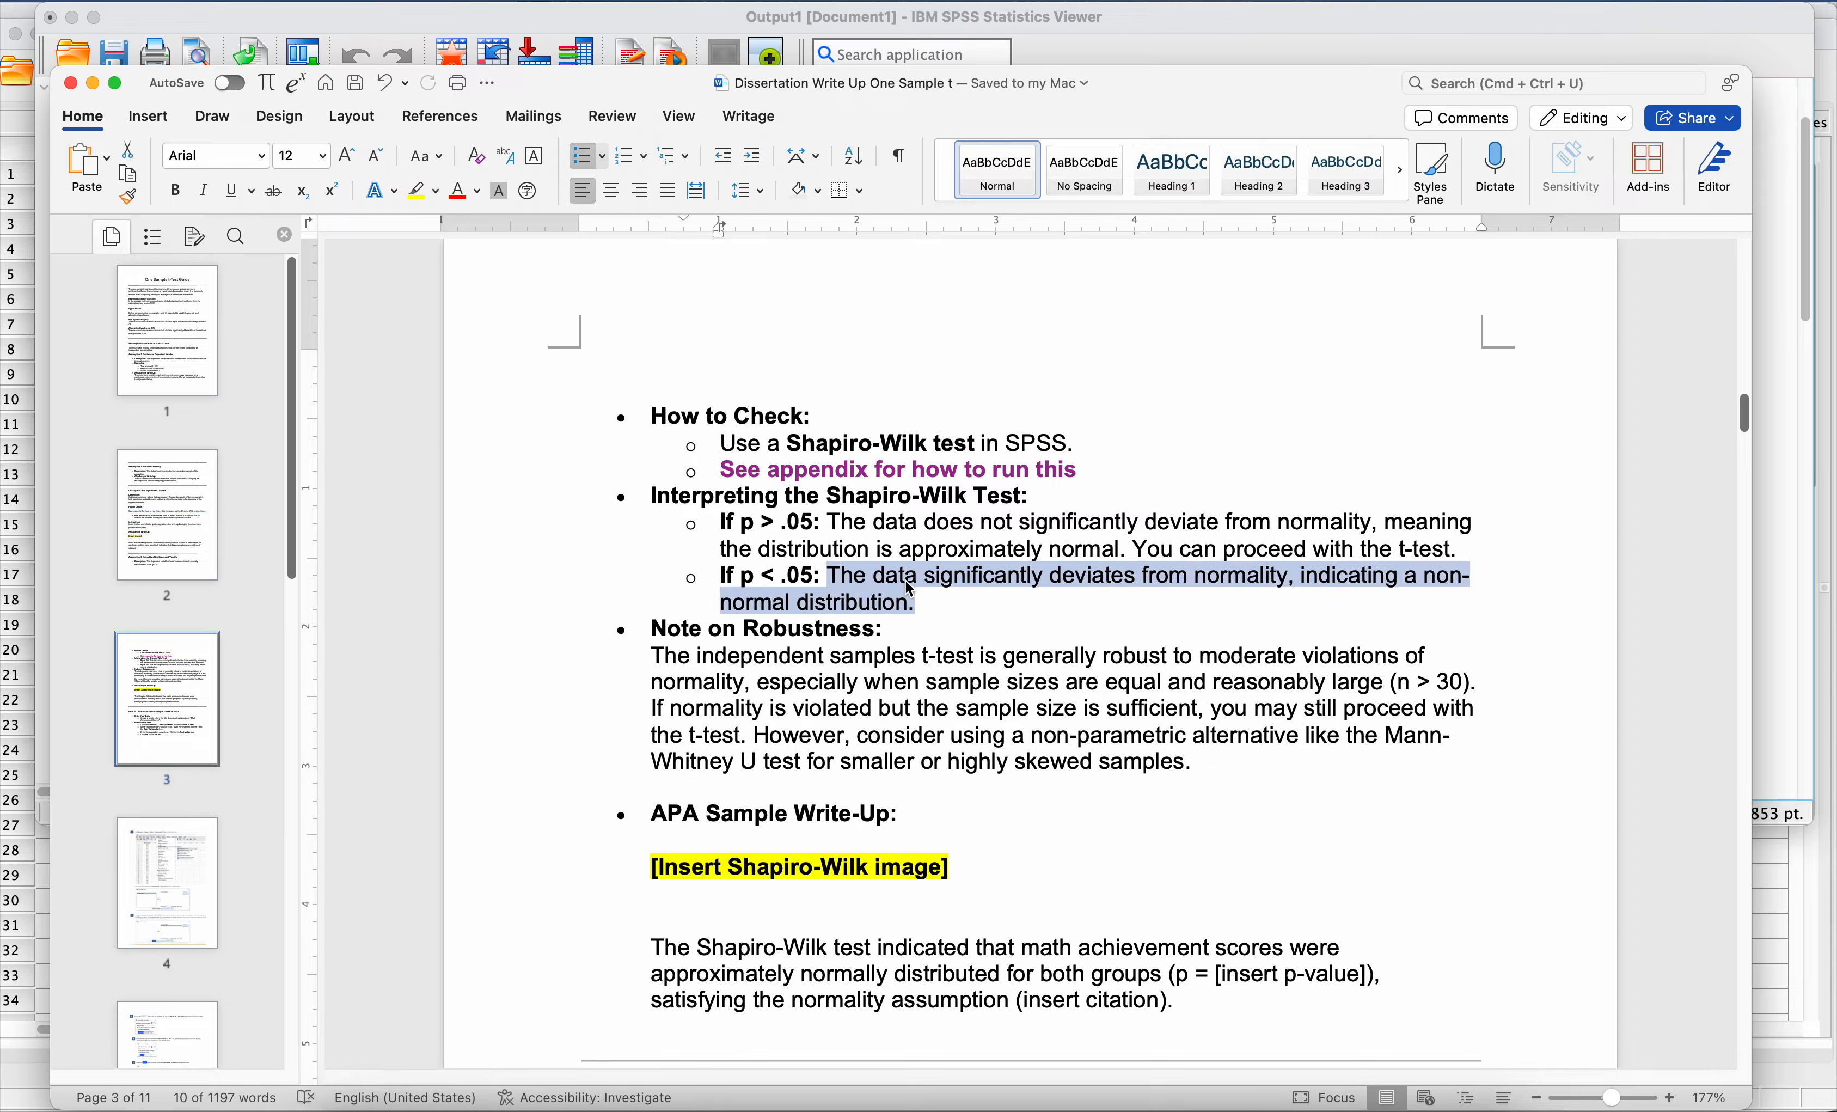
Step: Switch back to the SPSS output and examine the Case Processing Summary, Descriptives and Tests of Normality tables
{"action": "left_click", "coordinate": [1401, 1094]}
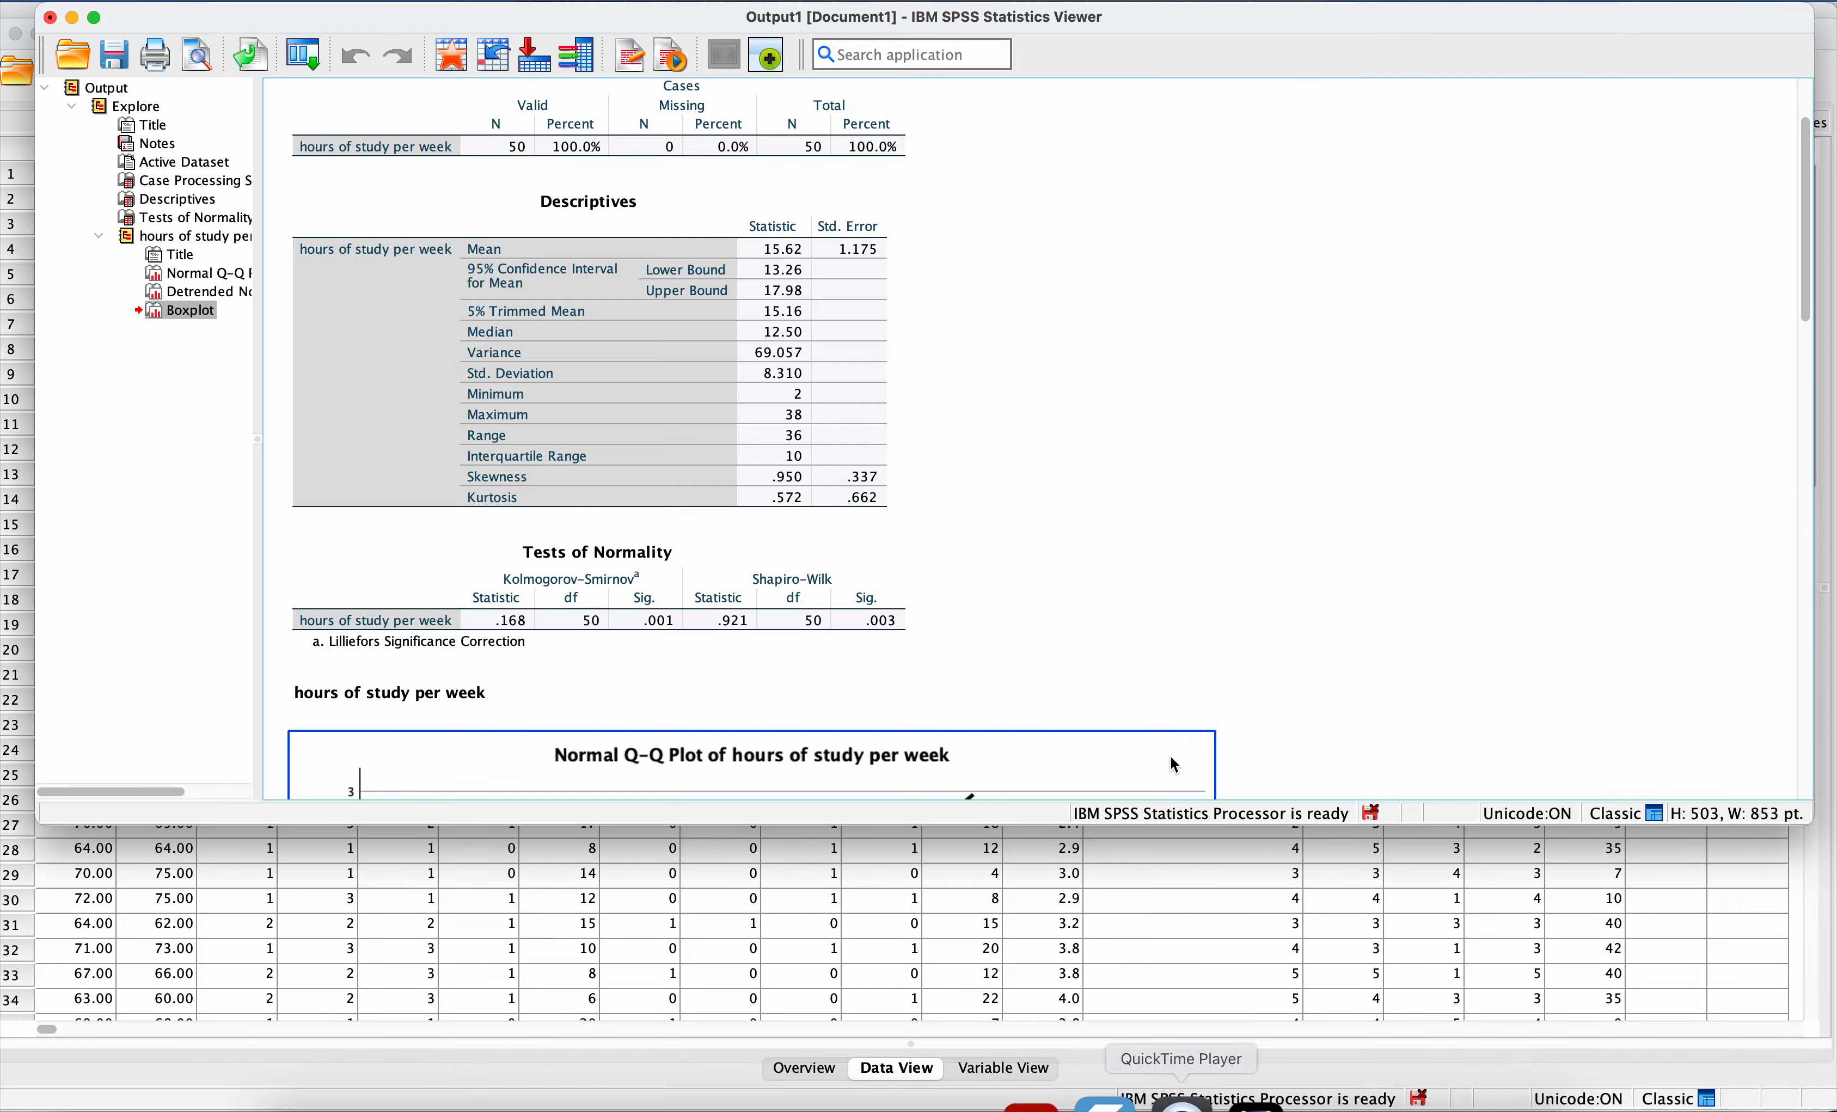
{"action": "scroll", "coordinate": [1038, 604], "scroll_direction": "up", "scroll_amount": 3}
{"action": "left_click", "coordinate": [772, 445]}
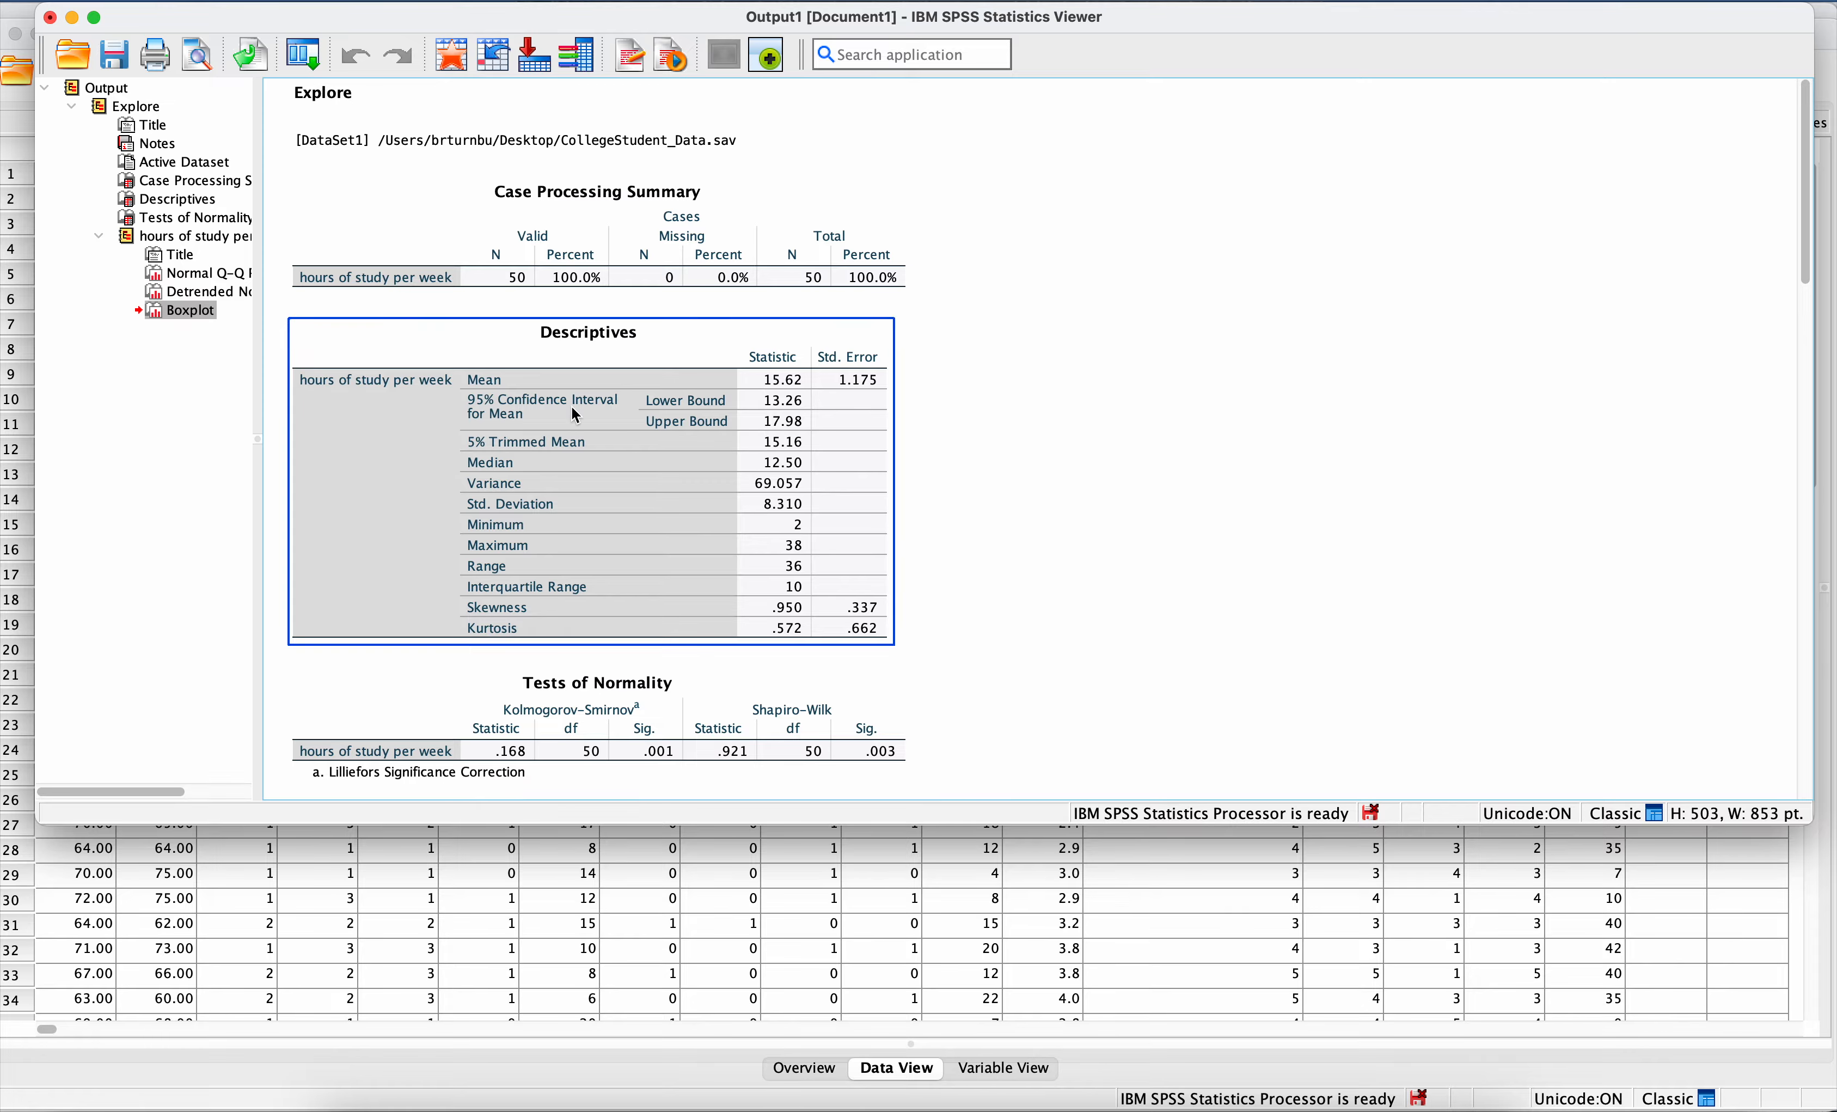
{"action": "scroll", "coordinate": [560, 516], "scroll_direction": "down", "scroll_amount": 4}
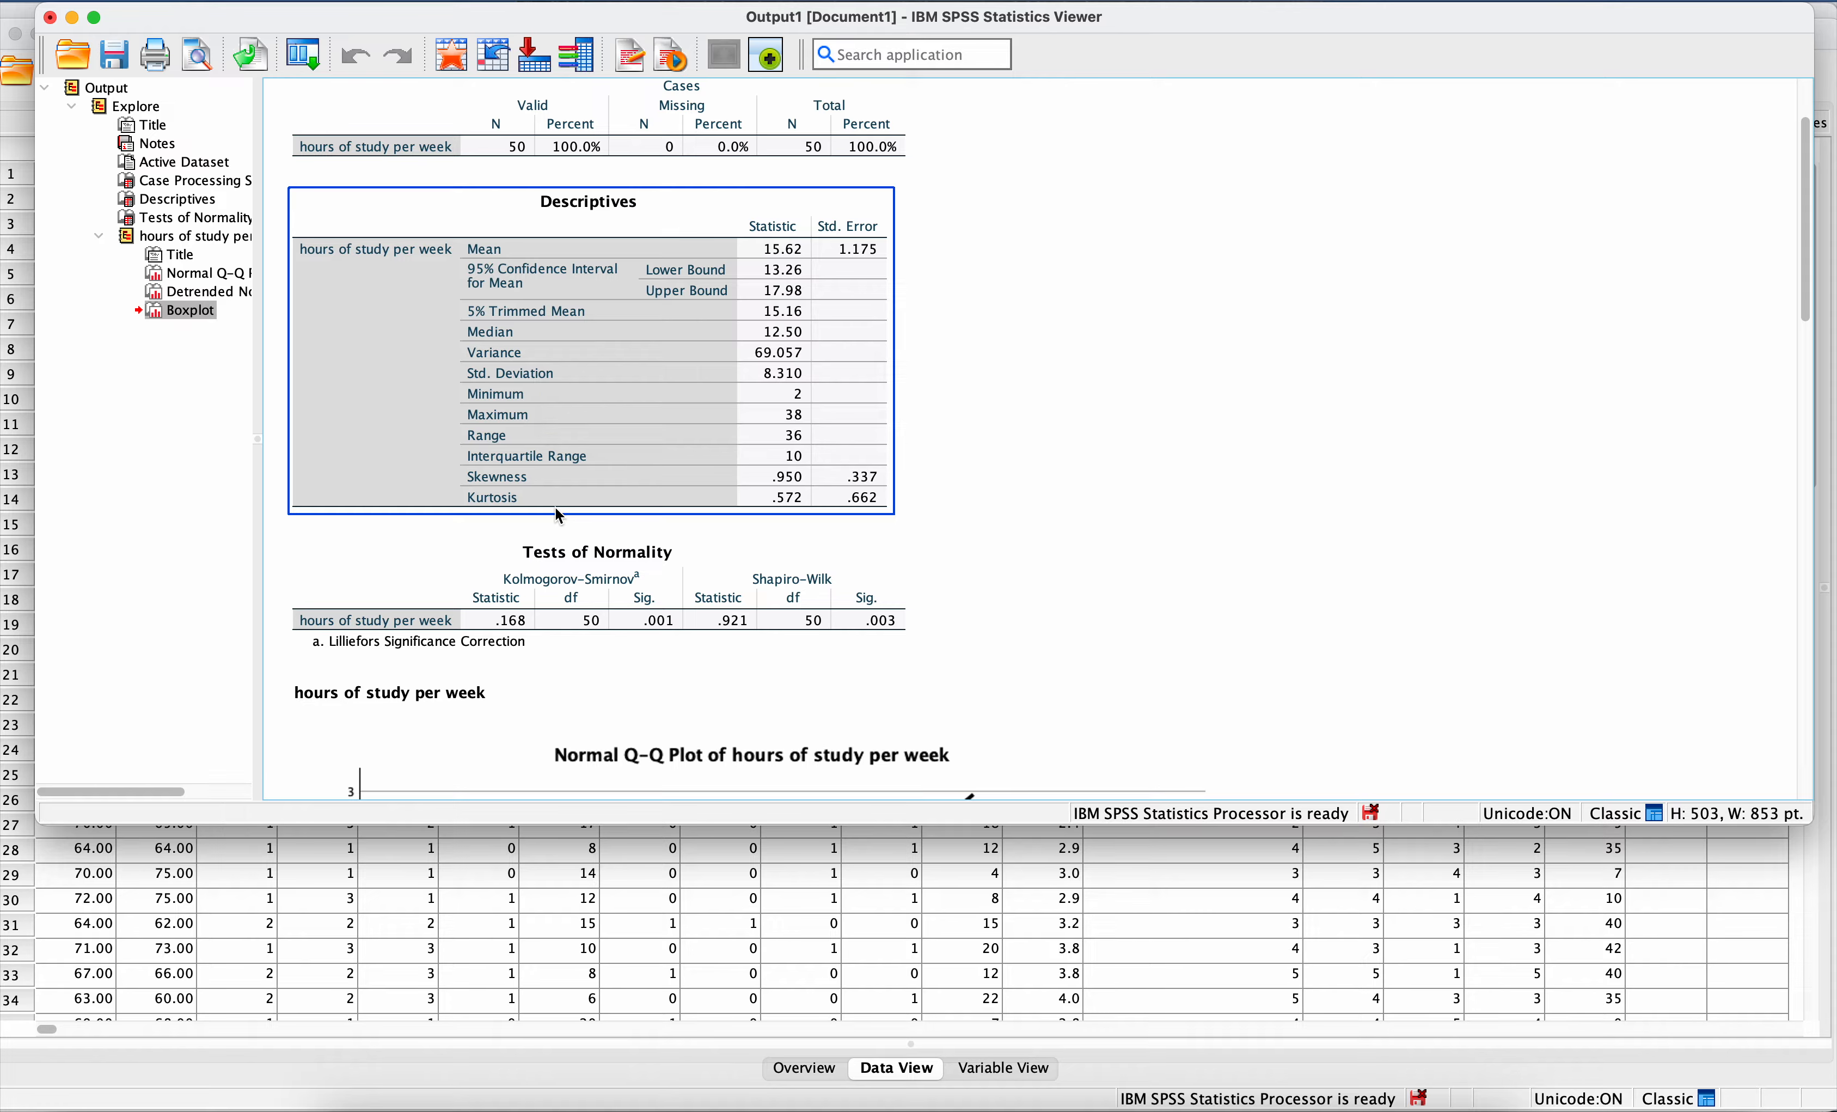
Step: Return to the Word guide and review the Shapiro-Wilk APA sample write-up, marking the word "were" in its normality sentence
{"action": "left_click", "coordinate": [567, 1085]}
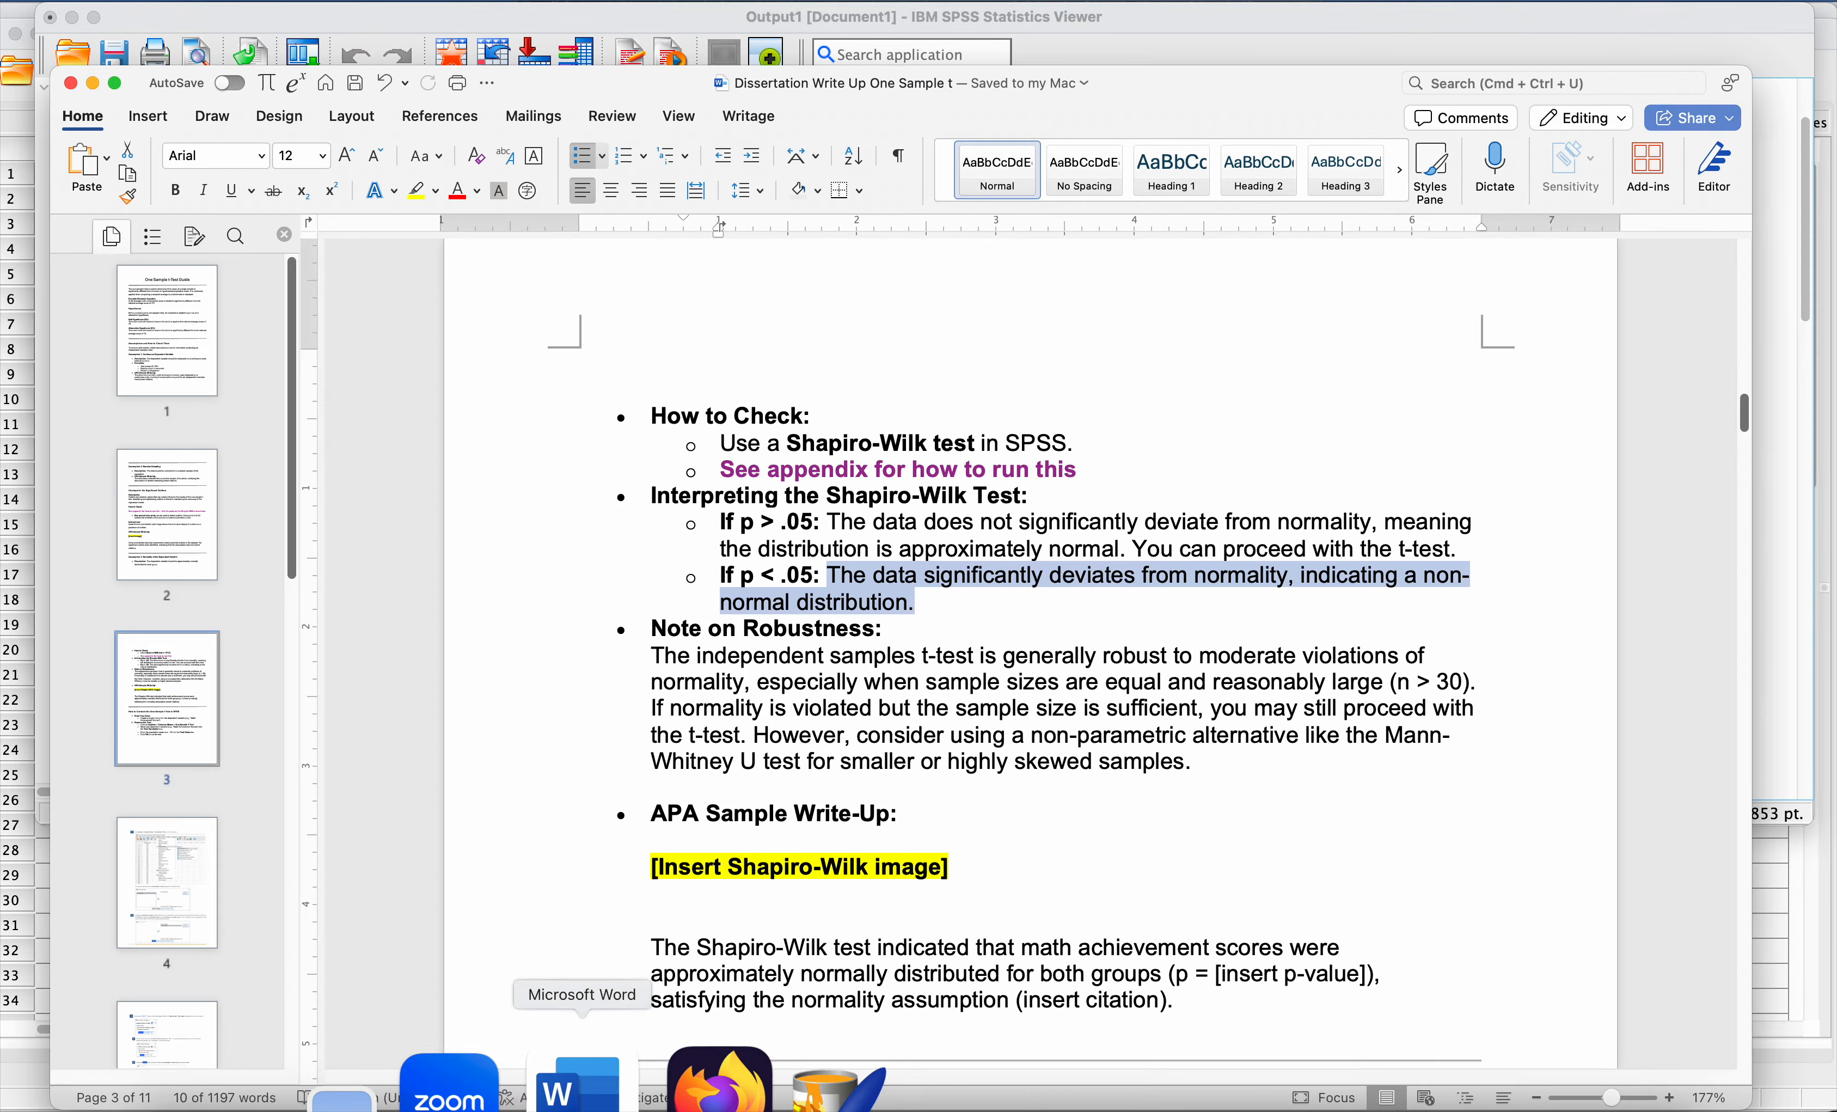
{"action": "scroll", "coordinate": [830, 744], "scroll_direction": "down", "scroll_amount": 5}
{"action": "left_click_drag", "start_coordinate": [959, 674], "coordinate": [843, 631]}
{"action": "scroll", "coordinate": [646, 659], "scroll_direction": "down", "scroll_amount": 3}
{"action": "left_click", "coordinate": [843, 631]}
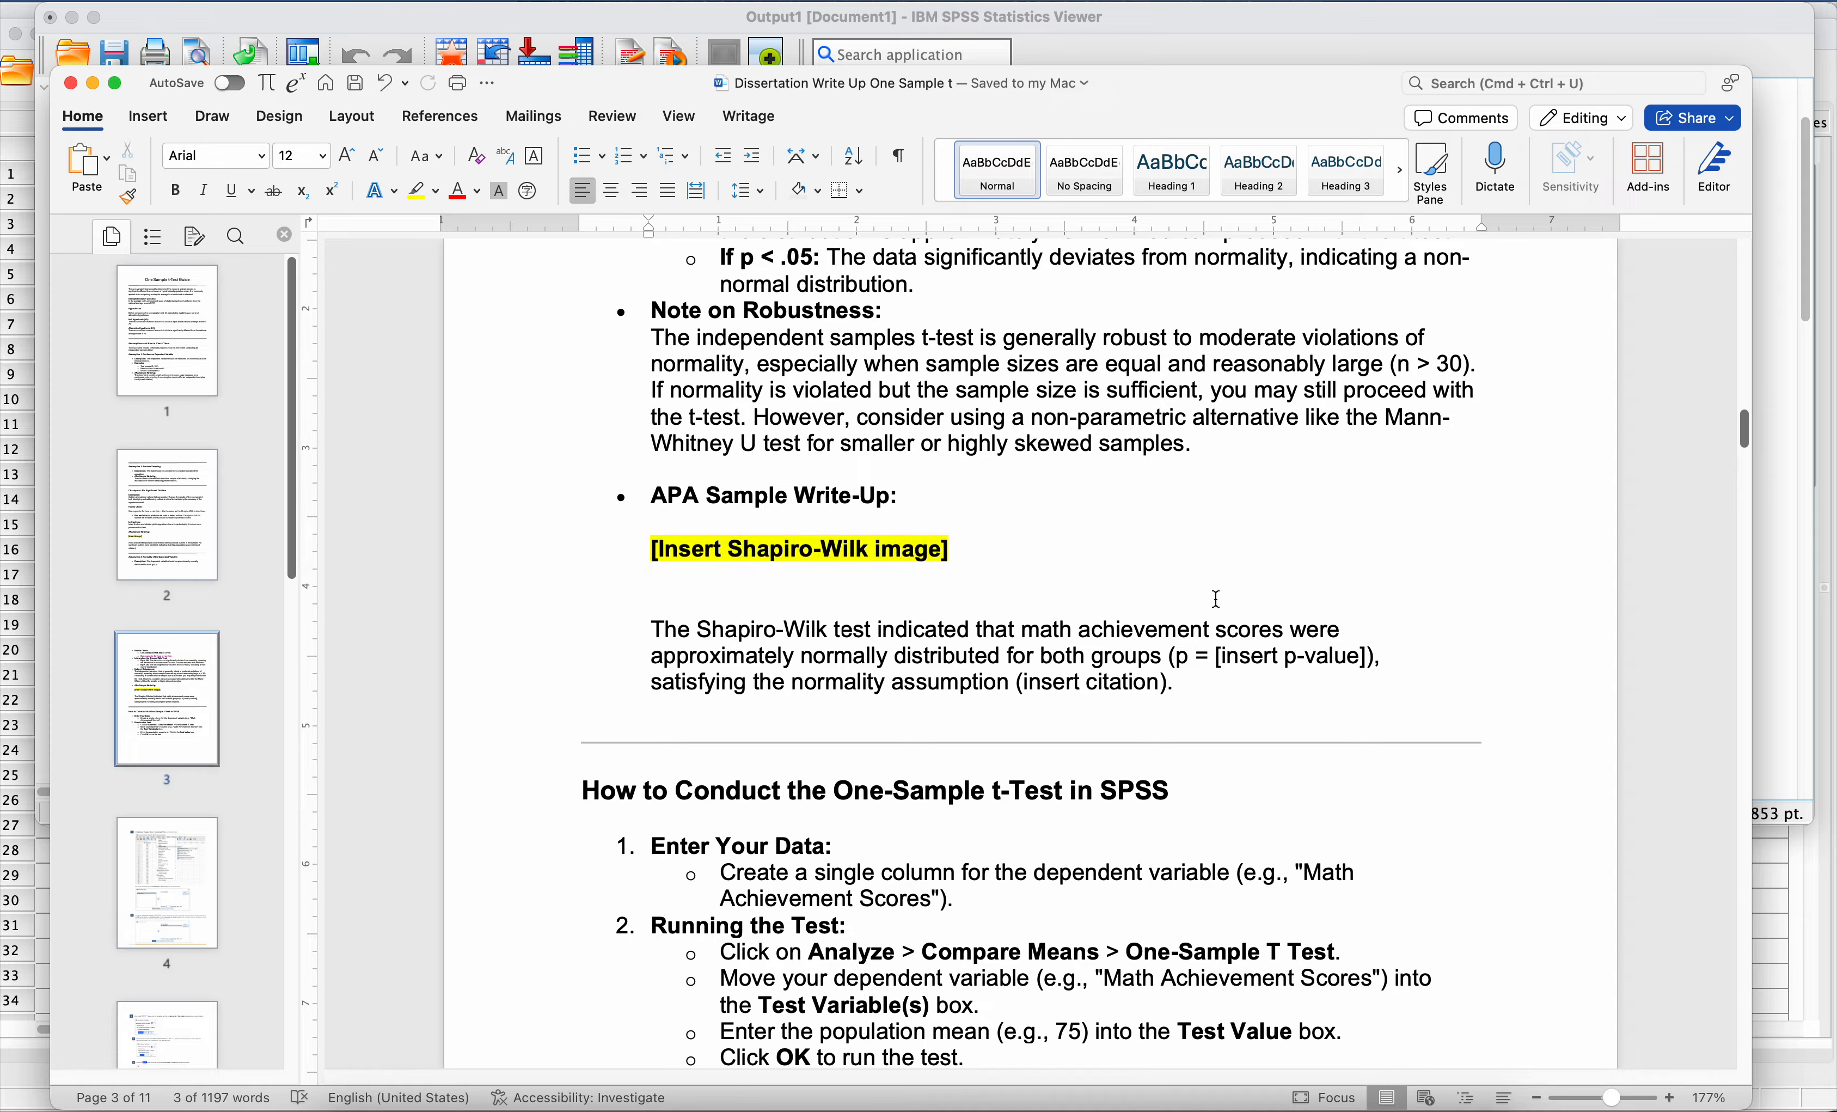
{"action": "left_click_drag", "start_coordinate": [1298, 622], "coordinate": [1347, 622]}
{"action": "left_click", "coordinate": [1293, 635]}
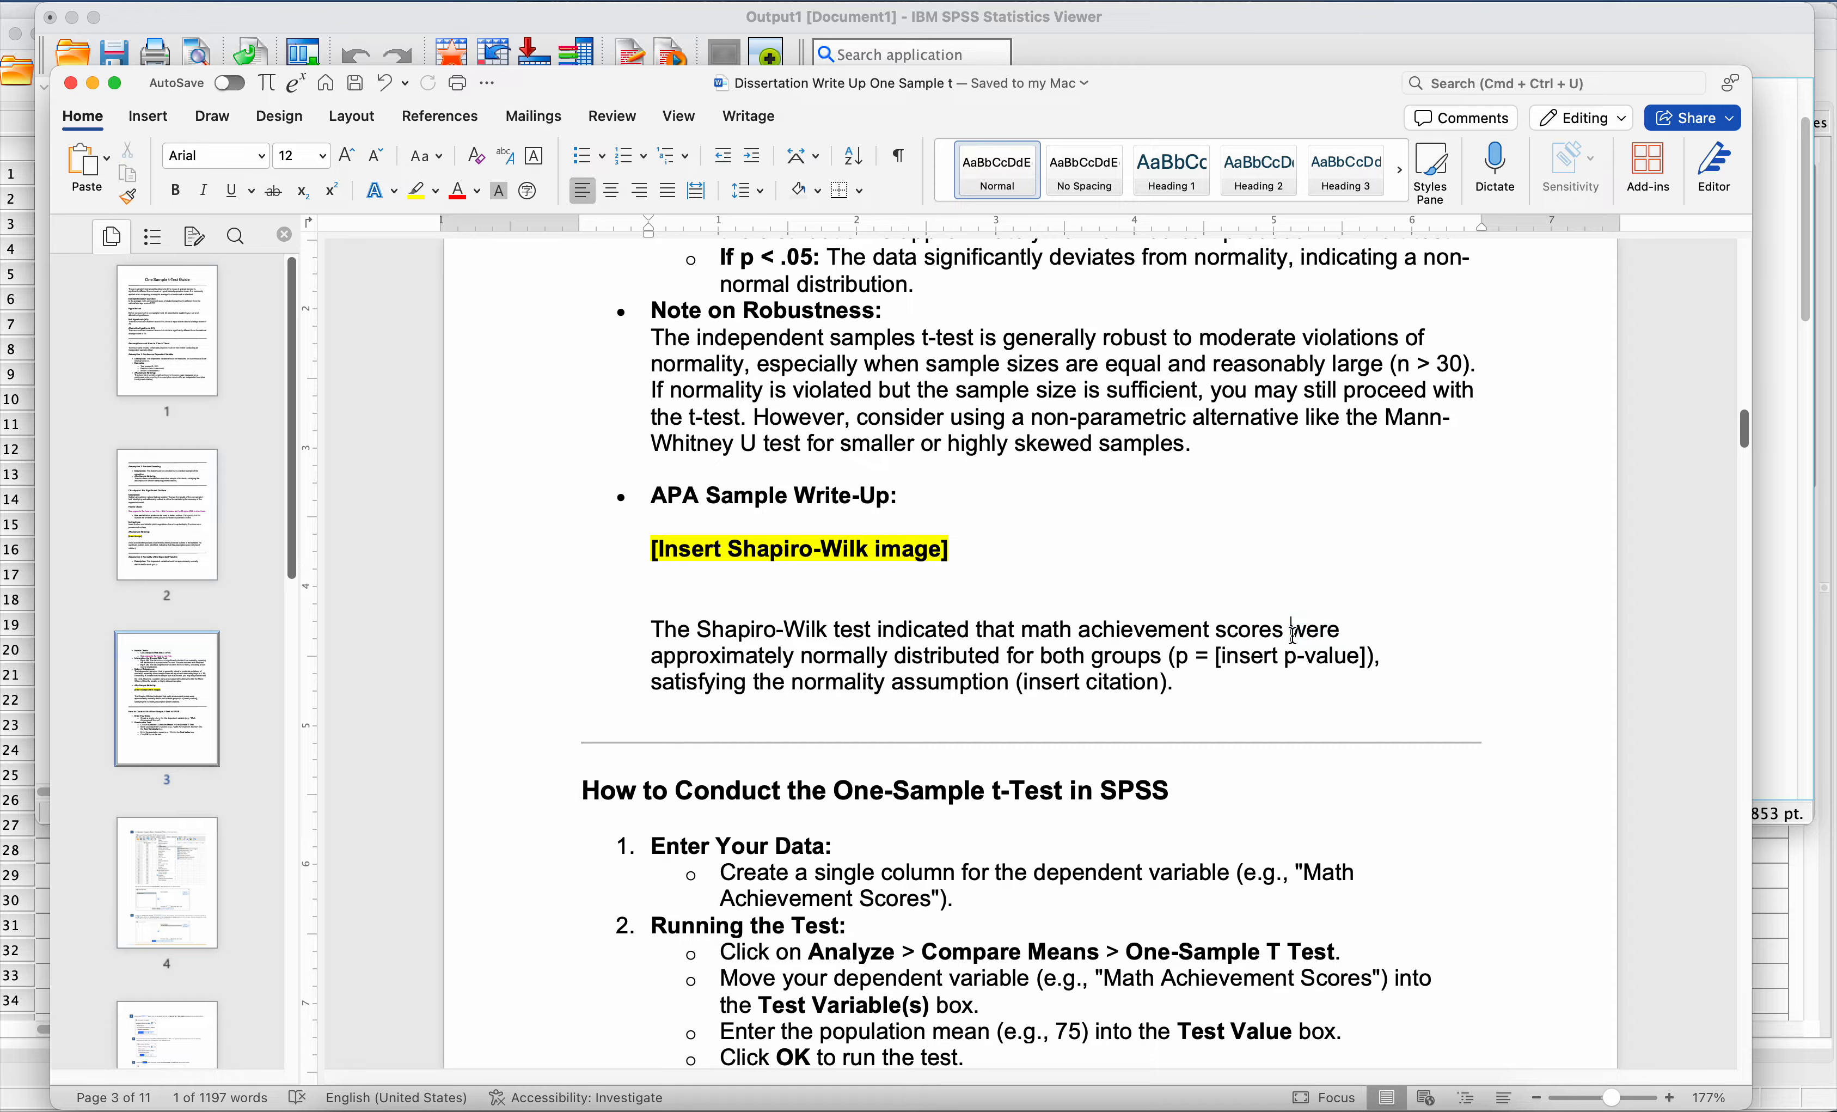
Step: Replace "were" with "[were/were not]" in the Shapiro-Wilk APA sample write-up sentence
{"action": "left_click_drag", "start_coordinate": [1294, 634], "coordinate": [1382, 624]}
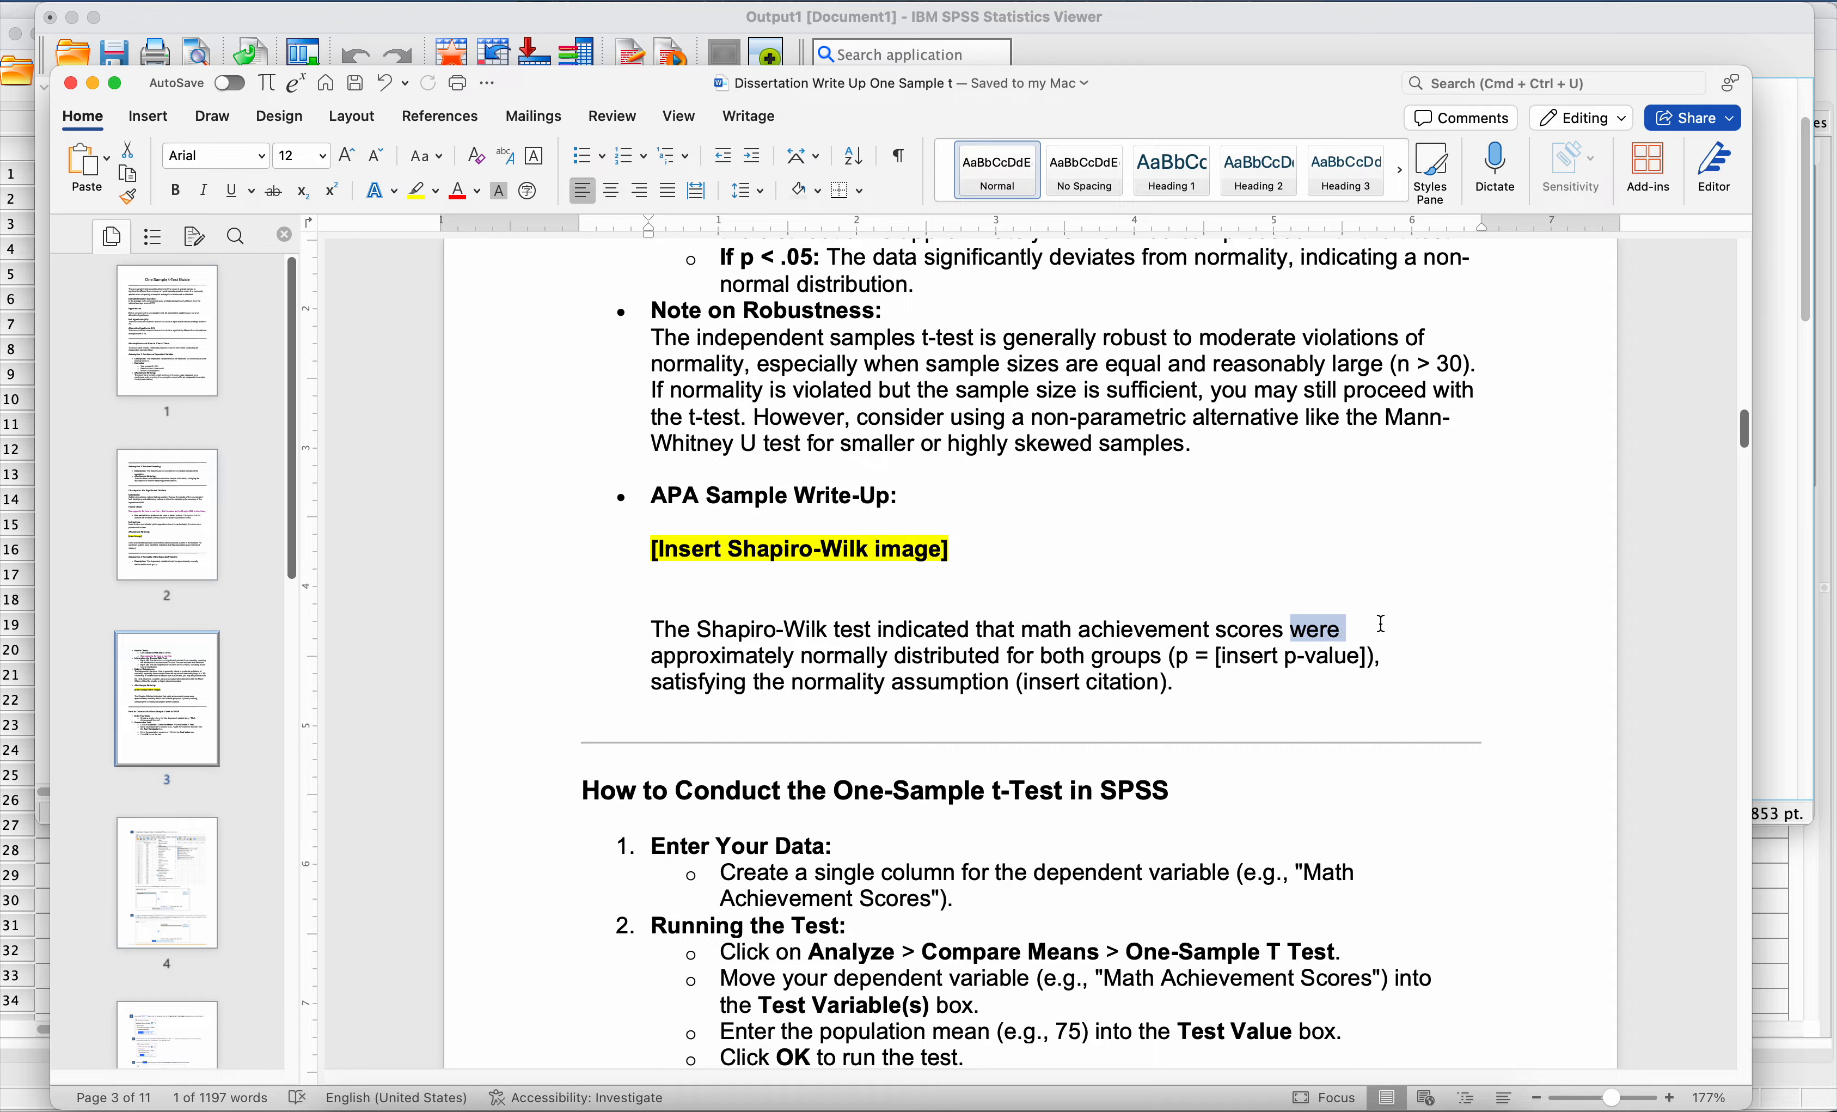
{"action": "left_click", "coordinate": [1293, 629]}
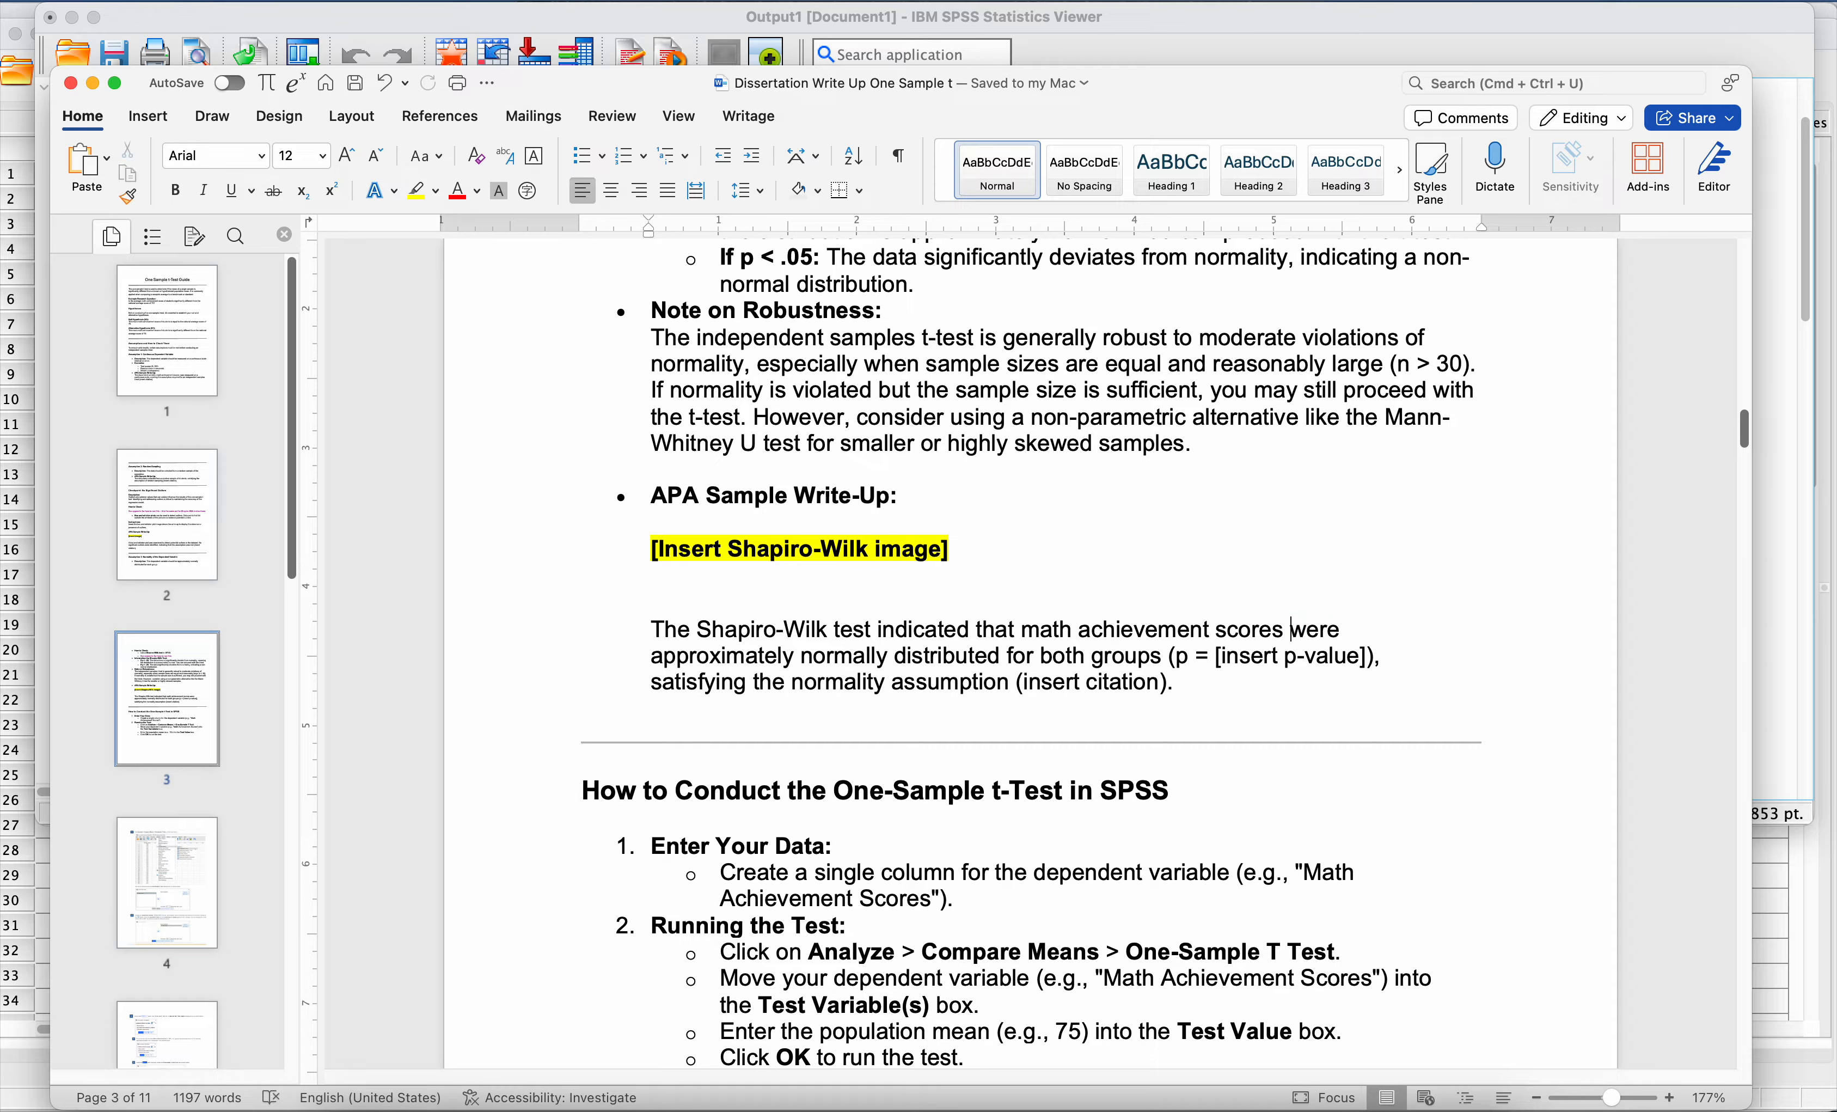
{"action": "type", "text": "["}
{"action": "left_click", "coordinate": [1390, 628]}
{"action": "type", "text": "]),"}
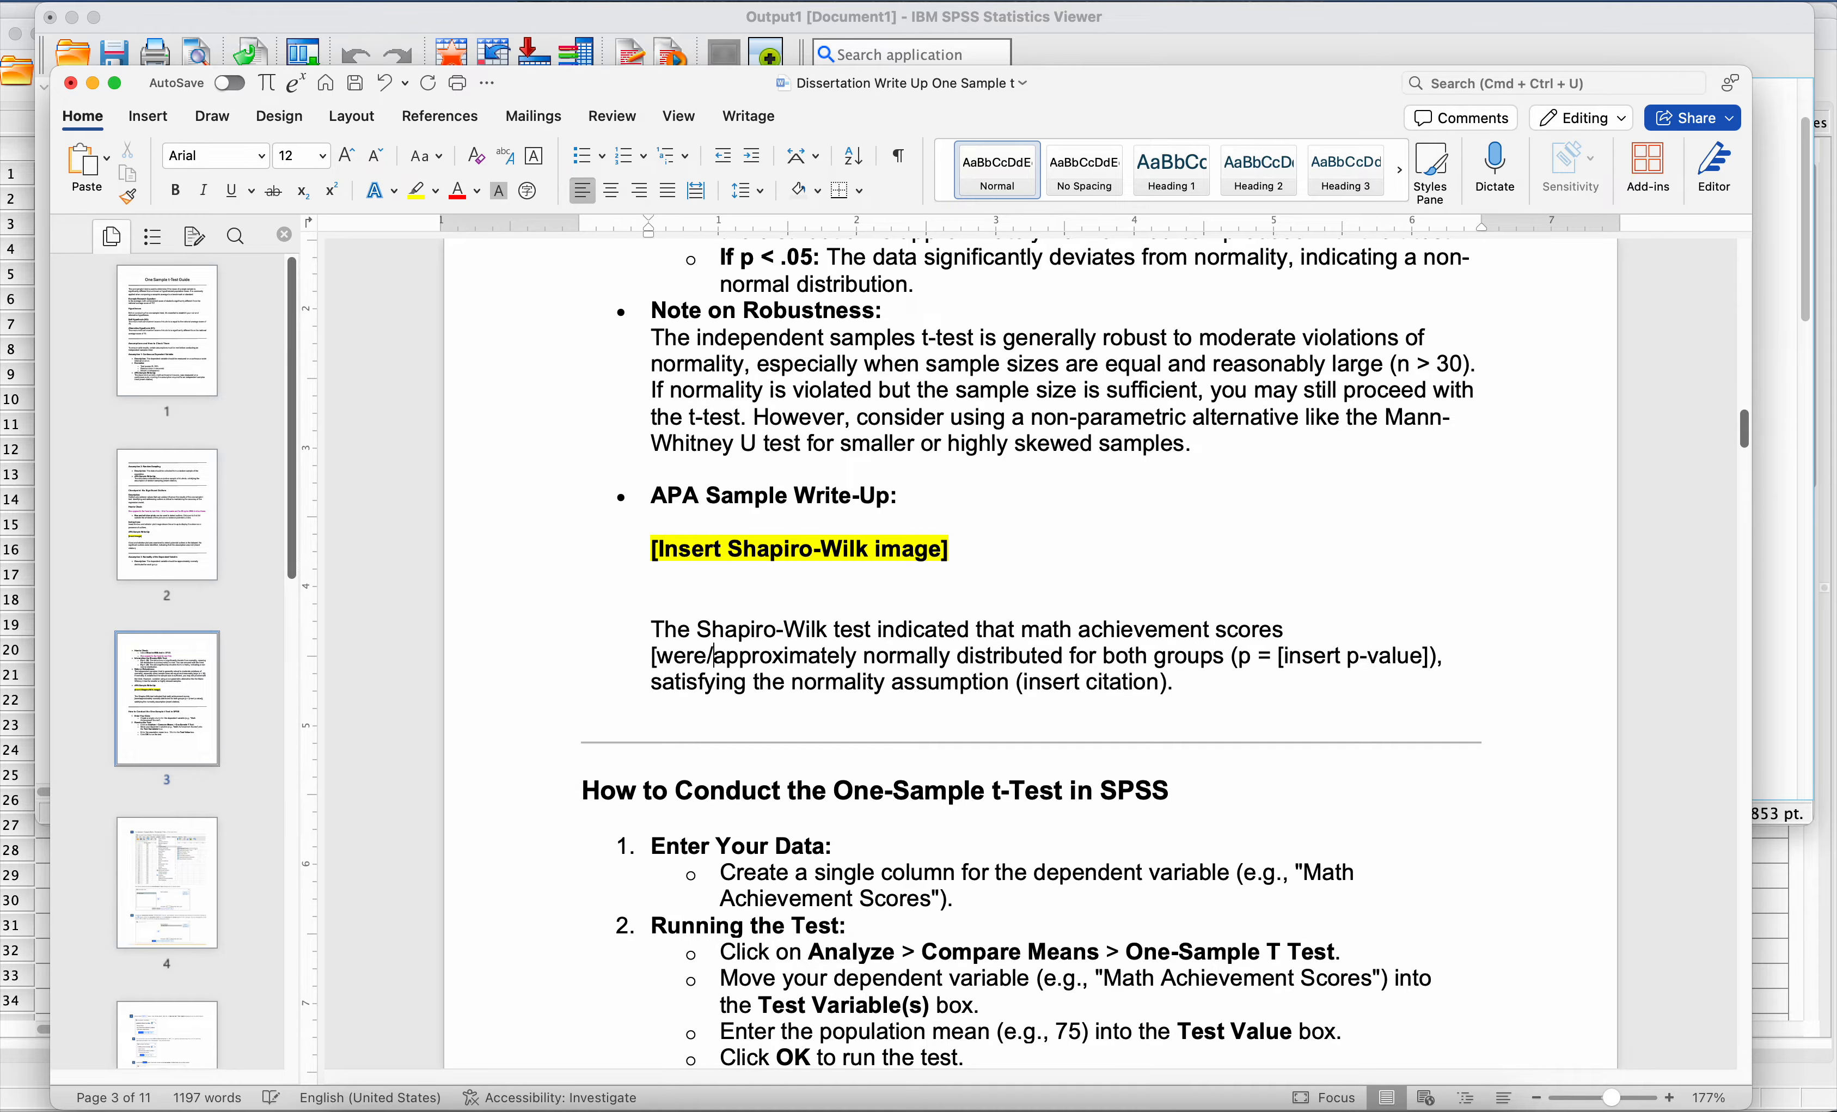
{"action": "type", "text": "were "}
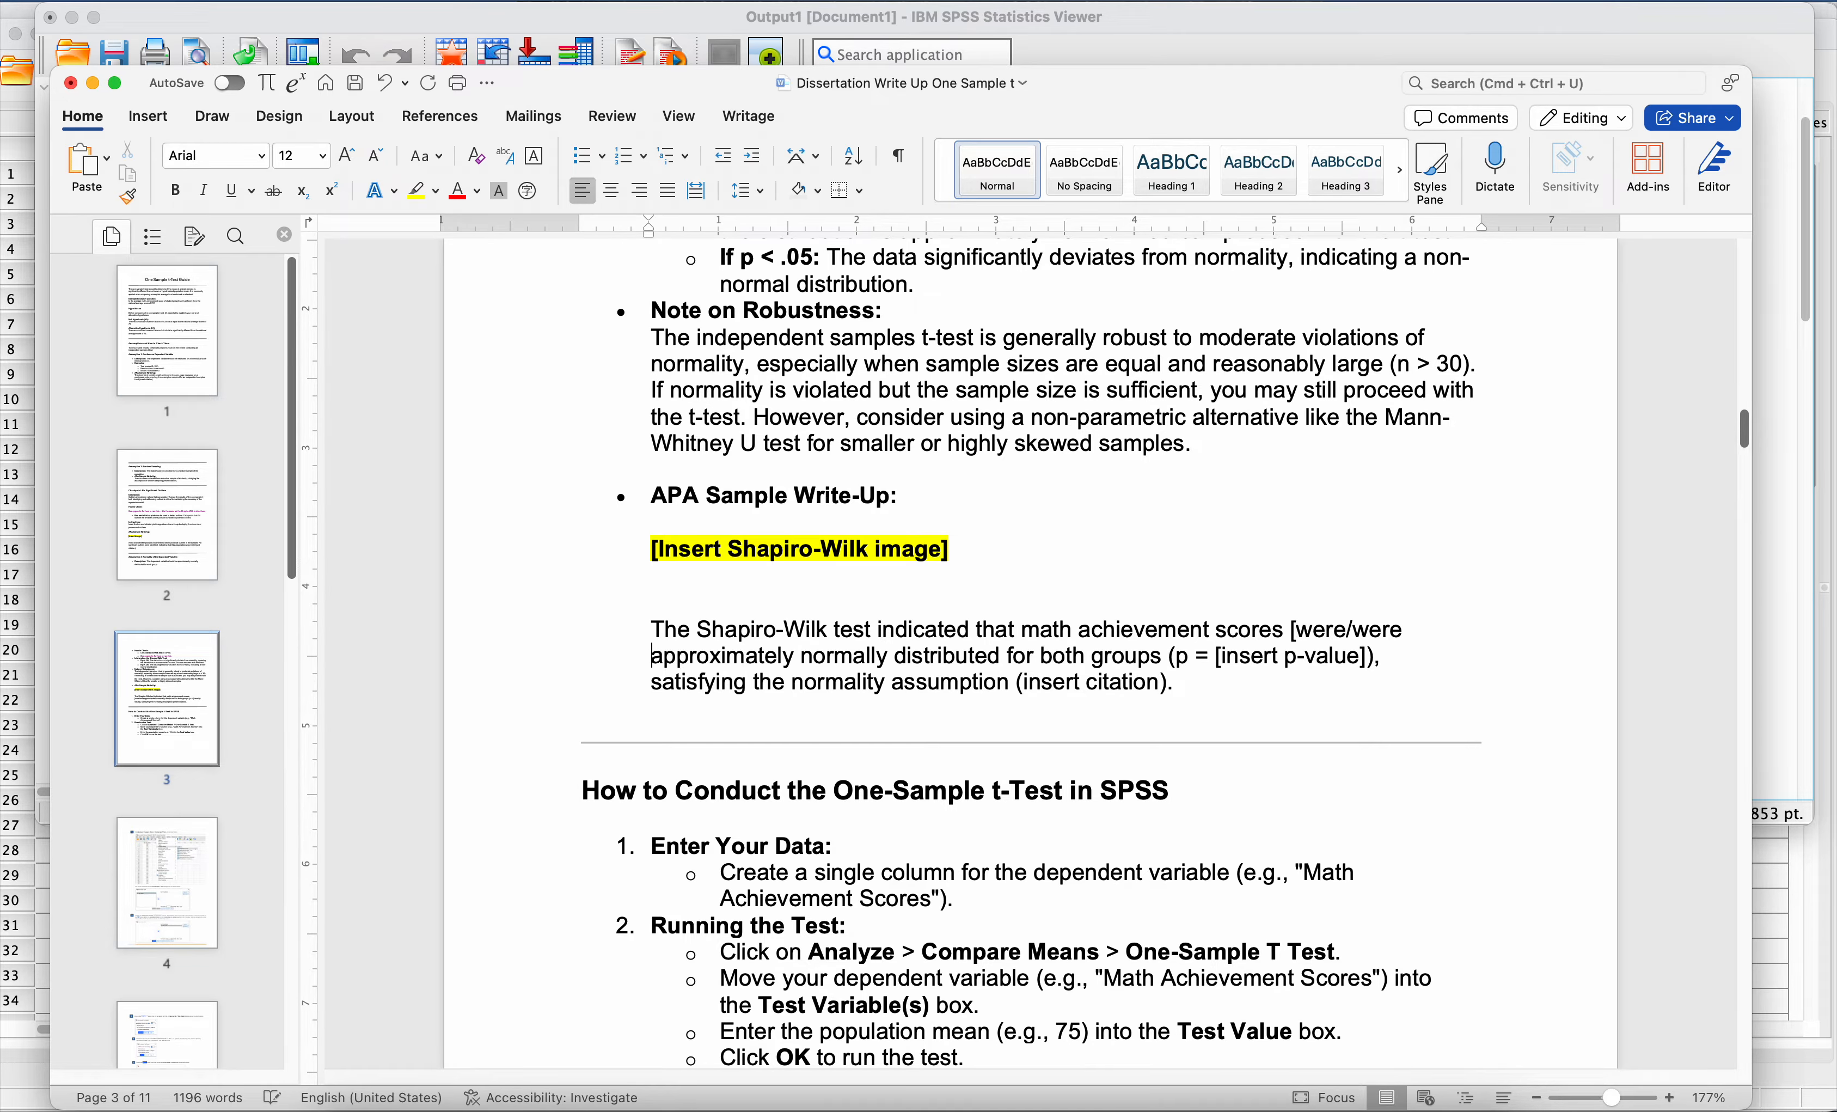
{"action": "type", "text": "not]"}
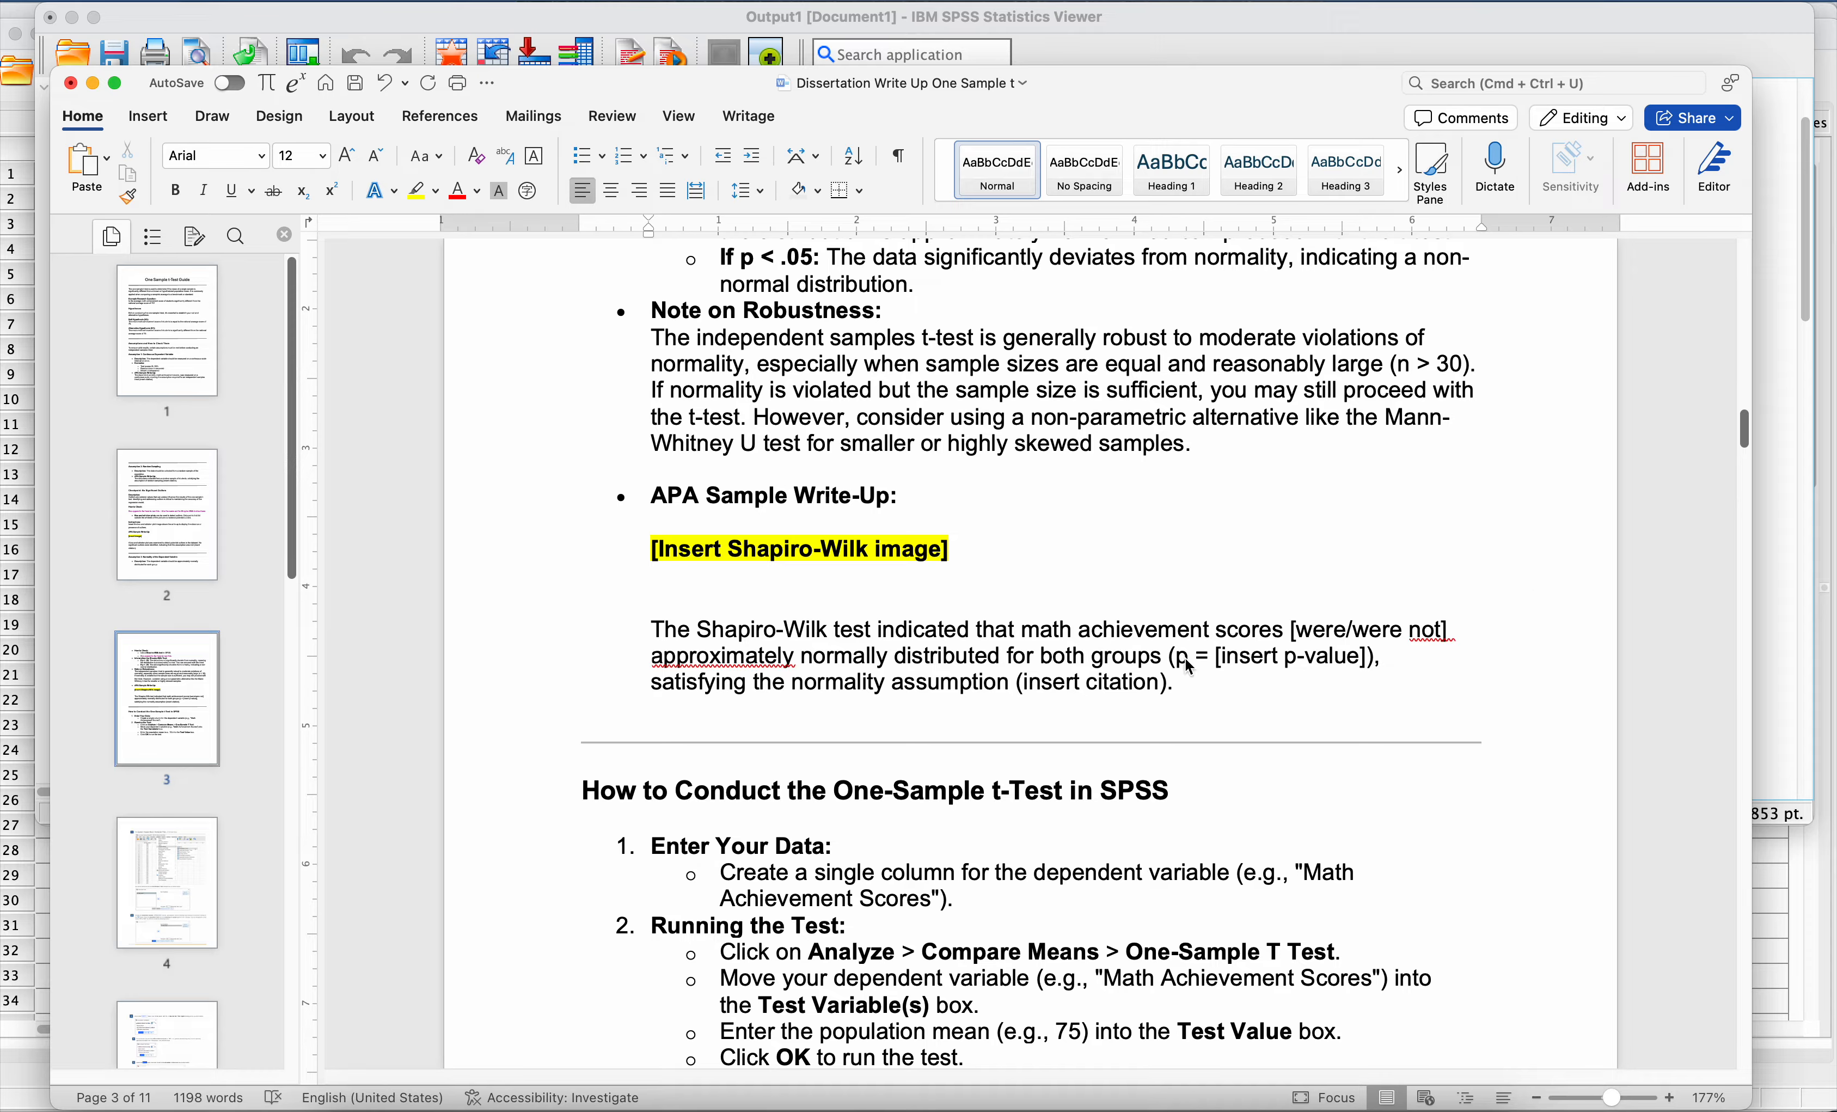
{"action": "left_click", "coordinate": [727, 656]}
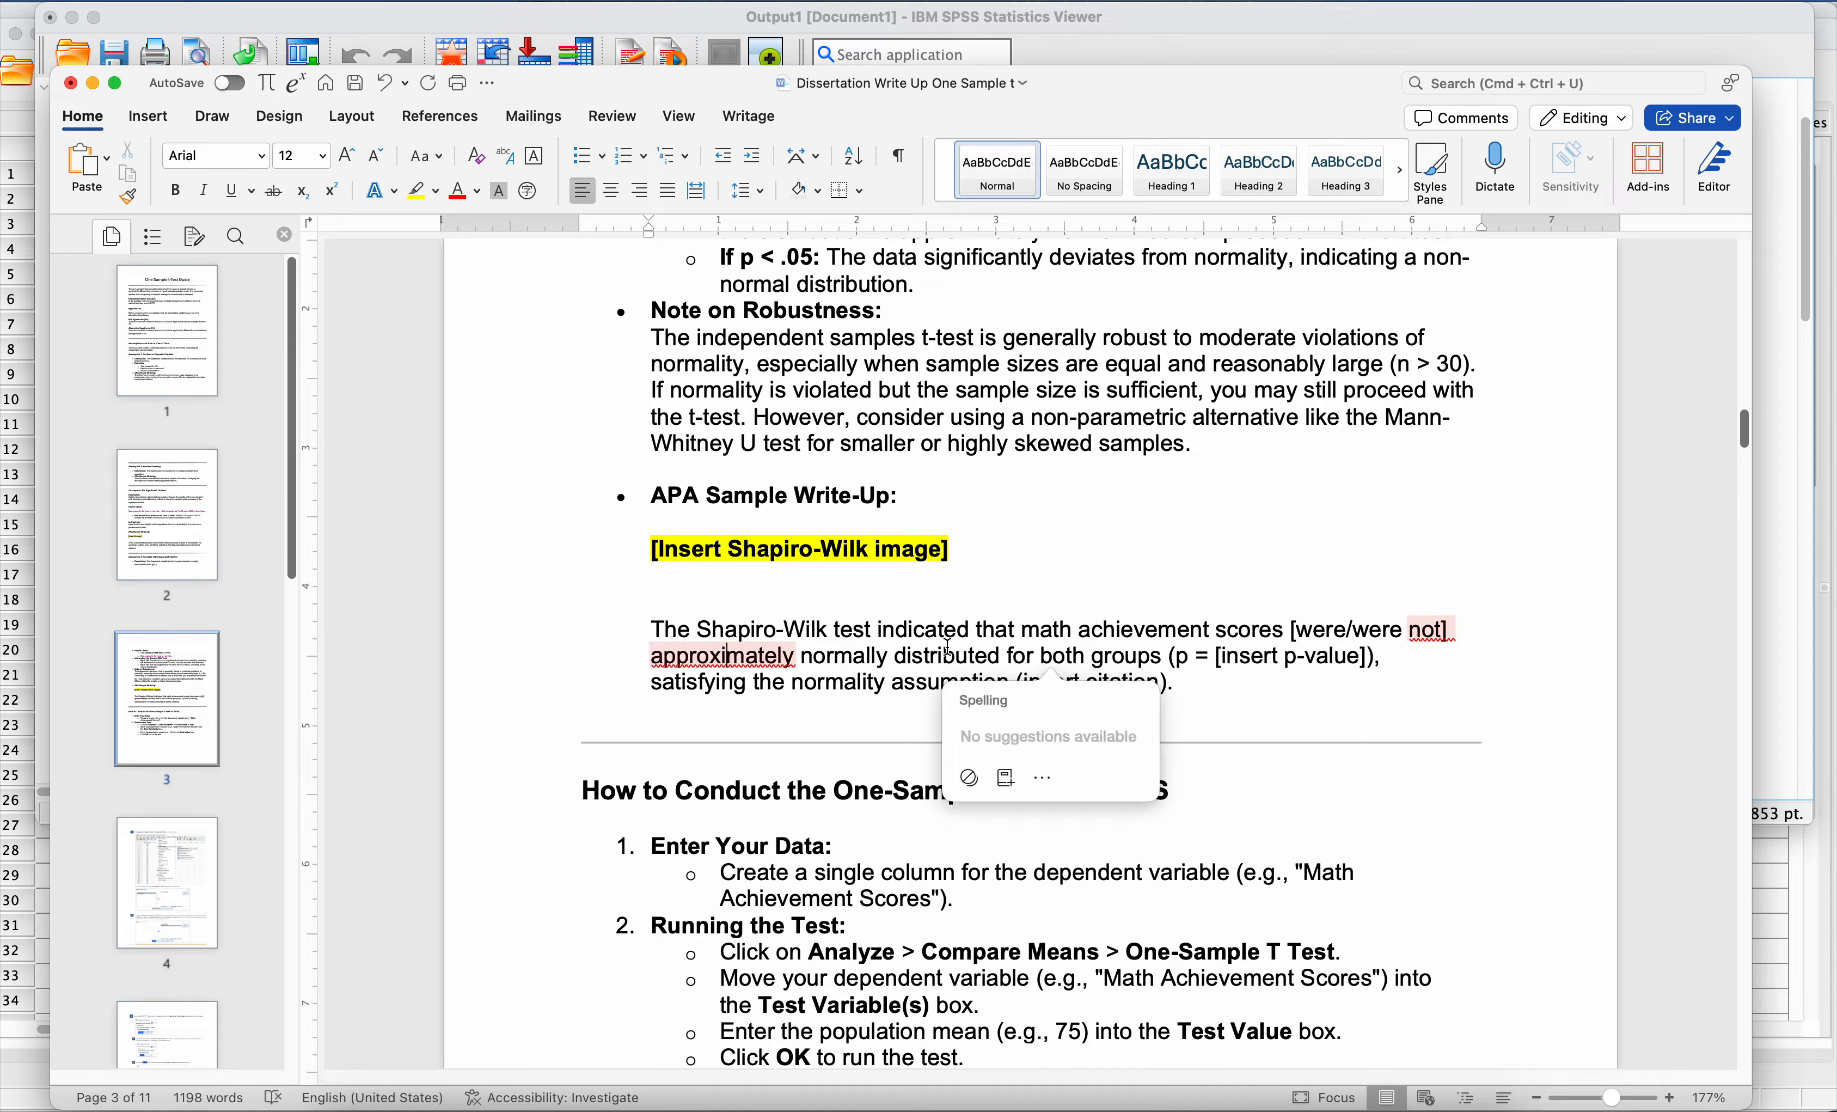
{"action": "right_click", "coordinate": [723, 667]}
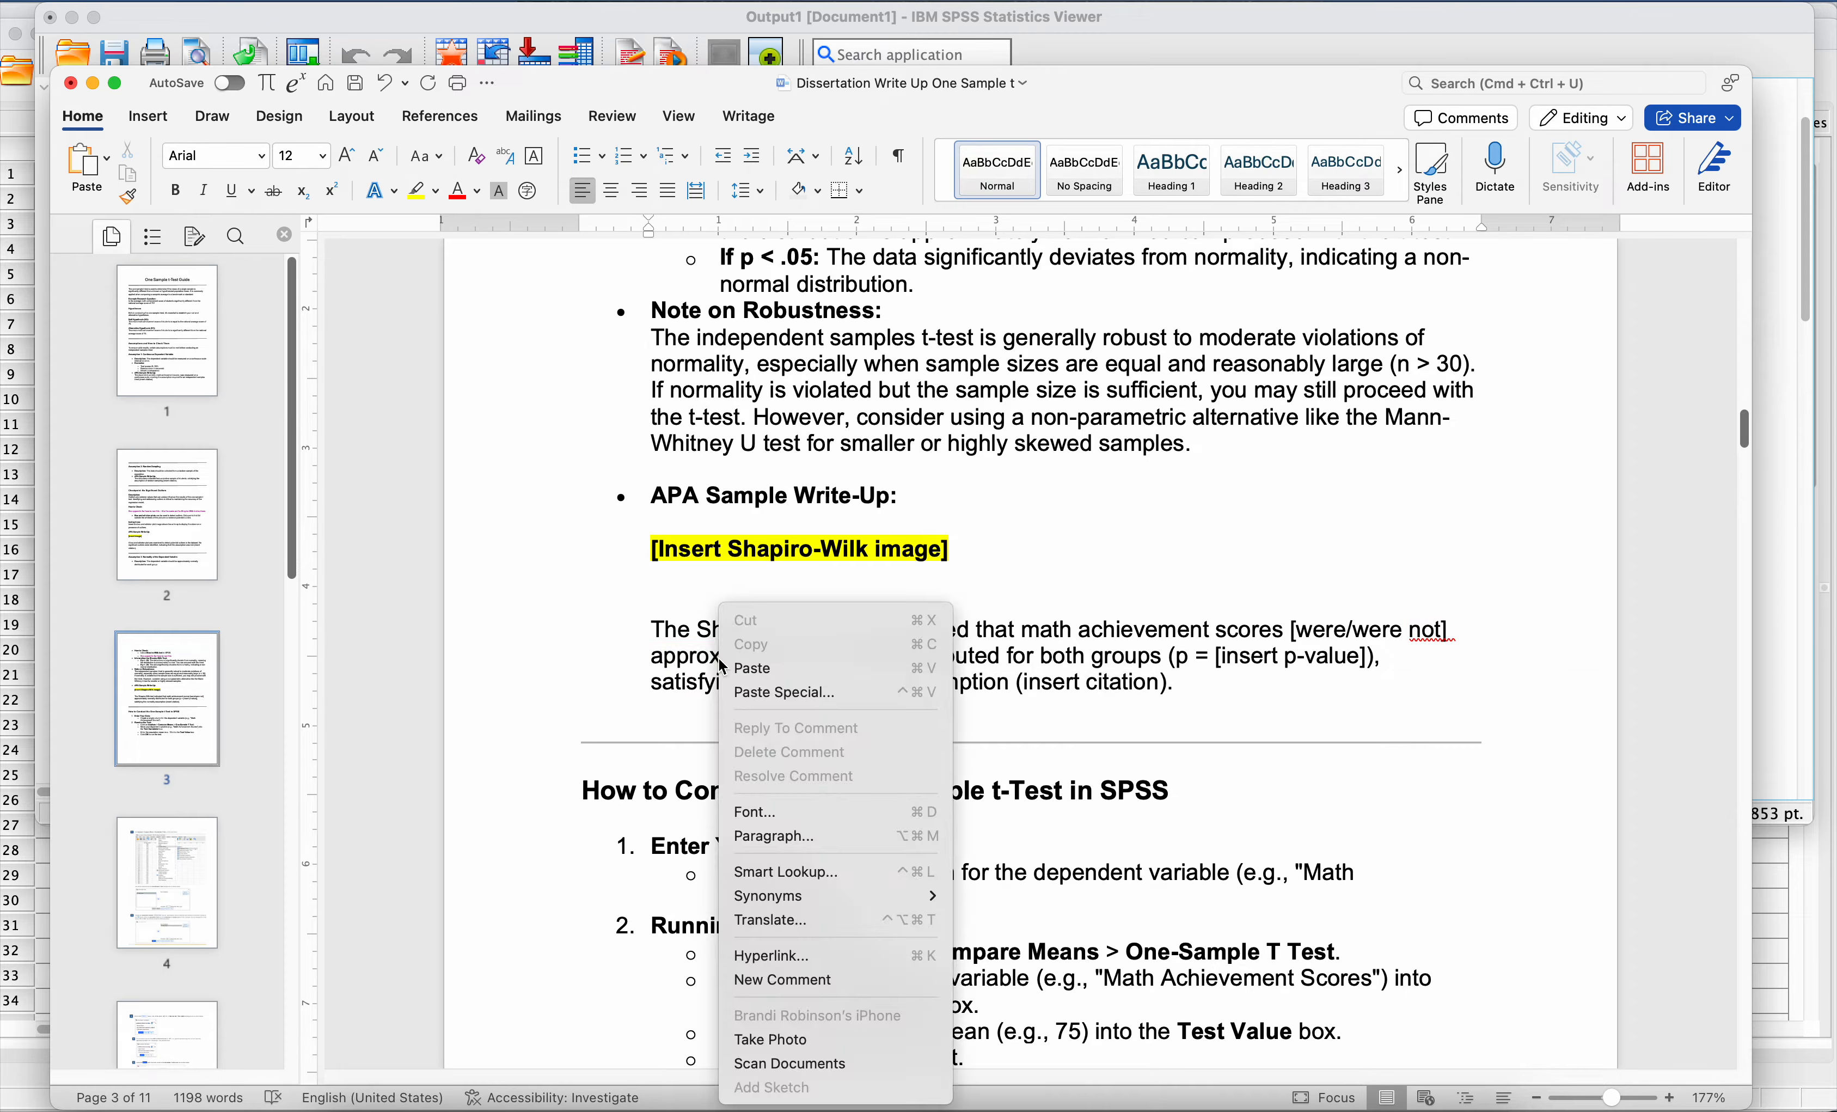
{"action": "left_click", "coordinate": [1029, 739]}
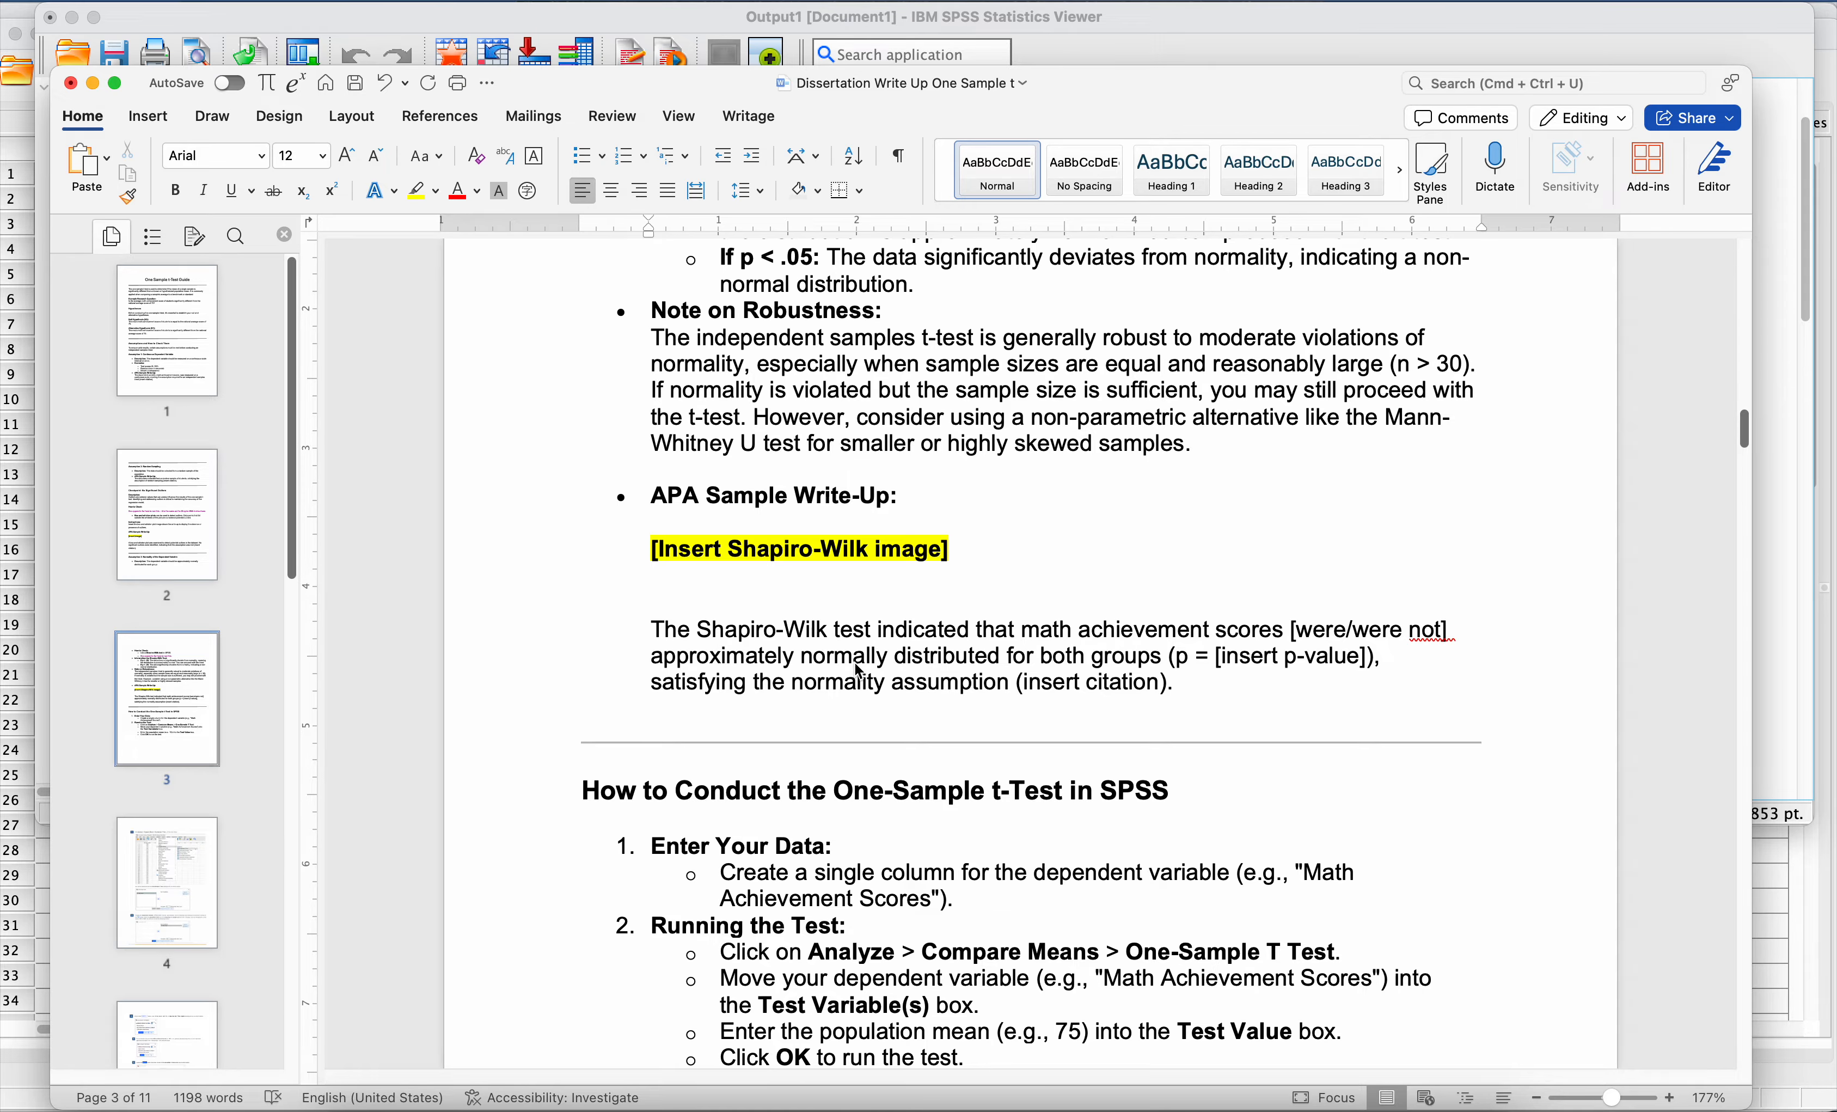
Step: Switch to SPSS and set up a One-Sample T Test with hours of study per week as the test variable
{"action": "scroll", "coordinate": [858, 666], "scroll_direction": "down", "scroll_amount": 2}
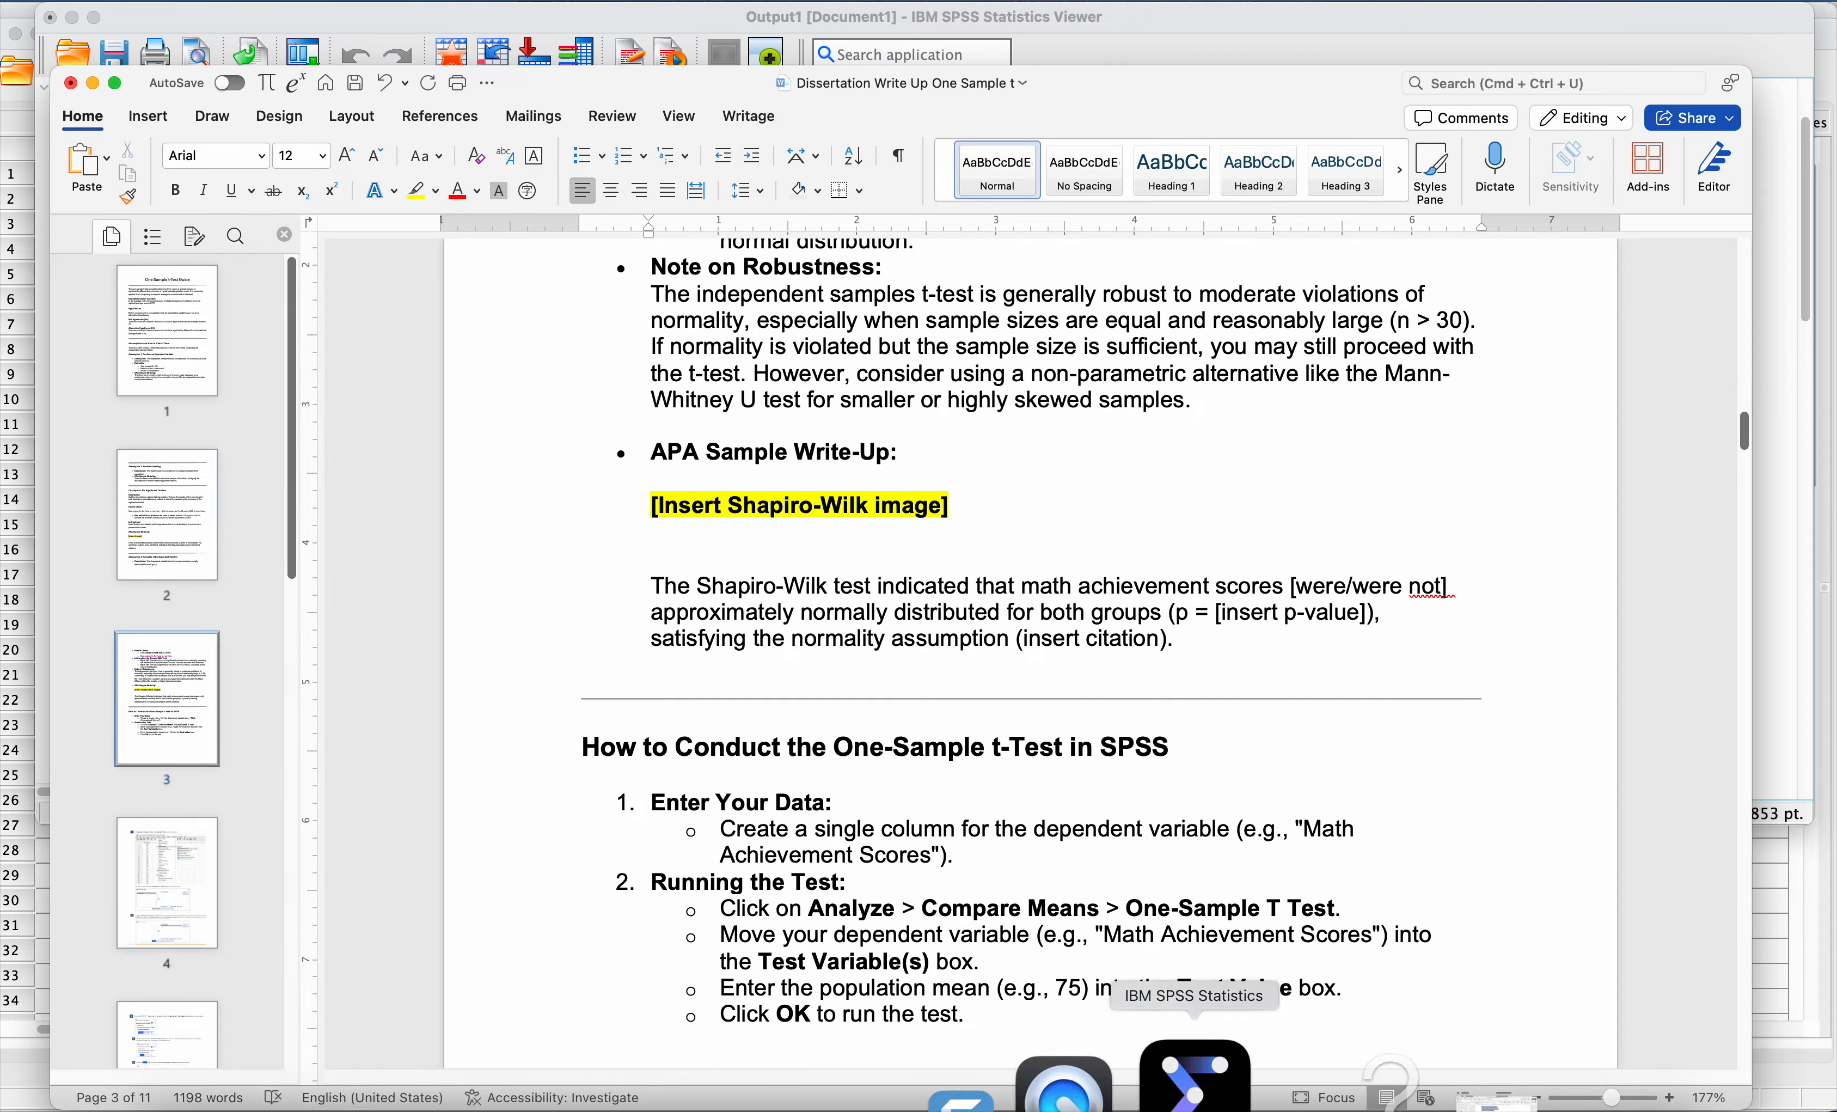
{"action": "left_click", "coordinate": [1169, 1083]}
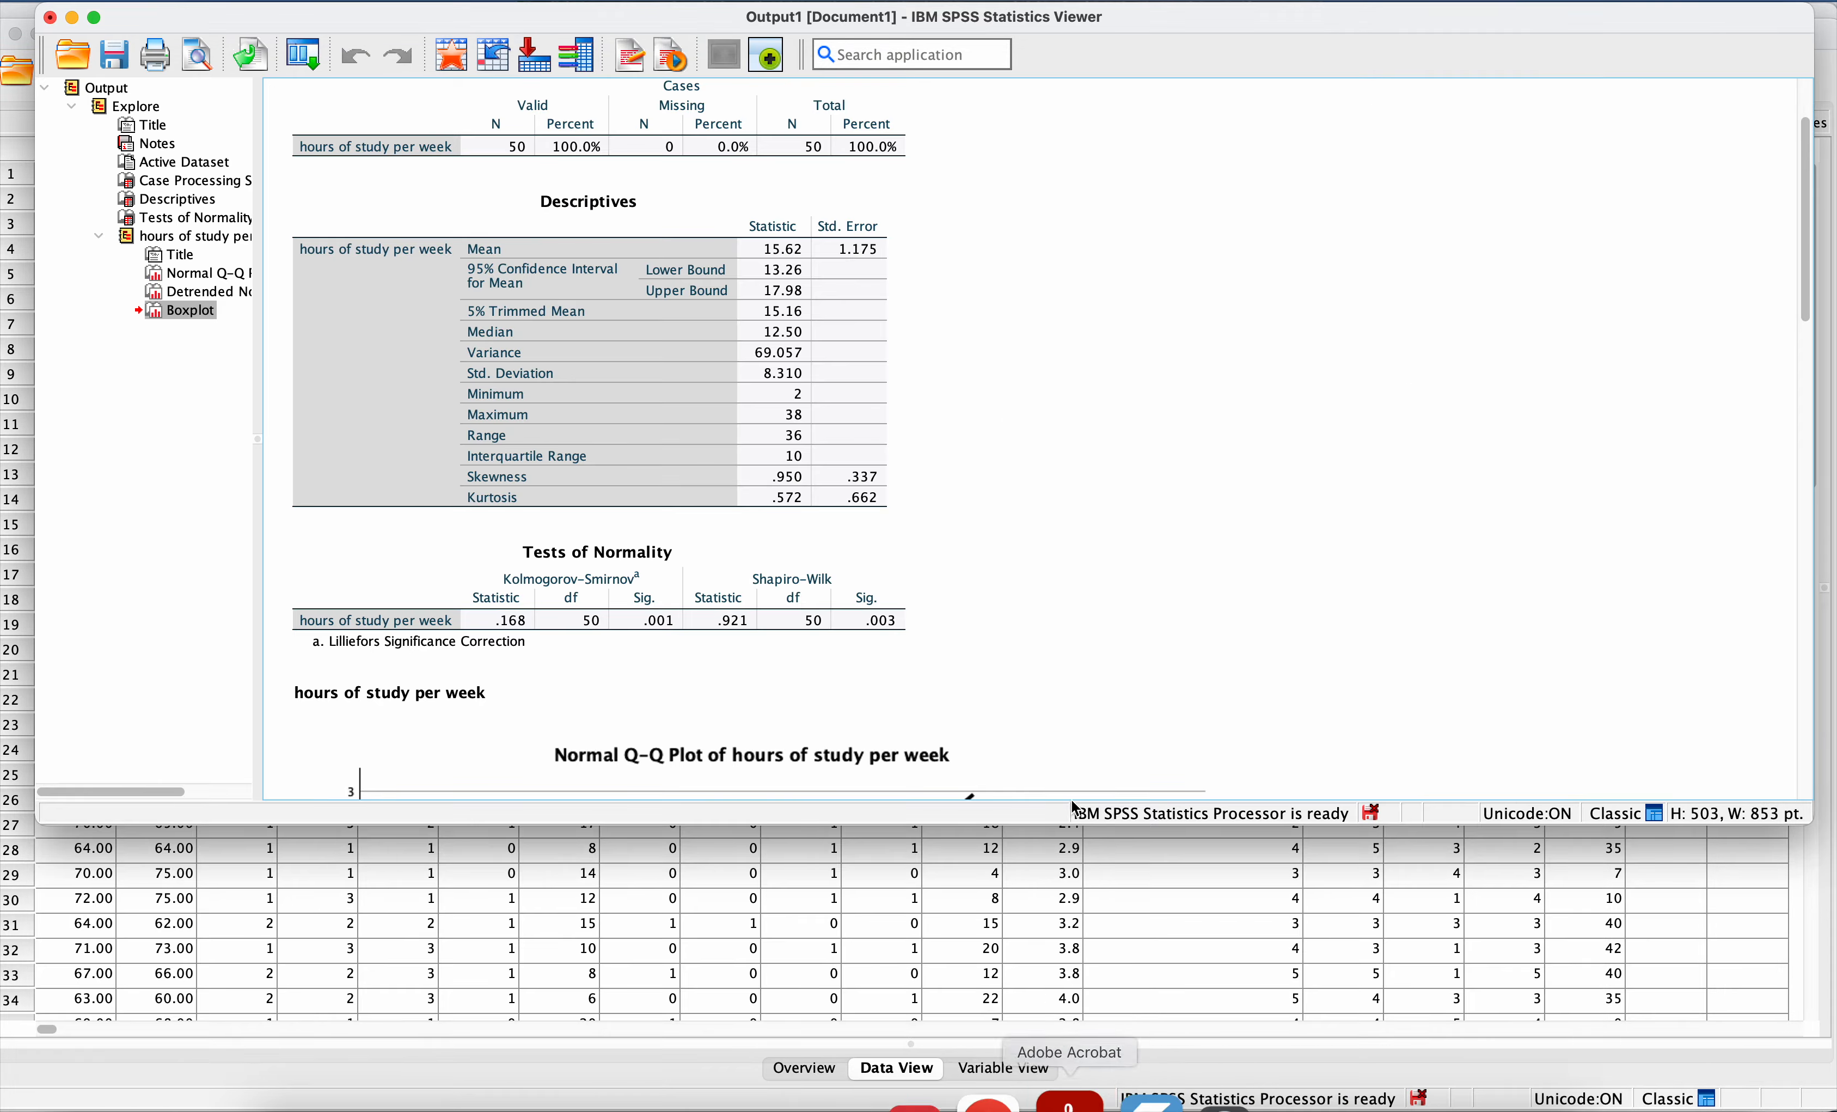
{"action": "left_click", "coordinate": [693, 10]}
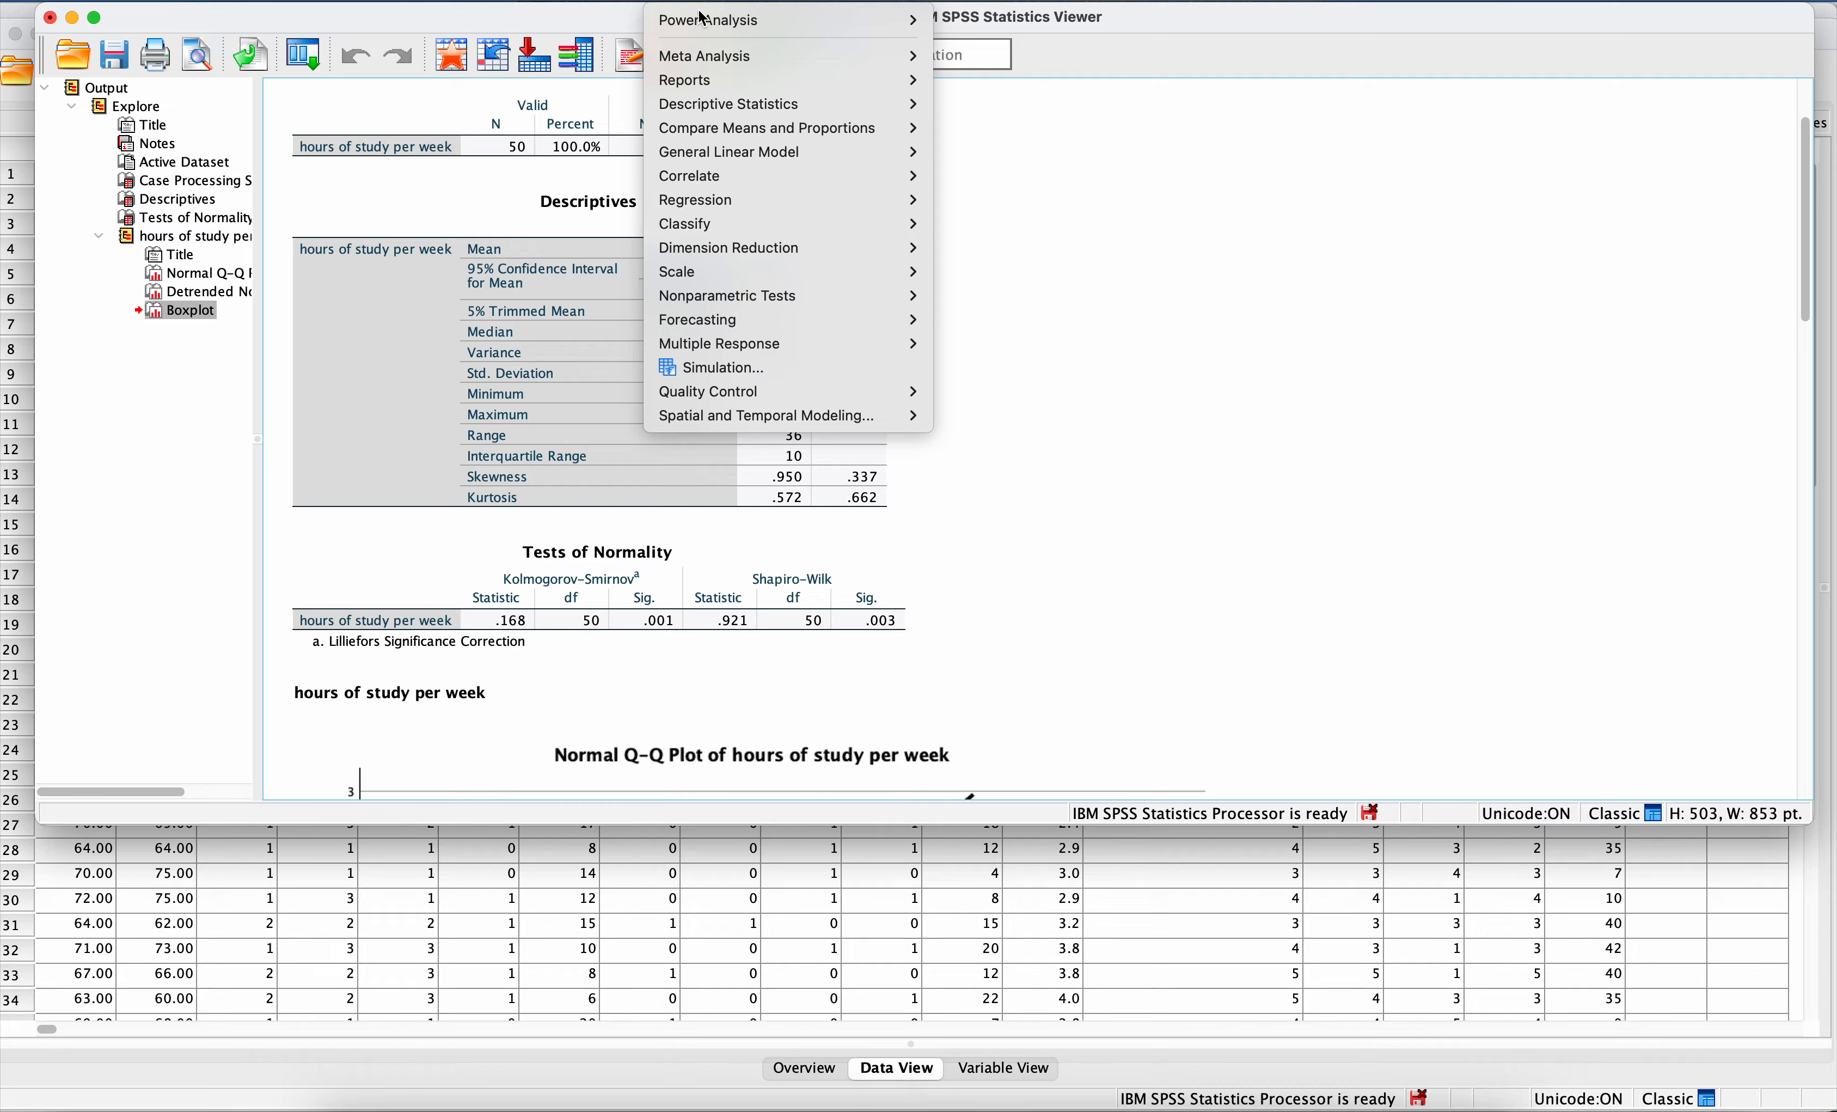
{"action": "mouse_move", "coordinate": [709, 65]}
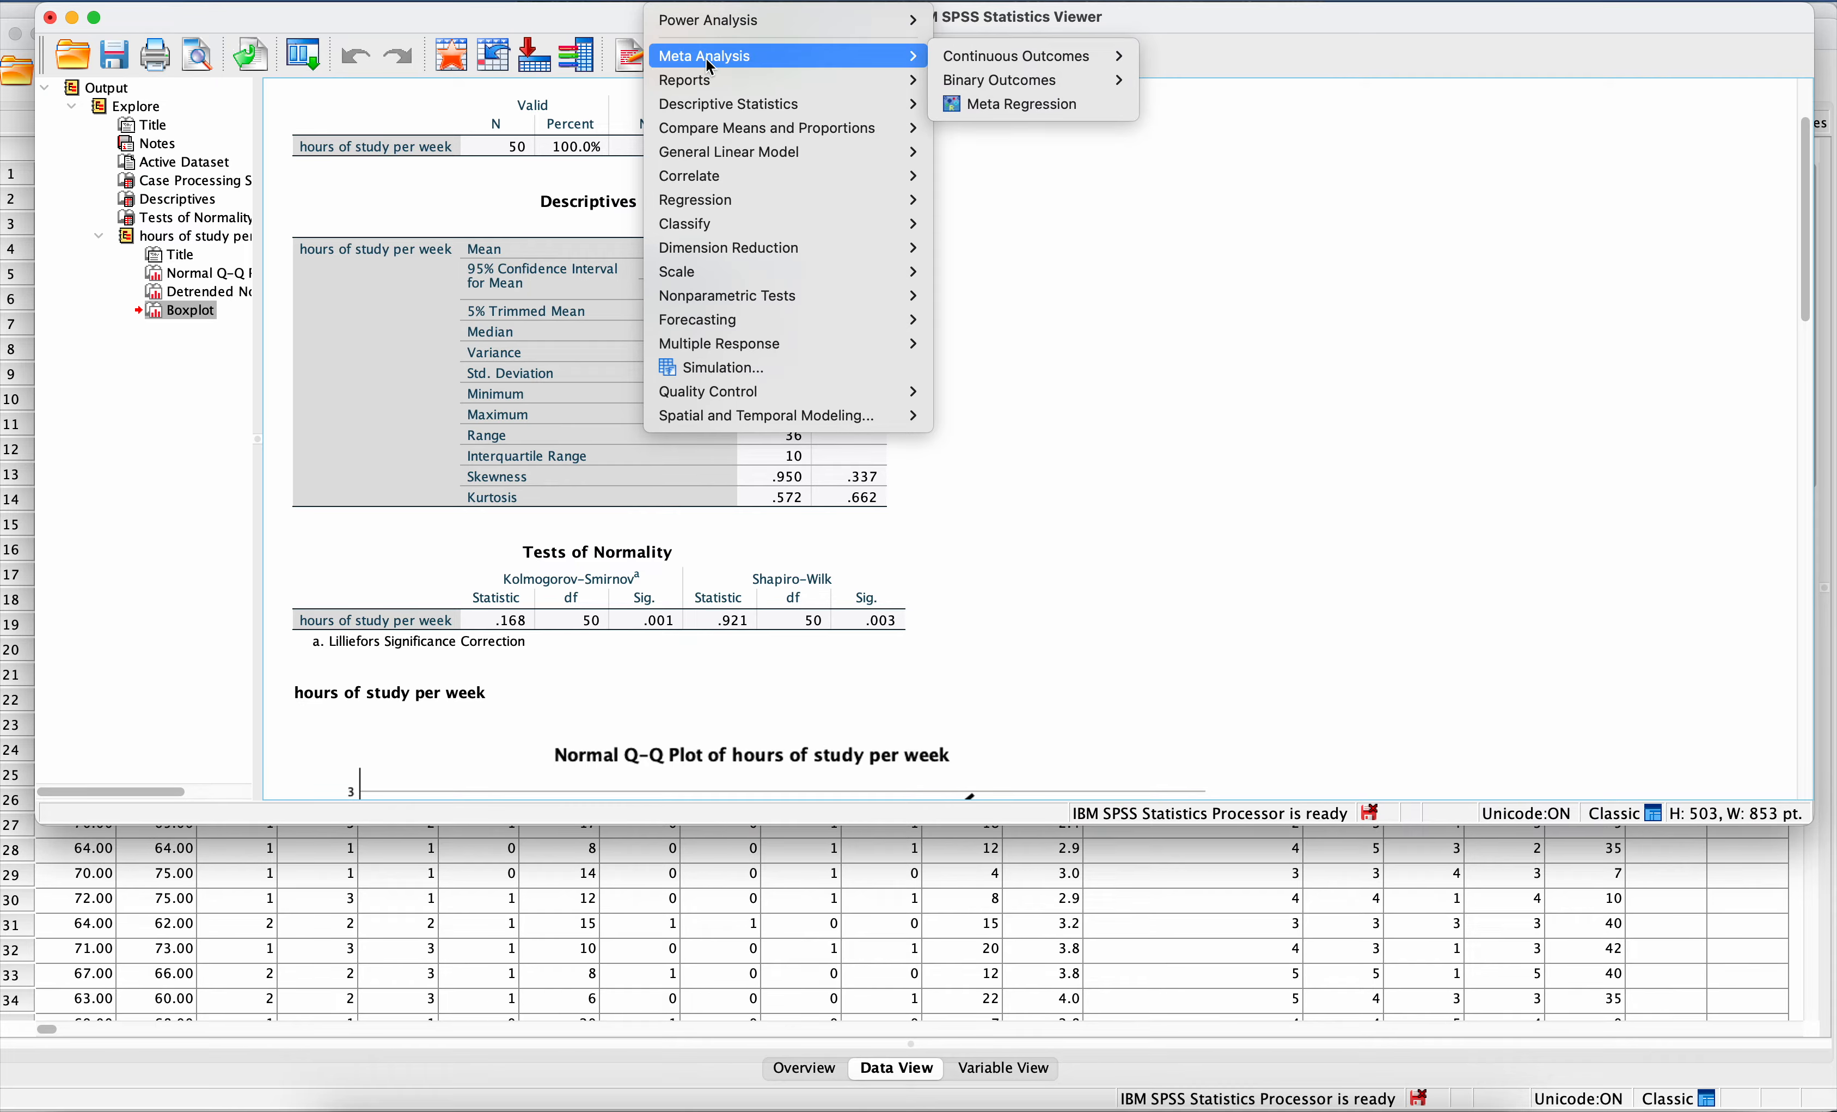
{"action": "mouse_move", "coordinate": [742, 137]}
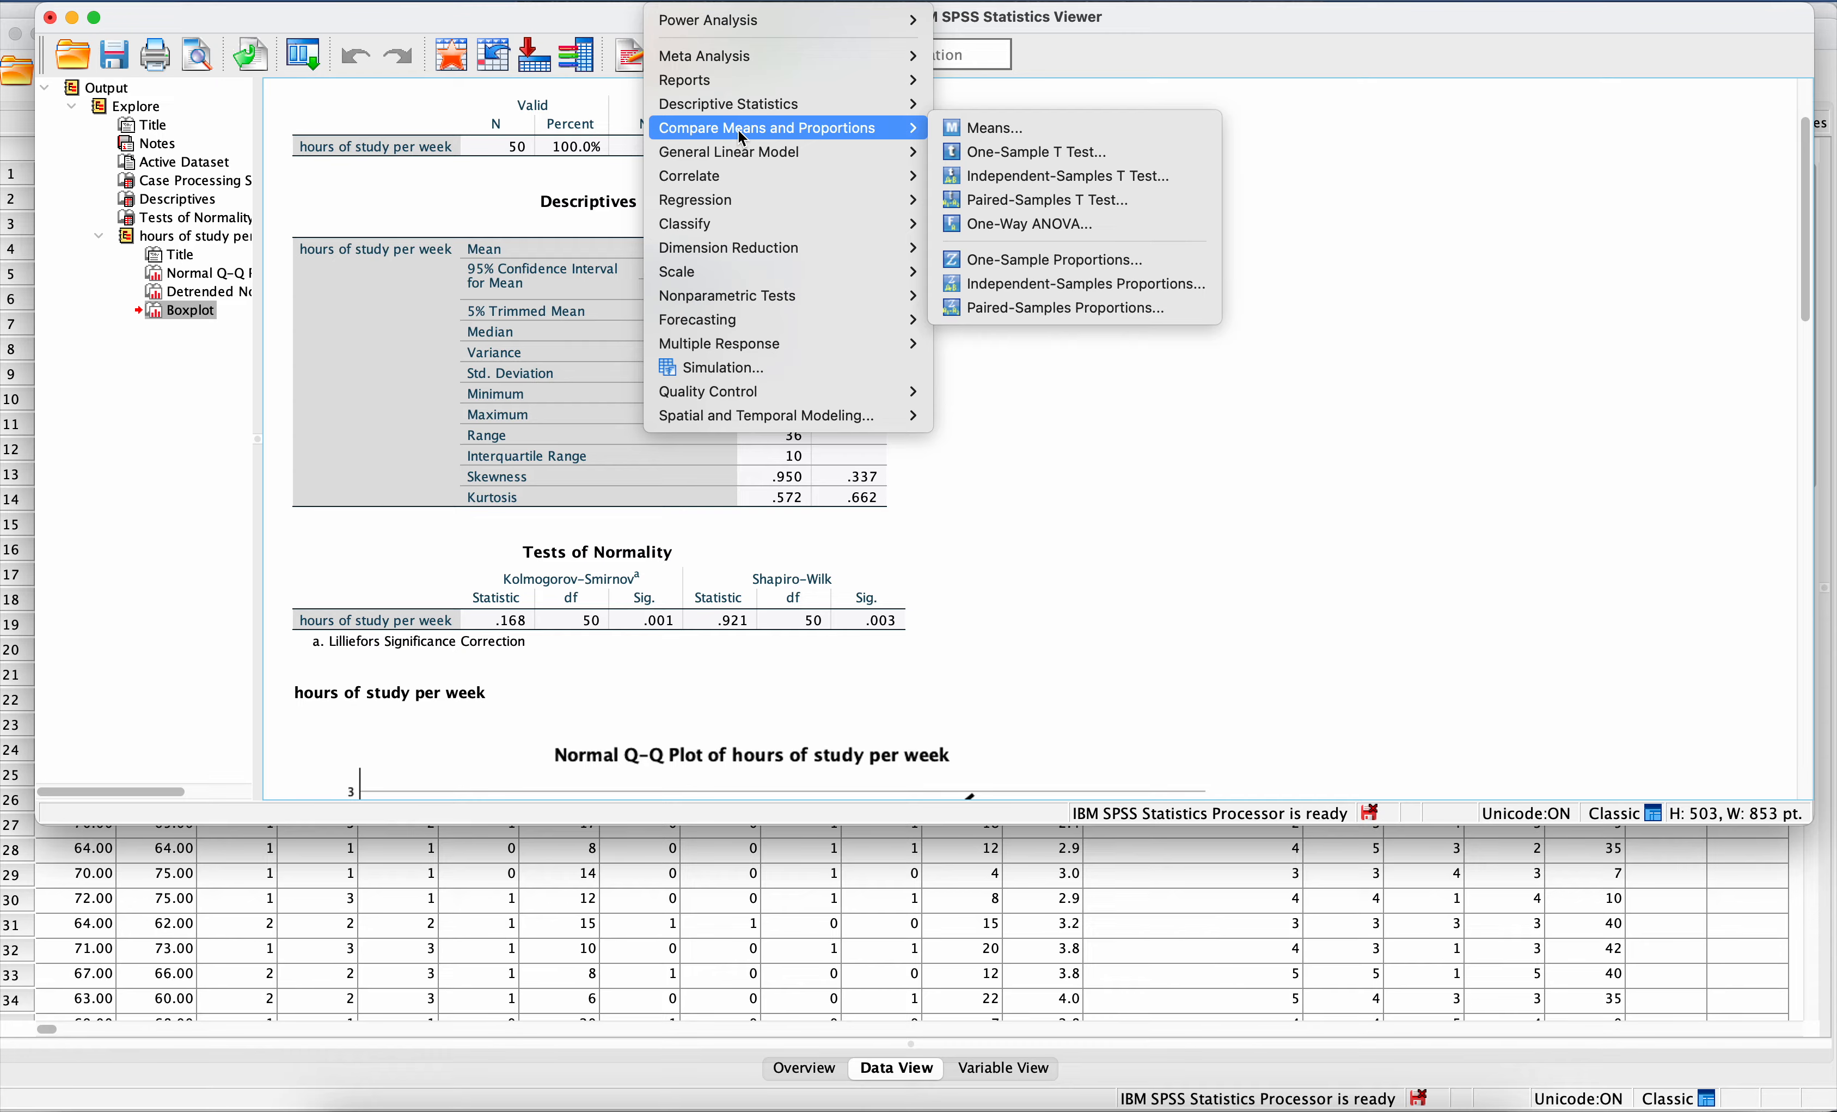
{"action": "left_click", "coordinate": [1004, 154]}
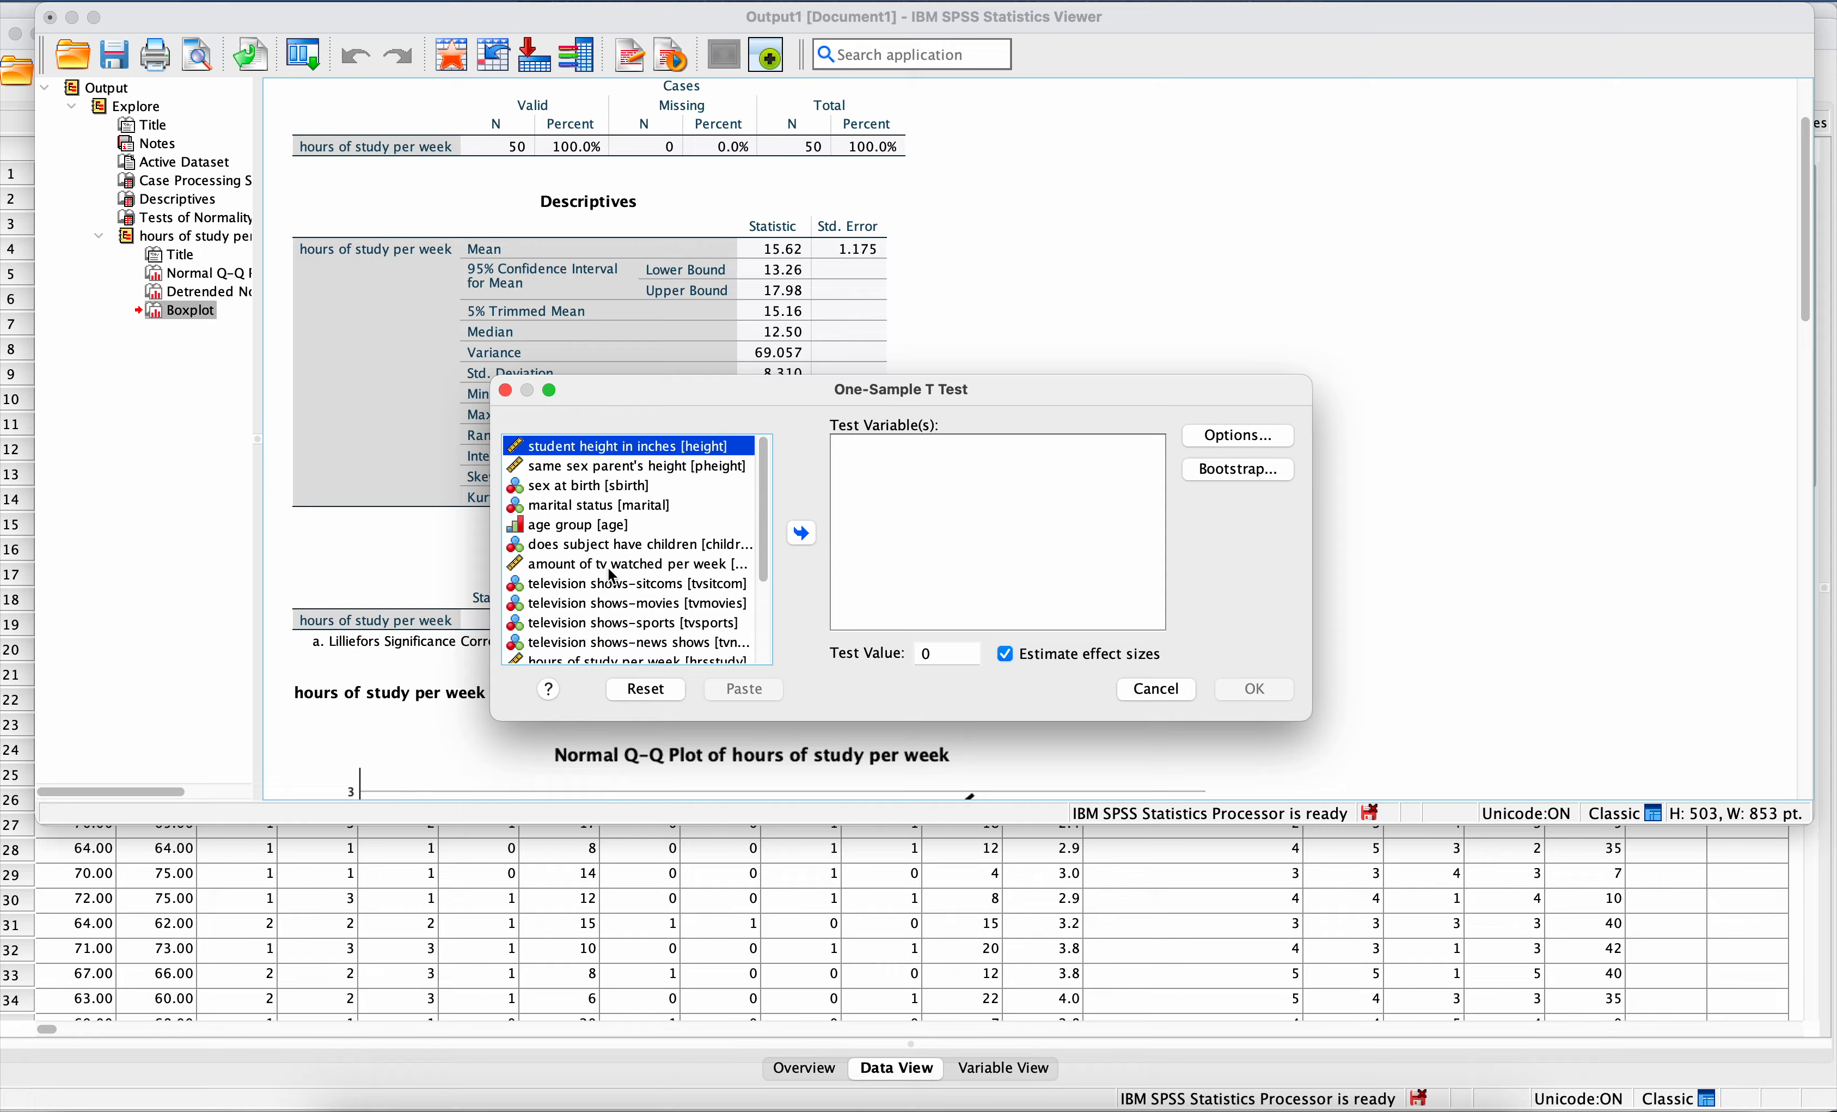
{"action": "scroll", "coordinate": [612, 577], "scroll_direction": "down", "scroll_amount": 3}
{"action": "left_click", "coordinate": [588, 604]}
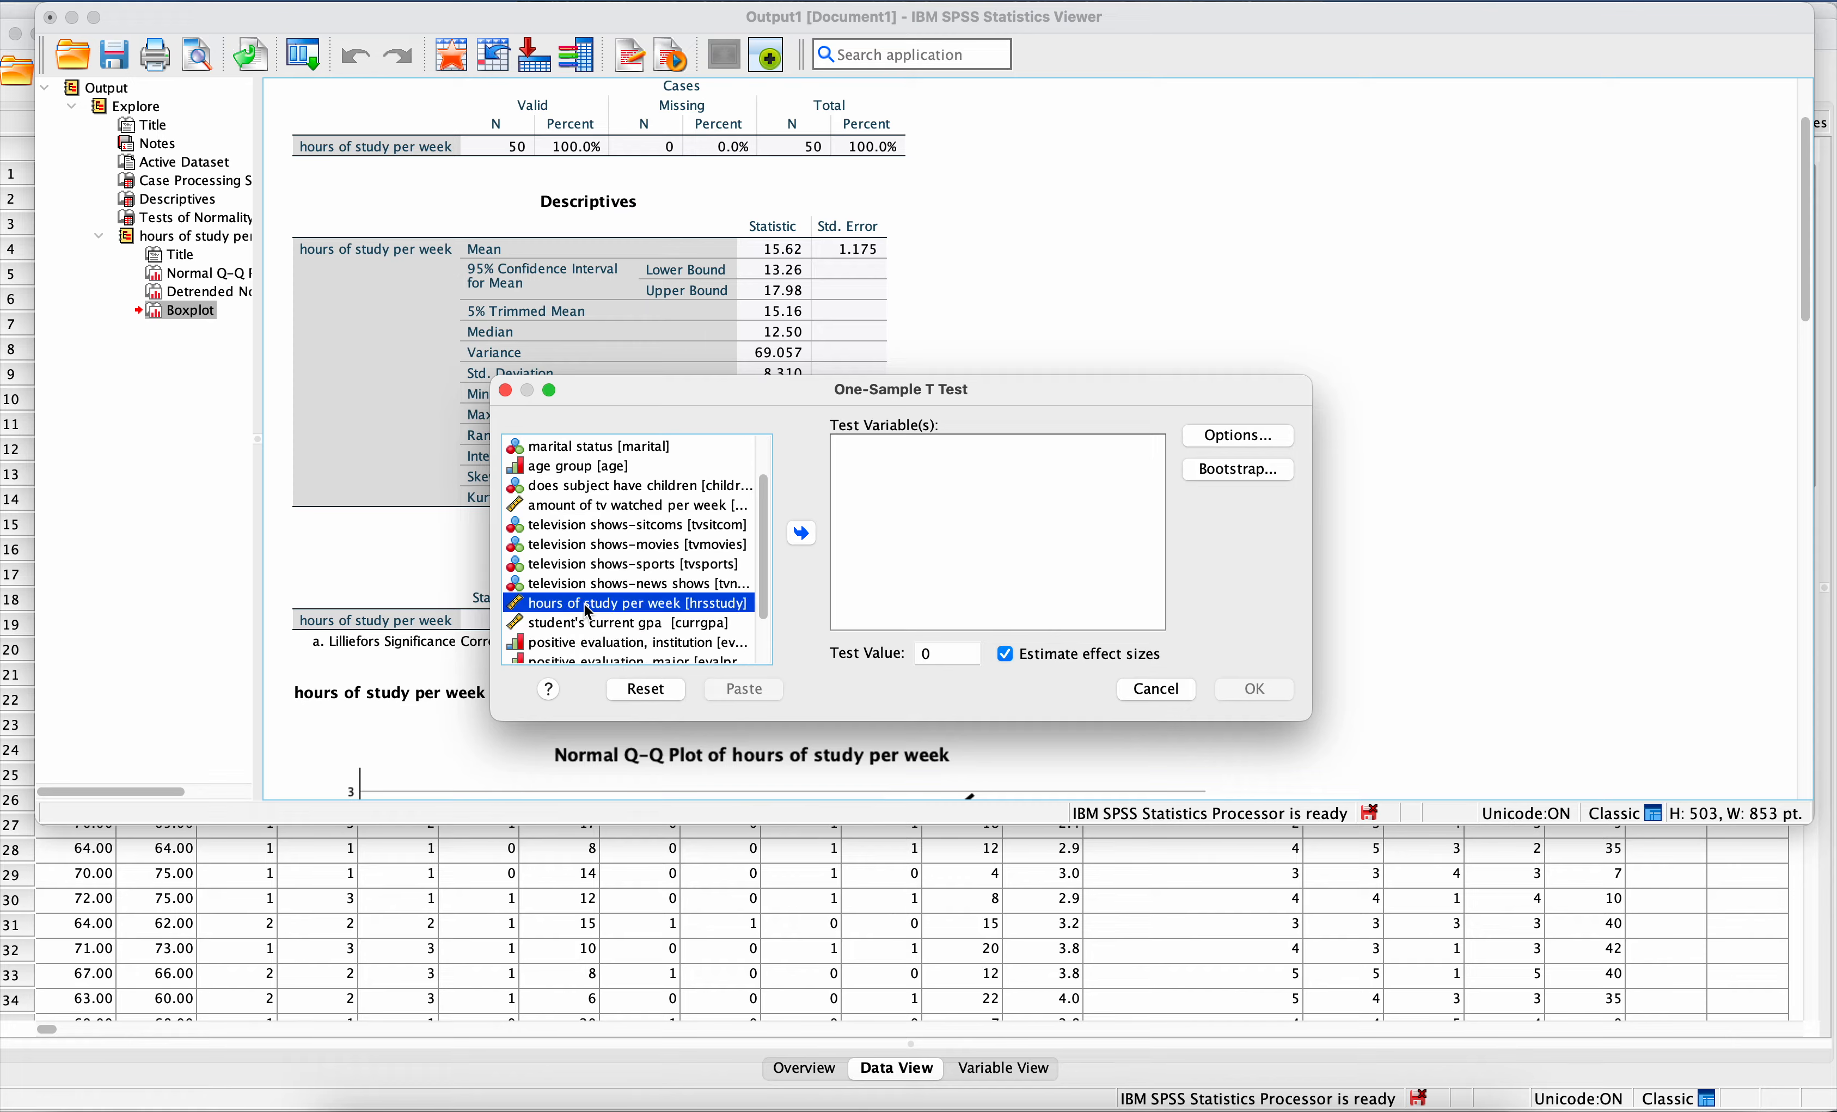
{"action": "left_click", "coordinate": [802, 534]}
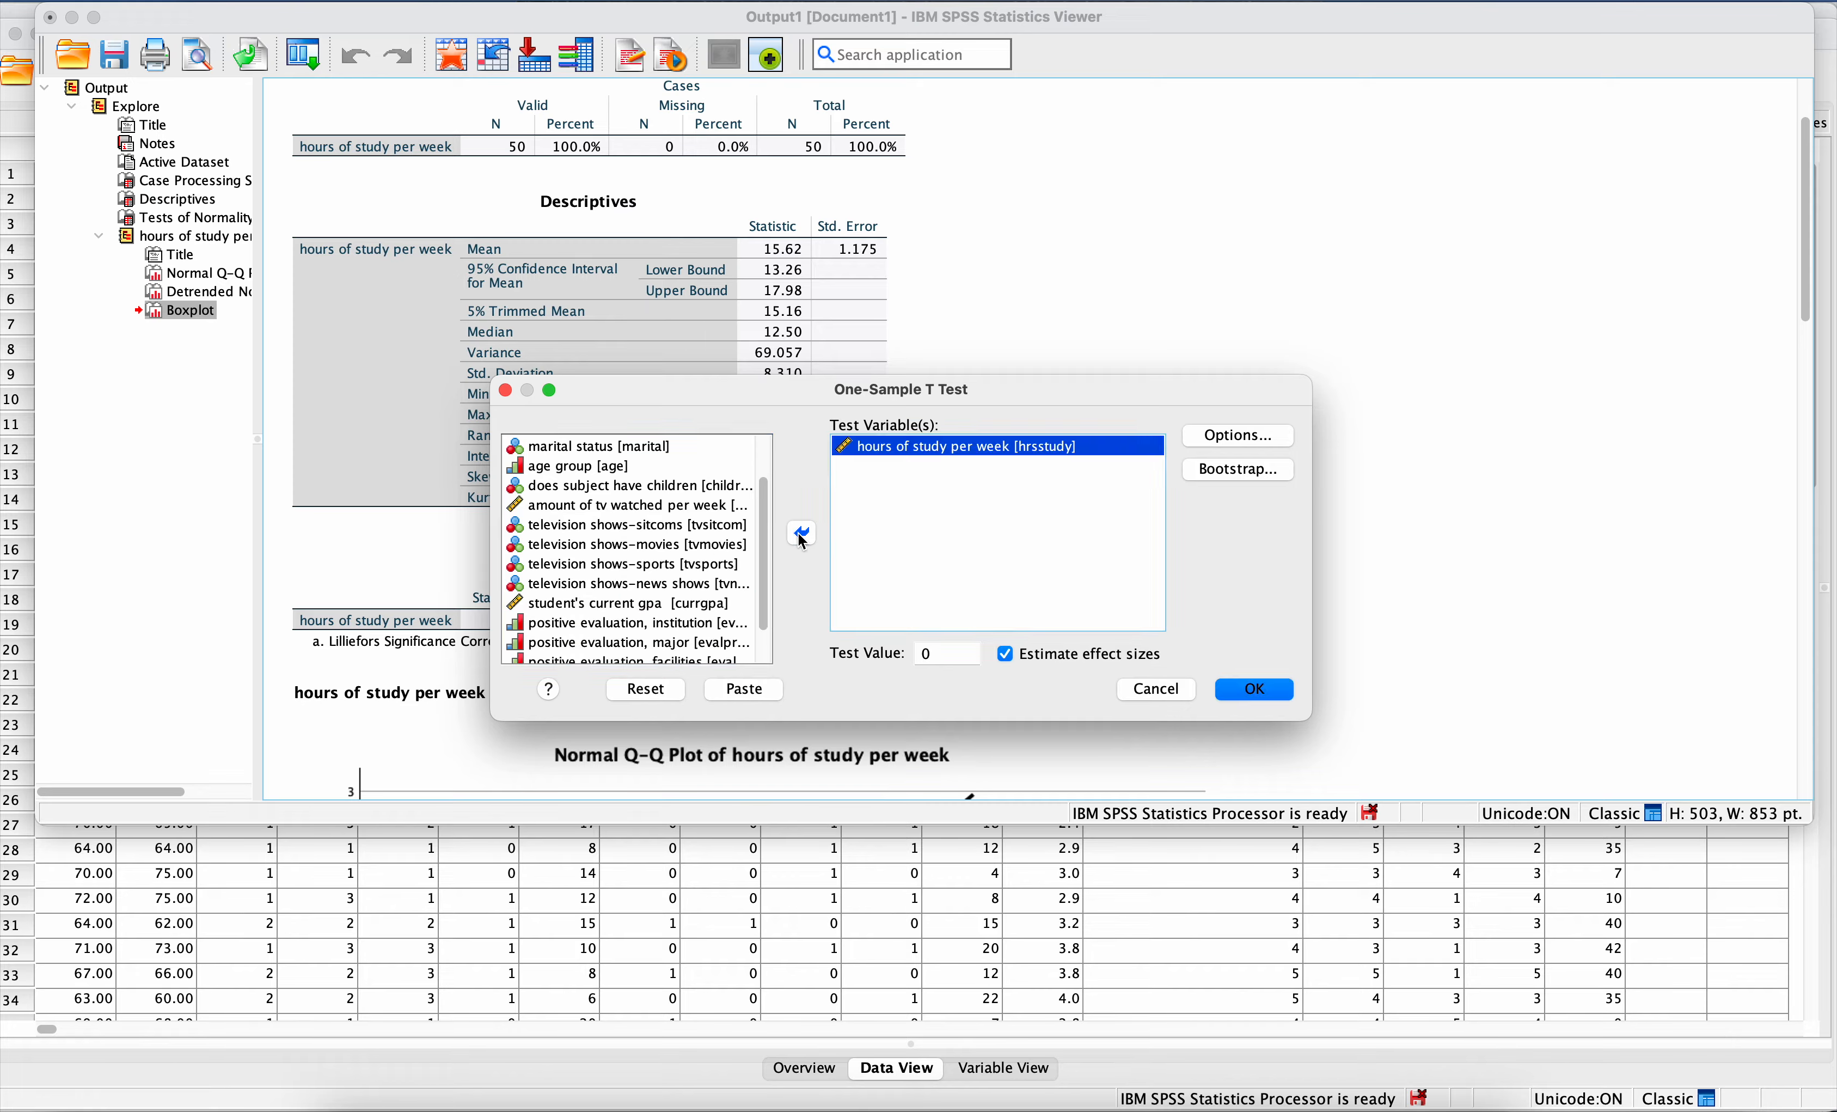
Step: Set the test value to 10 and run the One-Sample T Test after consulting the Word guide's running instructions
{"action": "left_click", "coordinate": [940, 660]}
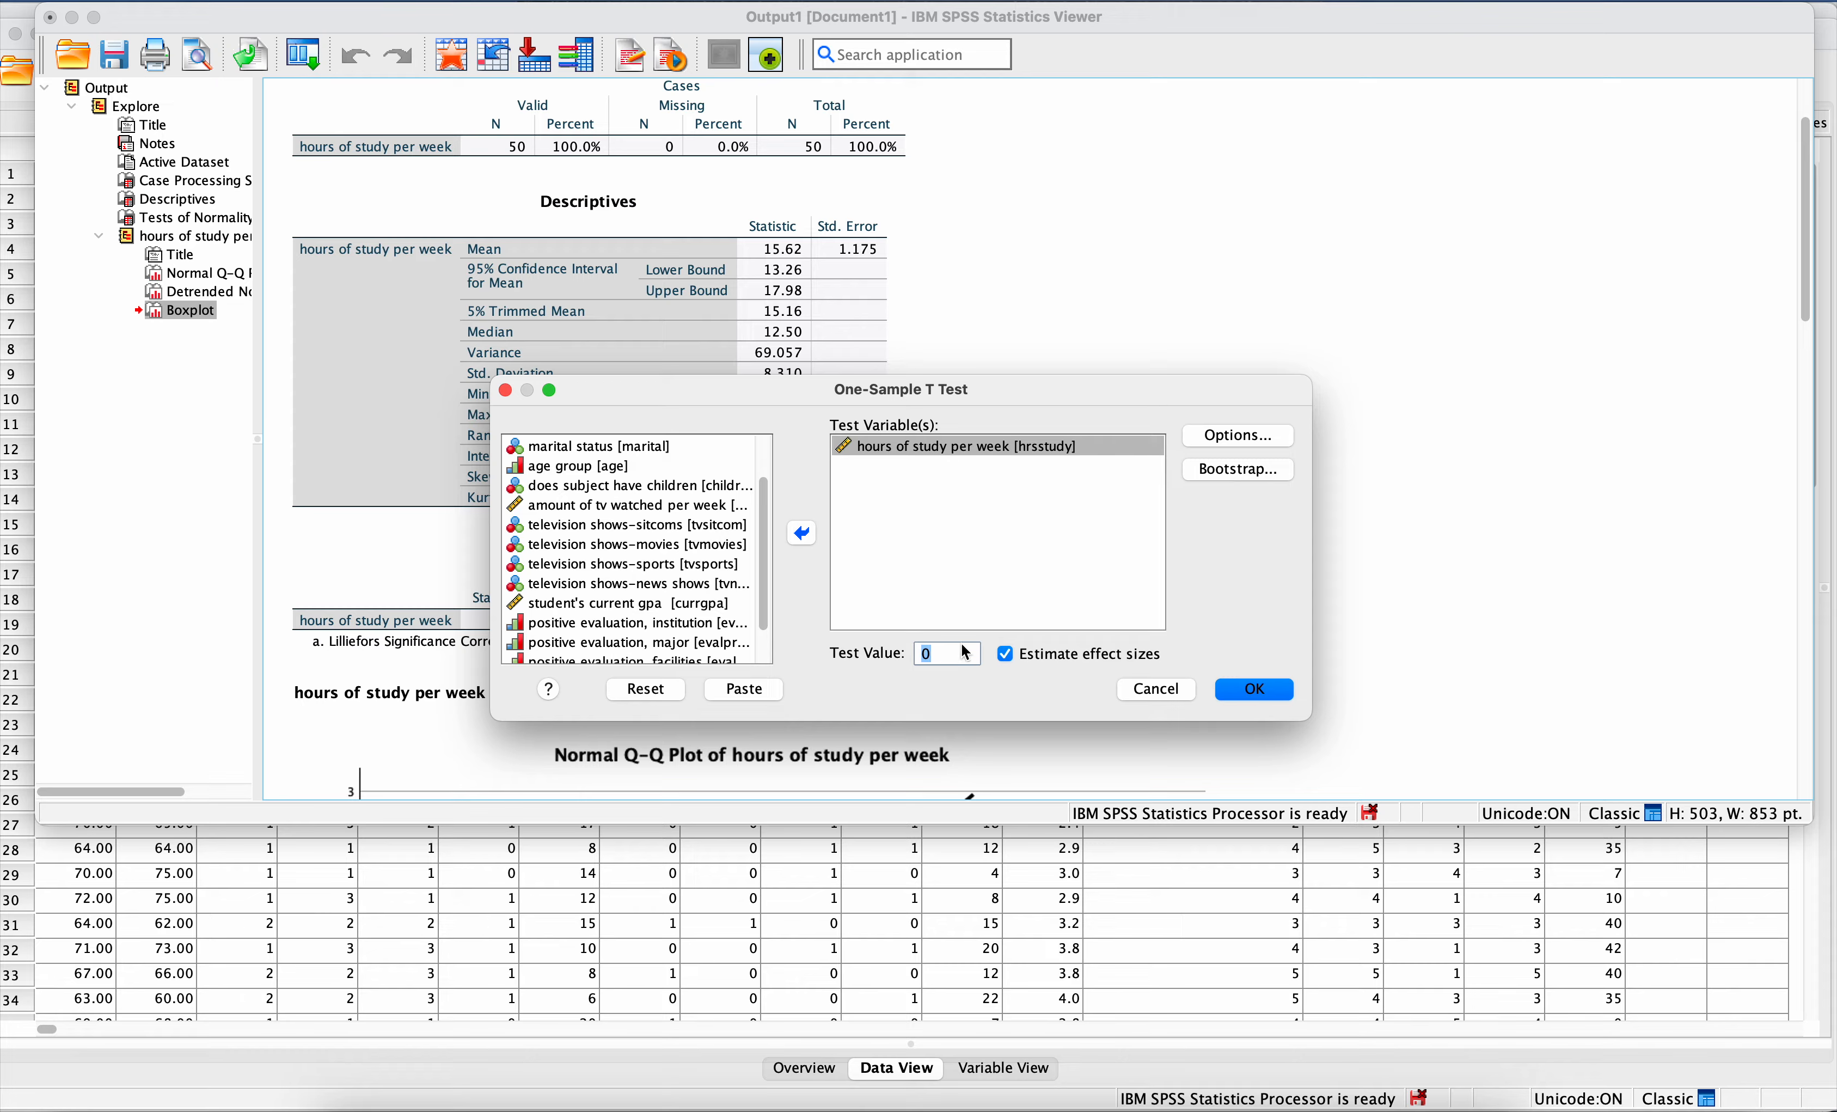
{"action": "type", "text": "10"}
{"action": "left_click", "coordinate": [607, 1082]}
{"action": "scroll", "coordinate": [860, 678], "scroll_direction": "down", "scroll_amount": 5}
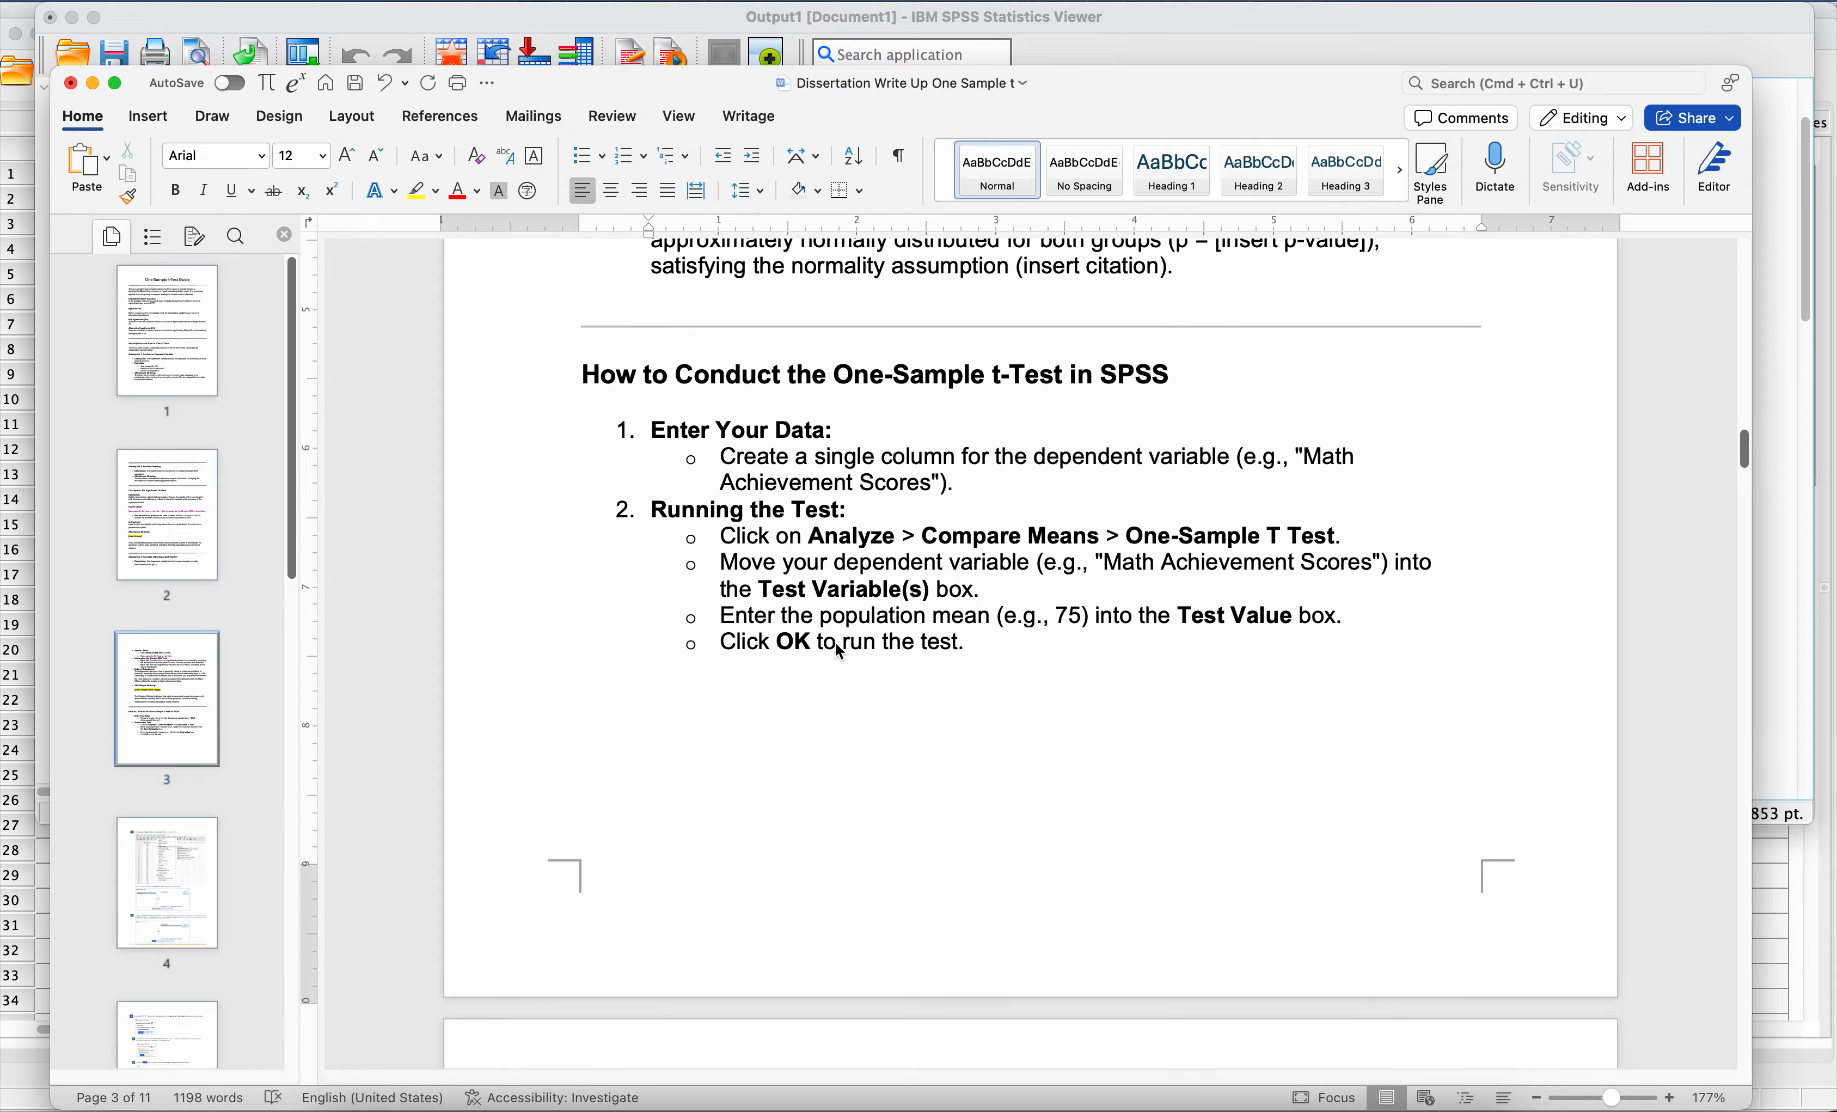
{"action": "mouse_move", "coordinate": [624, 1104]}
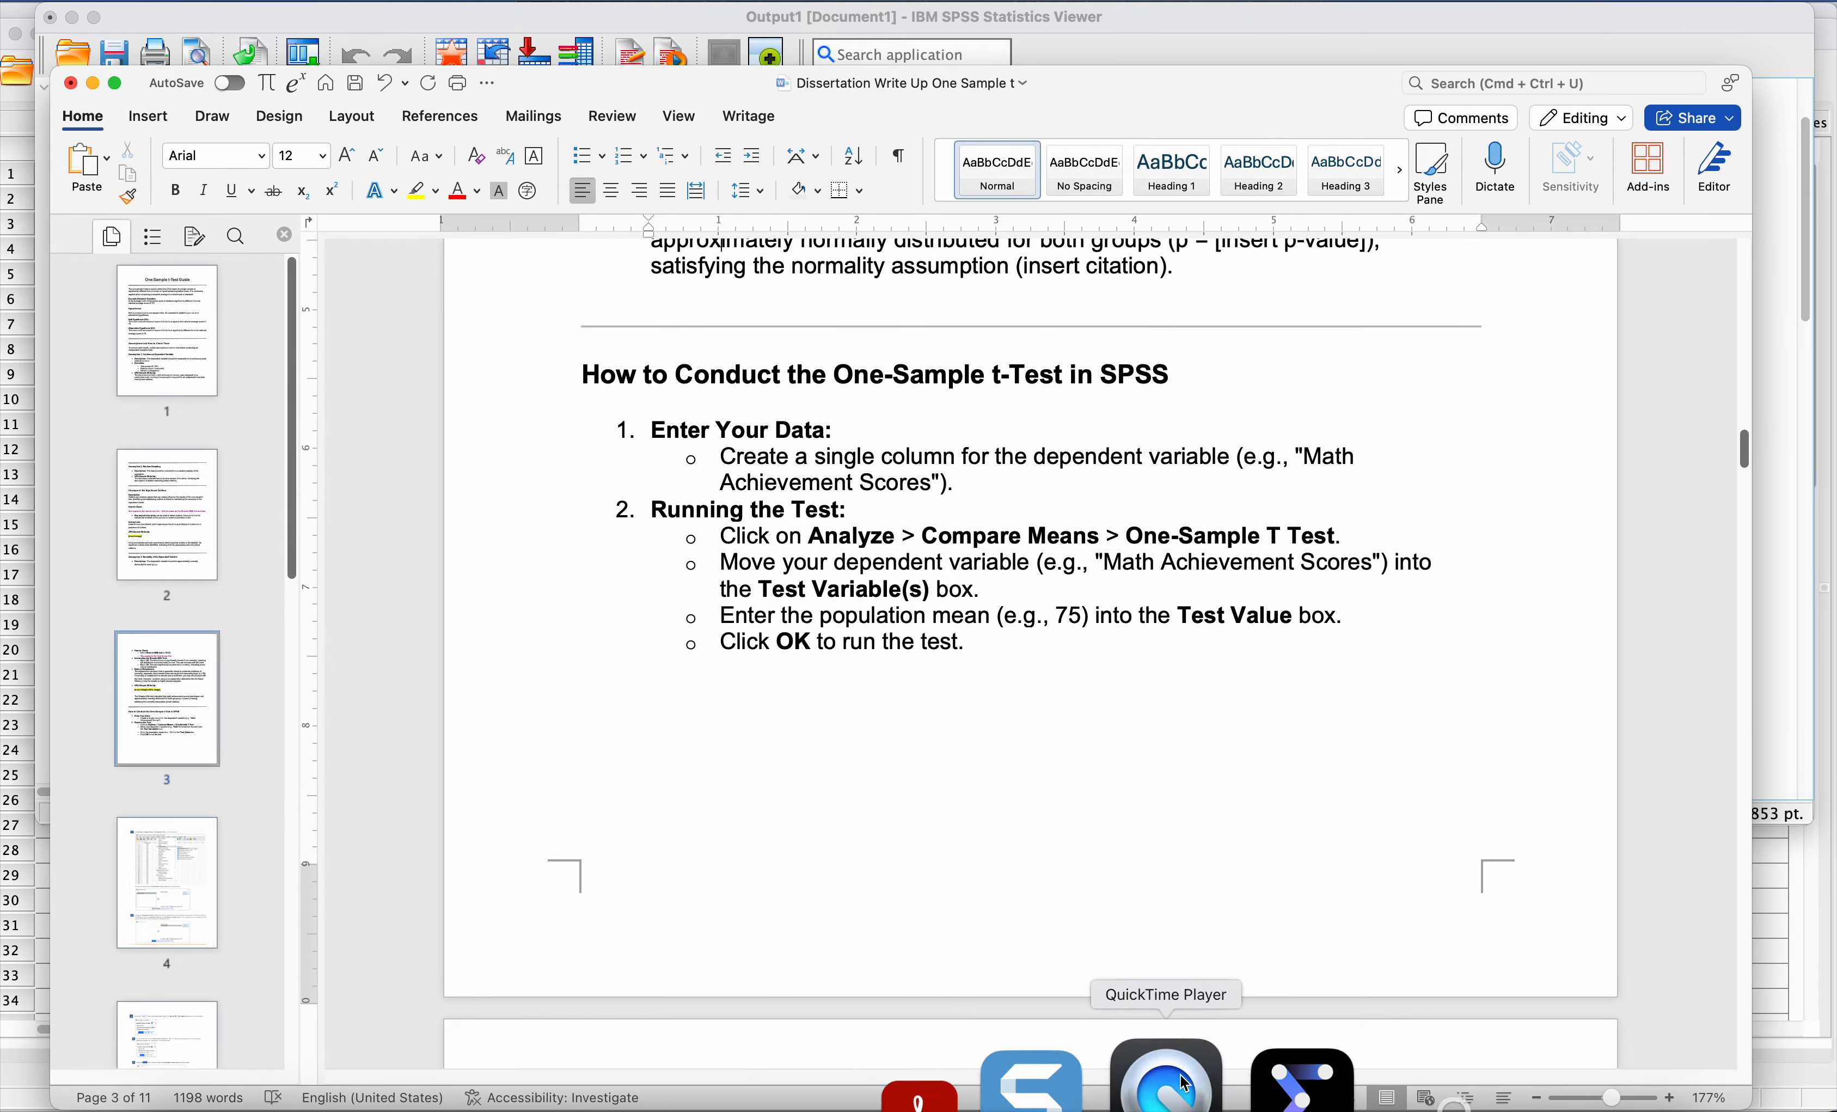
{"action": "left_click", "coordinate": [1265, 1088]}
{"action": "left_click", "coordinate": [1254, 690]}
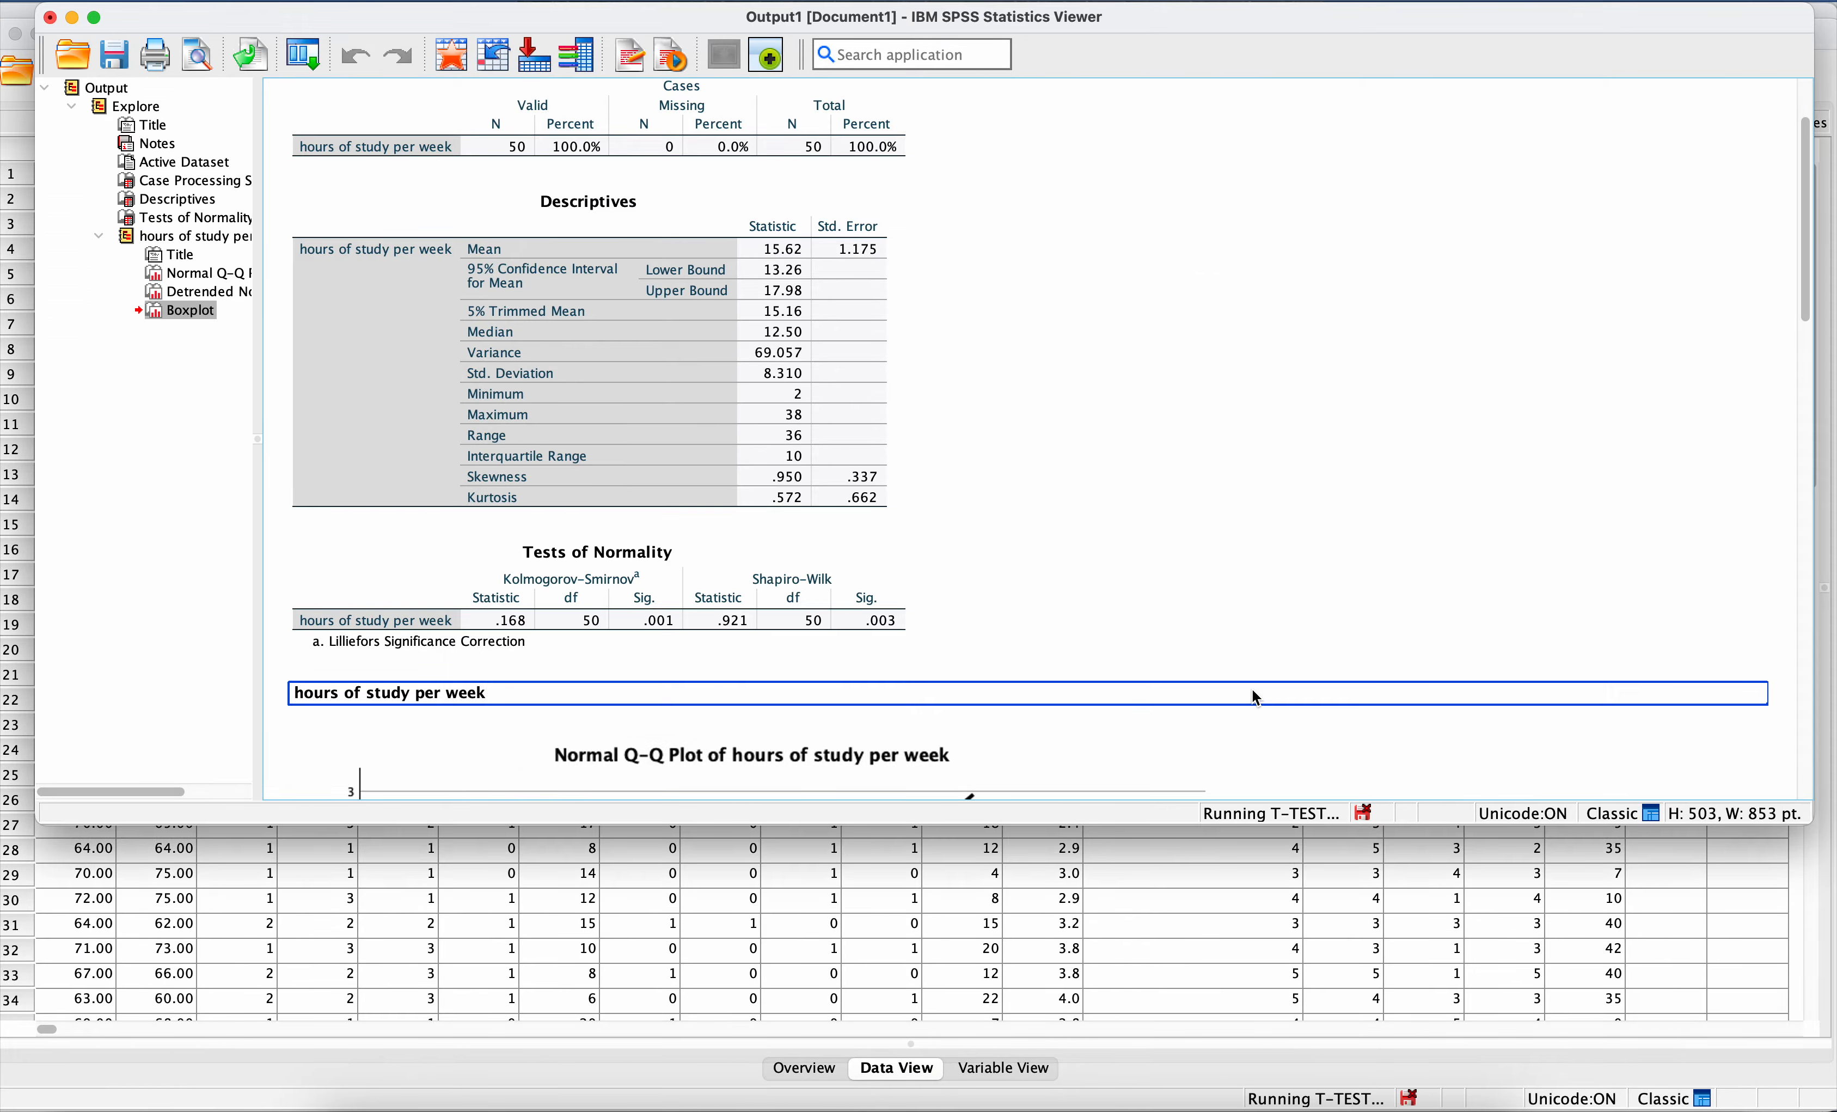
Step: Examine the One-Sample Statistics, One-Sample Test and One-Sample Effect Sizes tables in the T-Test output
{"action": "scroll", "coordinate": [1210, 534], "scroll_direction": "down", "scroll_amount": 2}
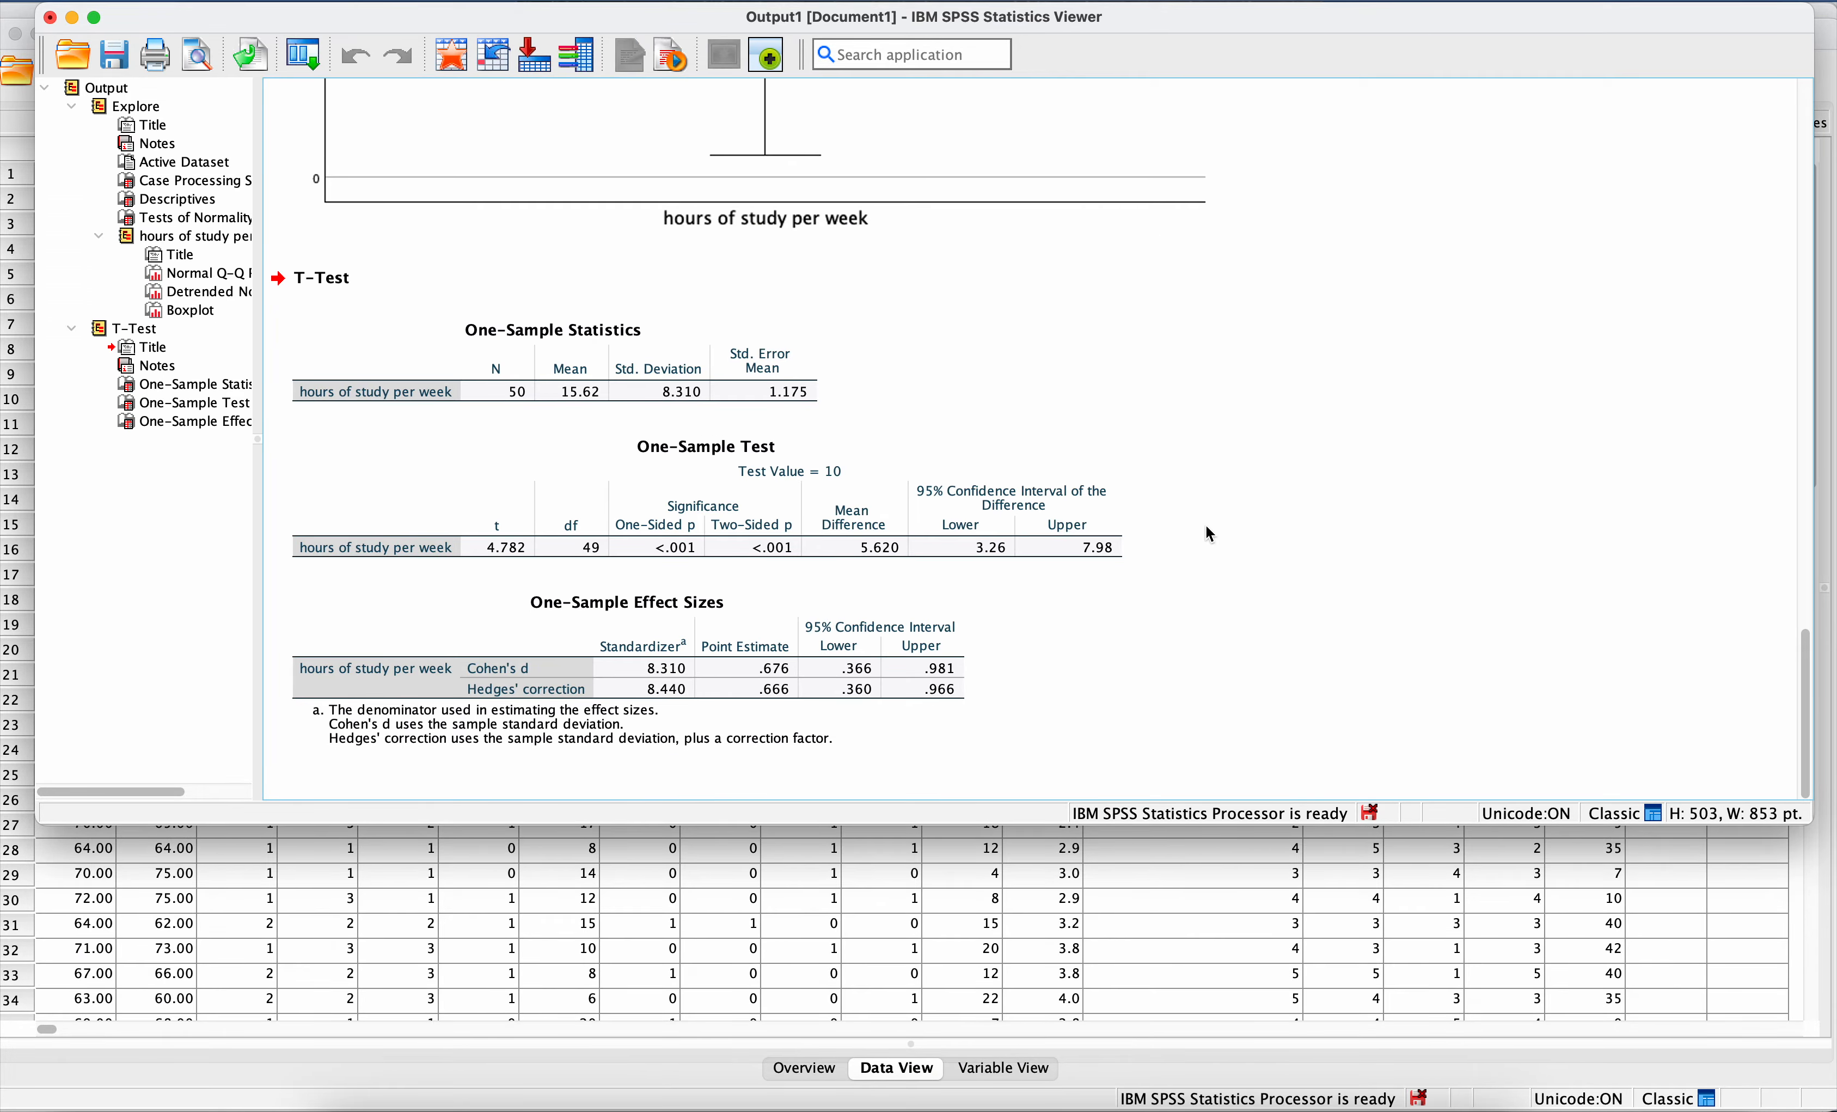
{"action": "left_click", "coordinate": [693, 373]}
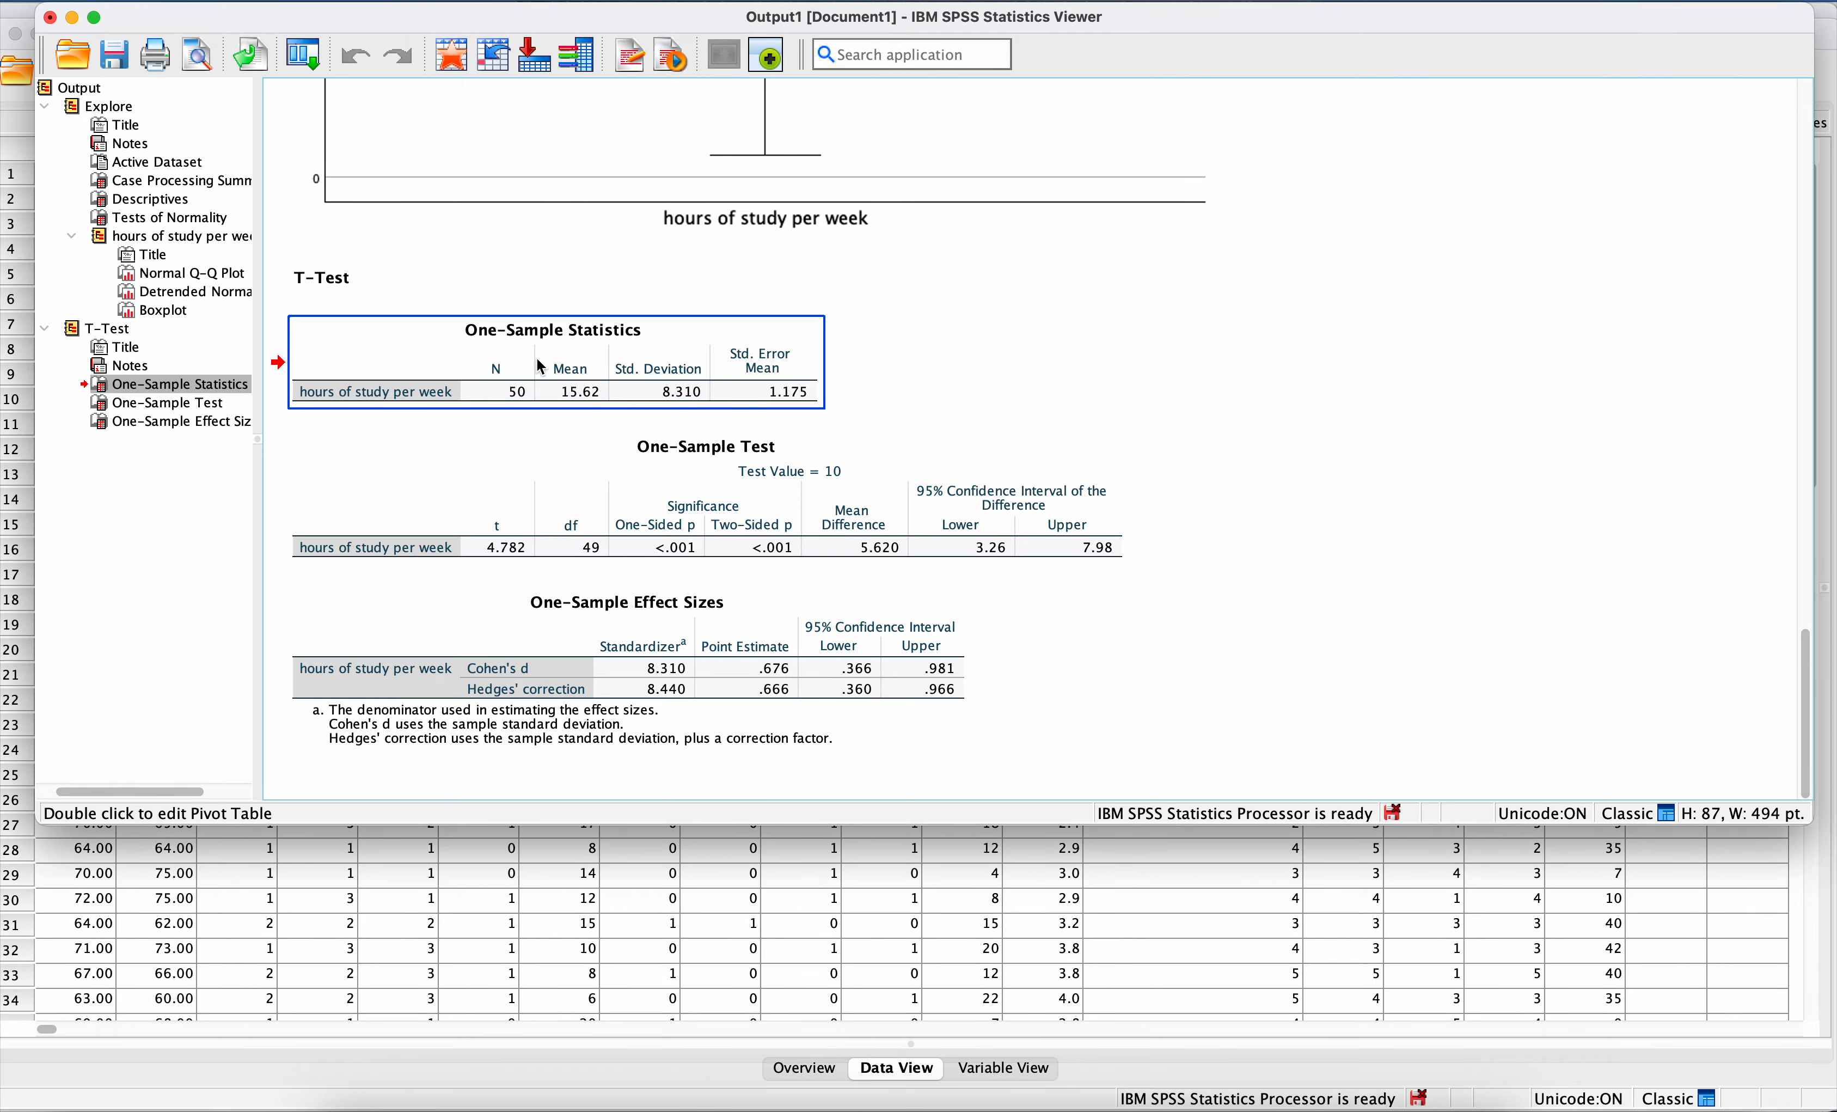
{"action": "left_click", "coordinate": [558, 491]}
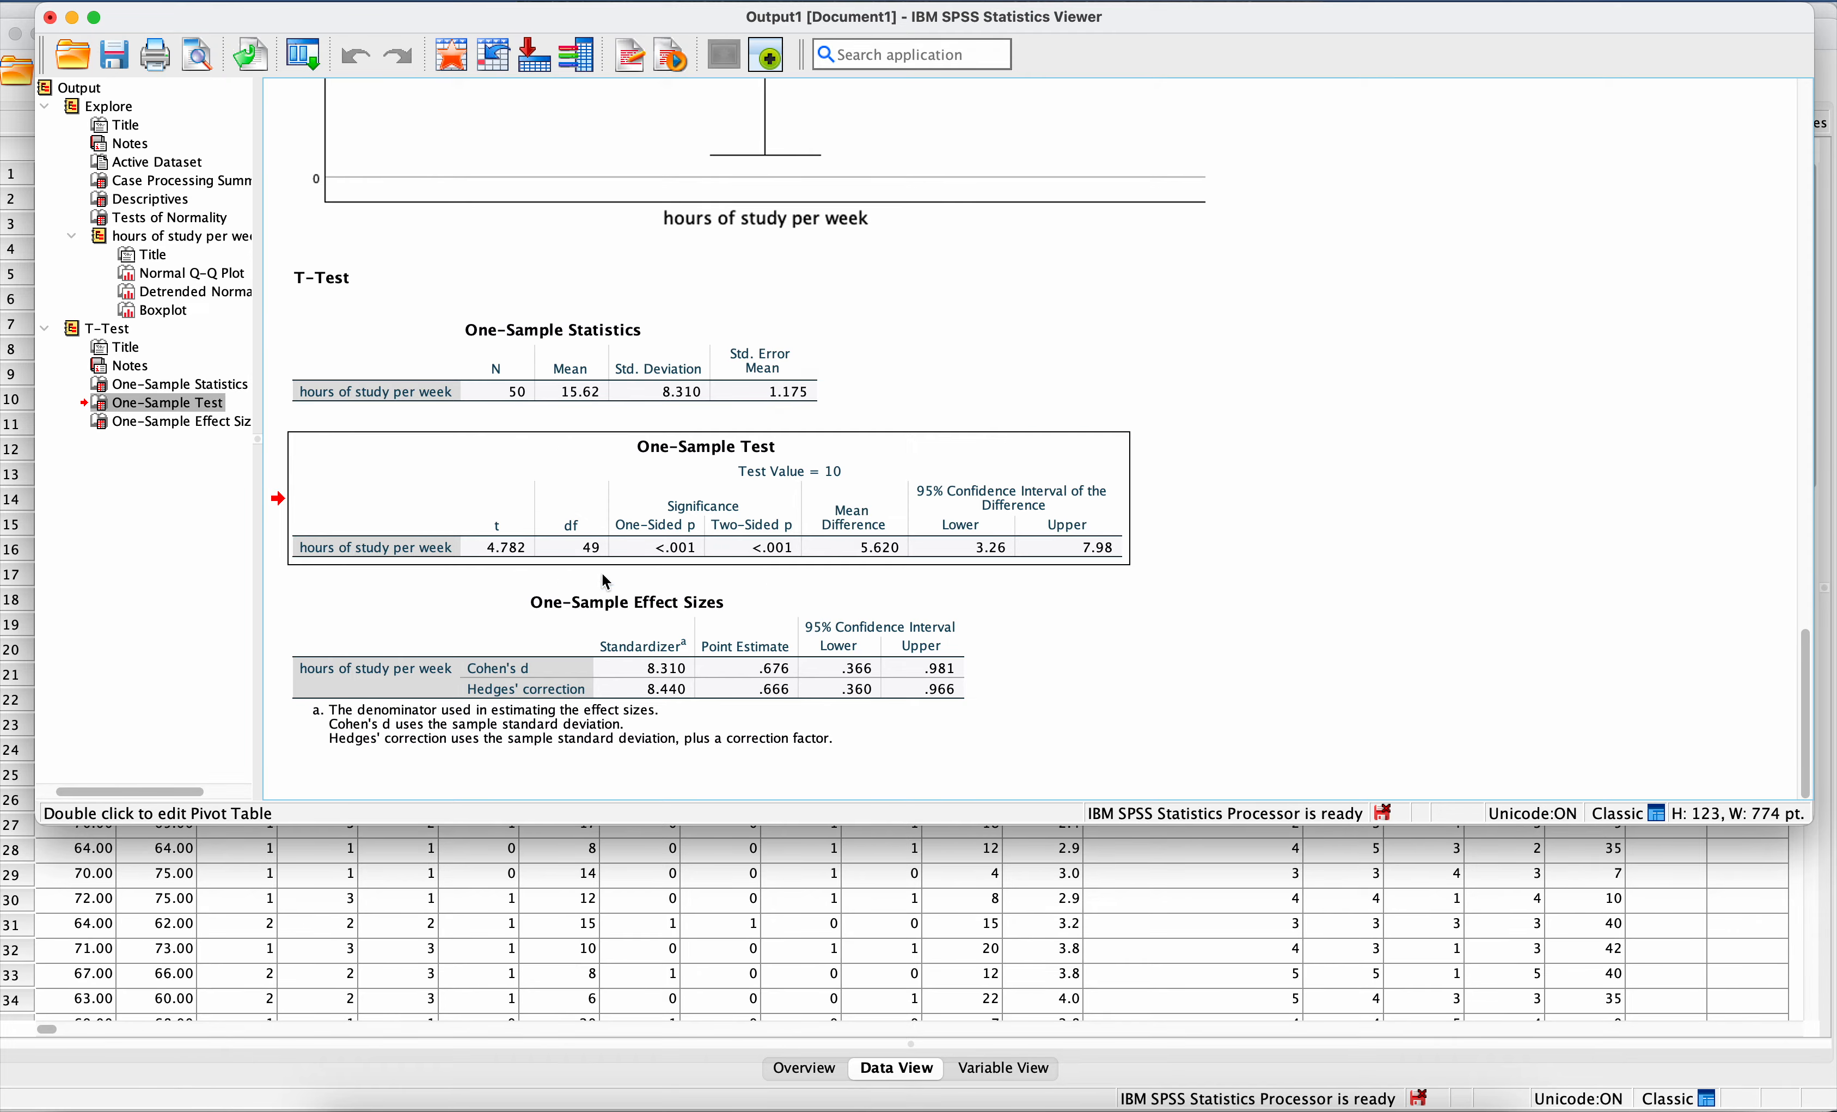
{"action": "left_click", "coordinate": [610, 626]}
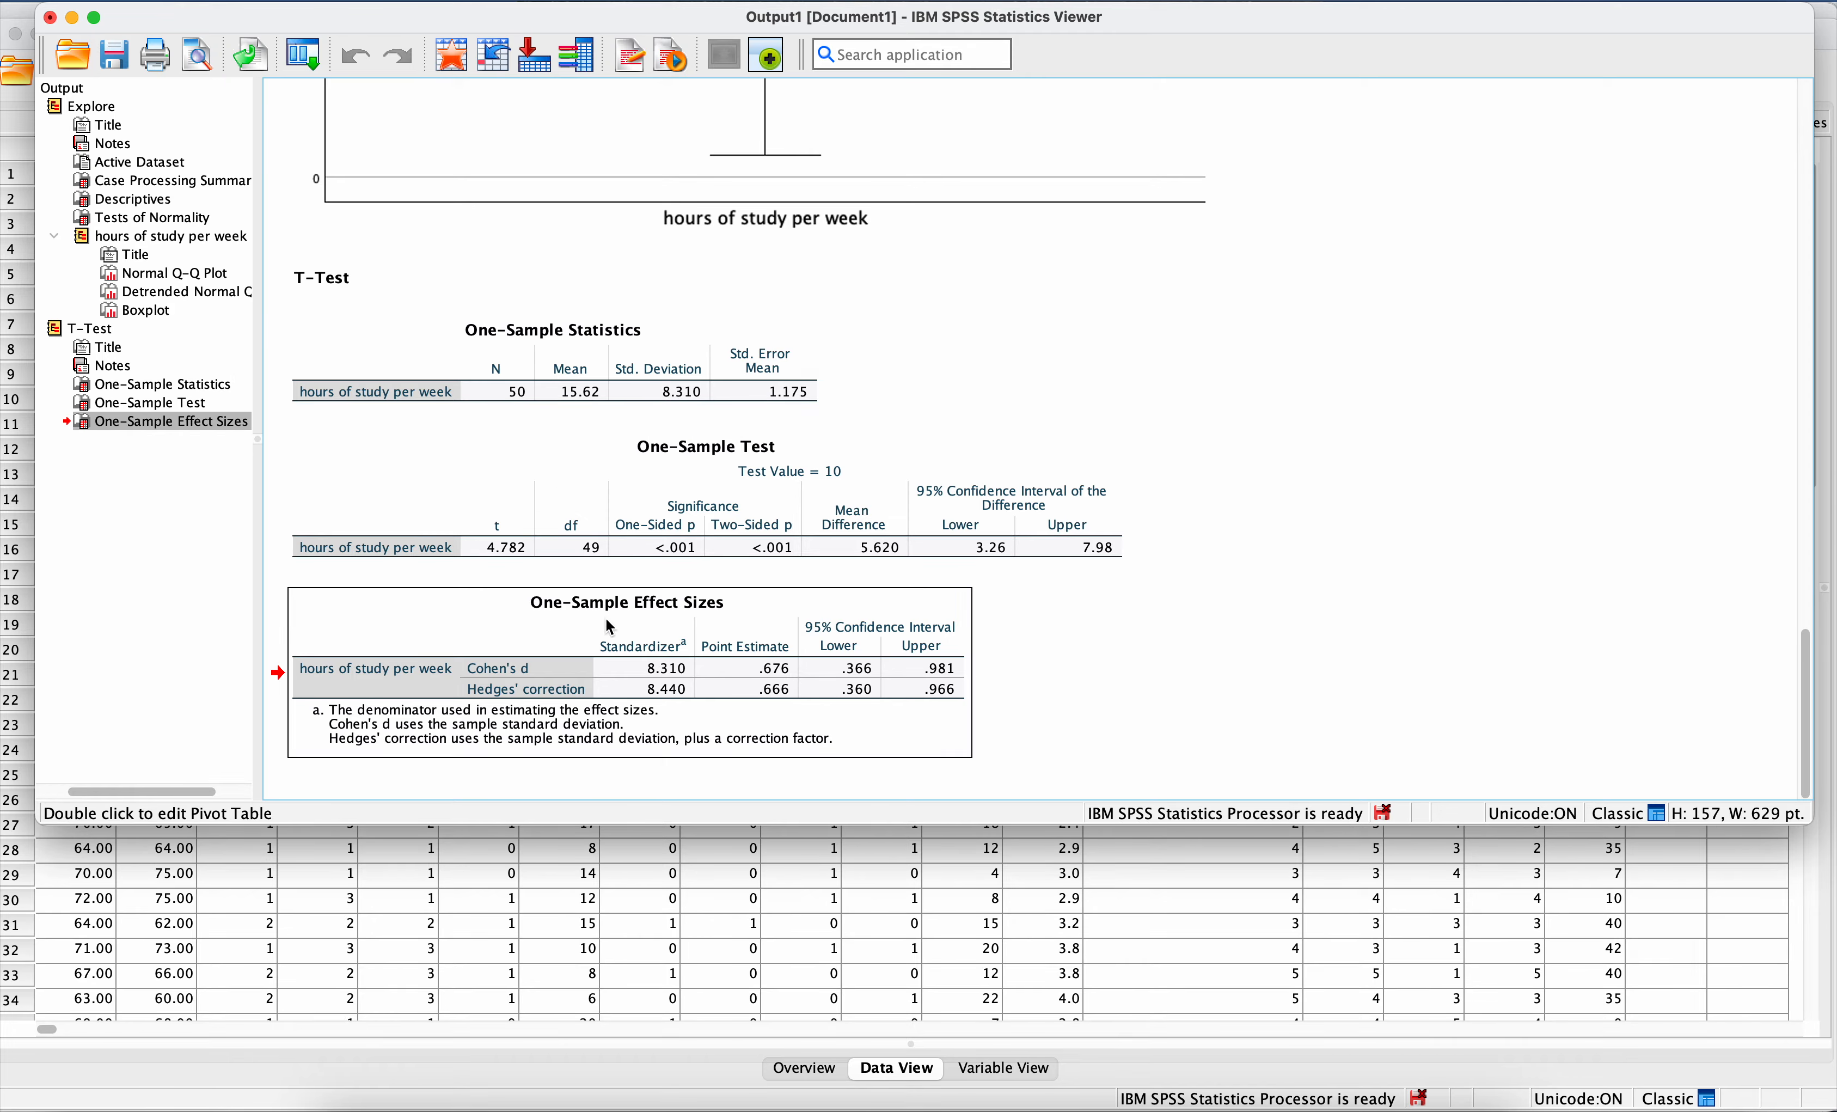
{"action": "left_click", "coordinate": [601, 500]}
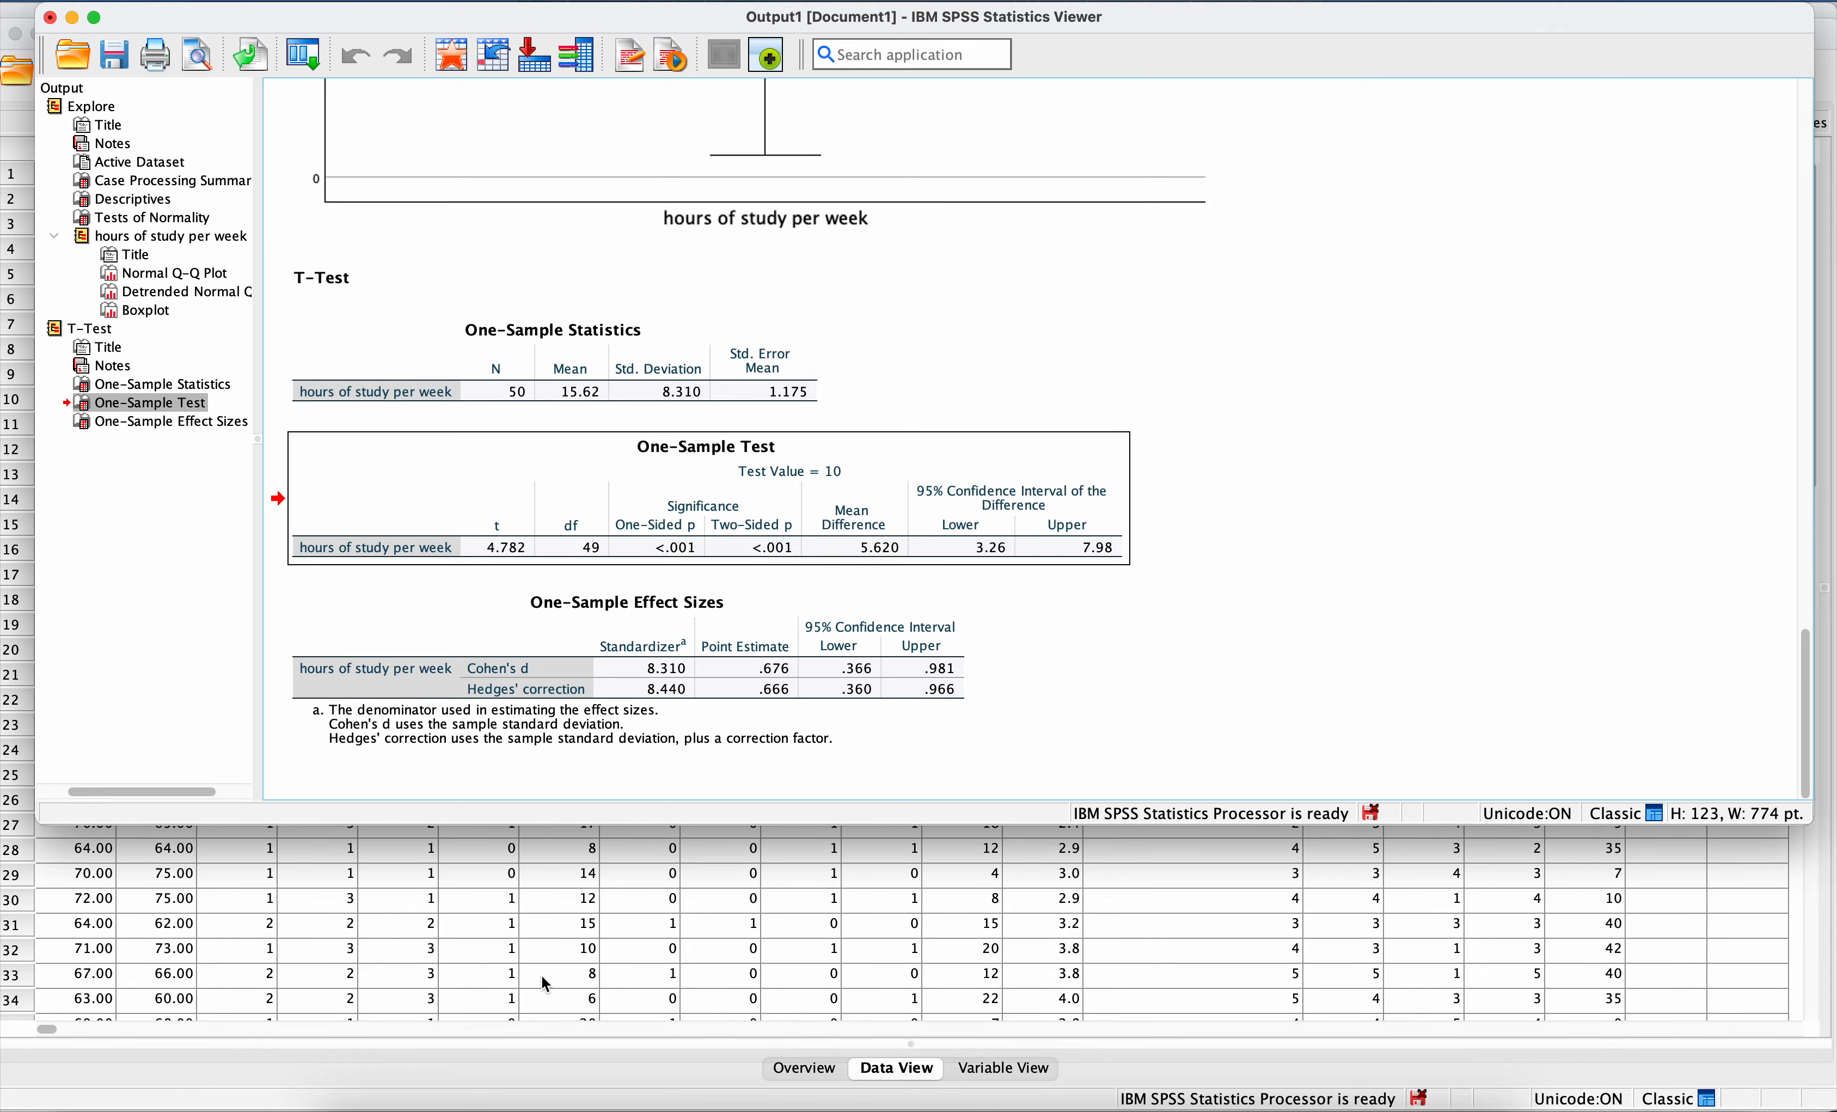
Step: Switch to the Word guide and review the annotated sample tables under "Interpreting the Output"
{"action": "left_click", "coordinate": [577, 1095]}
{"action": "scroll", "coordinate": [697, 768], "scroll_direction": "down", "scroll_amount": 15}
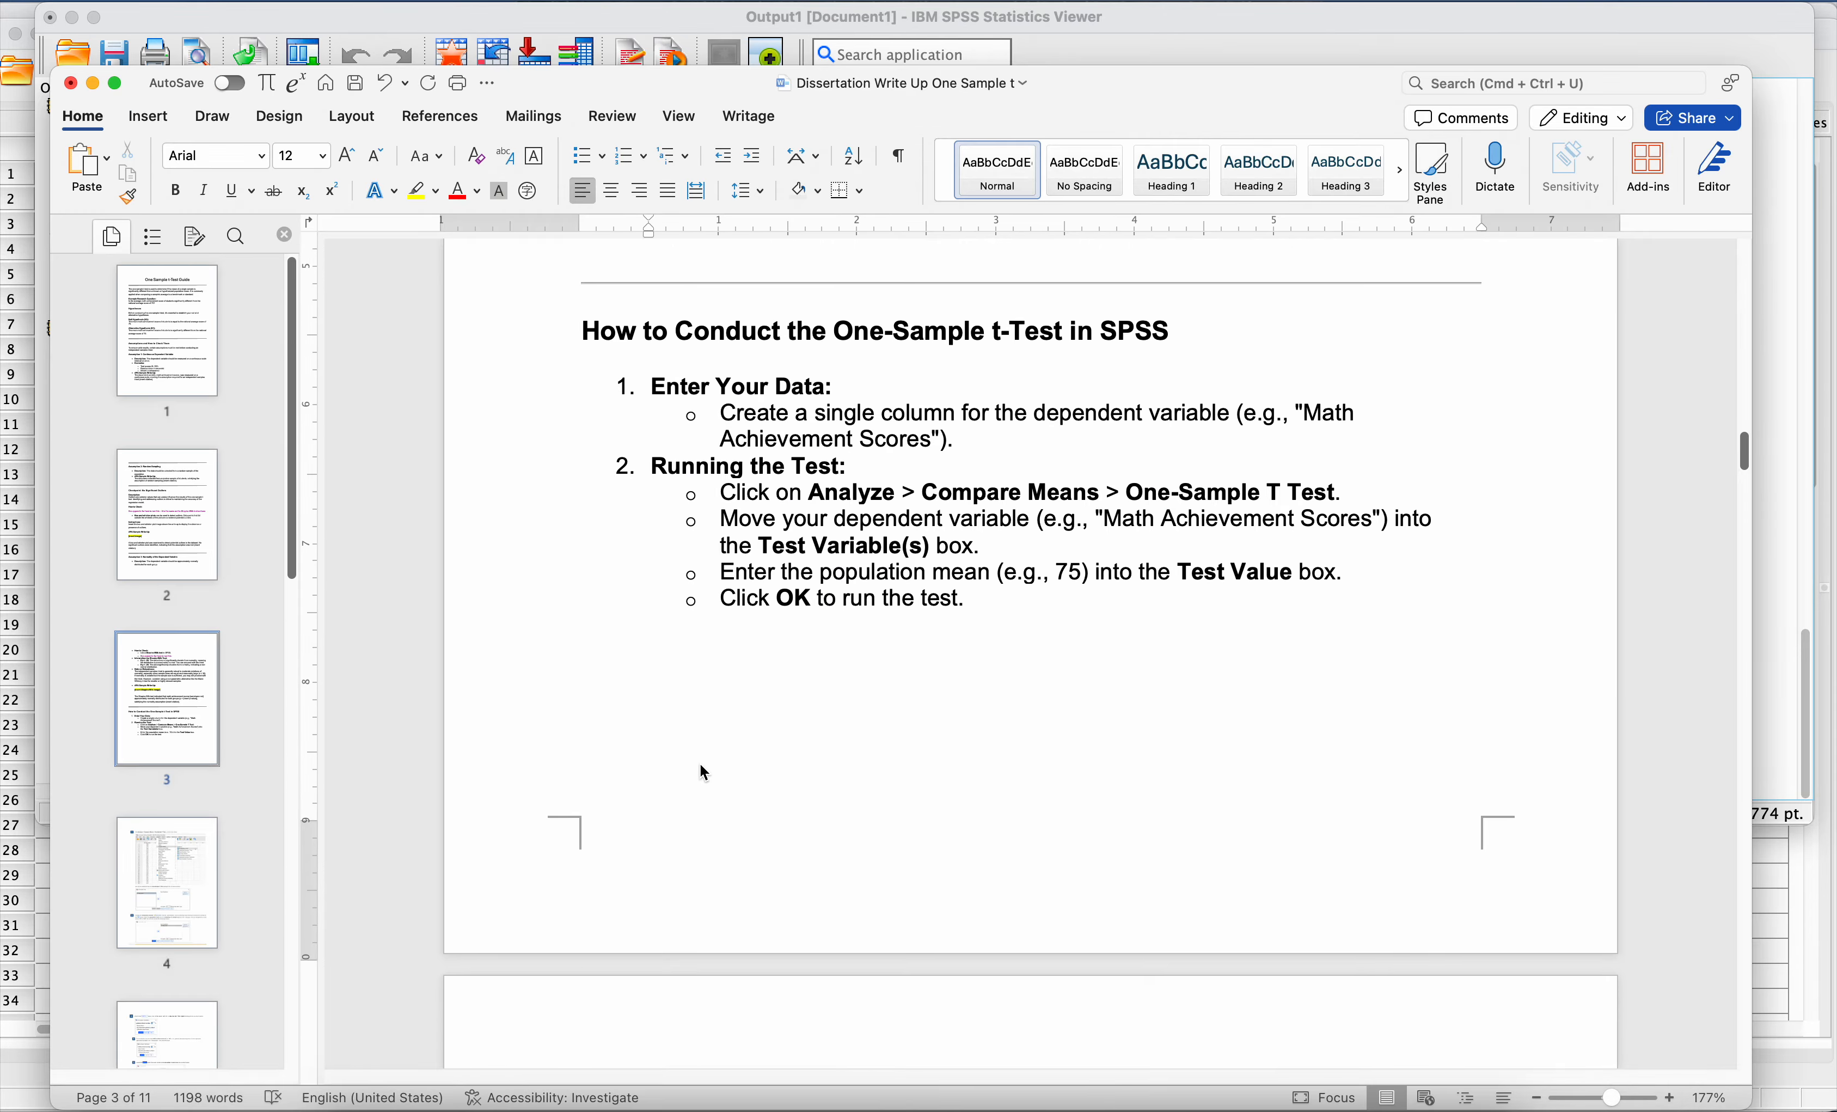
{"action": "scroll", "coordinate": [704, 771], "scroll_direction": "down", "scroll_amount": 15}
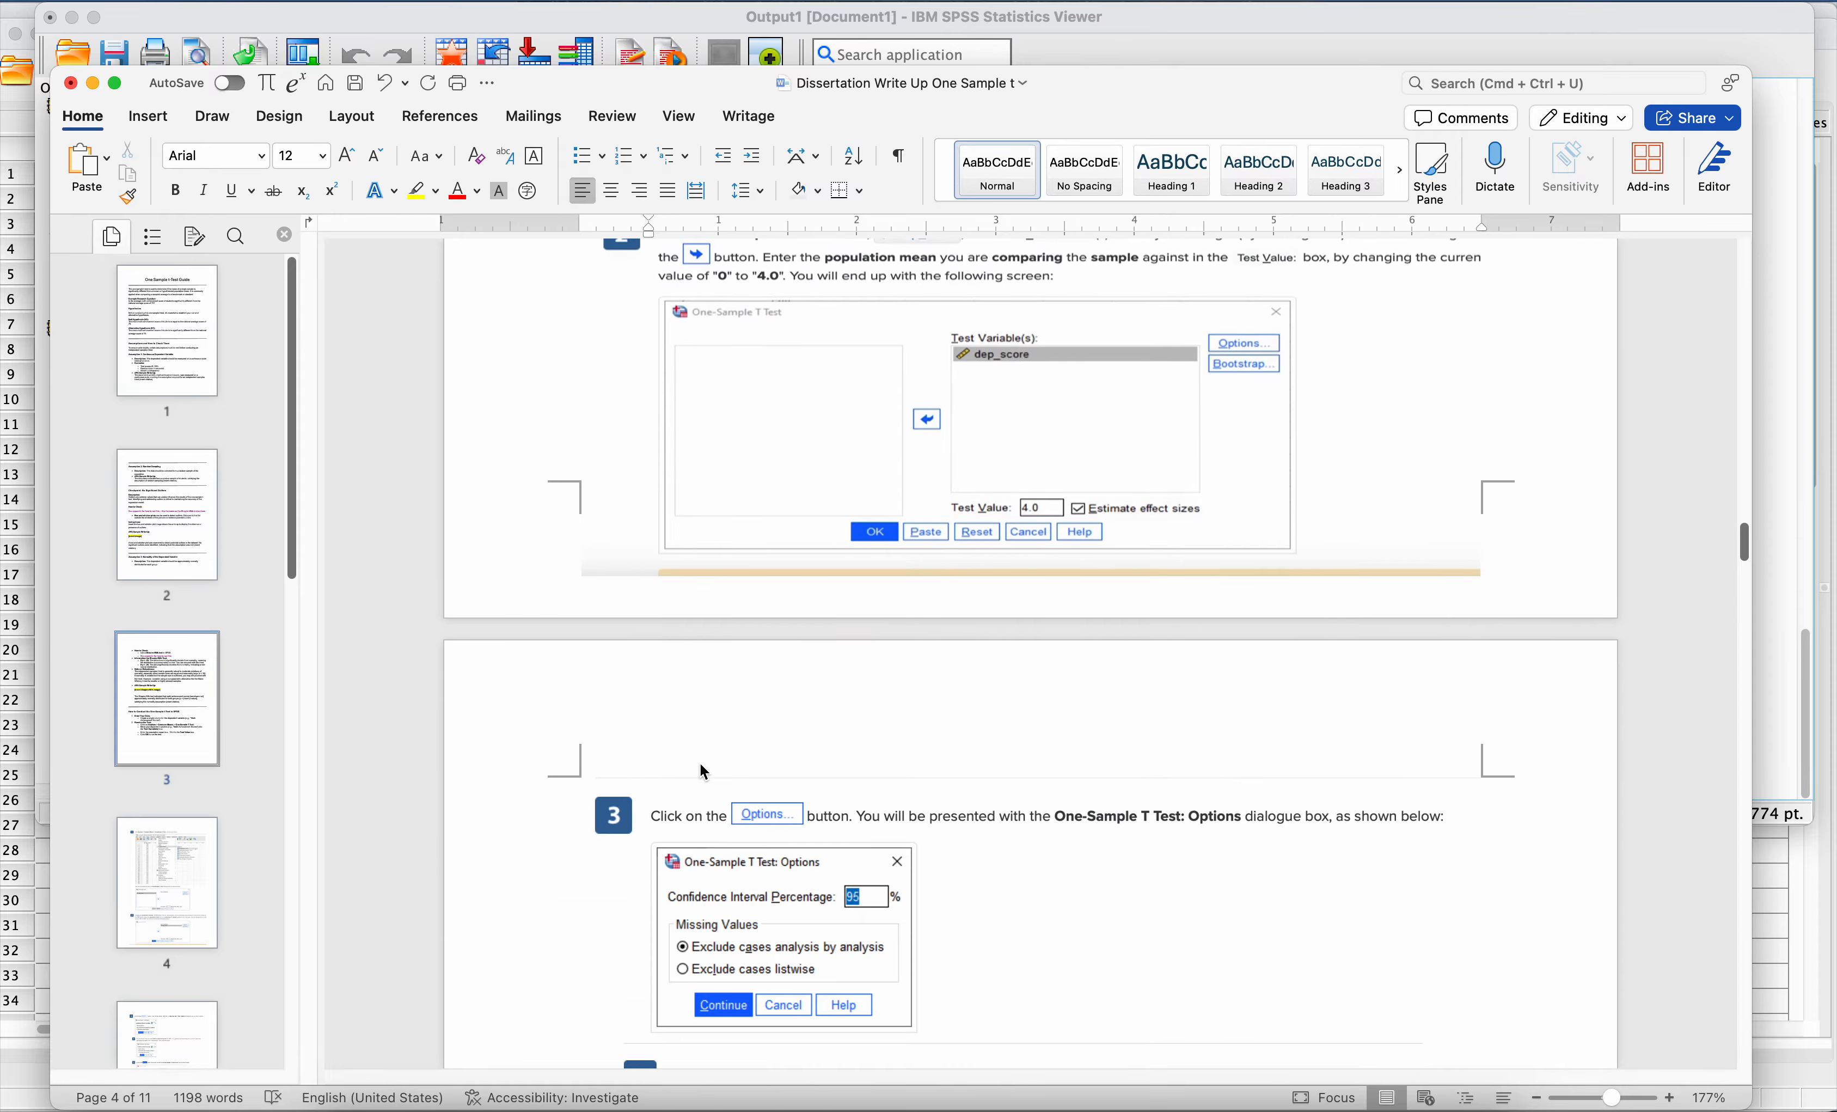
{"action": "scroll", "coordinate": [704, 772], "scroll_direction": "down", "scroll_amount": 15}
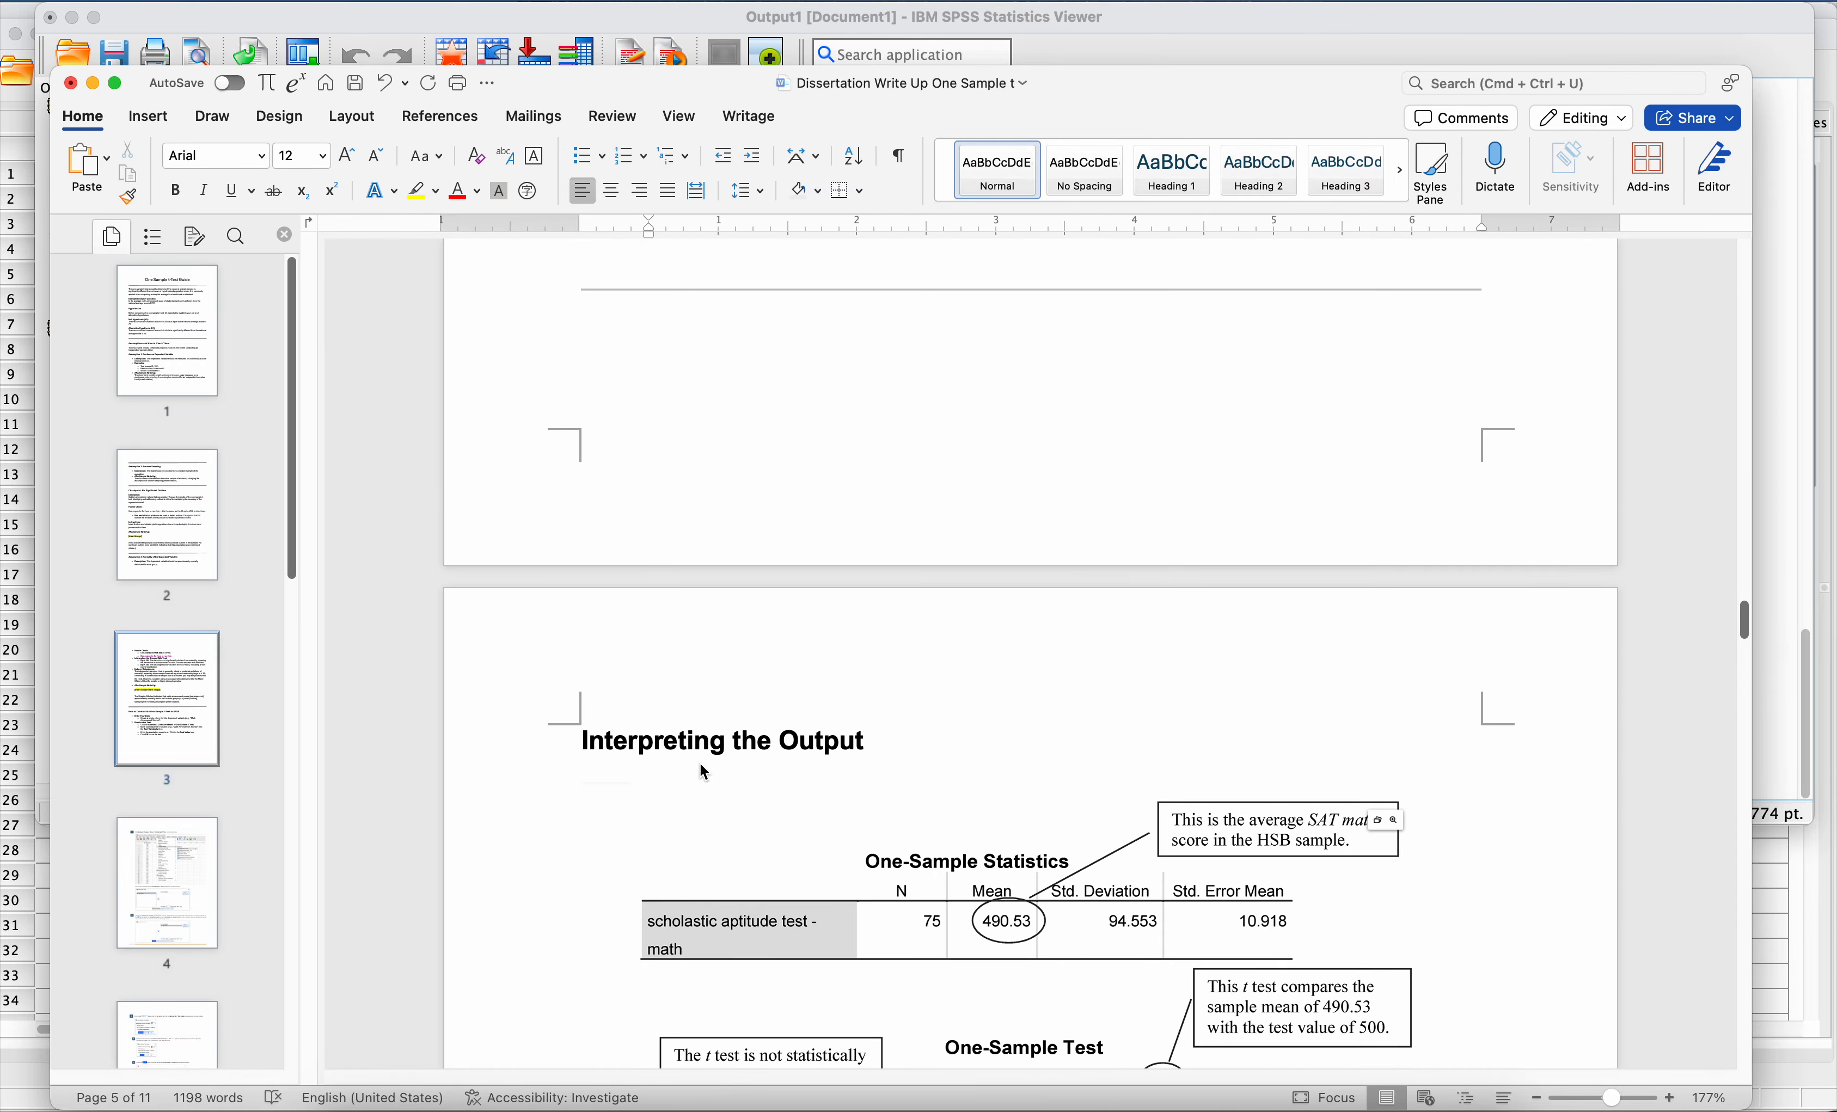
{"action": "scroll", "coordinate": [1010, 583], "scroll_direction": "down", "scroll_amount": 5}
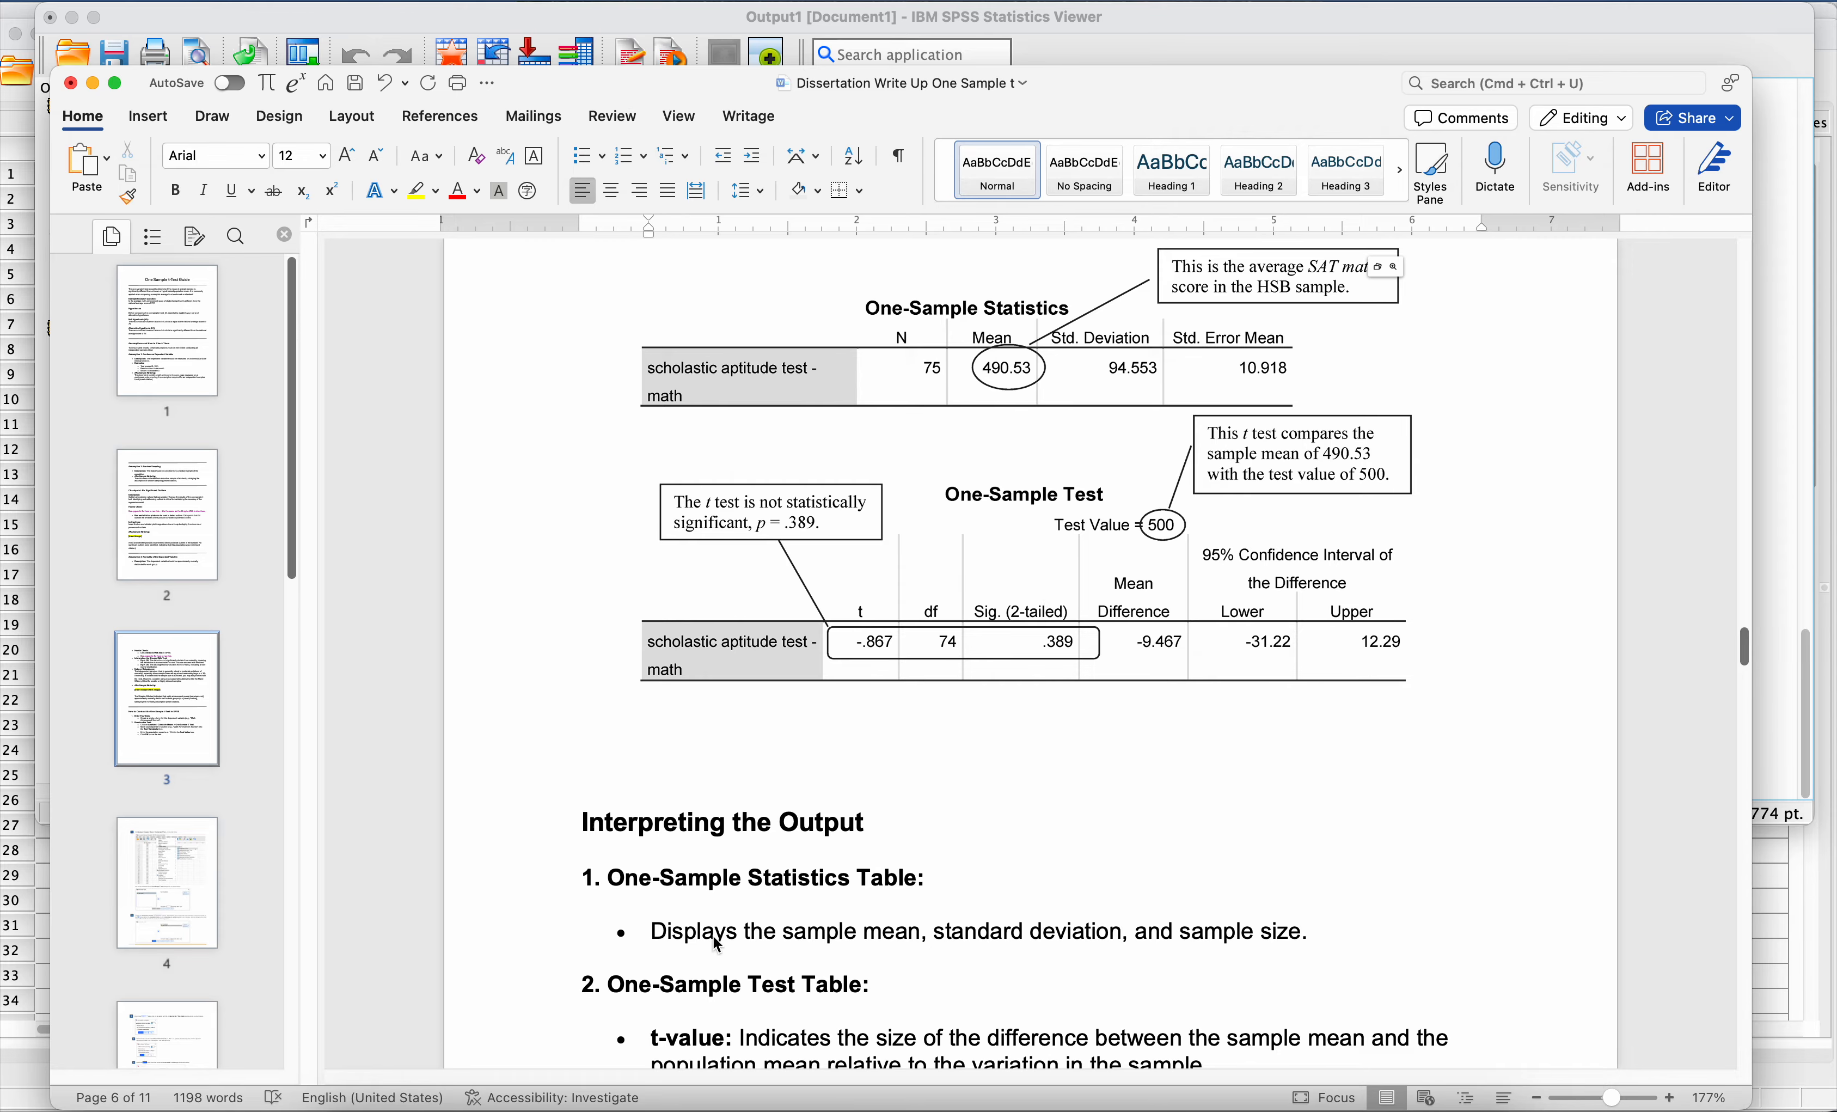
Step: Compare the SPSS t-test tables with the Word guide's annotated sample, selecting the sample image at its Sig. (2-tailed) value
{"action": "left_click", "coordinate": [1182, 1080]}
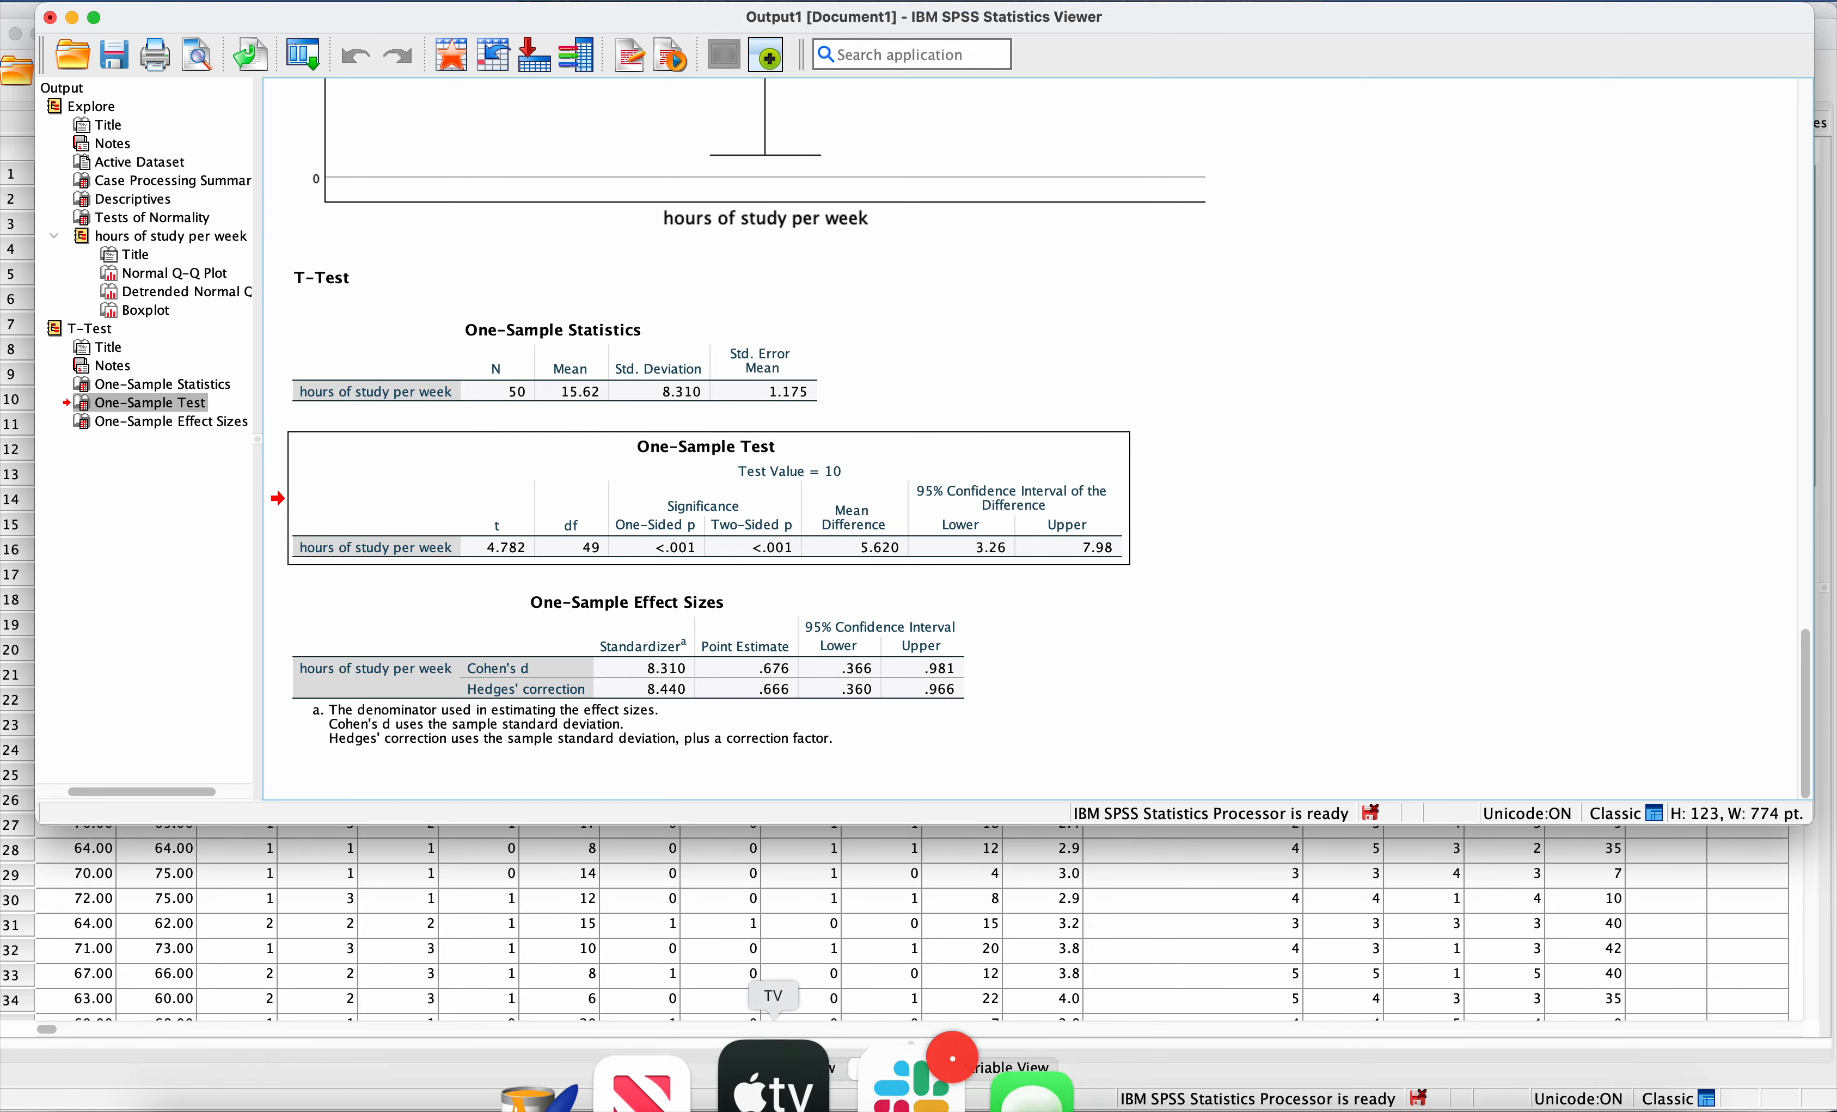
{"action": "left_click", "coordinate": [618, 1090]}
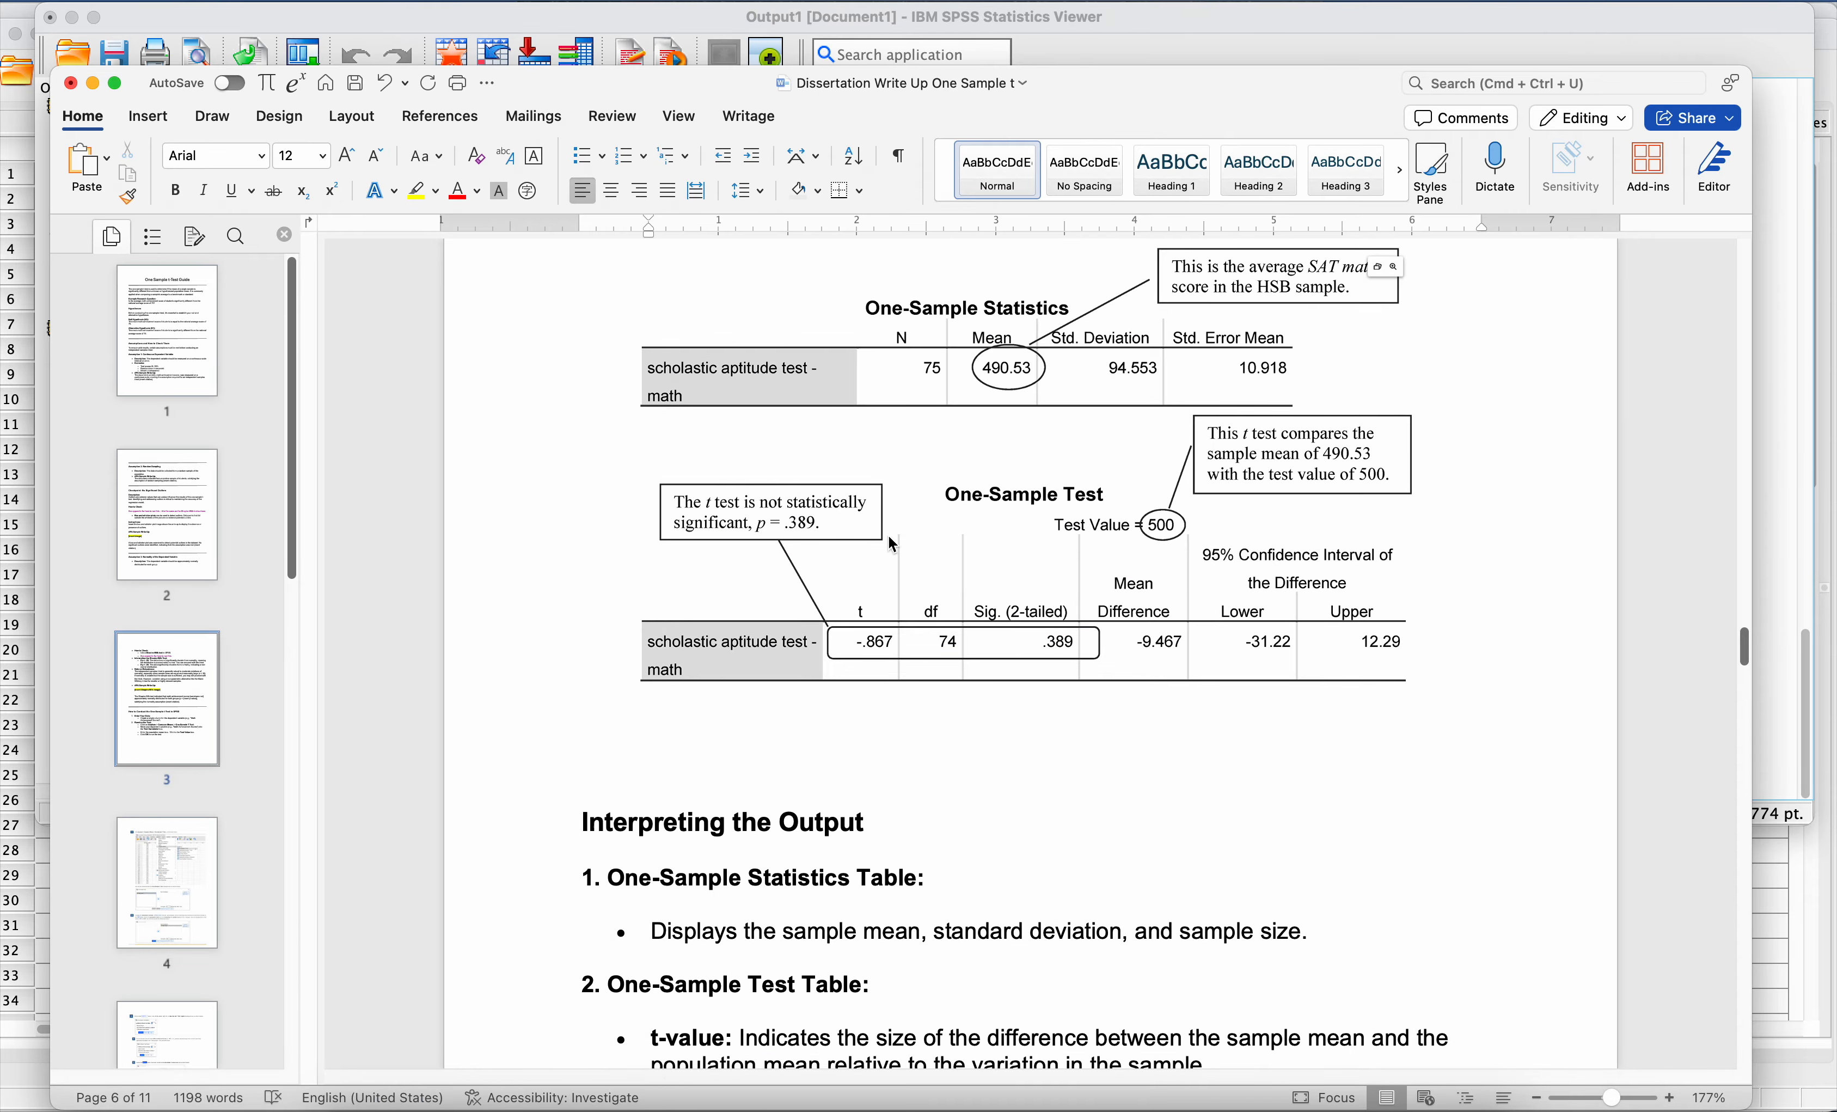
{"action": "left_click", "coordinate": [1064, 646]}
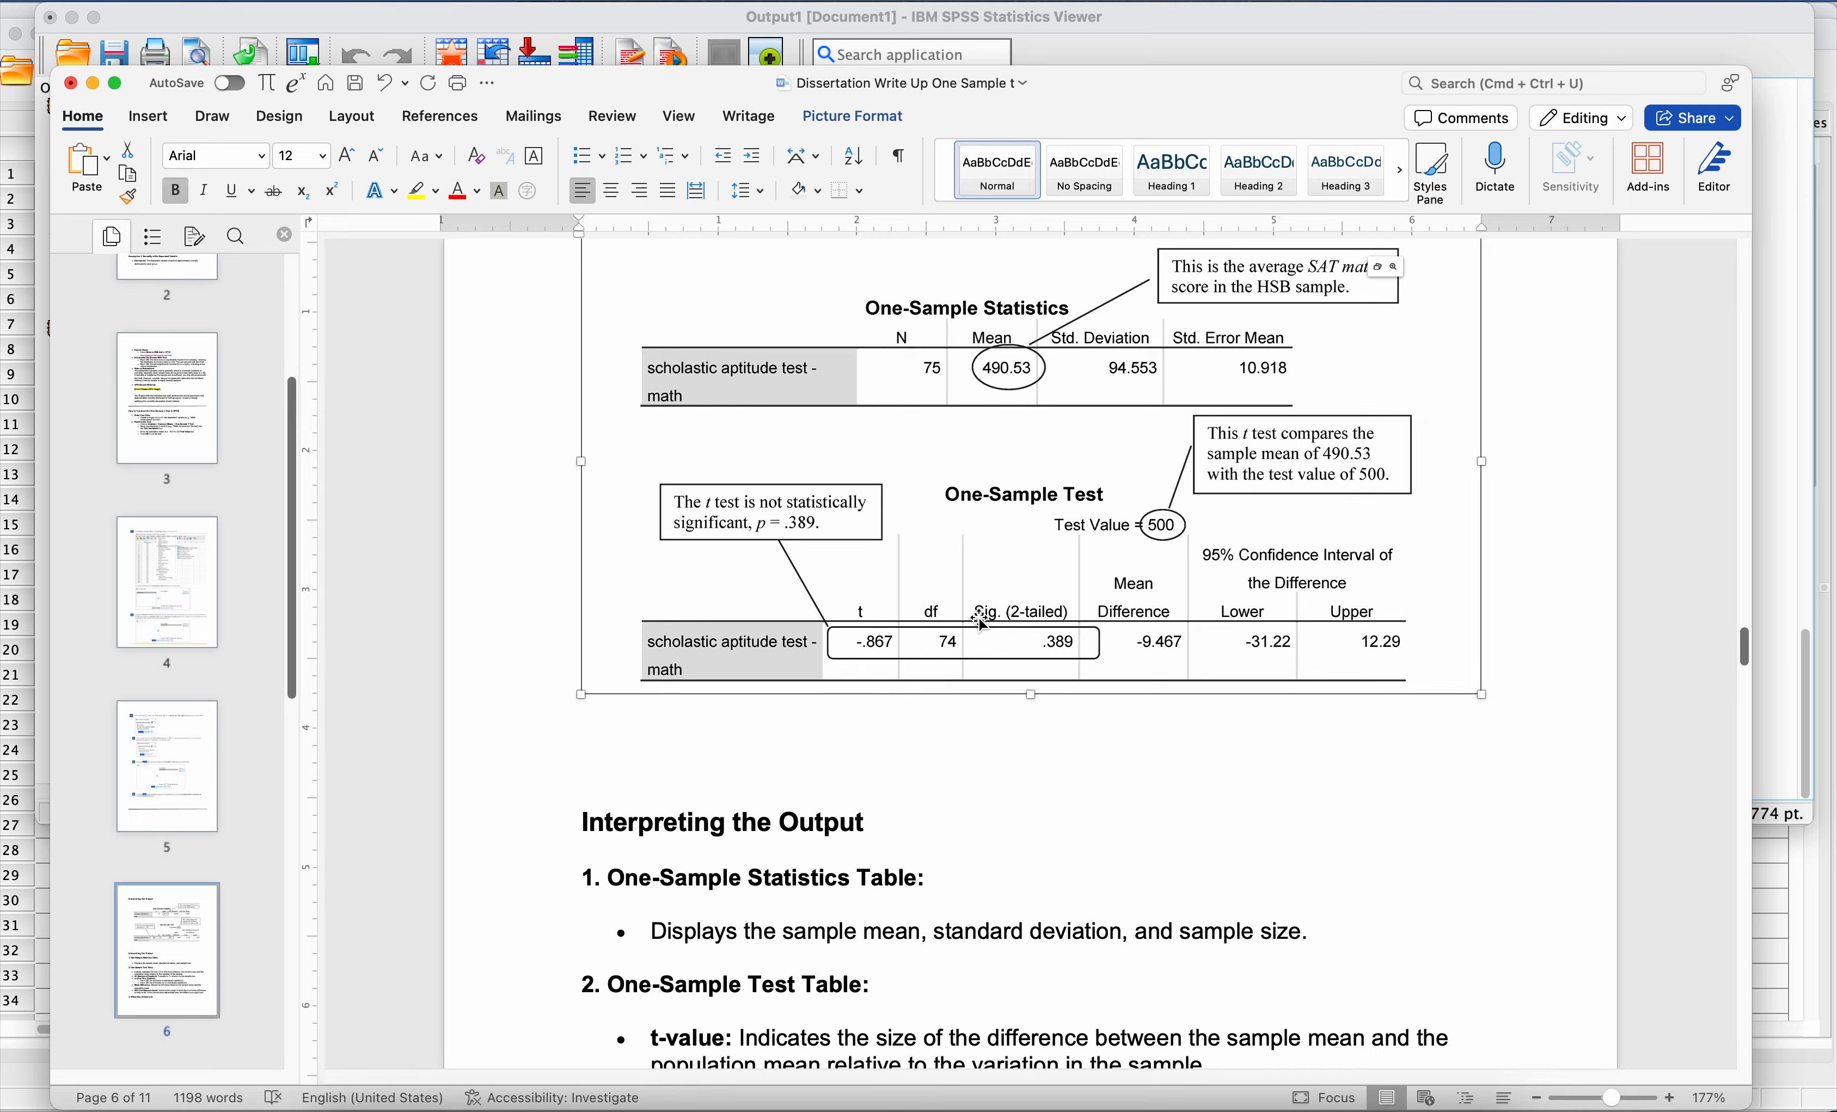
Step: Switch to the SPSS output and check the two-sided p for hours of study in the One-Sample Test table
{"action": "mouse_move", "coordinate": [1163, 1090]}
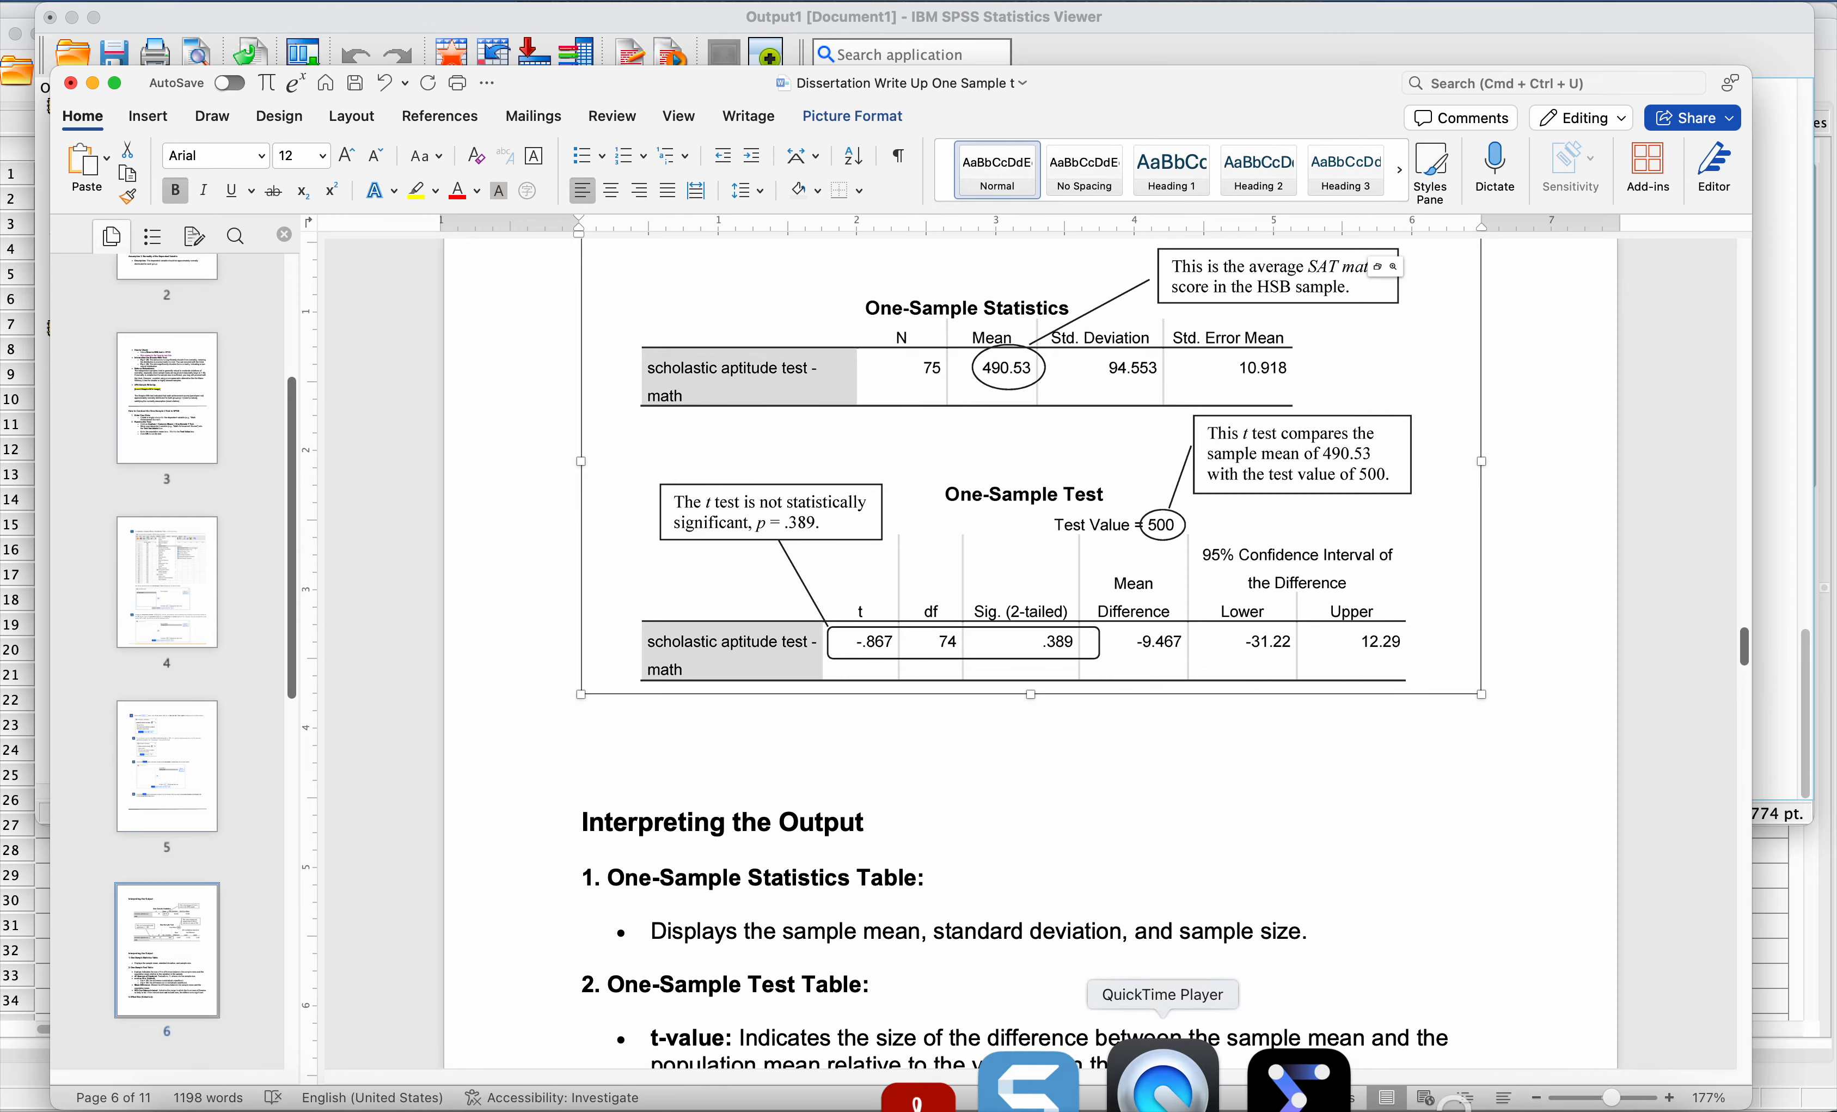
{"action": "left_click", "coordinate": [917, 1098]}
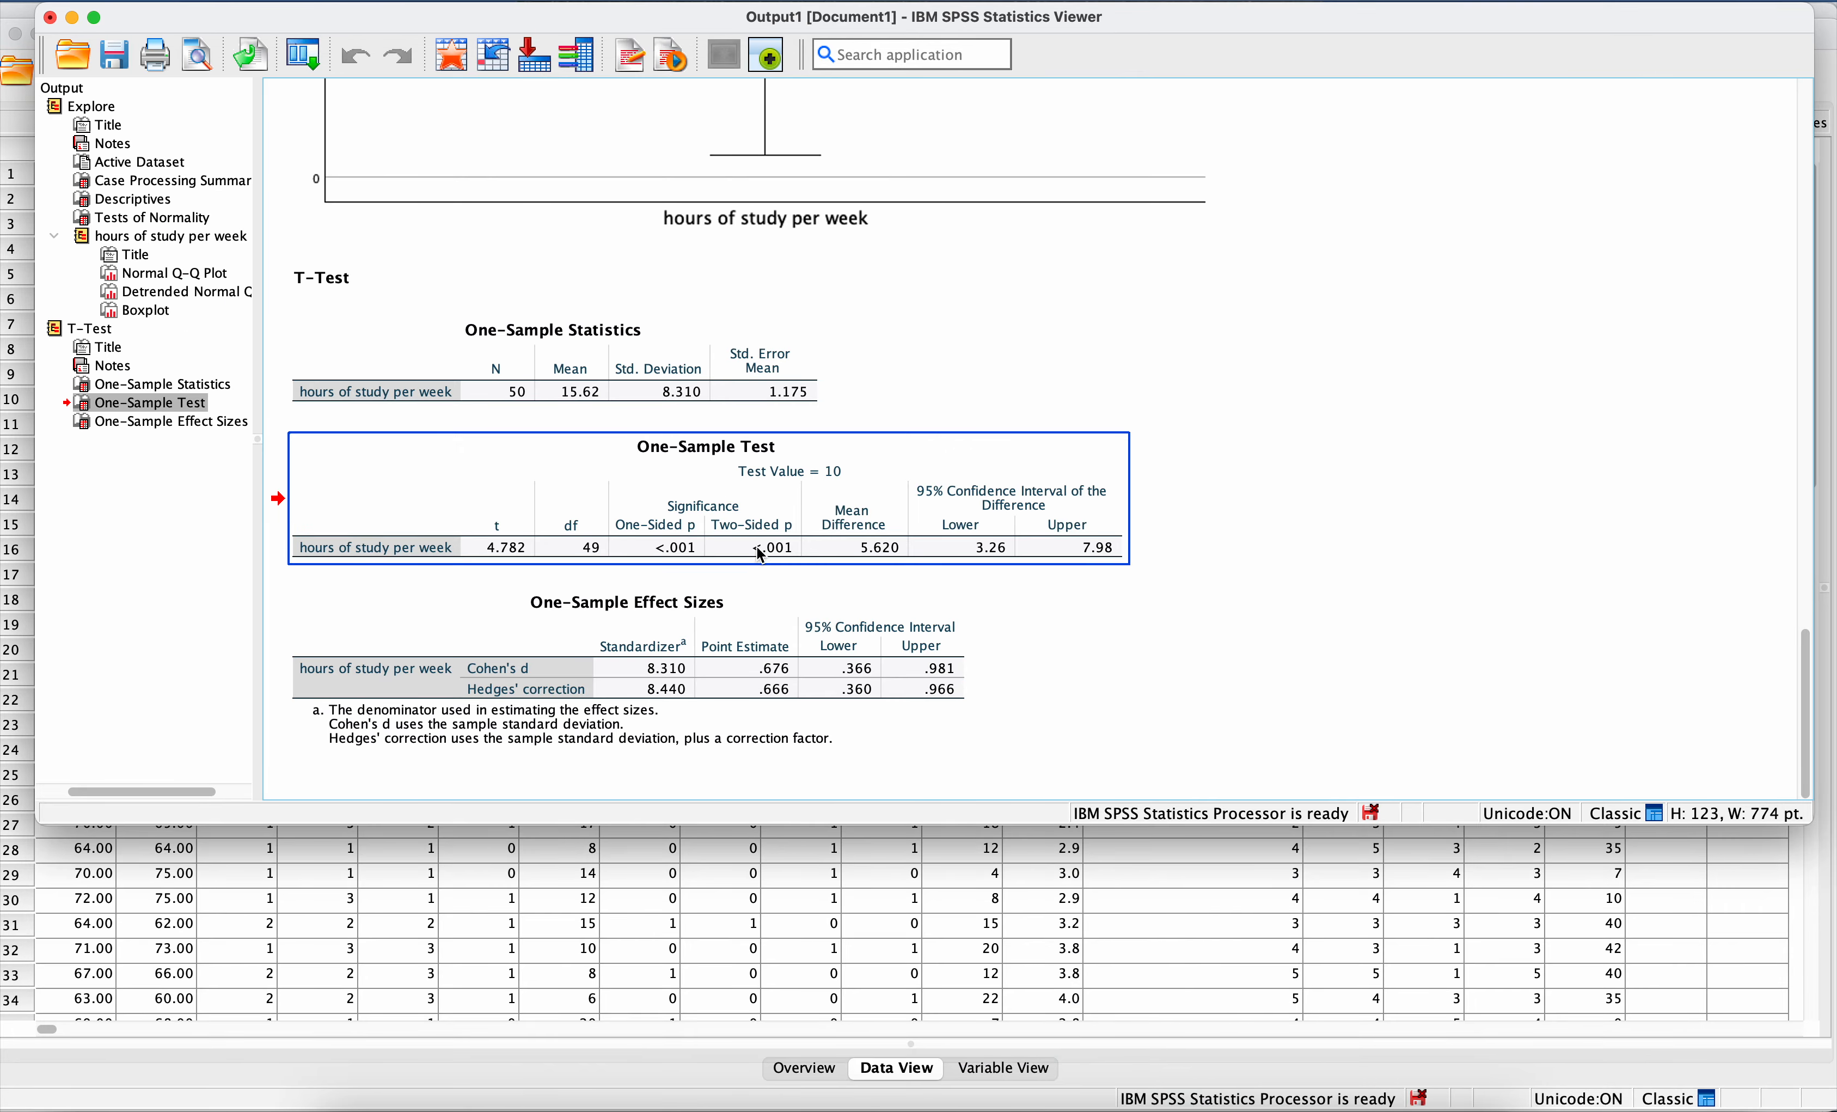
{"action": "left_click", "coordinate": [764, 560]}
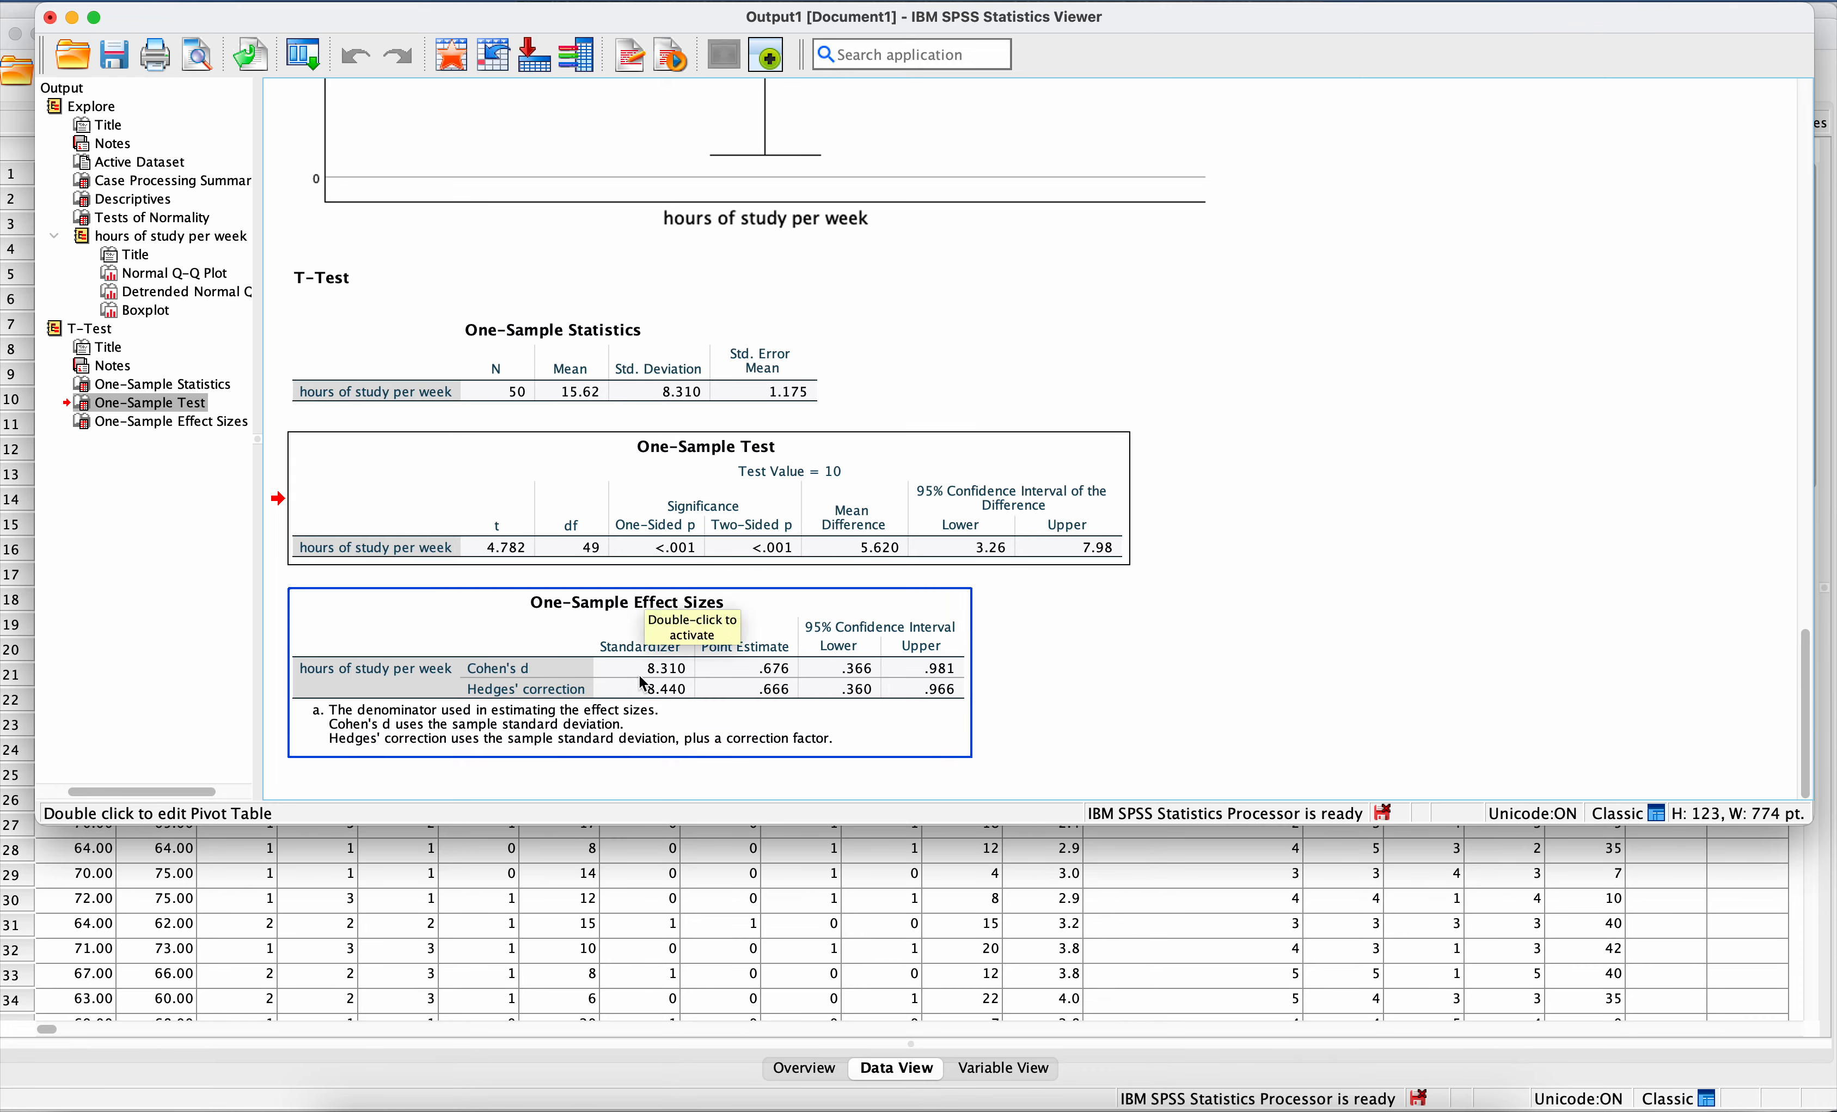
Step: Return to the Word guide and highlight the "If p < .05" interpretation under p-value (Sig. 2-tailed) for the One-Sample Test table
{"action": "left_click", "coordinate": [577, 1072]}
{"action": "scroll", "coordinate": [862, 765], "scroll_direction": "down", "scroll_amount": 8}
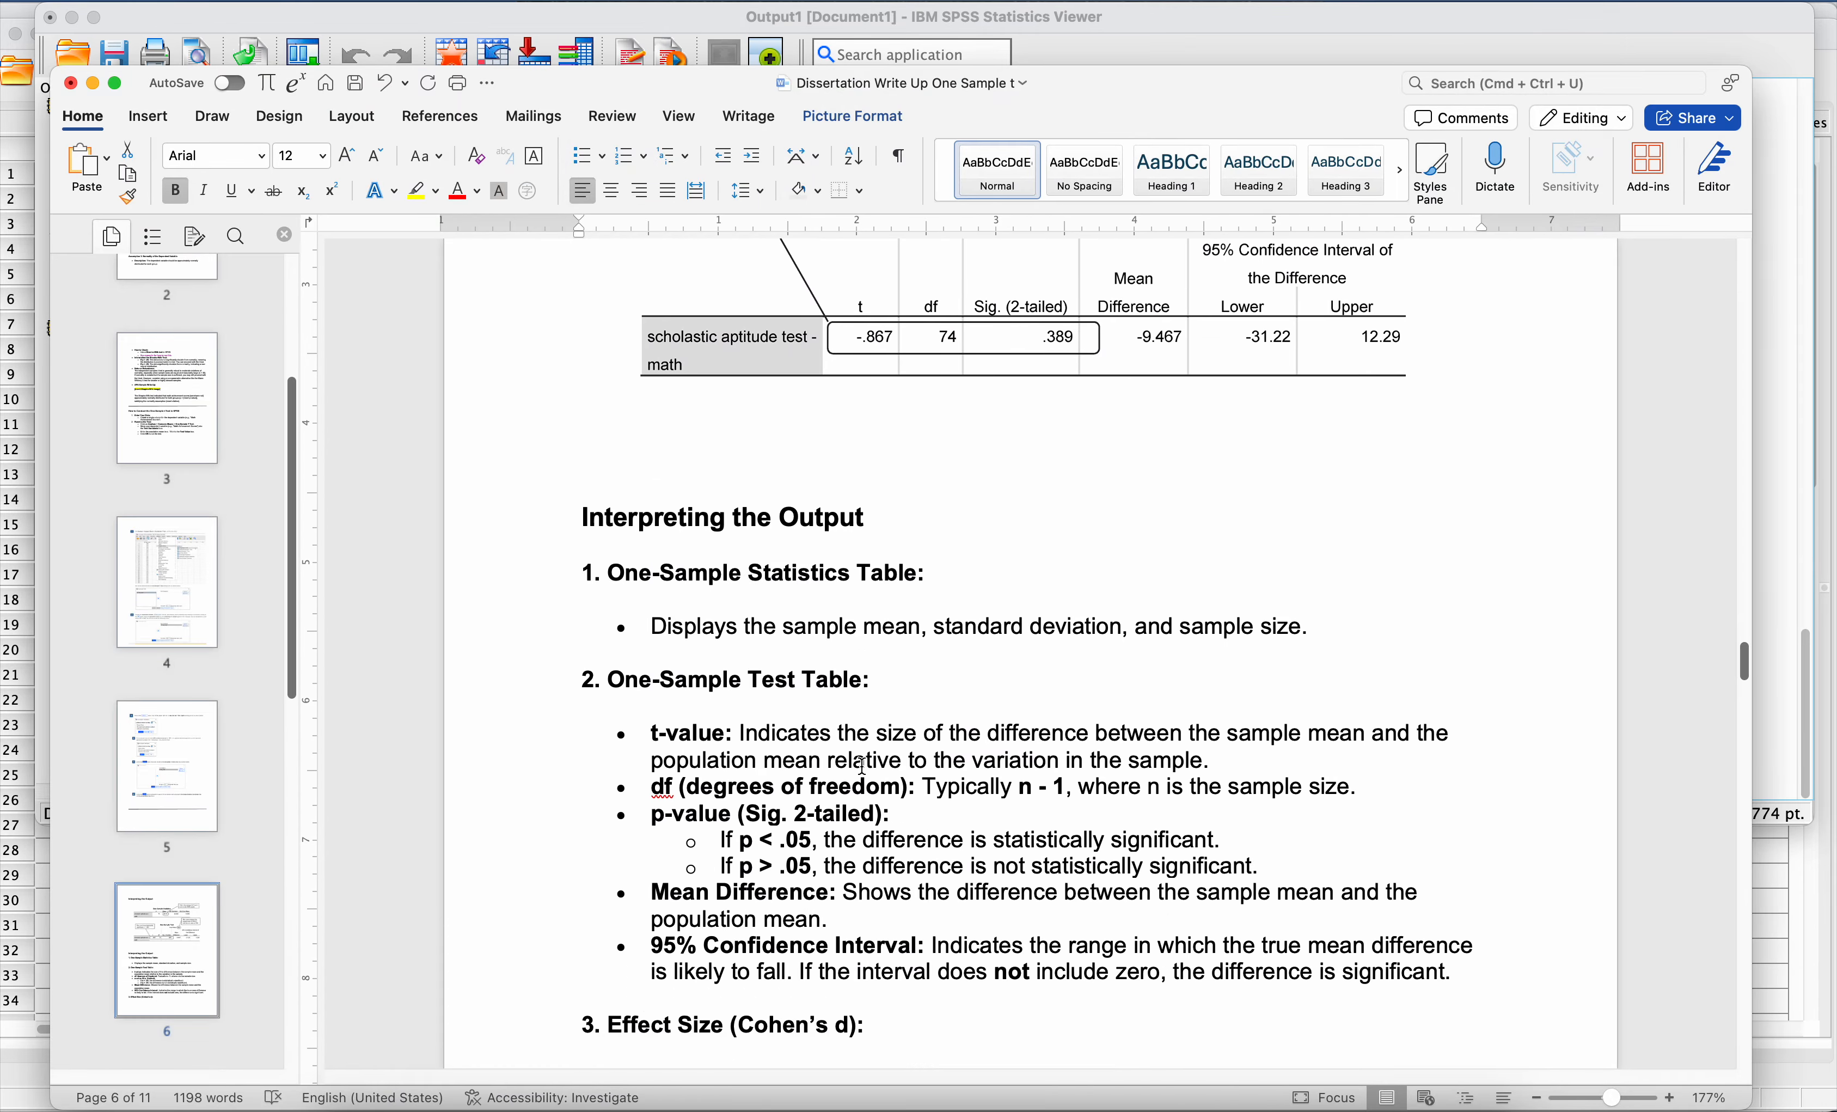
{"action": "scroll", "coordinate": [853, 750], "scroll_direction": "down", "scroll_amount": 3}
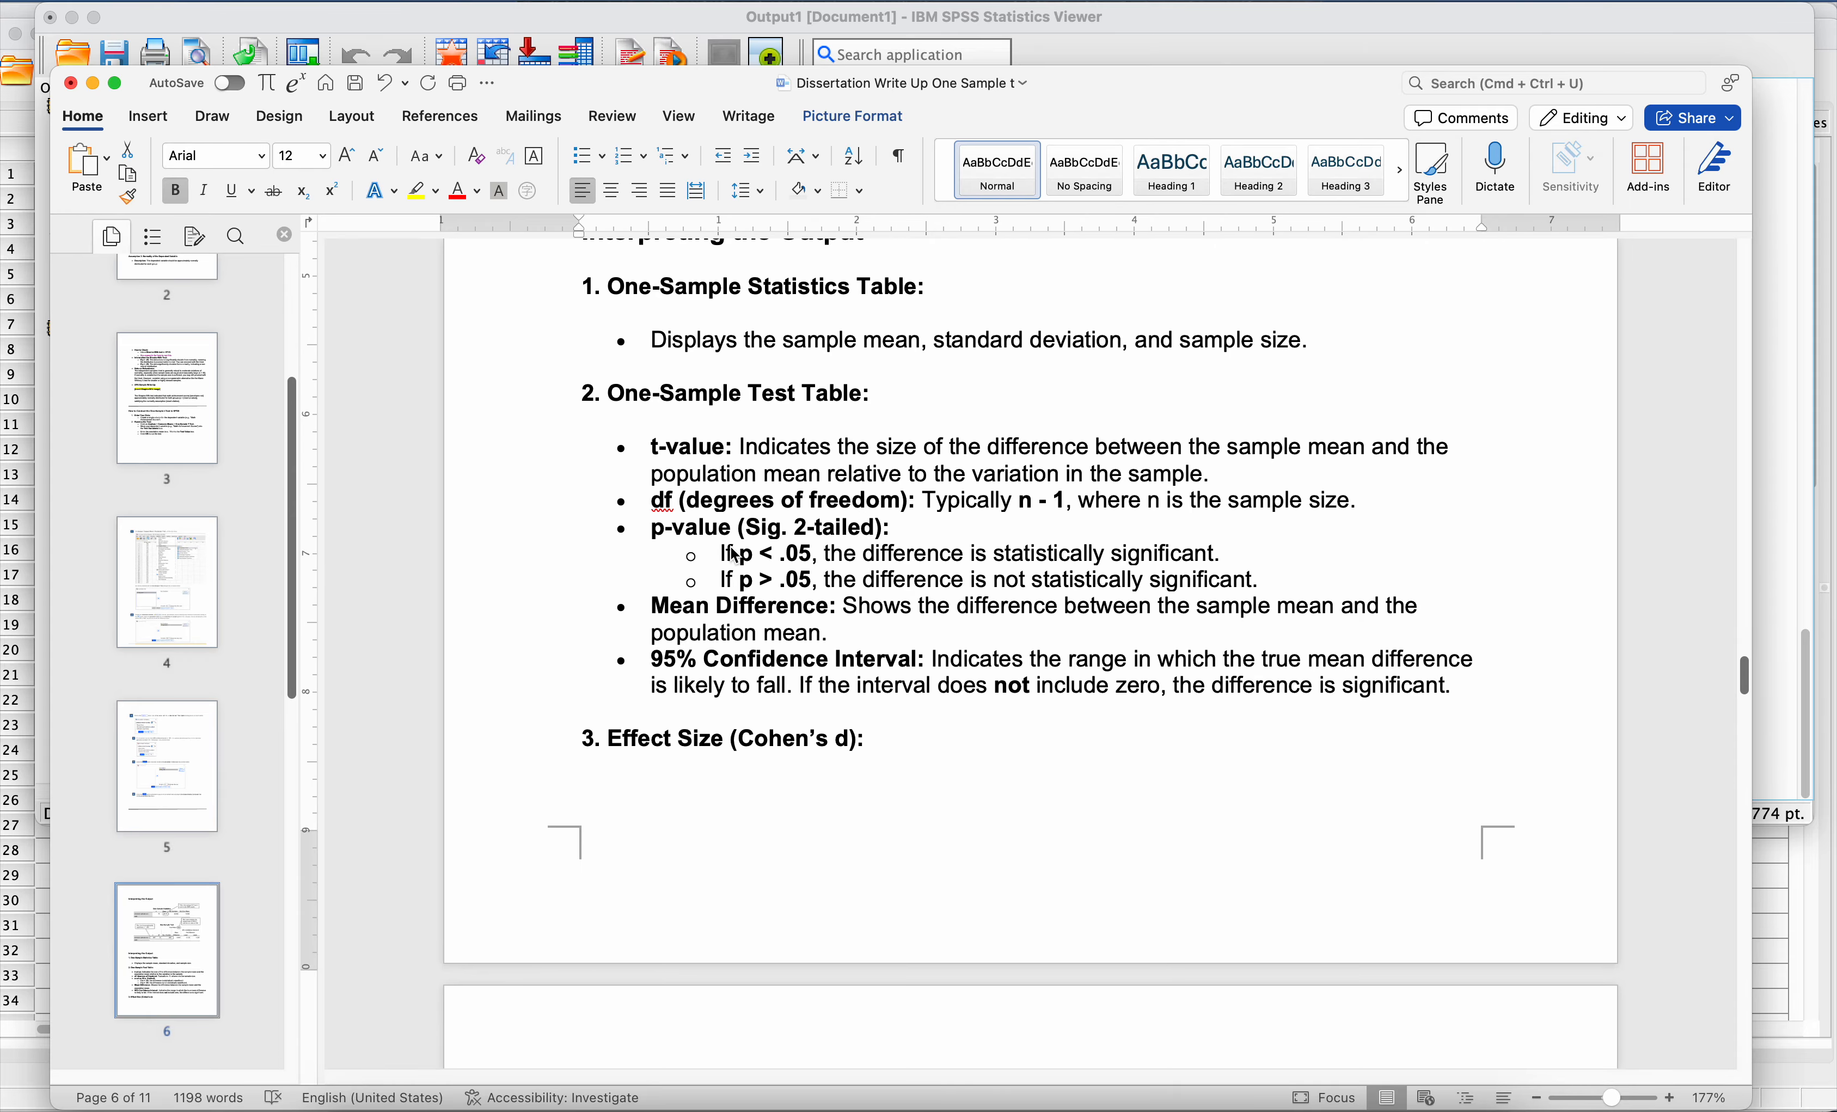
{"action": "left_click_drag", "start_coordinate": [734, 555], "coordinate": [1174, 565]}
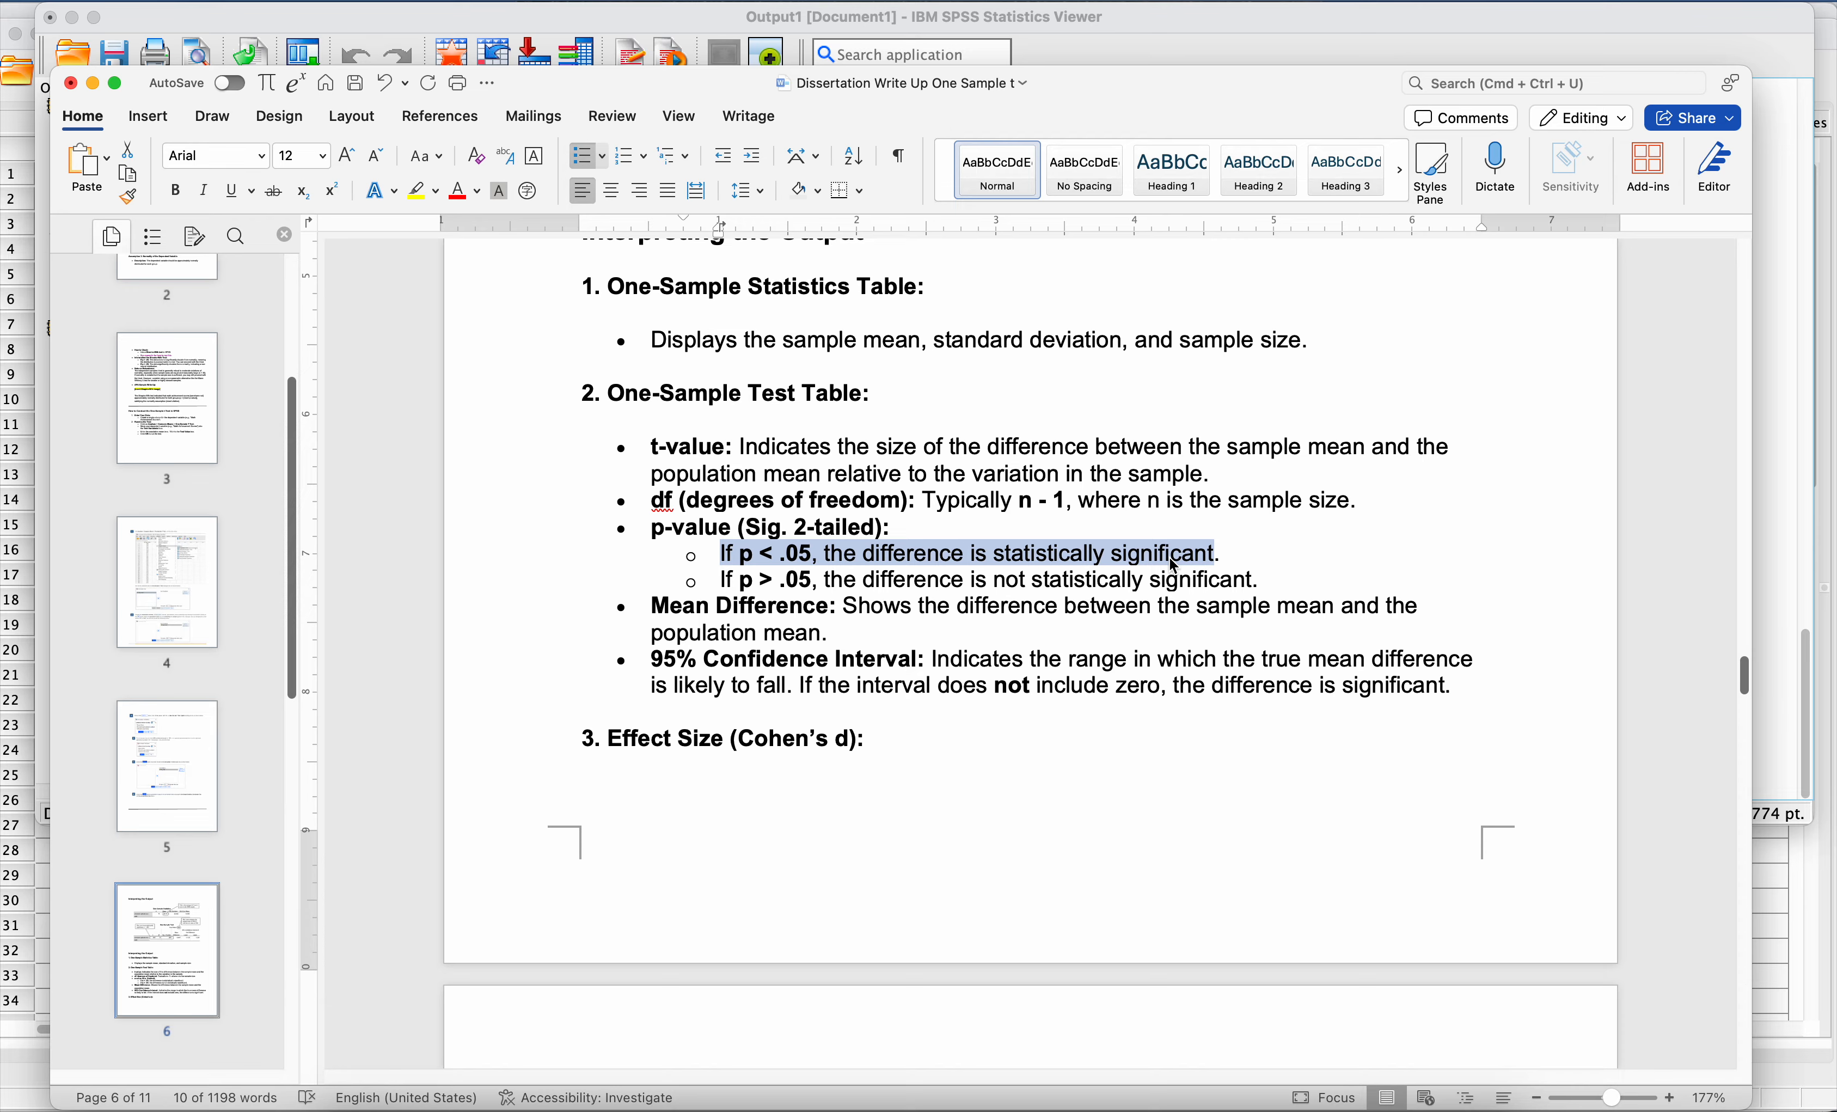